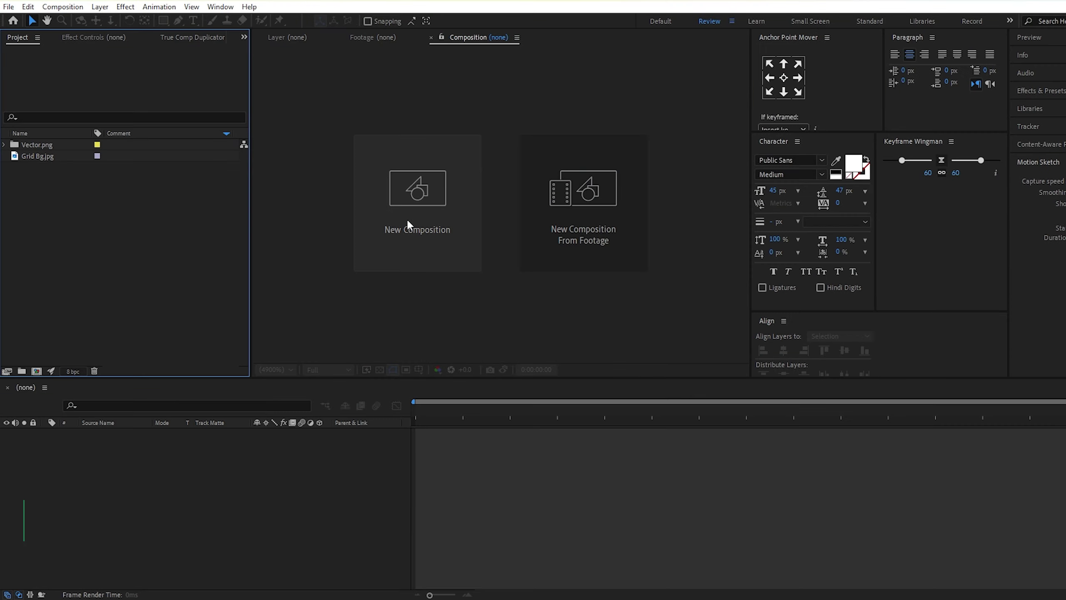
Create a 1920×1080, 30 fps composition named 'Render Comp' with a 060606 background
left_click(407, 218)
type("Re")
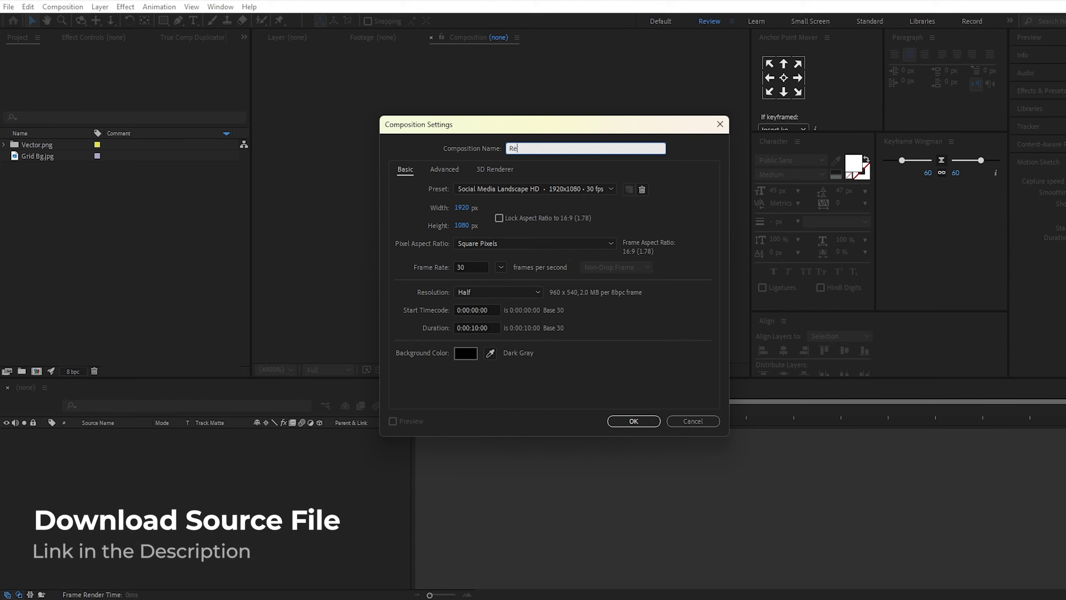
type("nder Comp")
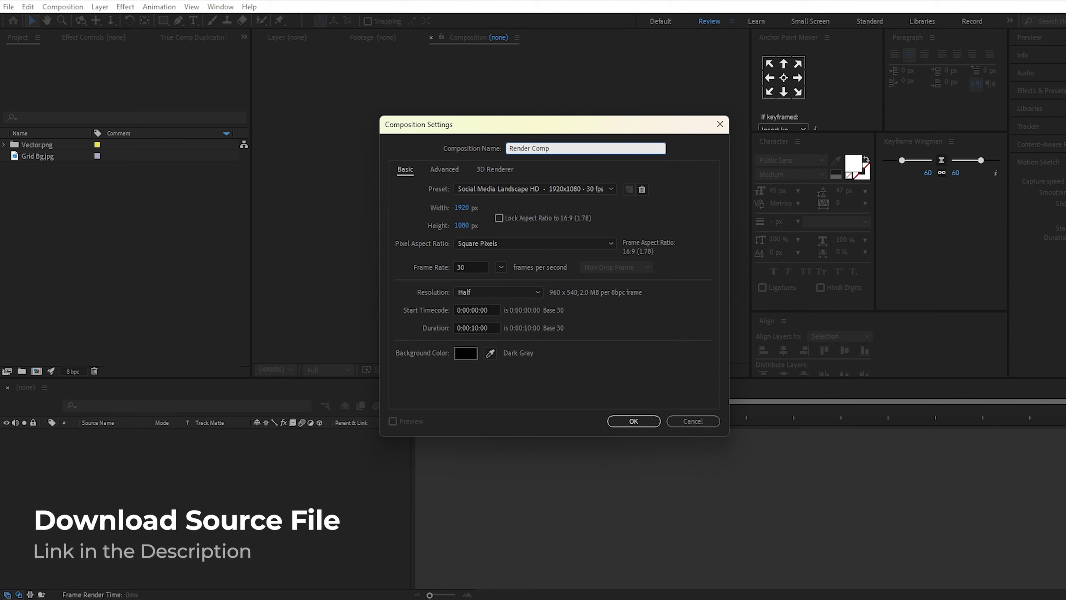
left_click(463, 207)
key("Tab")
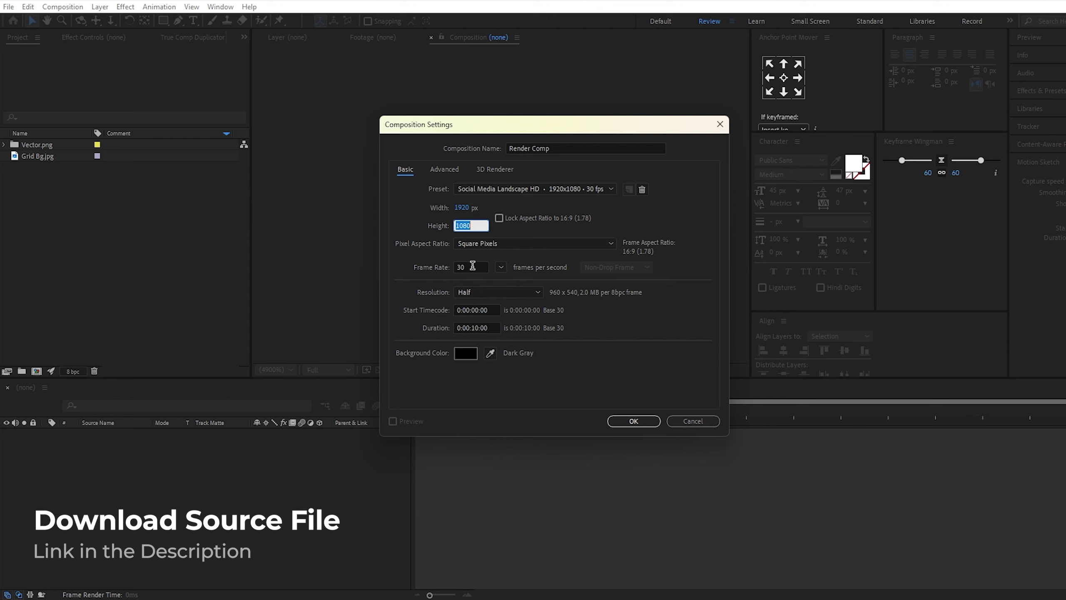
left_click(468, 354)
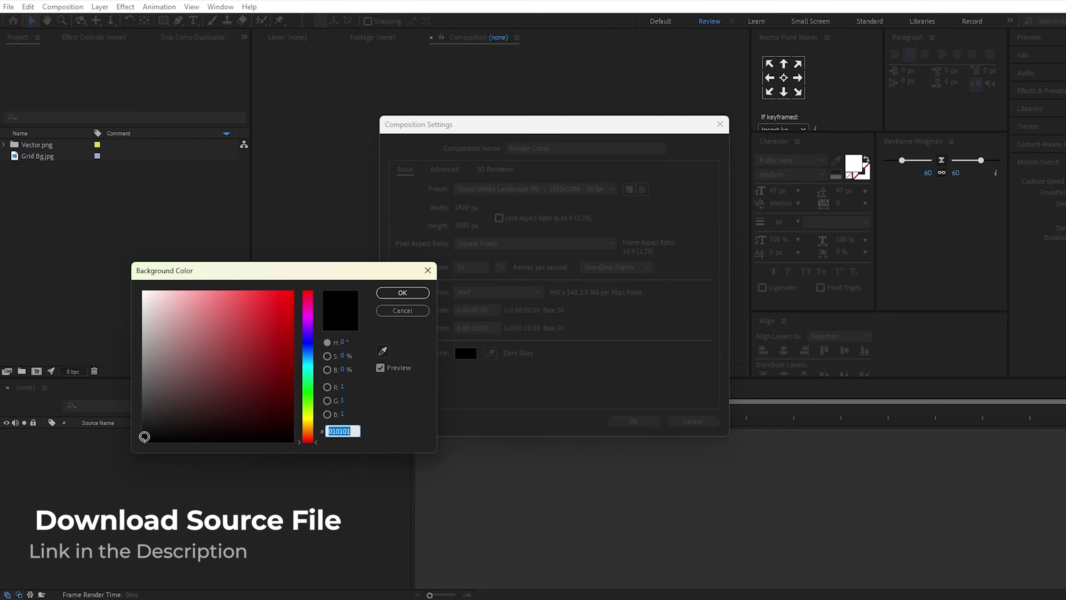
left_click(403, 293)
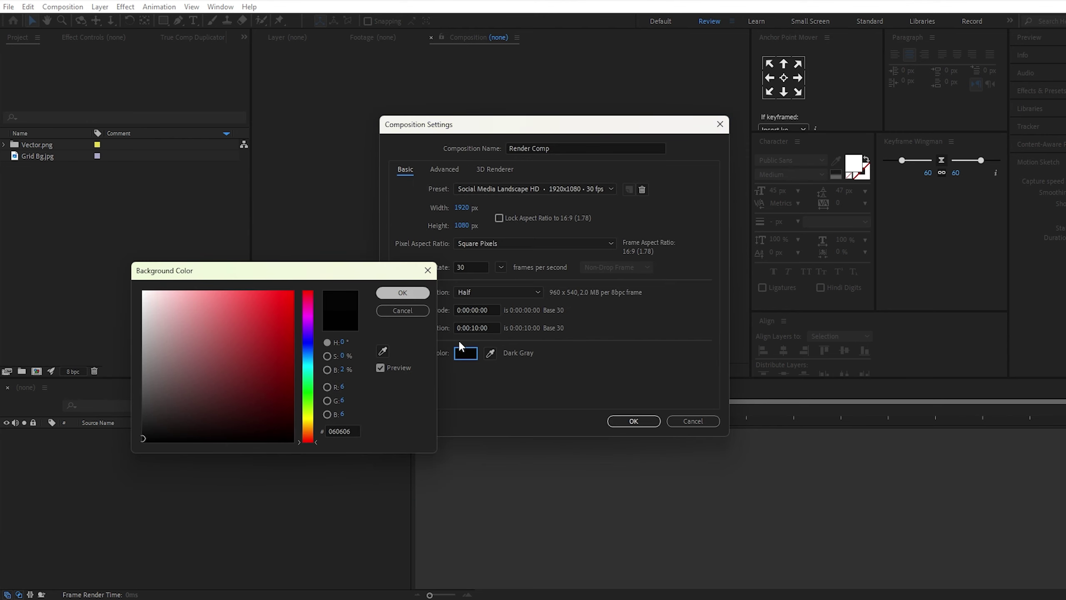
left_click(627, 421)
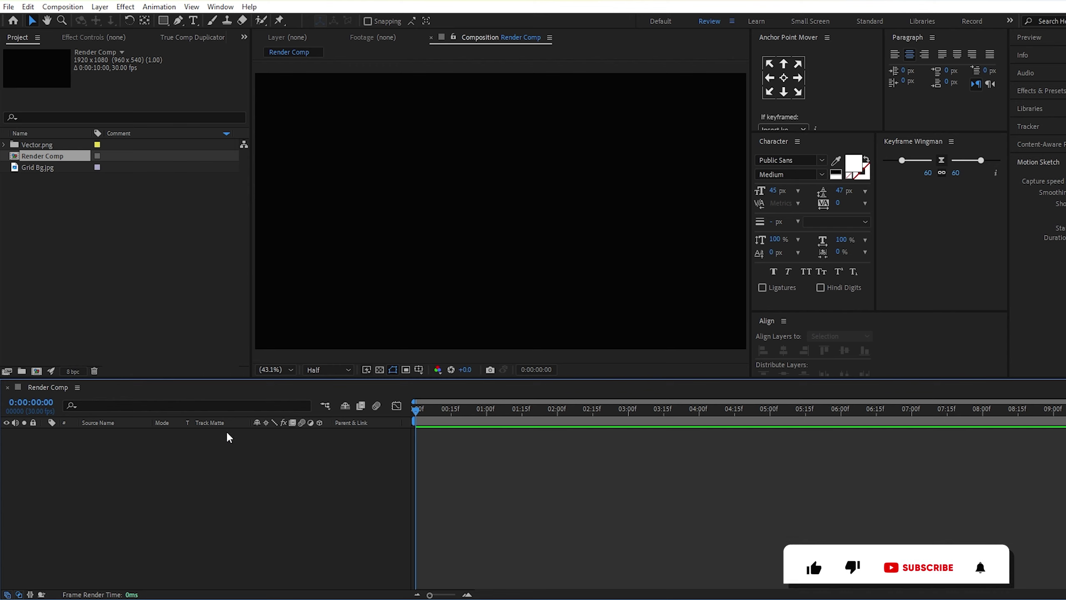
Set the Rectangle tool to no stroke and a solid pale lavender E5E6F1 fill
left_click(163, 20)
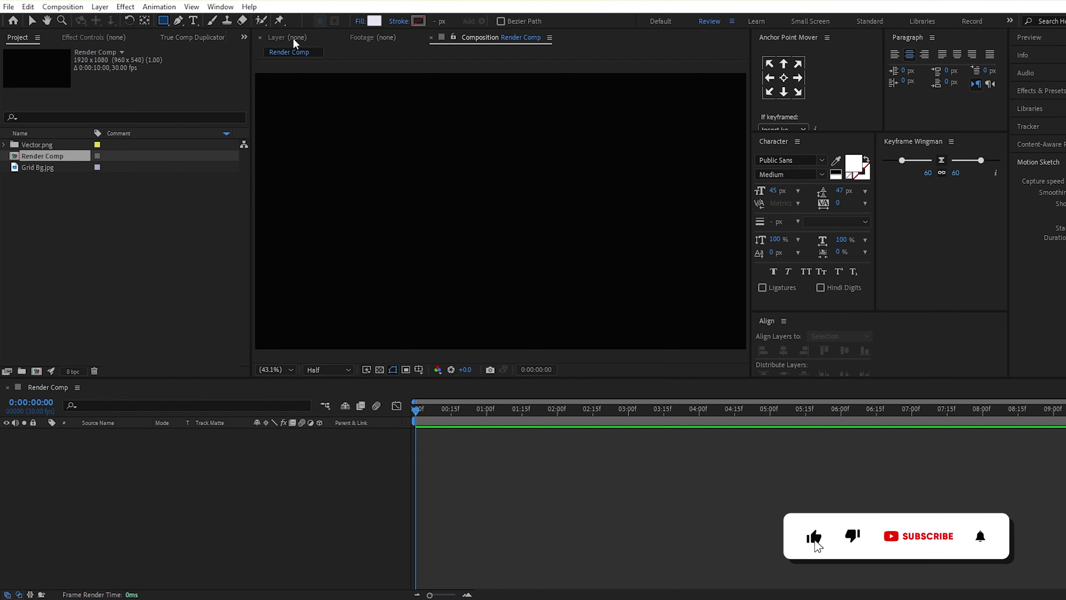
left_click(399, 21)
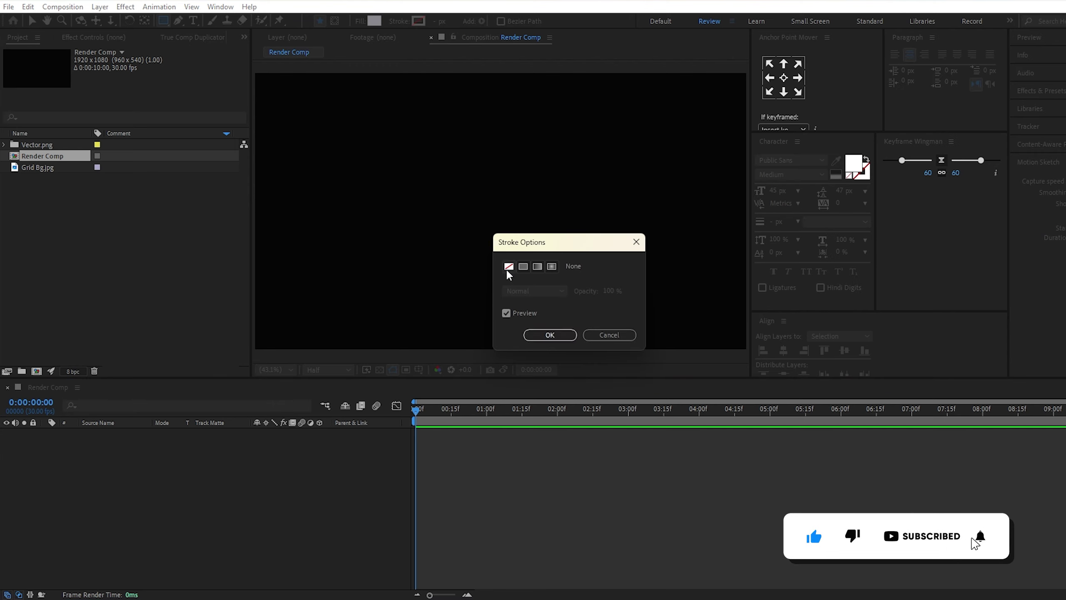
left_click(550, 335)
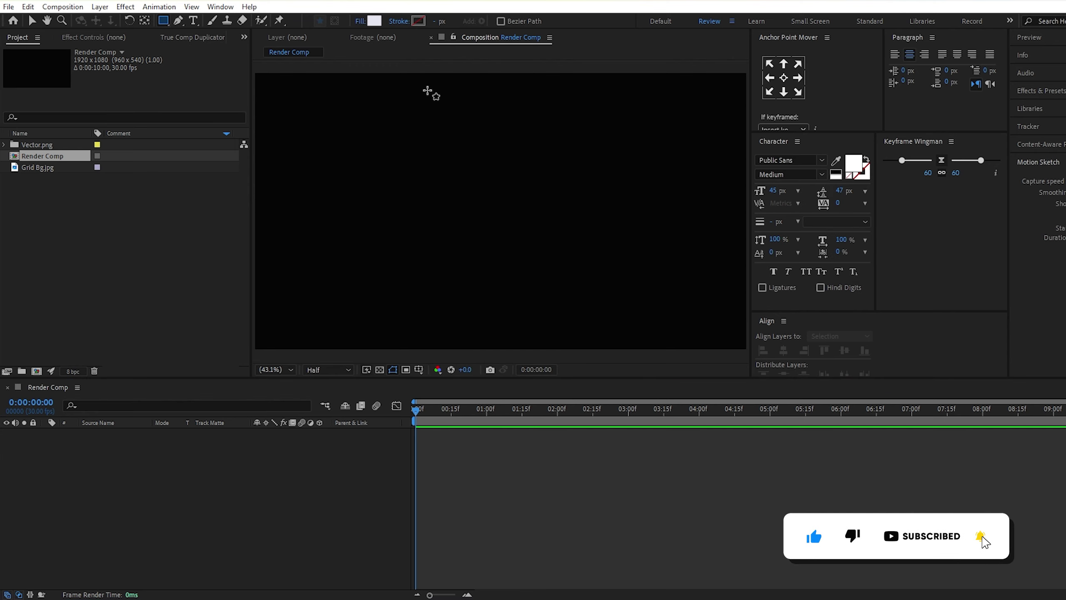
left_click(368, 21)
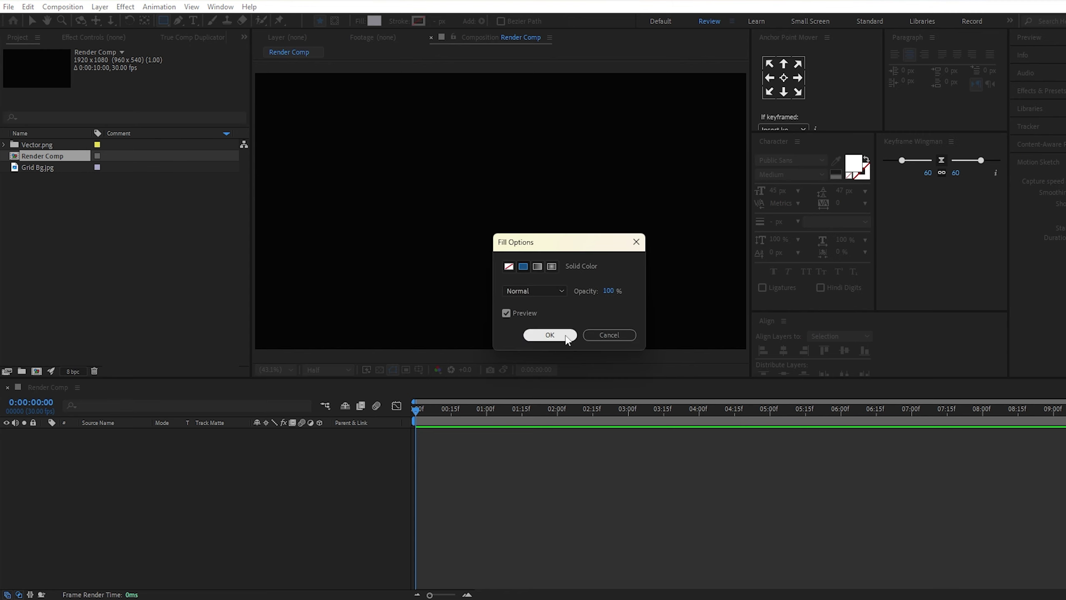
left_click(550, 335)
left_click(374, 20)
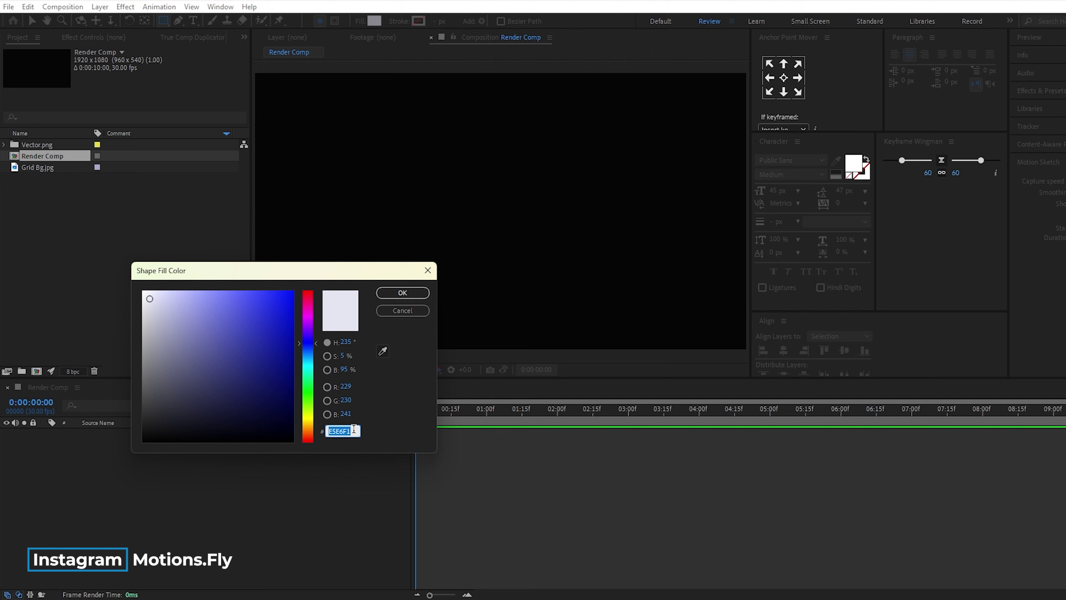
left_click(402, 293)
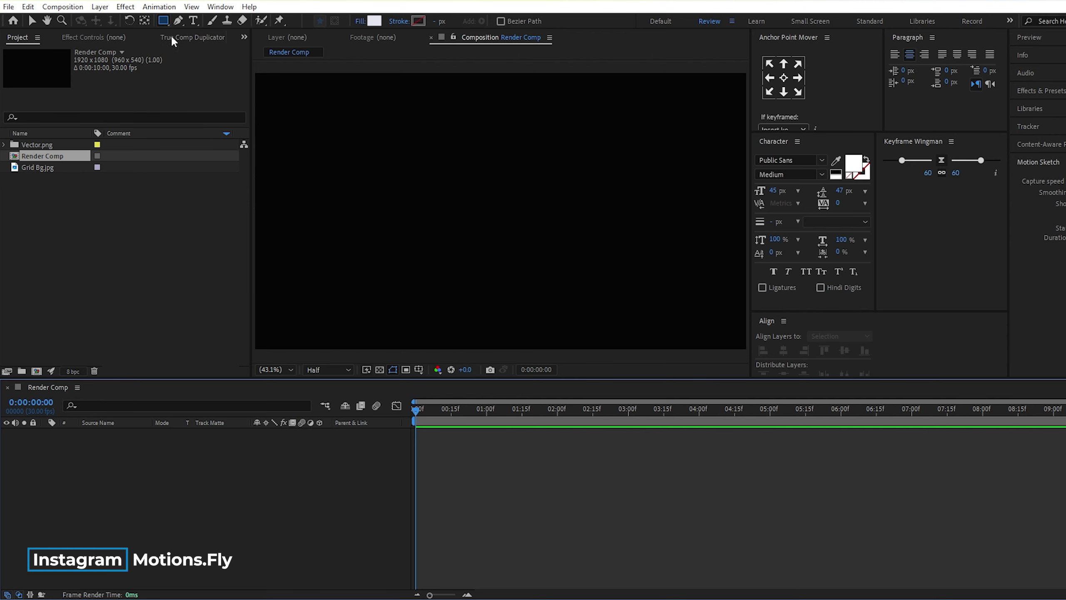
Add a full-comp rectangle and set its path size to 540×960
double_click(166, 20)
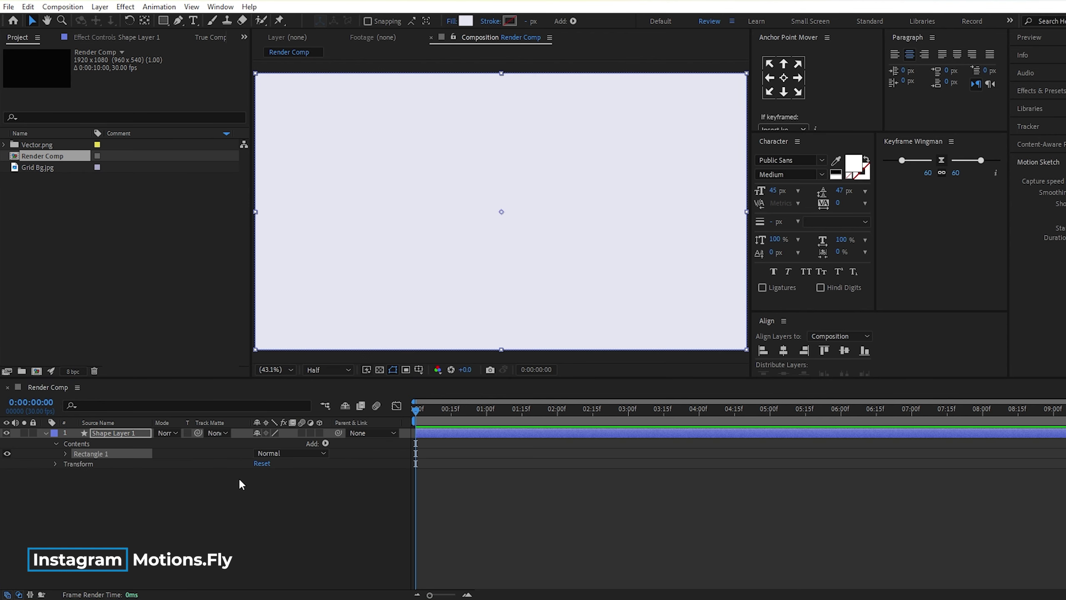
left_click(65, 453)
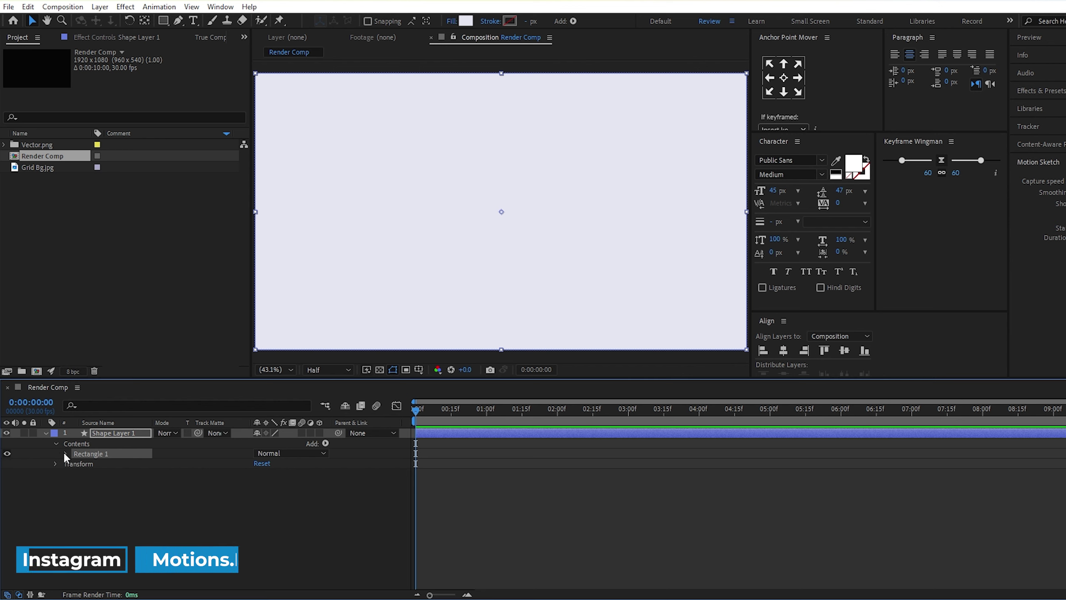
left_click(75, 464)
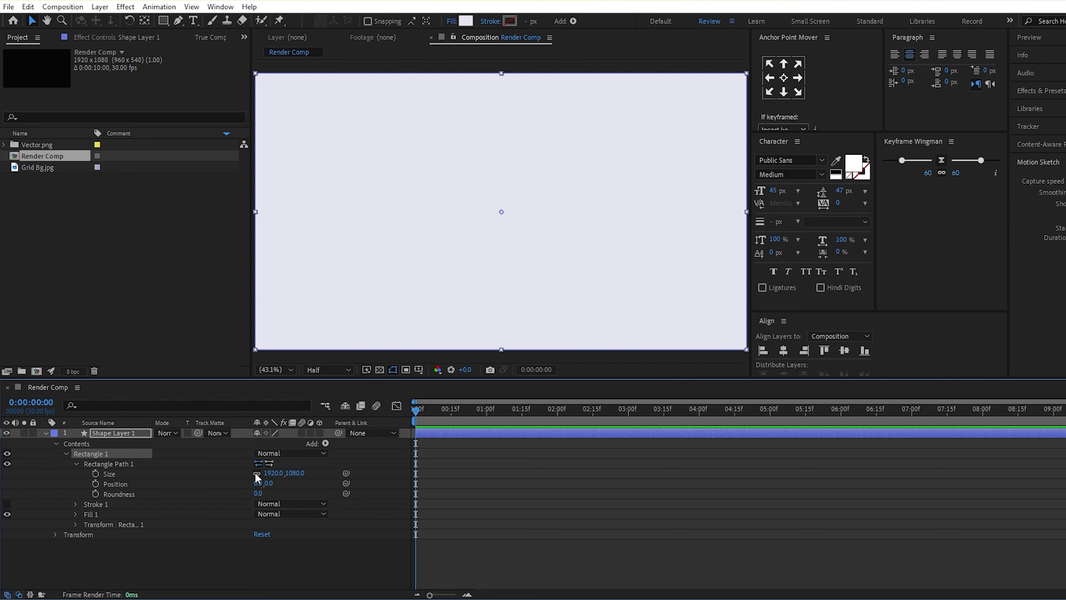
left_click(277, 473)
type("1080")
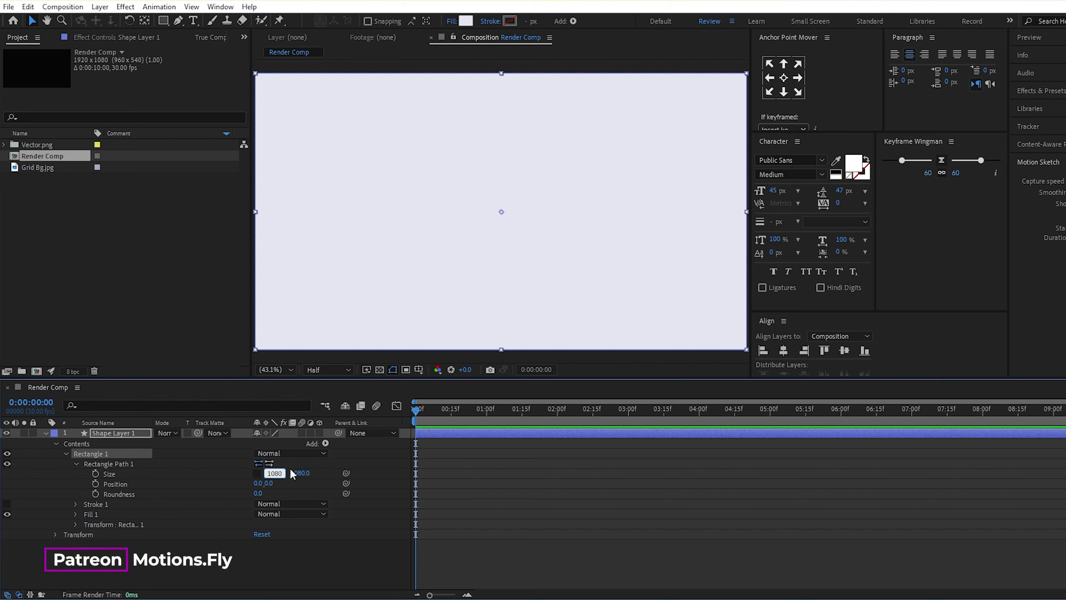
left_click(299, 468)
type("1920")
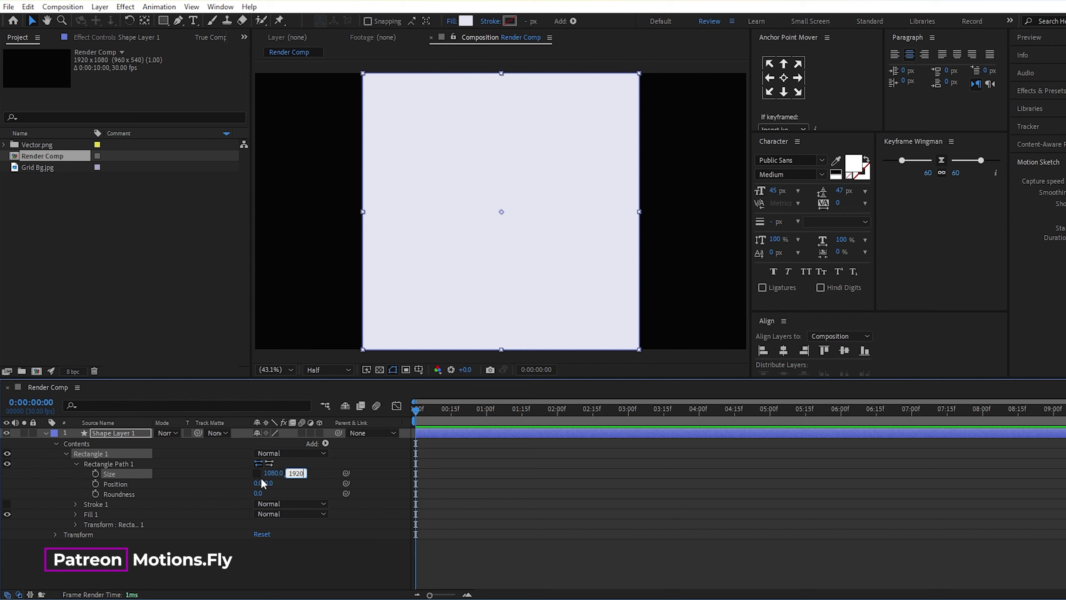
left_click(274, 473)
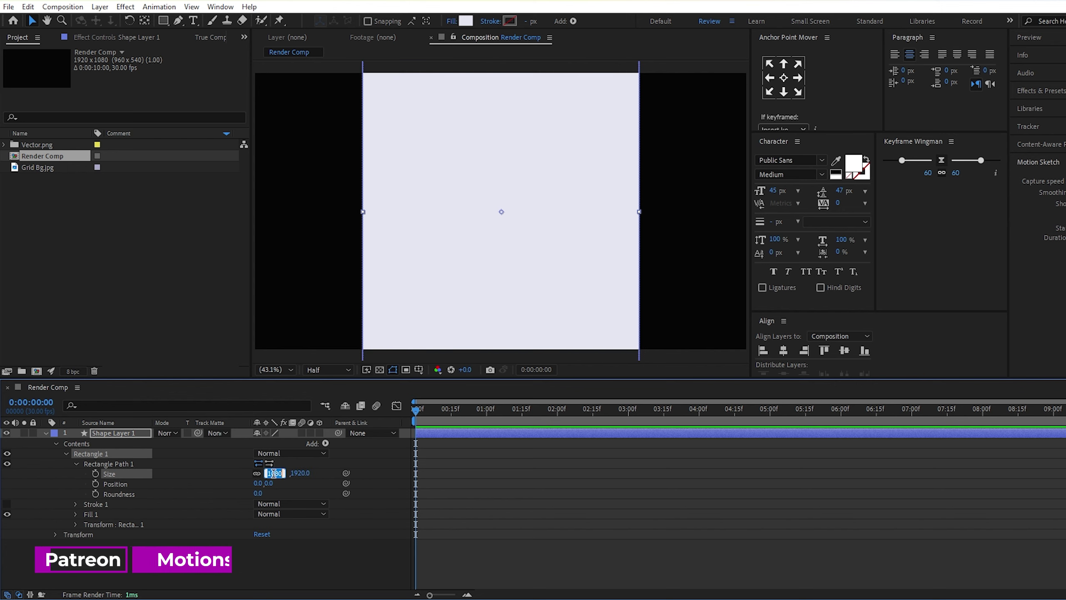
type("540")
key("Return")
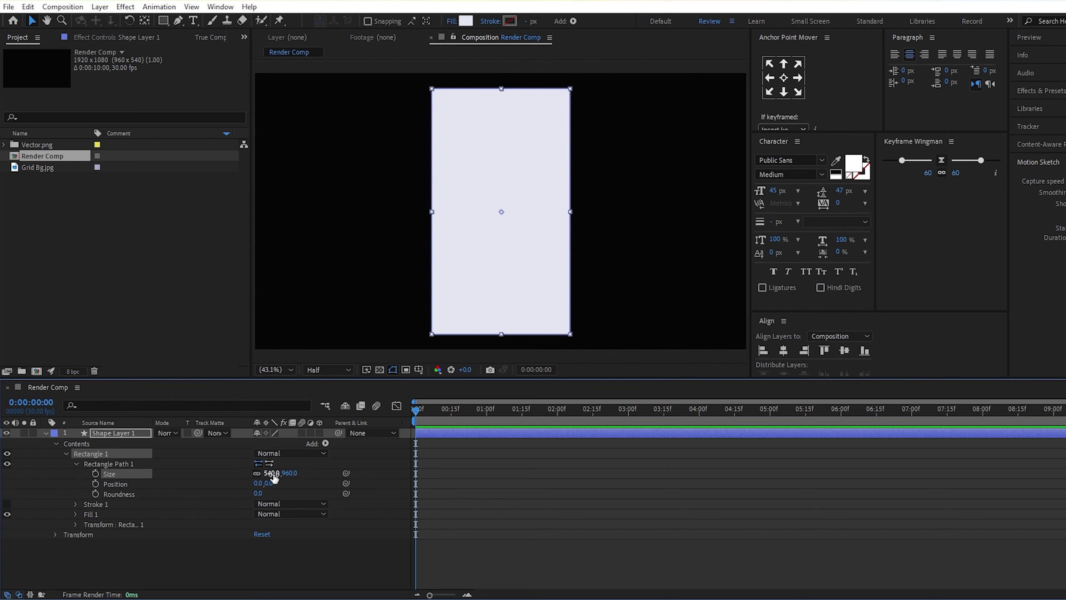
Round the rectangle's corners to 80 and scale Shape Layer 1 to 90%
left_click_drag(257, 493, 279, 493)
left_click(260, 493)
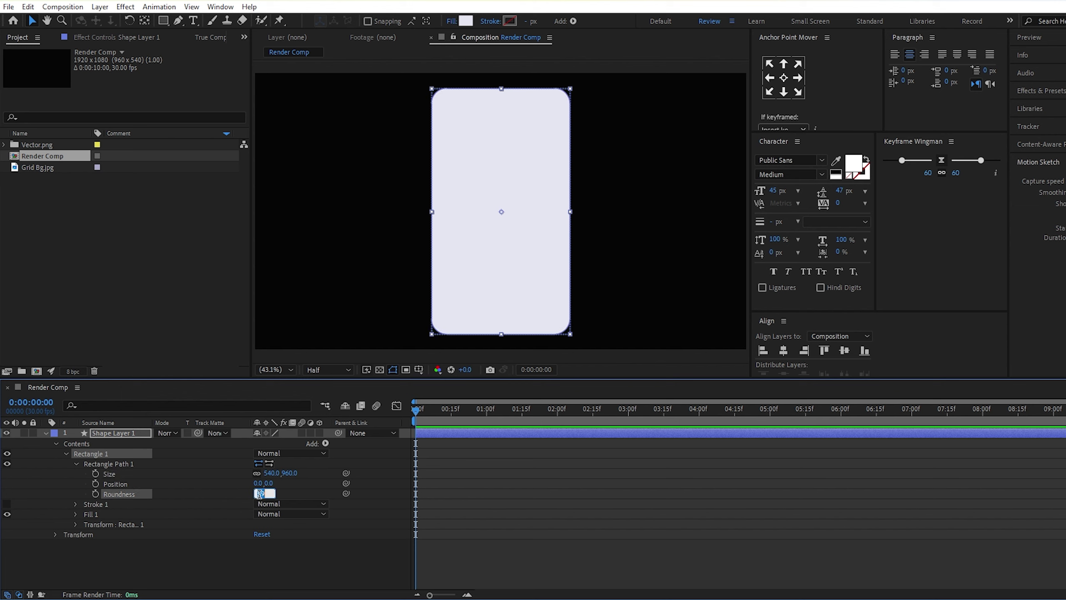
type("80")
key("Return")
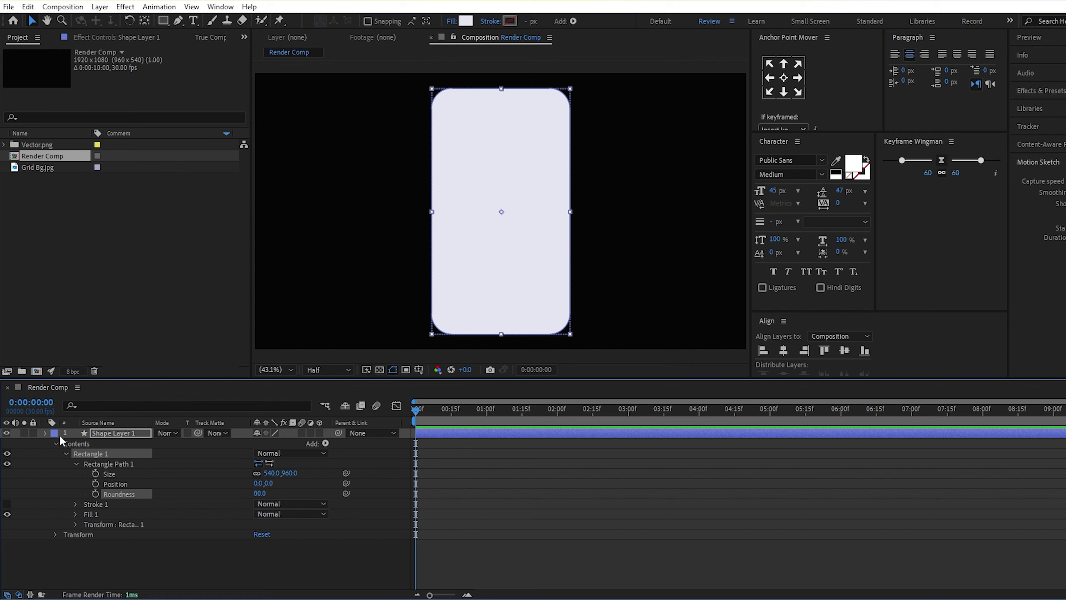
left_click(112, 433)
key("s")
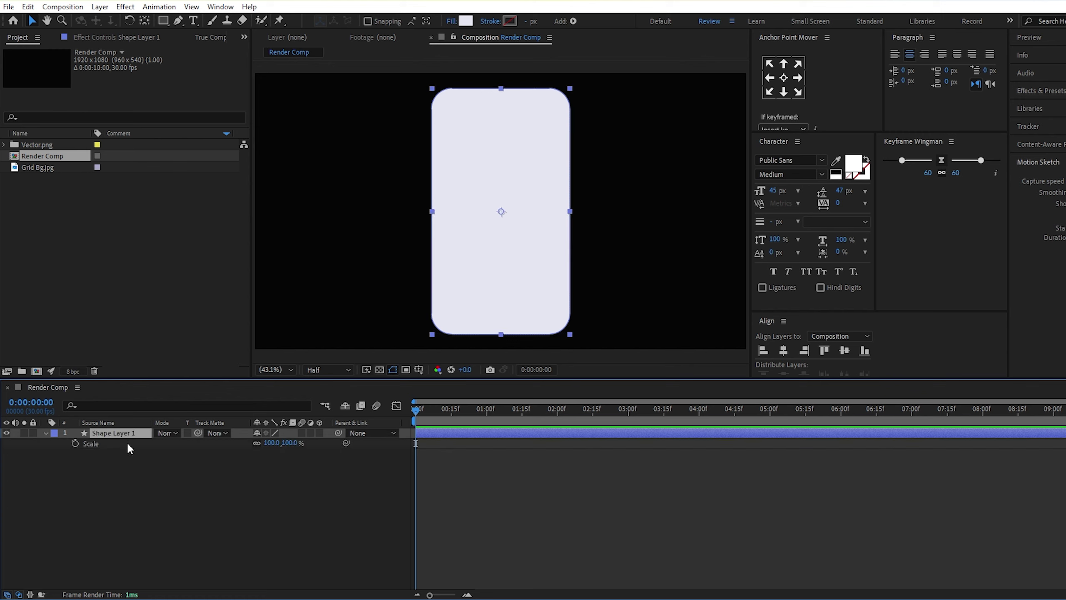
left_click(267, 443)
type("0")
key("Return")
left_click(201, 513)
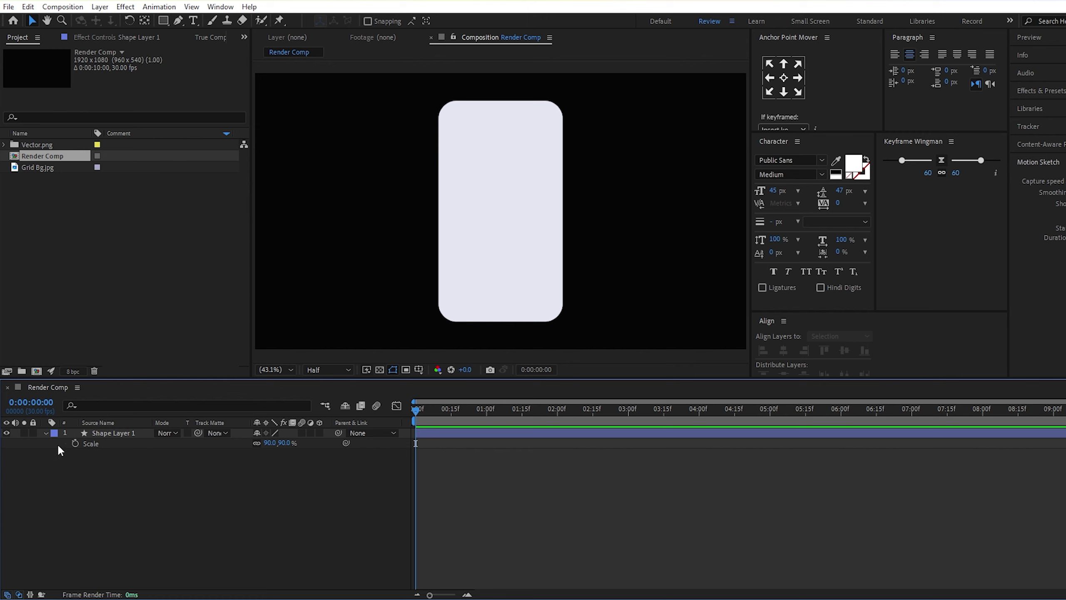
left_click(46, 433)
left_click(44, 433)
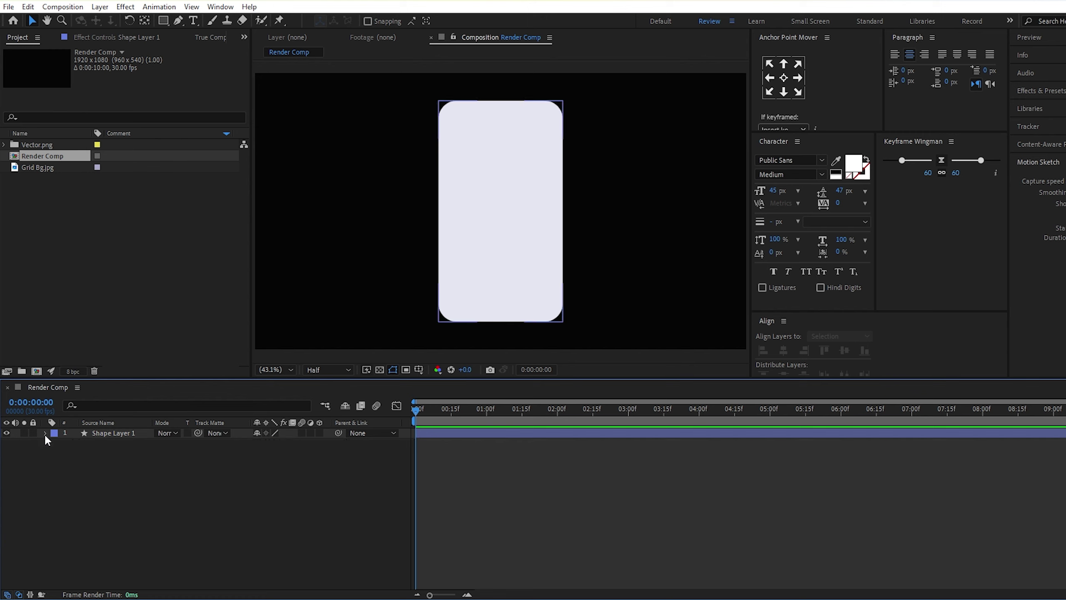
left_click(112, 433)
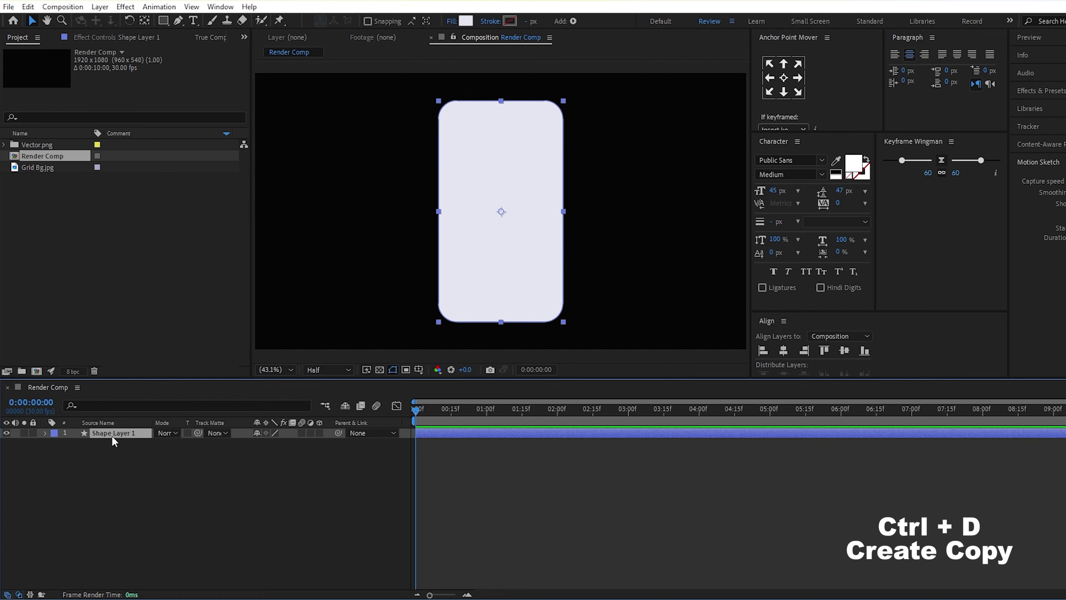
Duplicate the phone frame and make the copy an outline with no fill and a white 30 px stroke
key("ctrl+d")
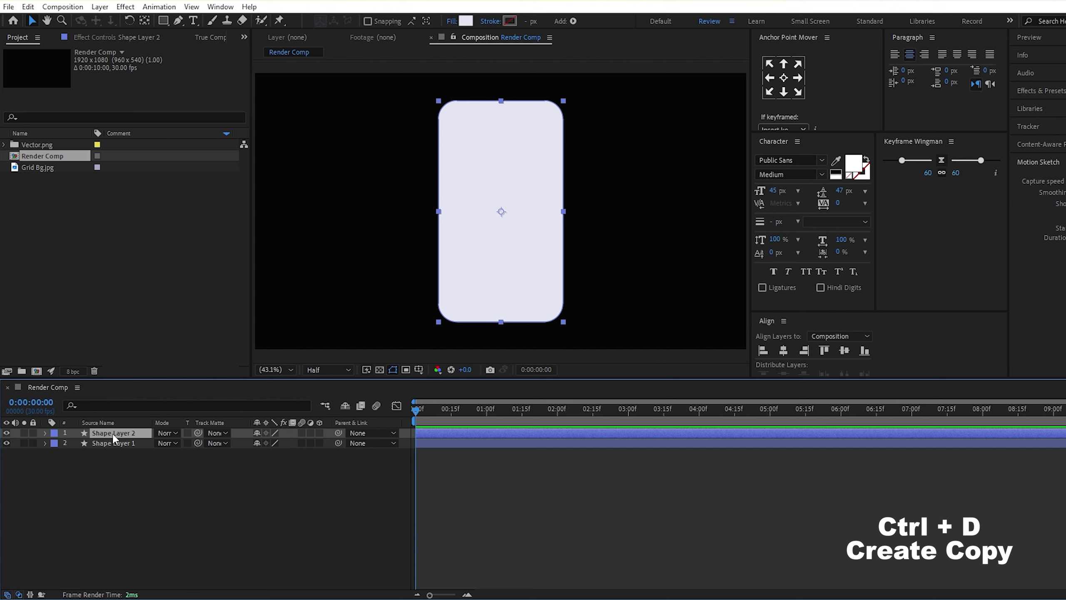
left_click(449, 20)
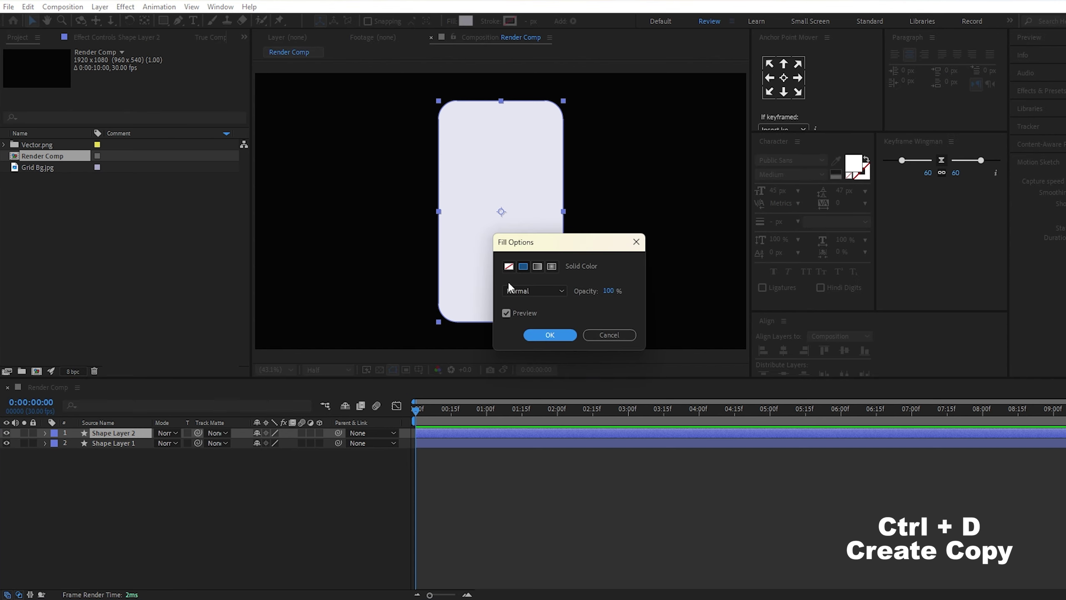
left_click(509, 265)
left_click(549, 335)
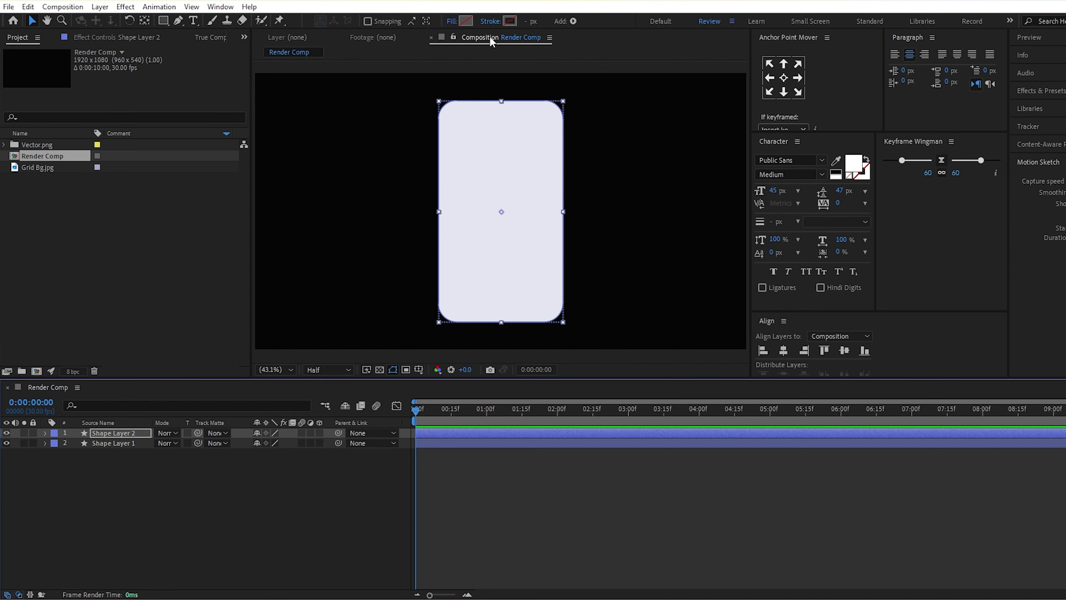
left_click(510, 21)
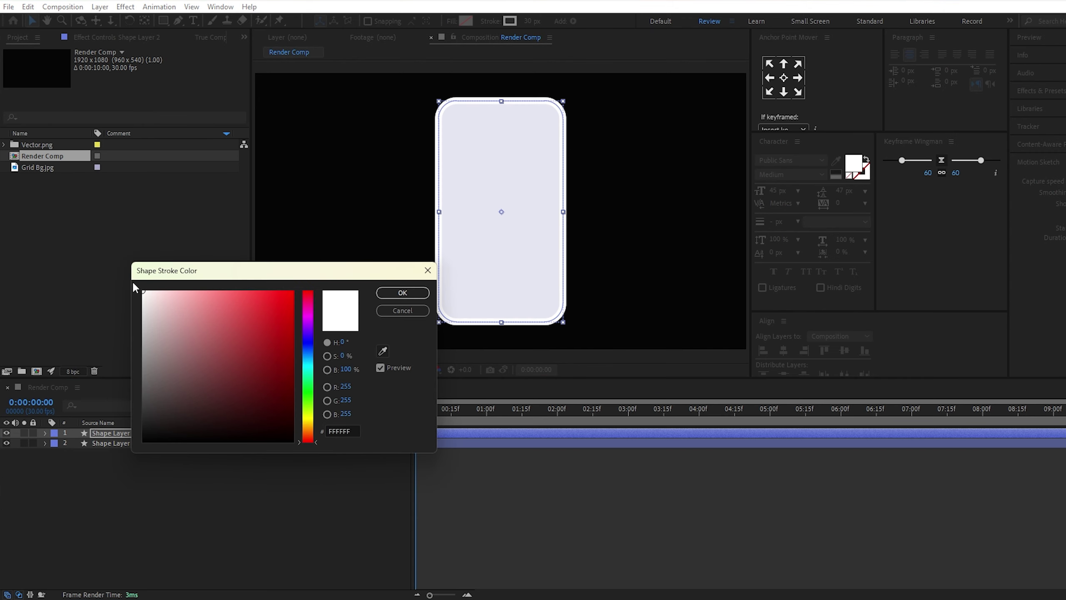
left_click(402, 293)
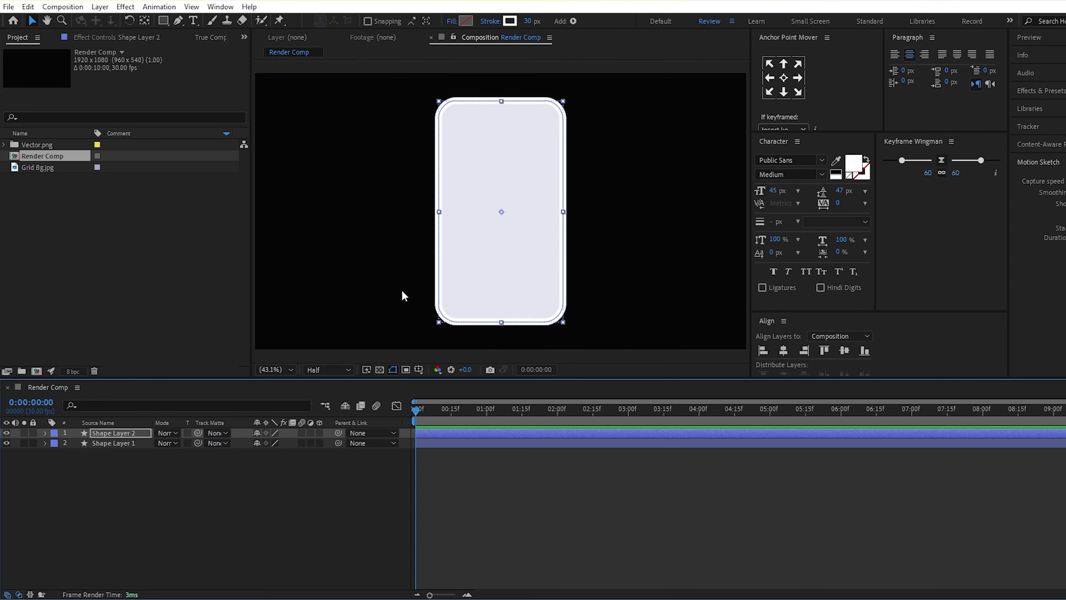
left_click(531, 20)
type("30")
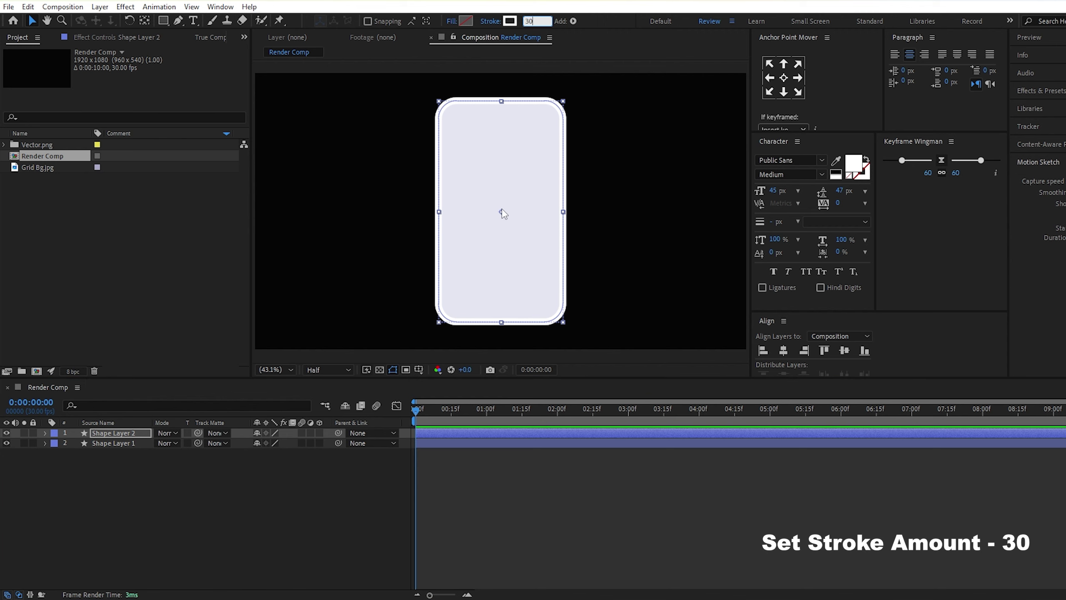
left_click(476, 181)
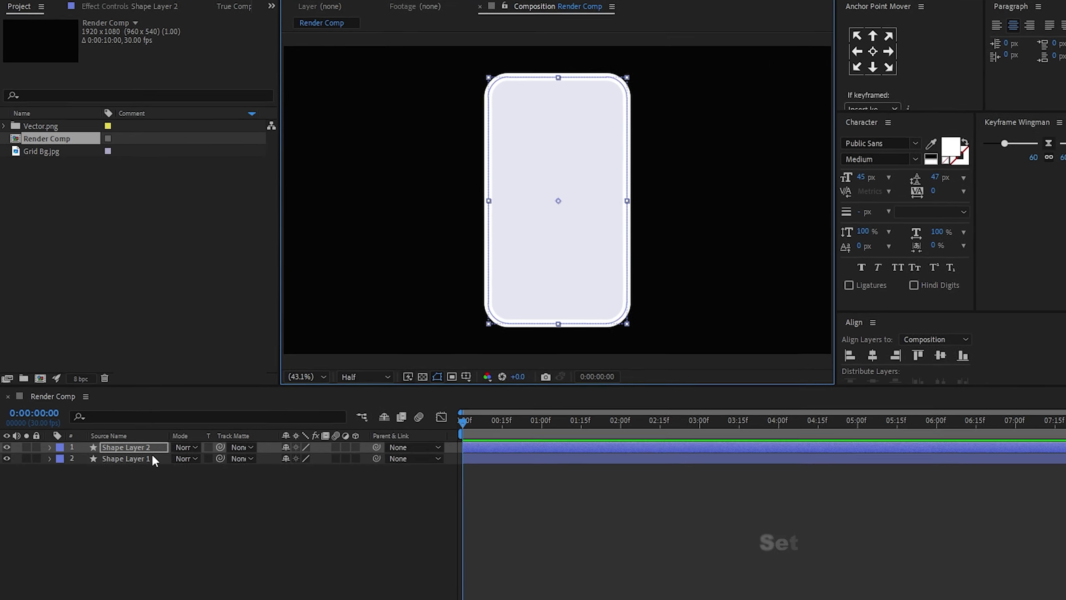
Duplicate the Shape Layer 1 phone screen shape and rename the copy 'Magnify'
left_click(135, 441)
key("ctrl+d")
right_click(147, 466)
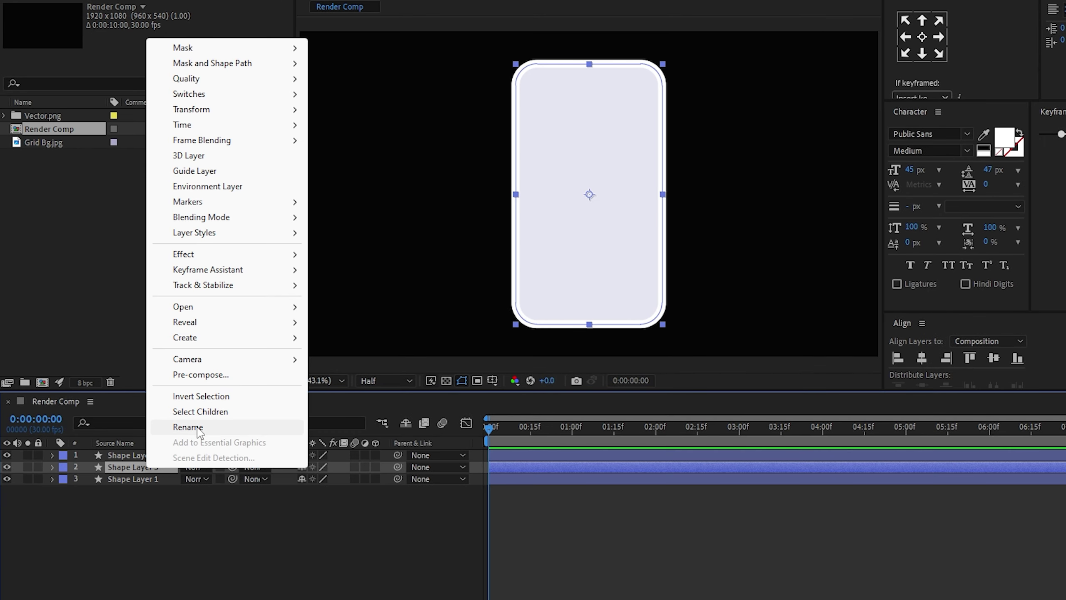
left_click(197, 424)
type("Magnify")
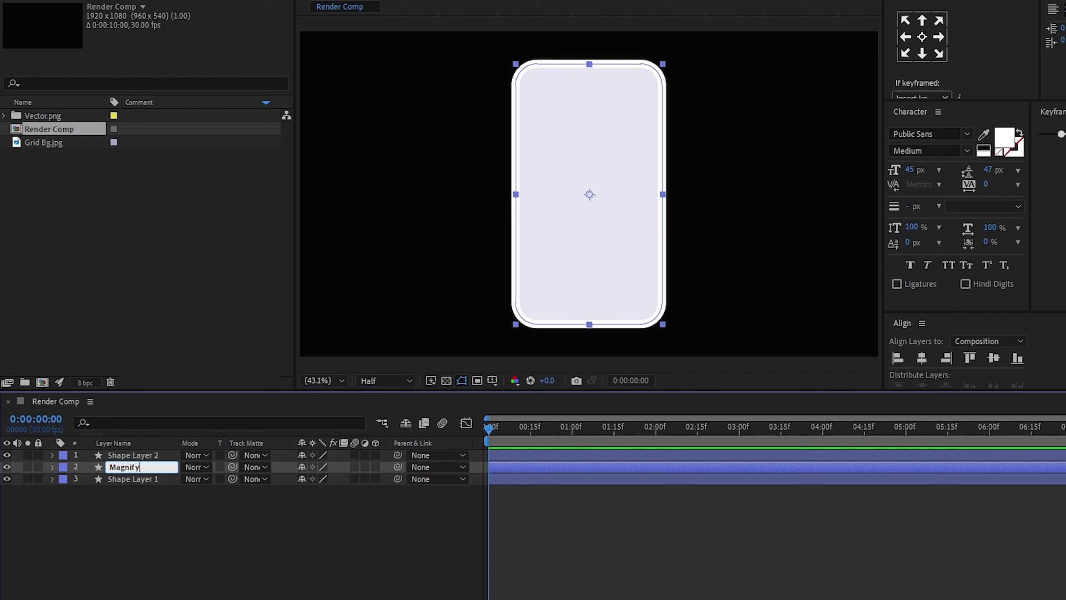
left_click(153, 481)
Rename Shape Layer 1 to 'Phone Screen' and the top layer to 'Phone Stroke'
right_click(152, 479)
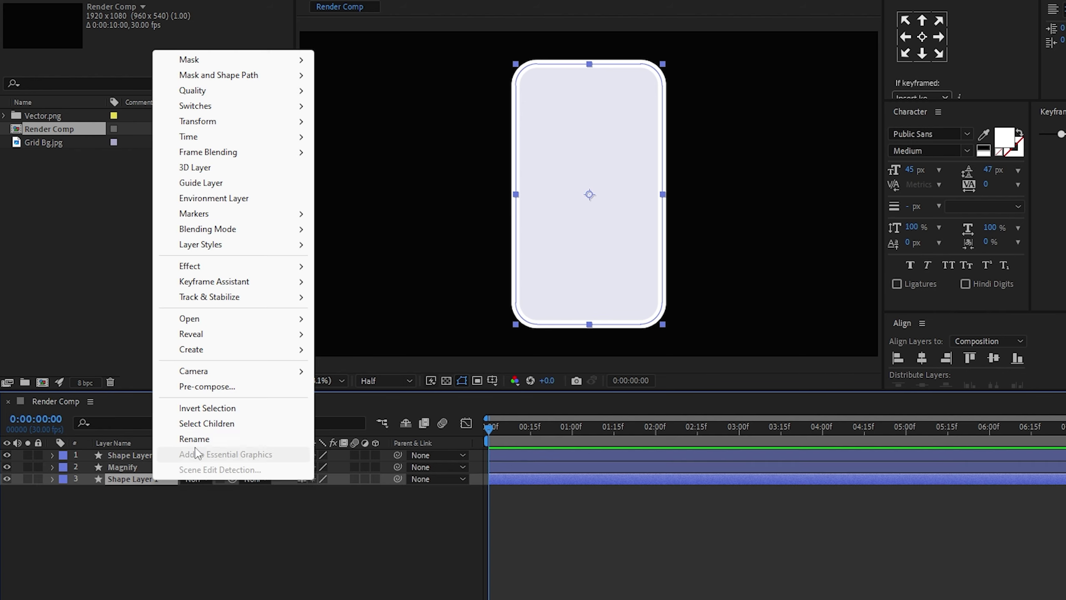
left_click(195, 436)
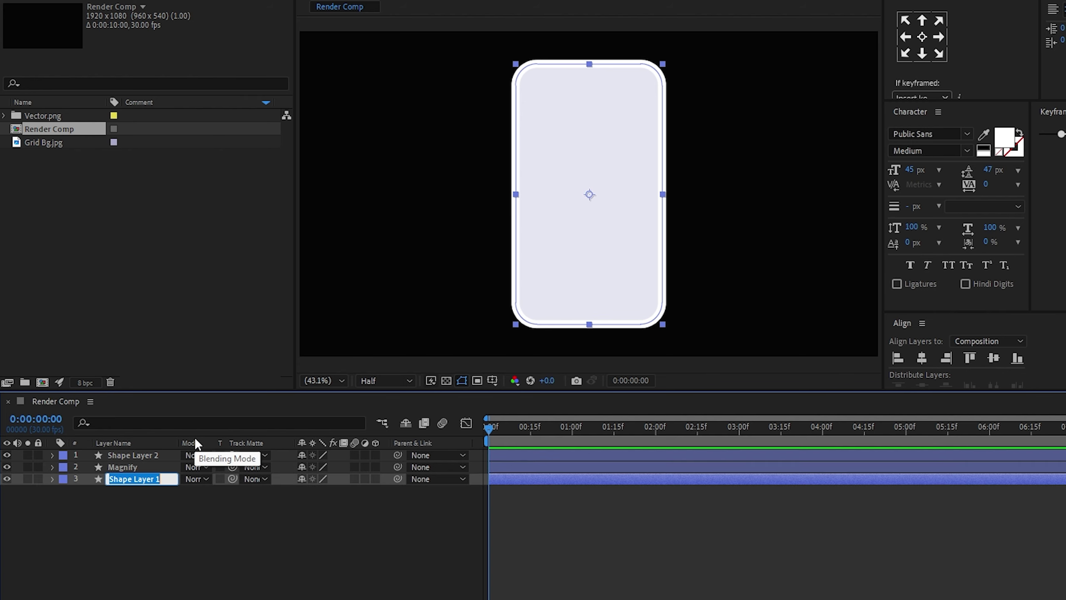
type("Phone Screen")
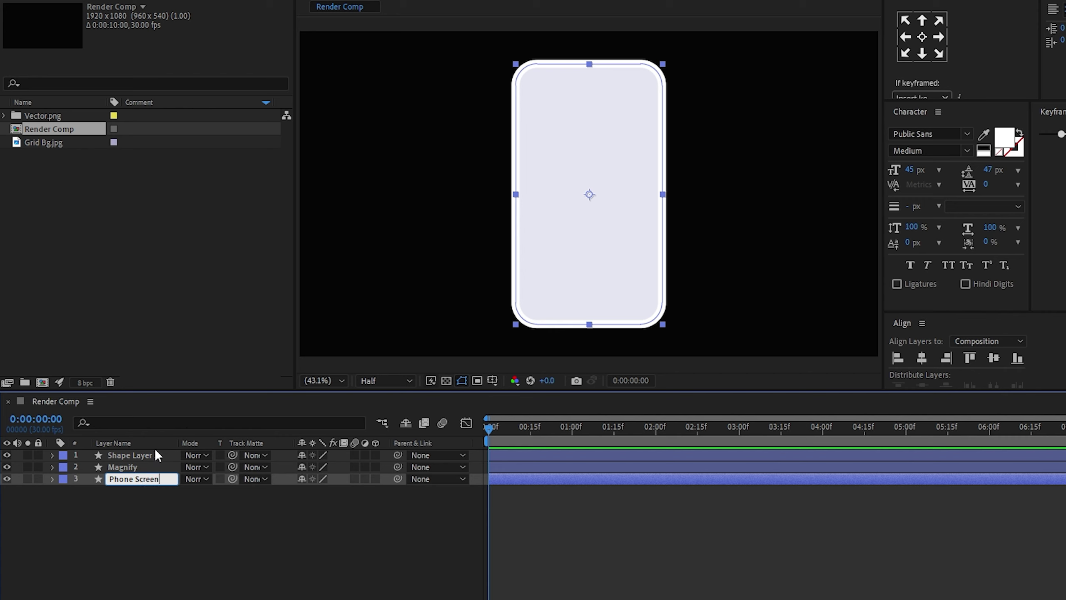
left_click(155, 452)
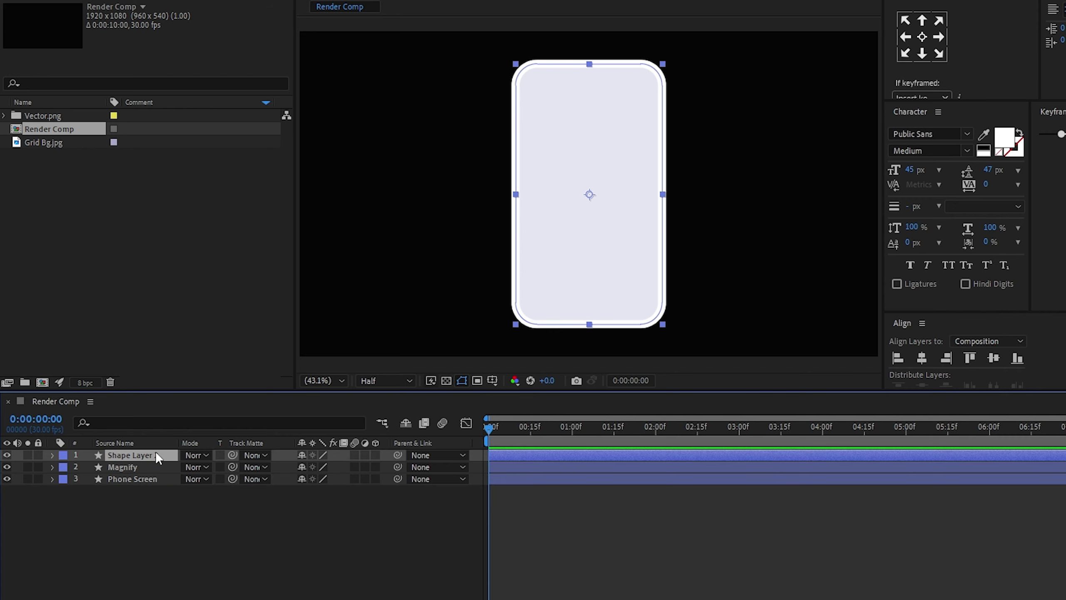
right_click(155, 452)
left_click(196, 409)
type("P")
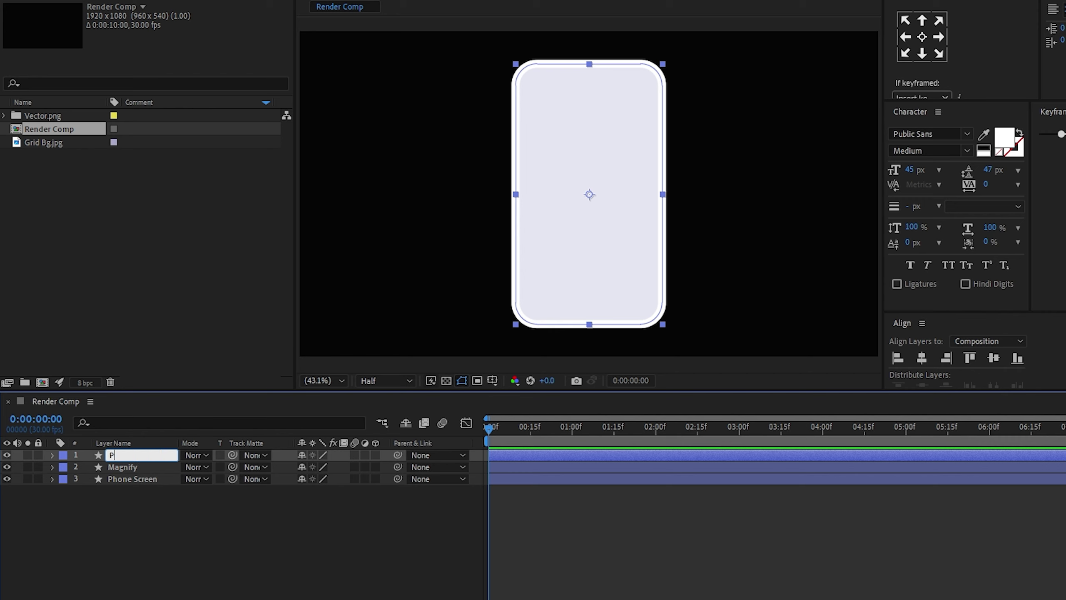
type("hone")
type(" Stroke")
left_click(223, 497)
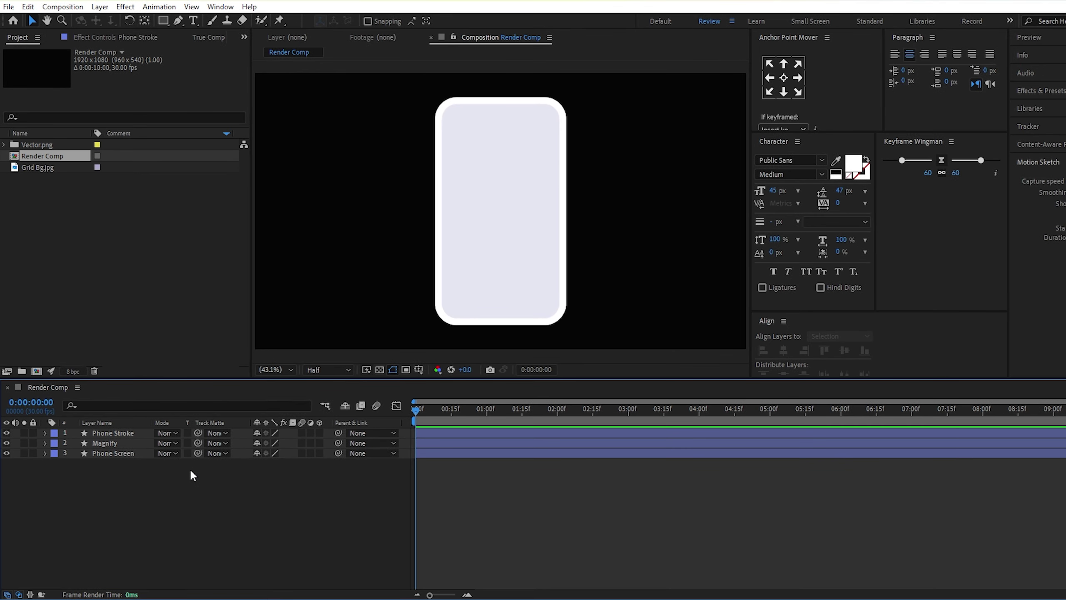
Add Grid Bg.jpg to Render Comp just below the Magnify layer
left_click_drag(41, 164, 109, 449)
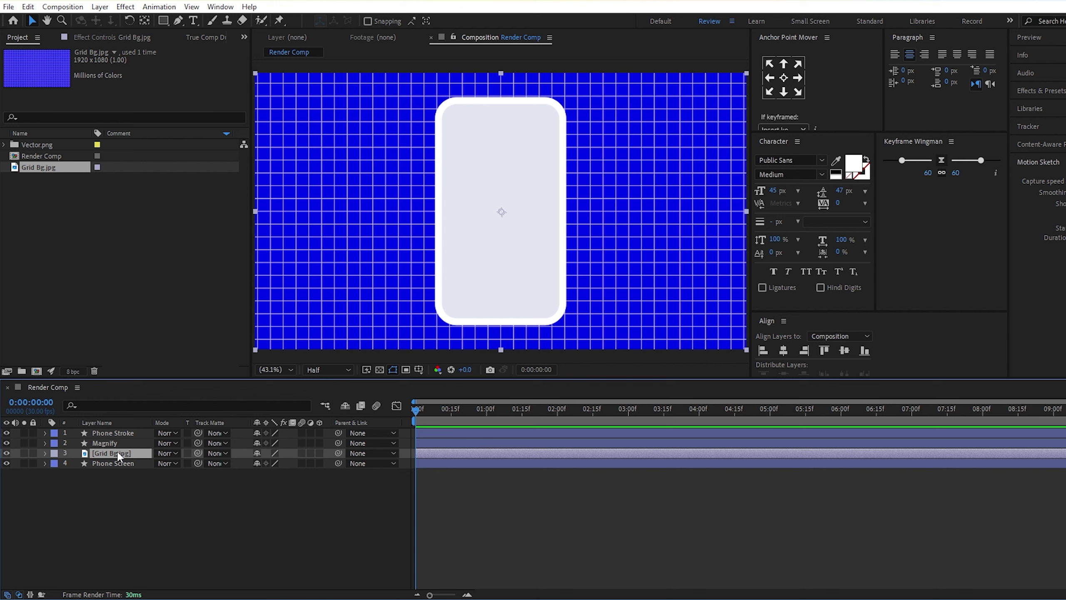
double_click(119, 455)
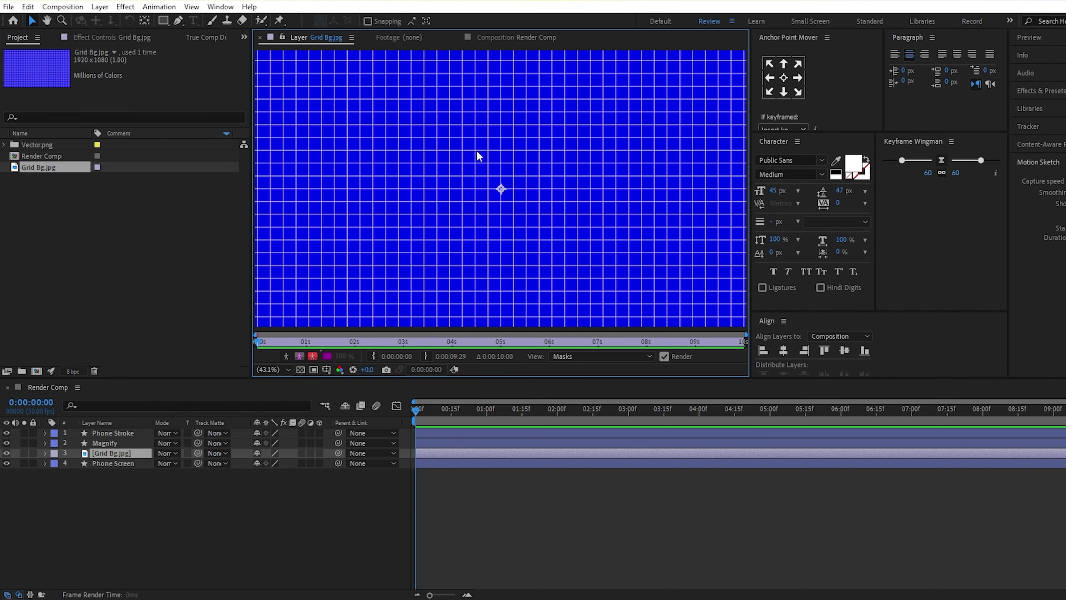
left_click(409, 37)
left_click(481, 37)
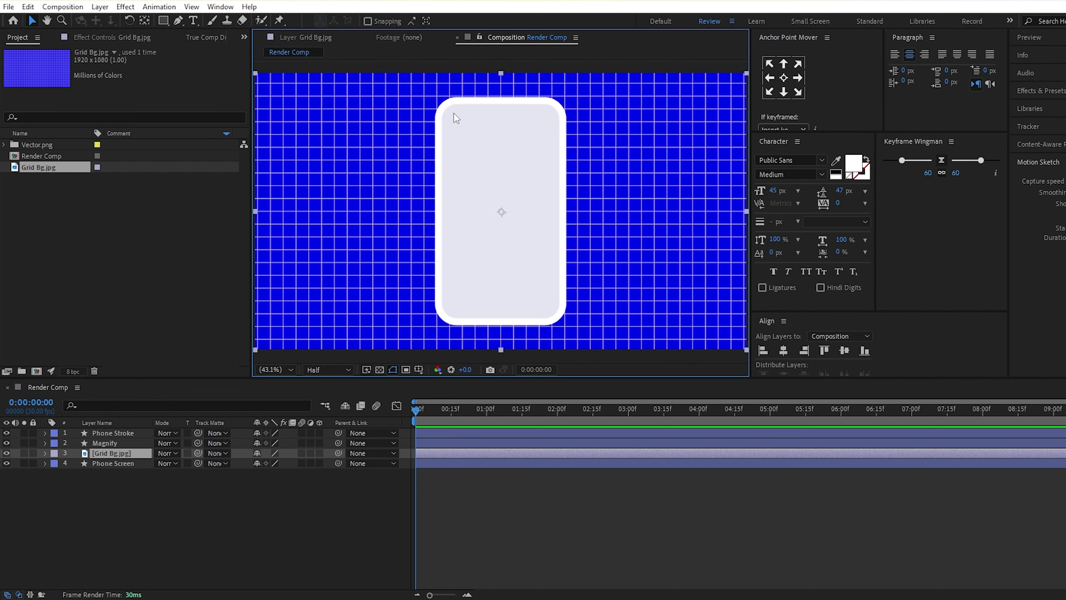
left_click(220, 516)
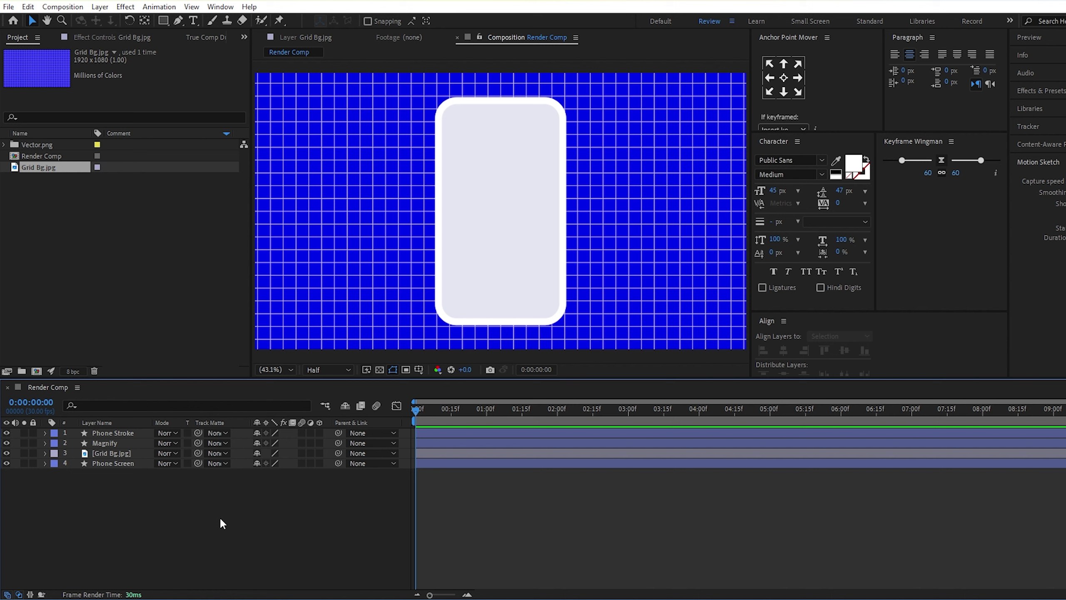
Turn the Magnify layer into an adjustment layer
left_click(123, 443)
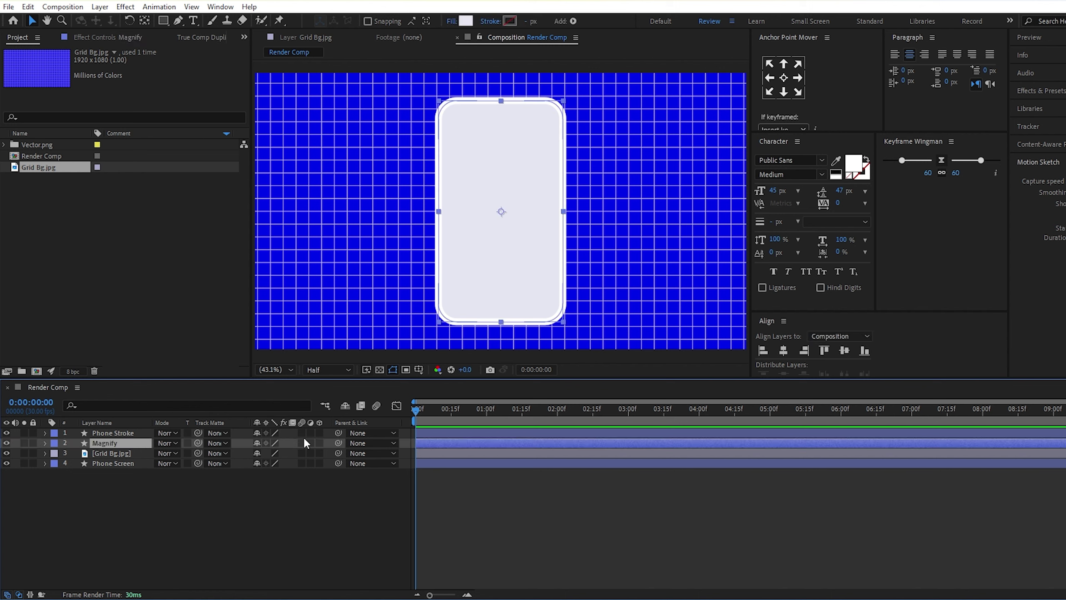
left_click(311, 443)
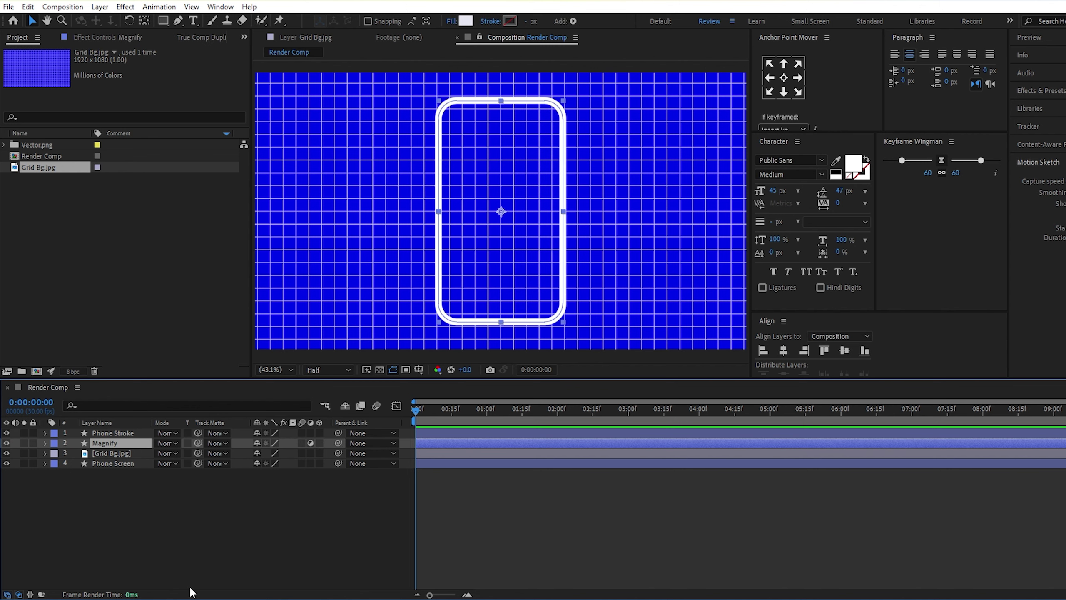
left_click(19, 595)
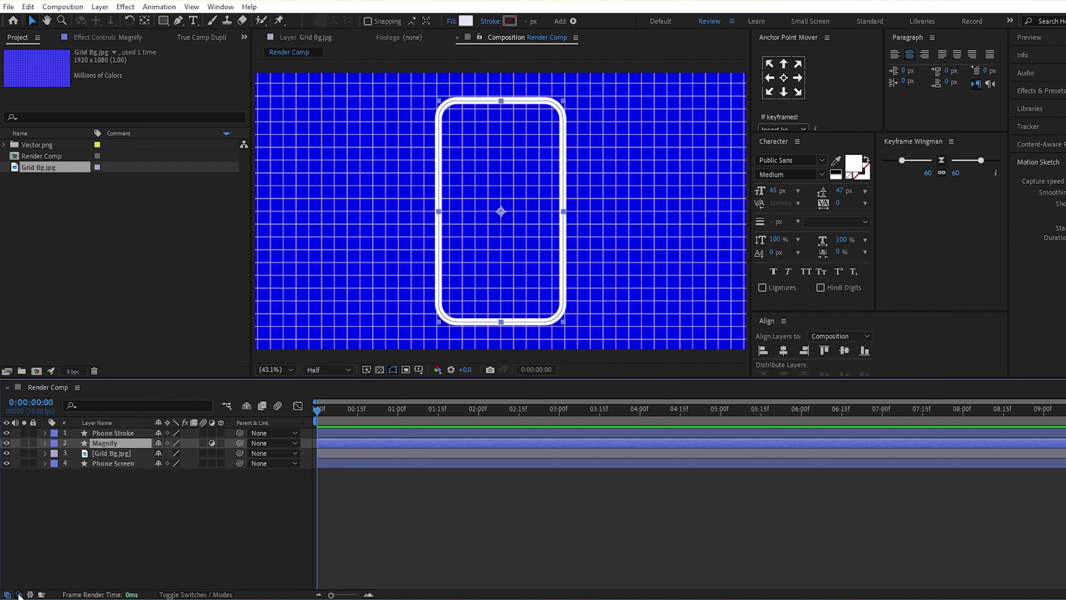
left_click(19, 595)
left_click(7, 594)
left_click(7, 595)
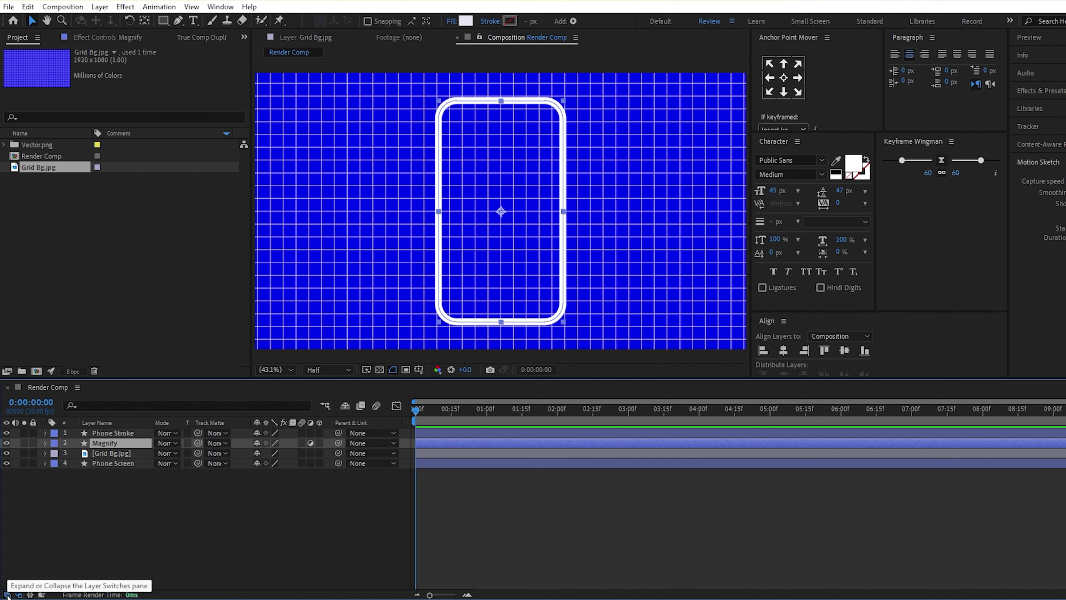
left_click(288, 532)
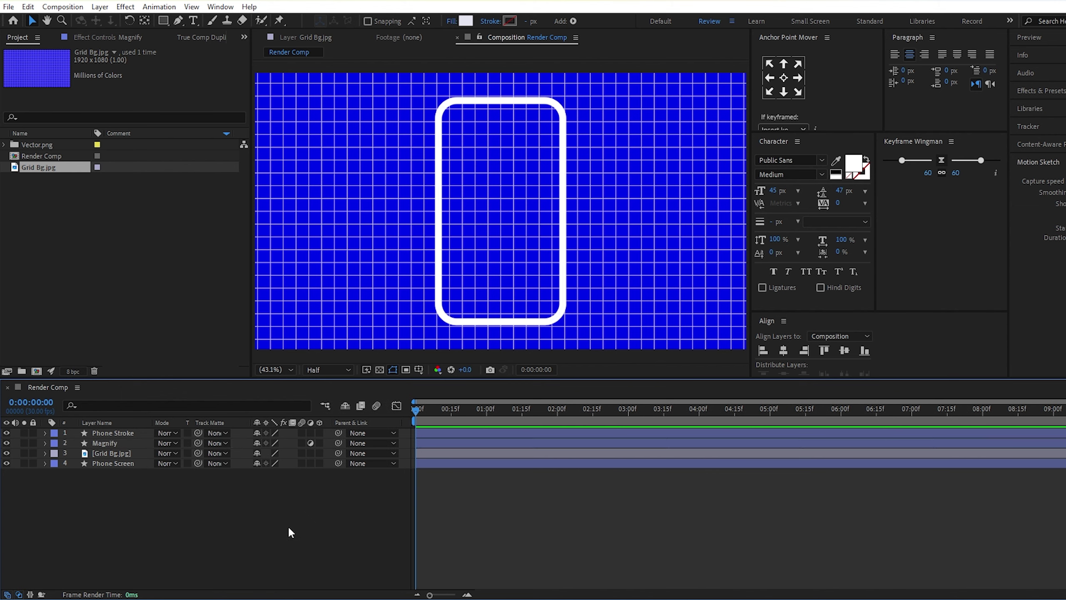
left_click(109, 444)
key("Return")
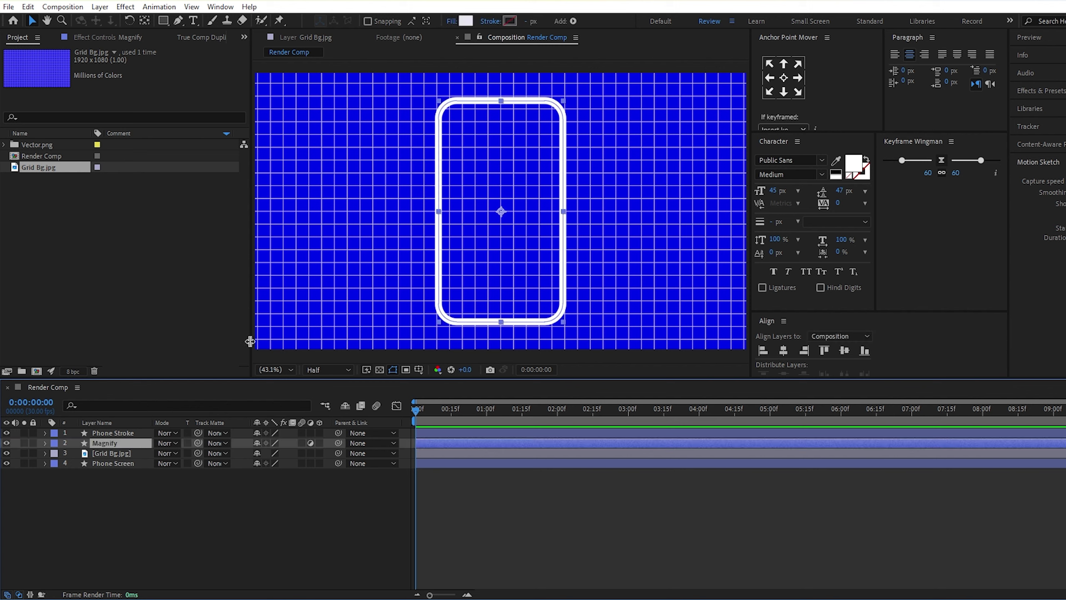
key("ctrl+space")
Apply the Magnify effect to the Magnify layer with a square shape
type("ma")
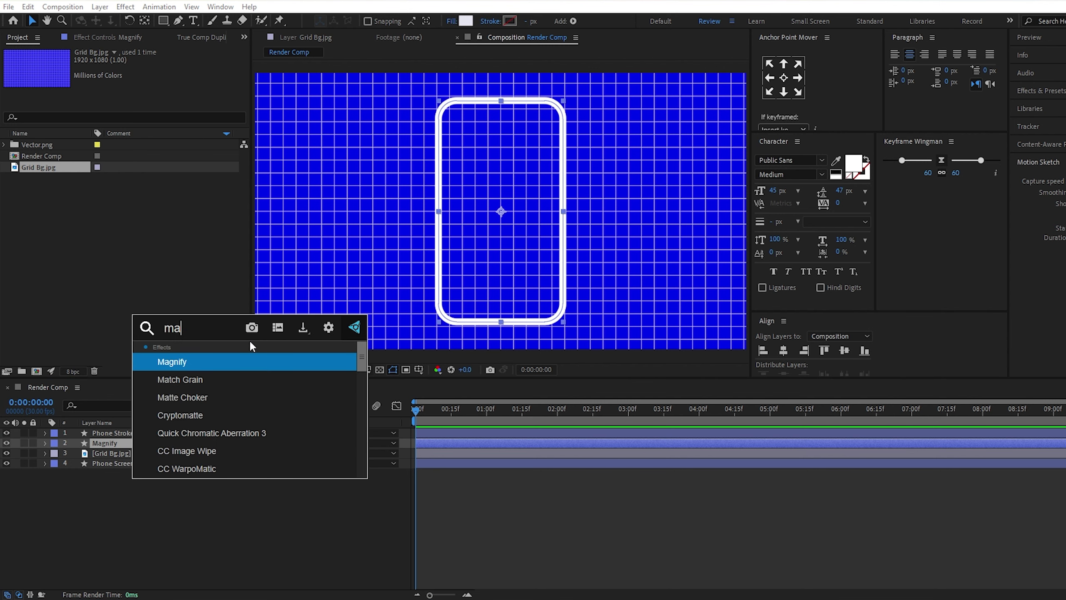
left_click(227, 359)
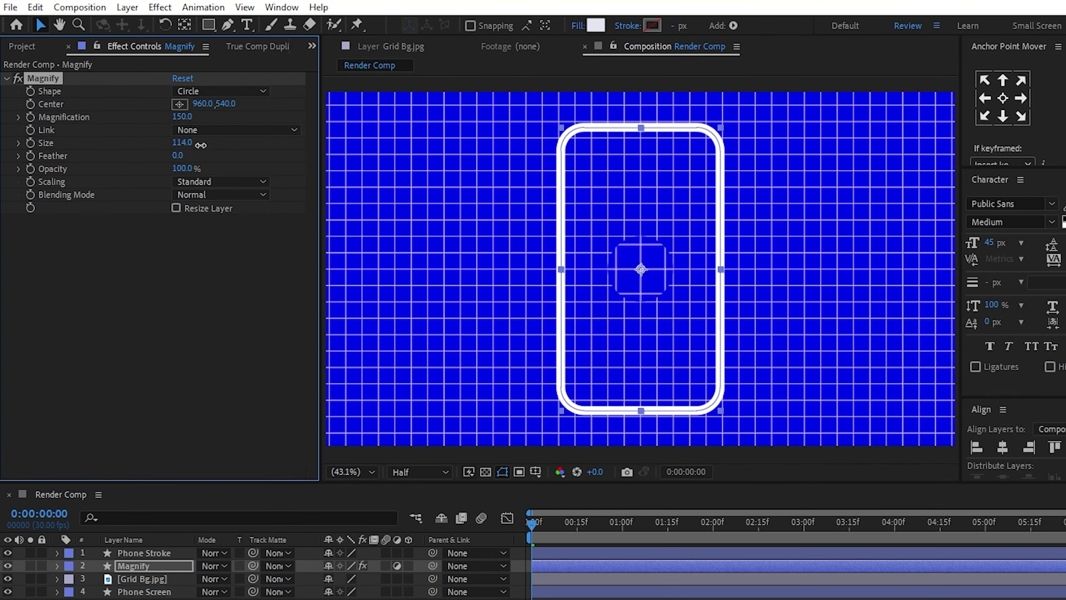
left_click_drag(142, 112, 177, 118)
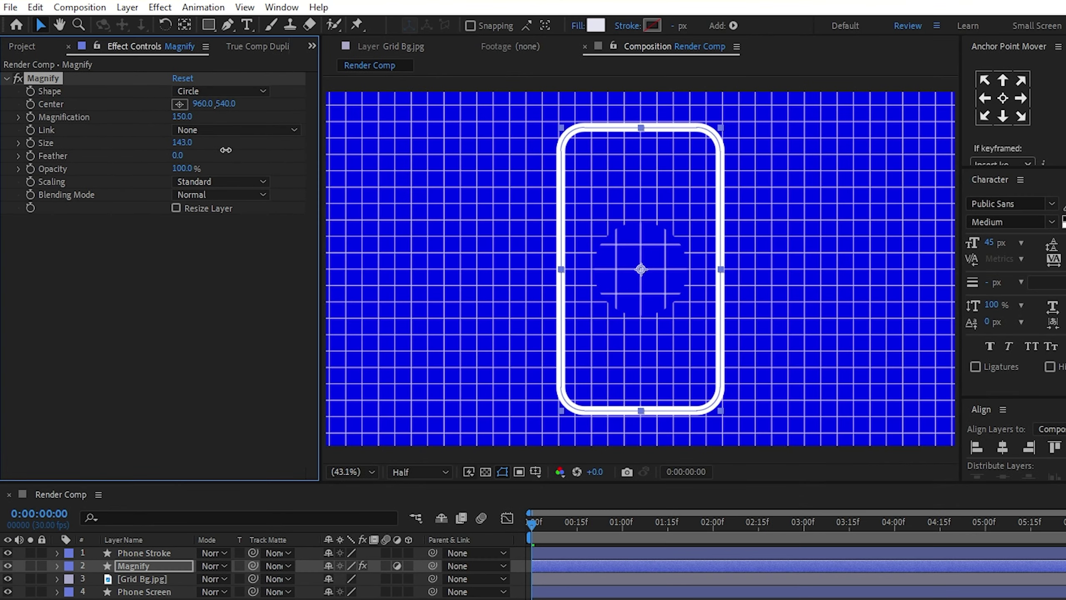
left_click_drag(226, 150, 312, 169)
left_click(217, 91)
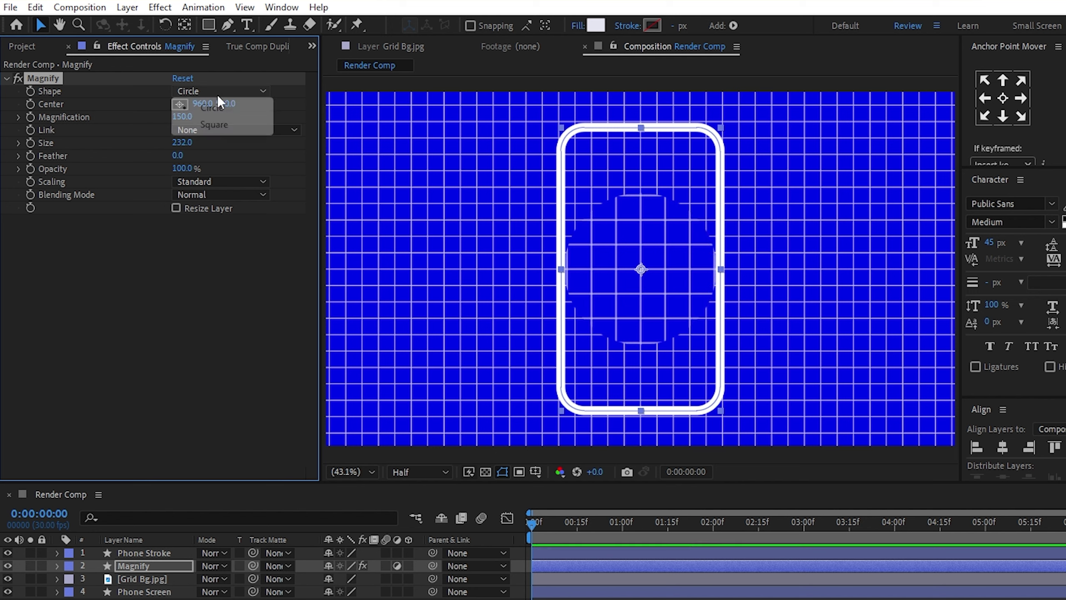
left_click(225, 124)
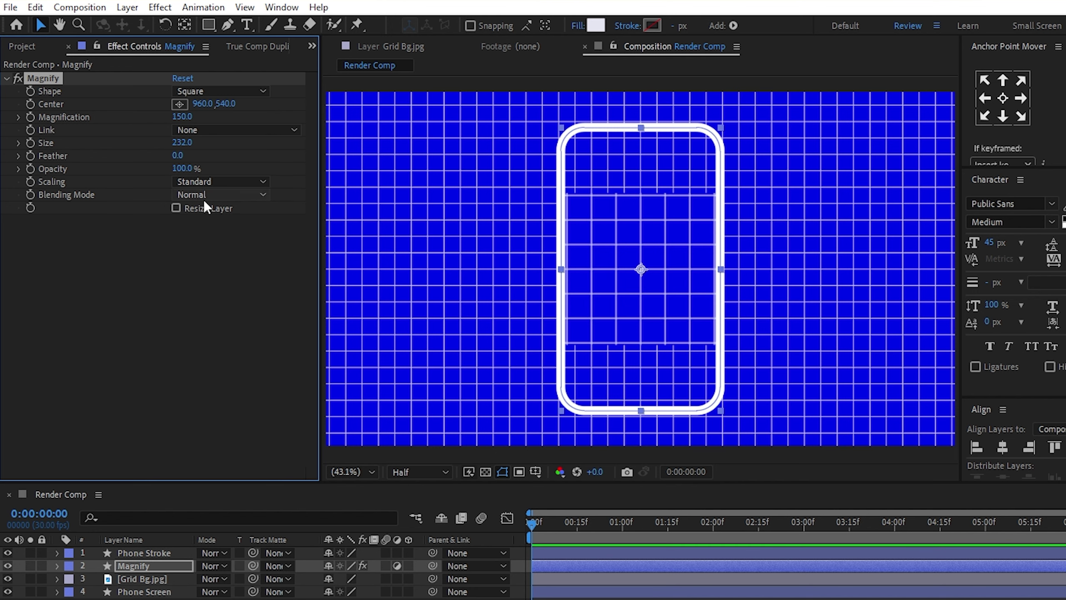
Set the magnifier size to 432, keeping magnification at 150
left_click(181, 143)
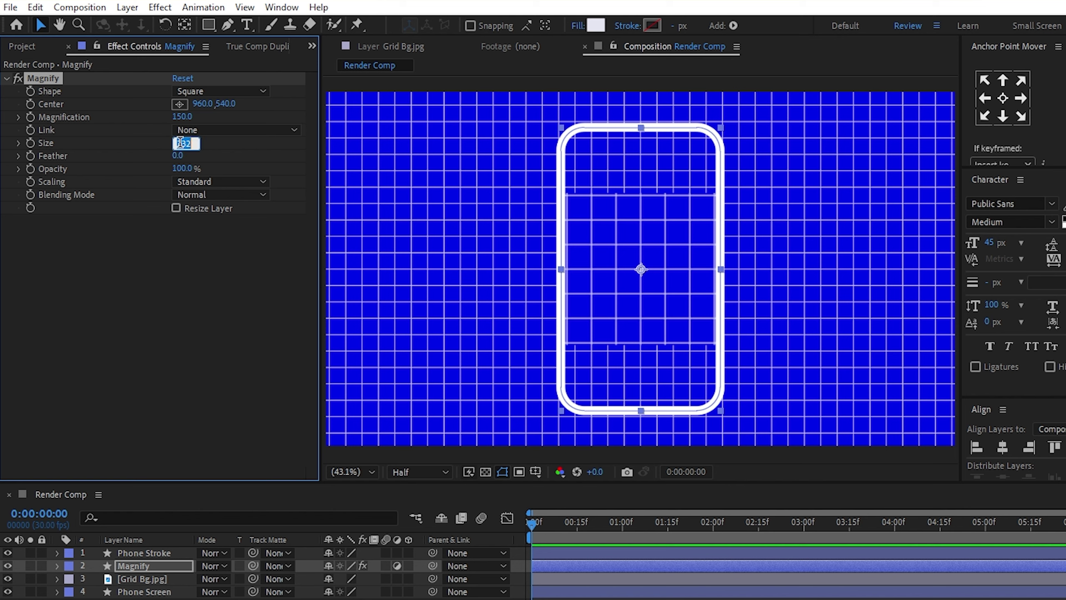
type("240")
key("Return")
left_click_drag(182, 117, 202, 118)
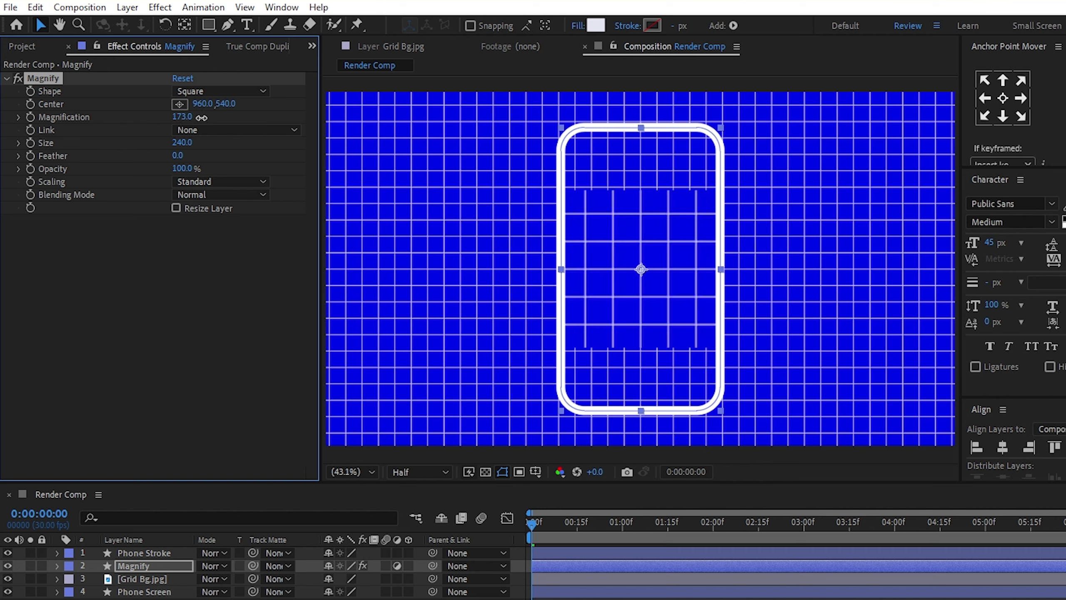
key("ctrl+z")
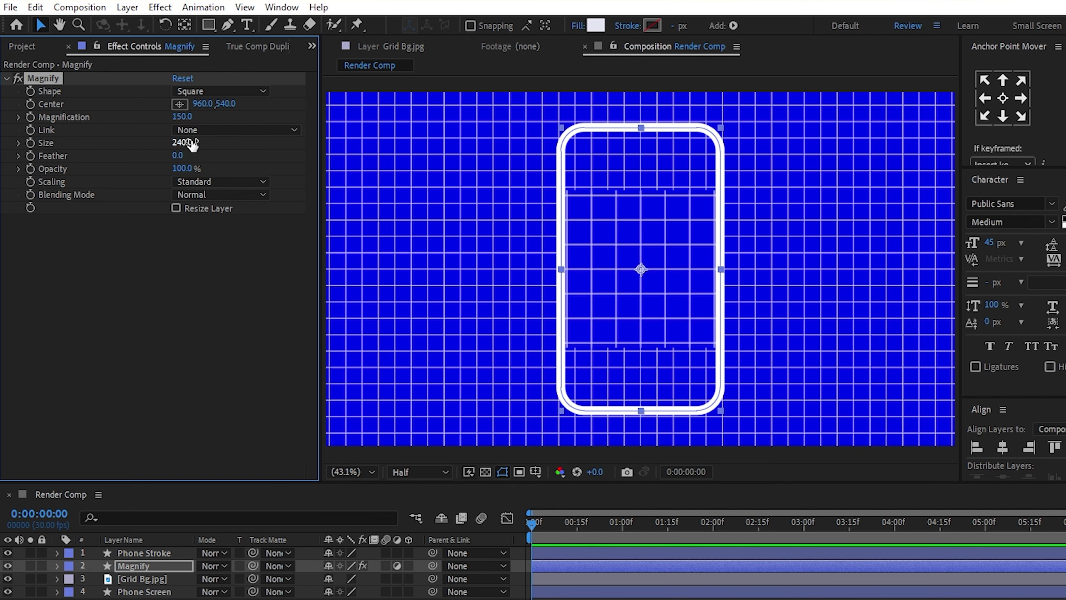
left_click(192, 145)
type("288")
key("Return")
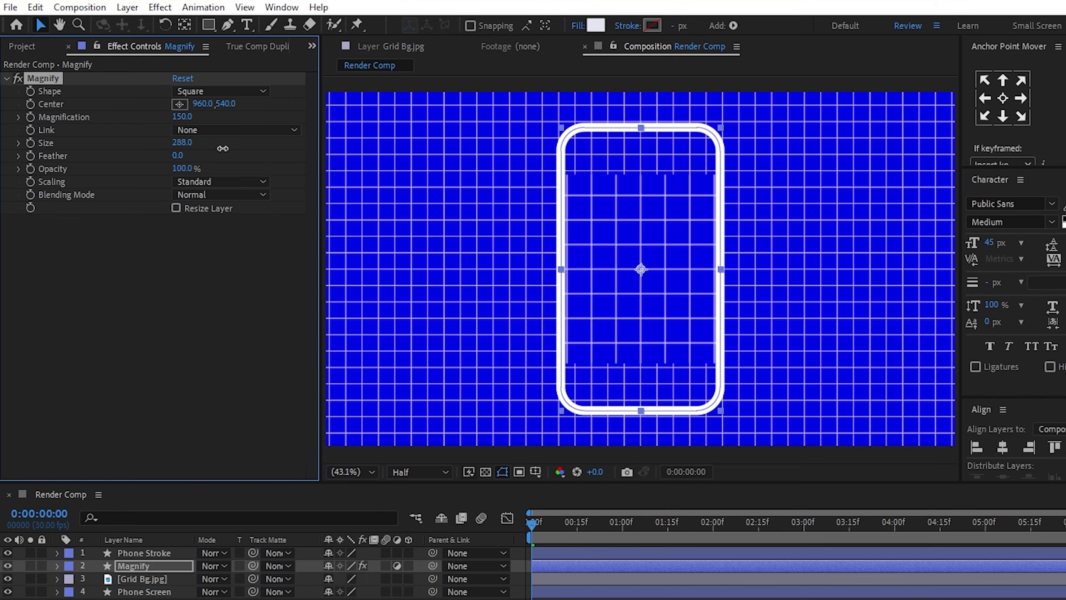
left_click_drag(223, 148, 339, 162)
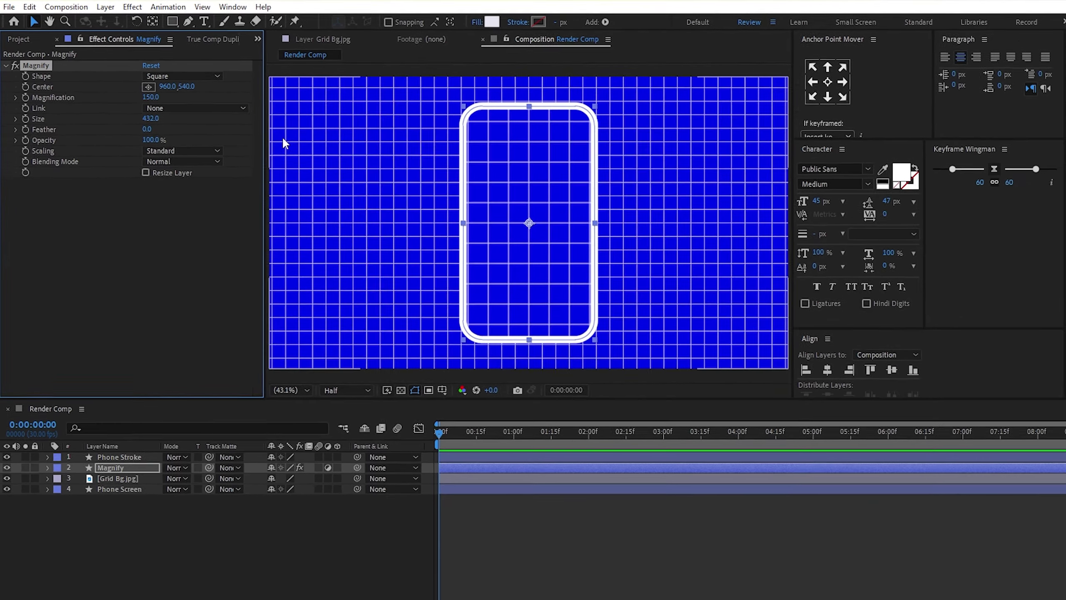
Delete the Grid Bg.jpg layer, leaving Phone Stroke, Magnify and Phone Screen
left_click(145, 485)
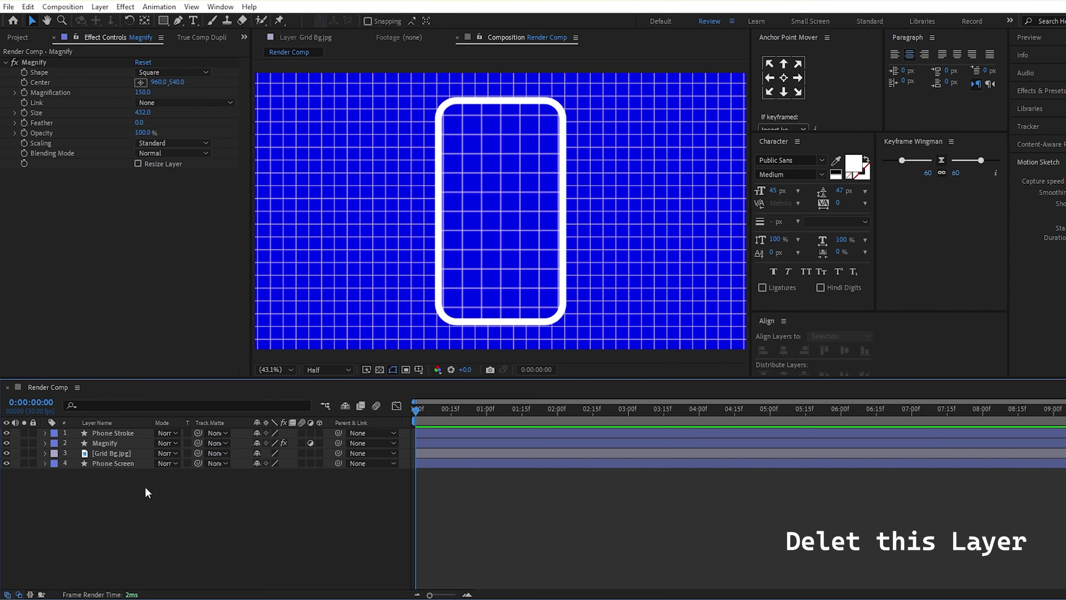
left_click(126, 460)
left_click(120, 453)
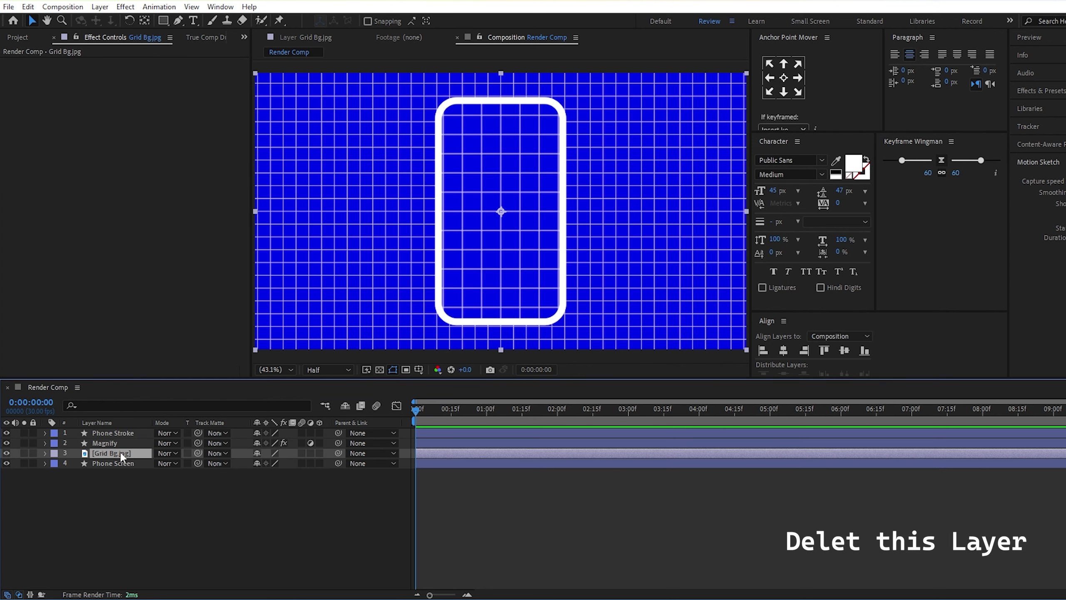
key("Delete")
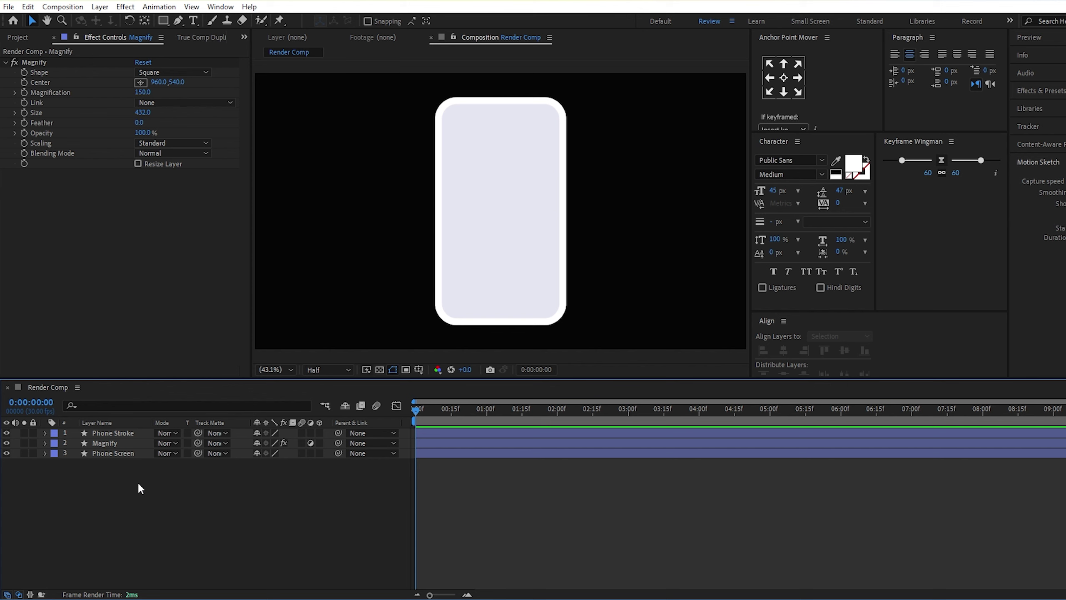
Add a white comp-sized solid named 'Bg' and drag it below the phone layers
right_click(142, 500)
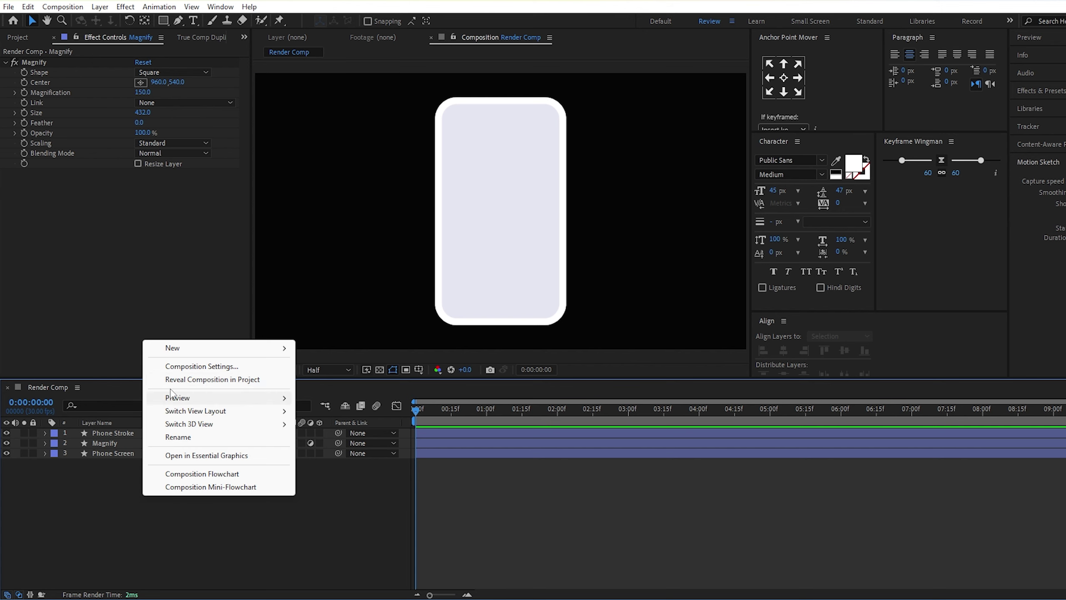
mouse_move(235, 348)
left_click(330, 380)
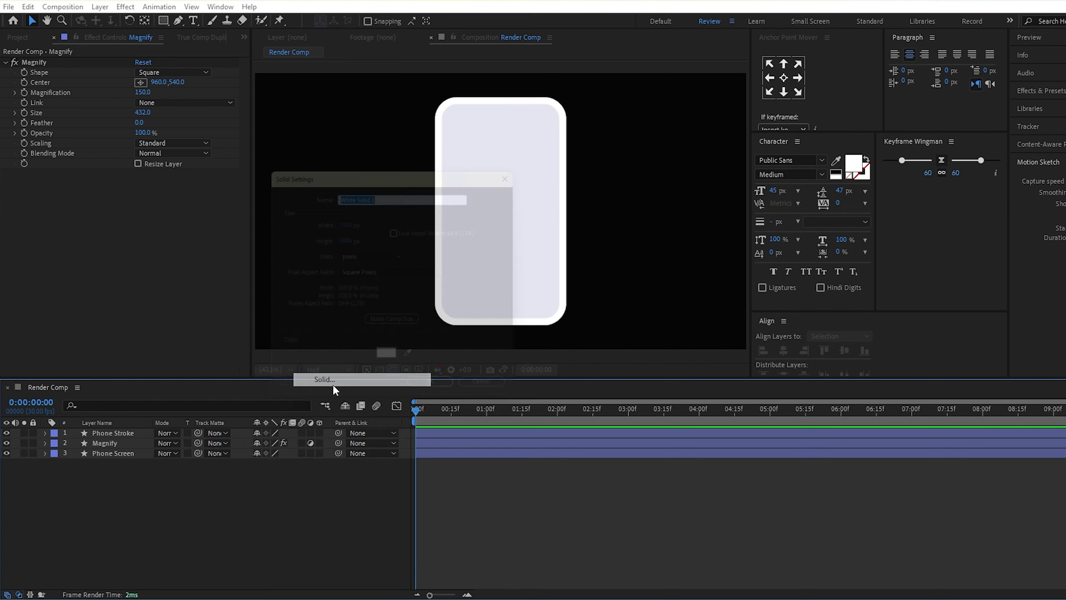
type("B")
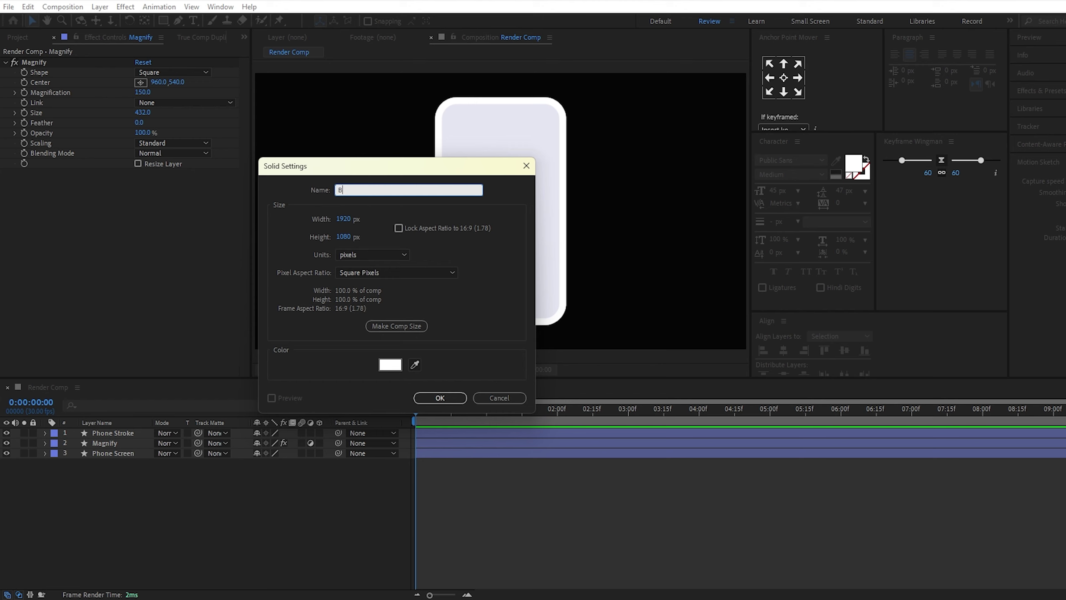
type("g")
left_click(389, 364)
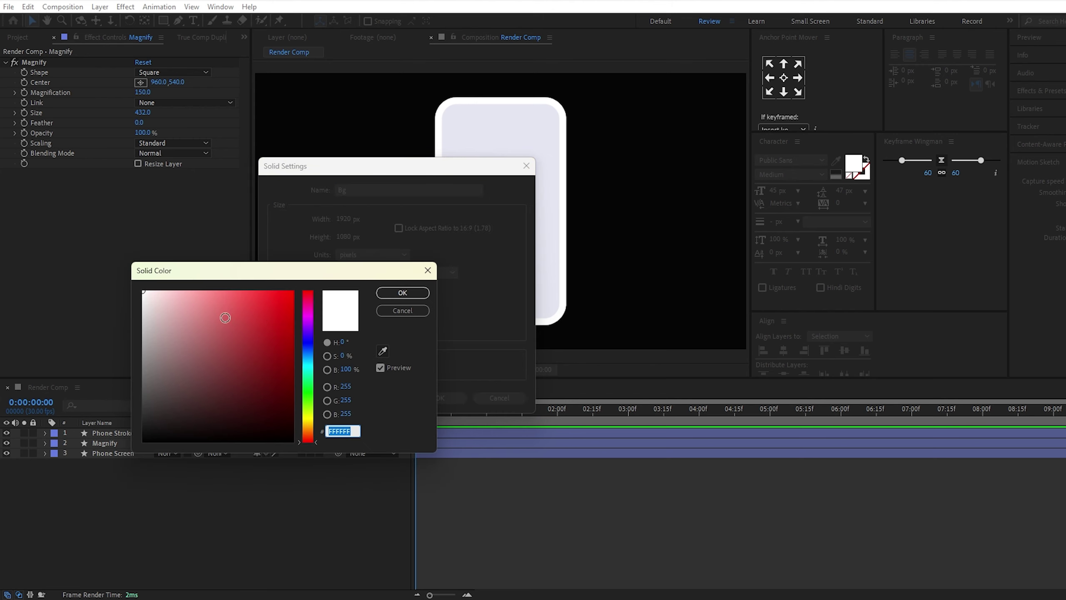
left_click(402, 293)
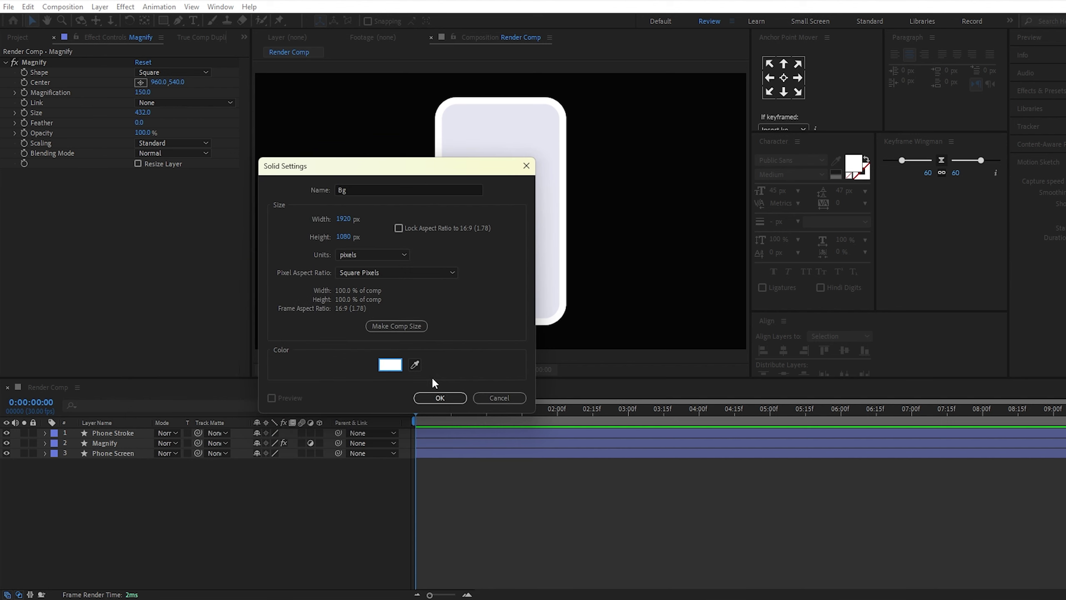
left_click(440, 398)
left_click_drag(133, 434, 128, 485)
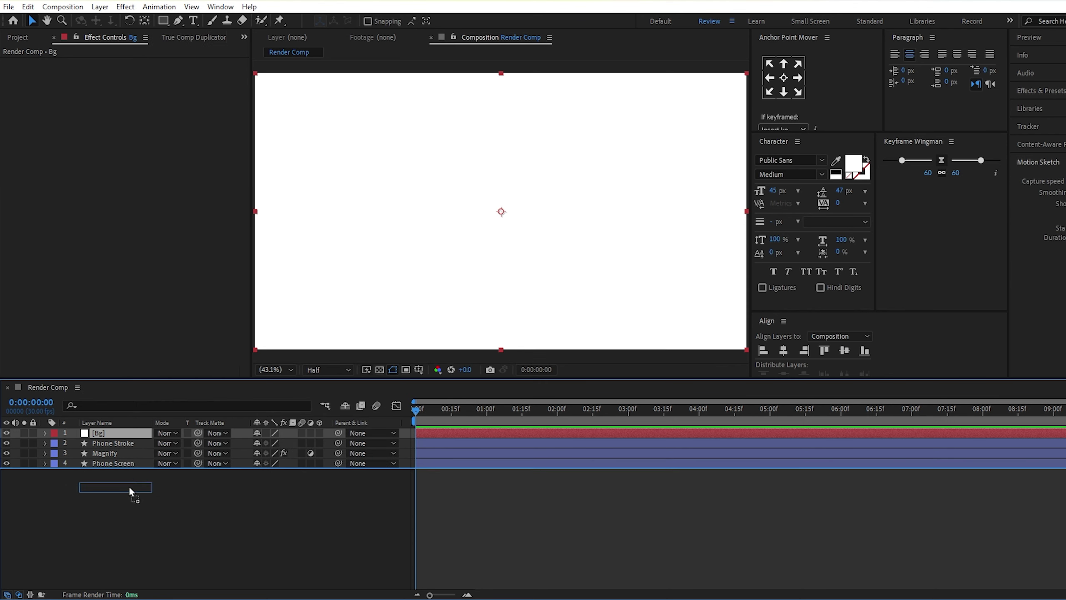
Apply the Gradient Ramp effect to the Bg solid
left_click(147, 505)
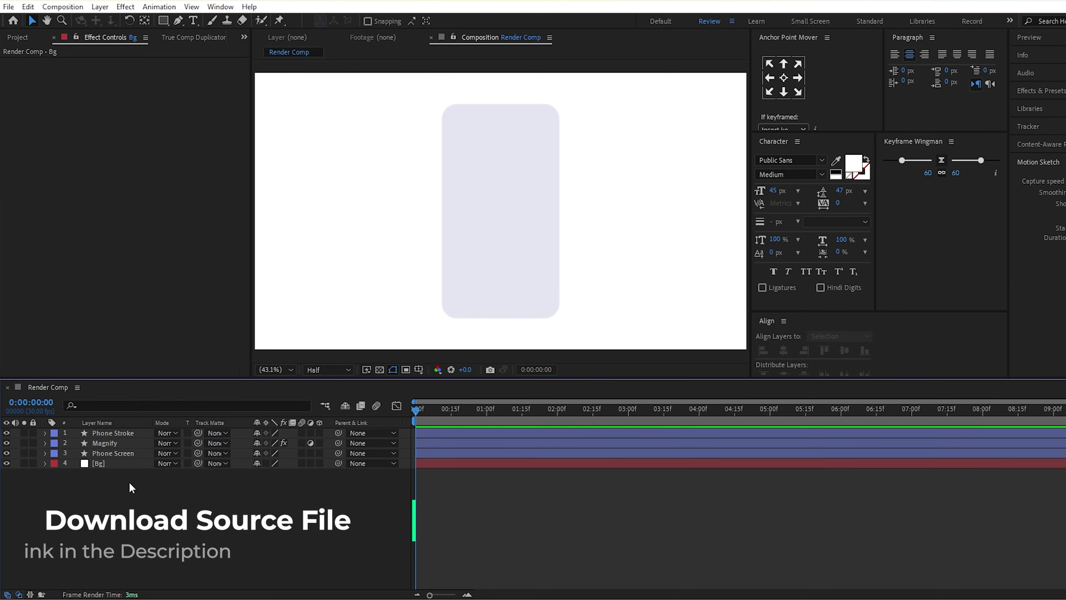
left_click(113, 462)
key("ctrl+space")
type("g")
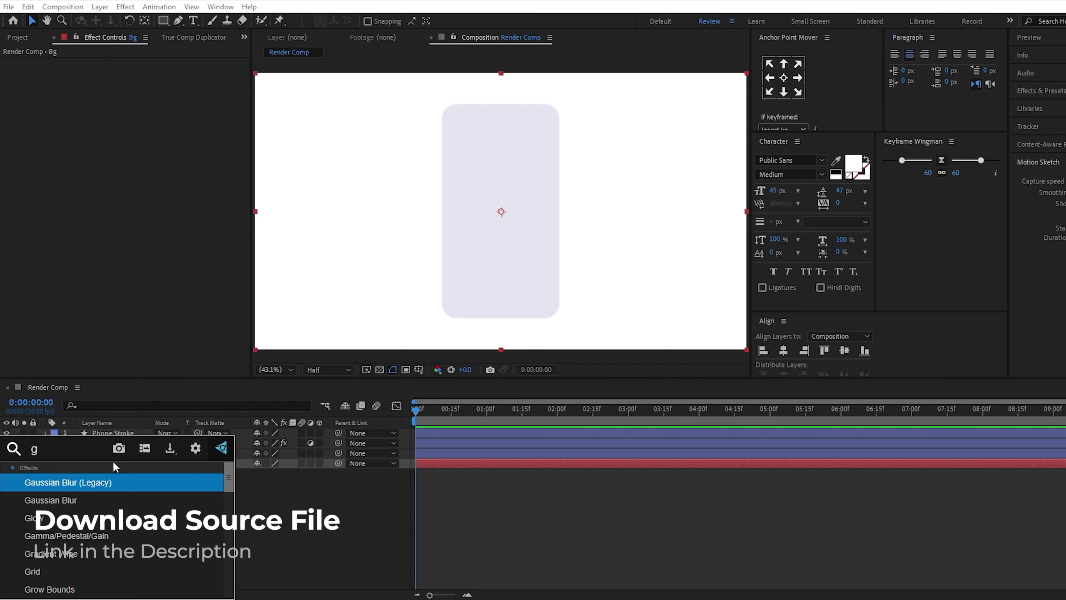
type("ra")
left_click(83, 499)
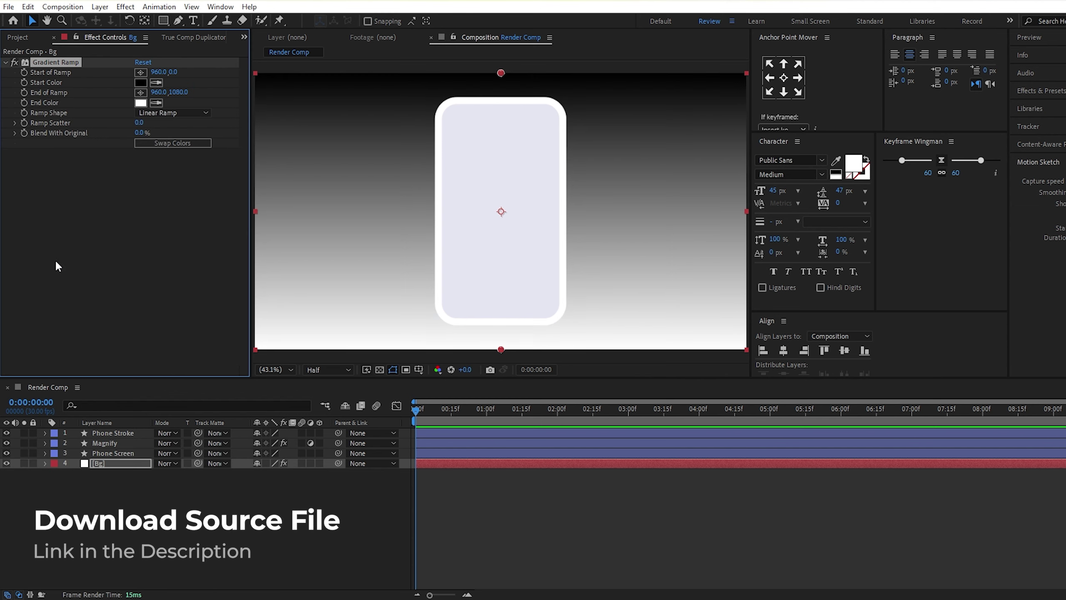
Set the ramp's start colour to E6F0FF and its end colour to B3C1FF
left_click(141, 83)
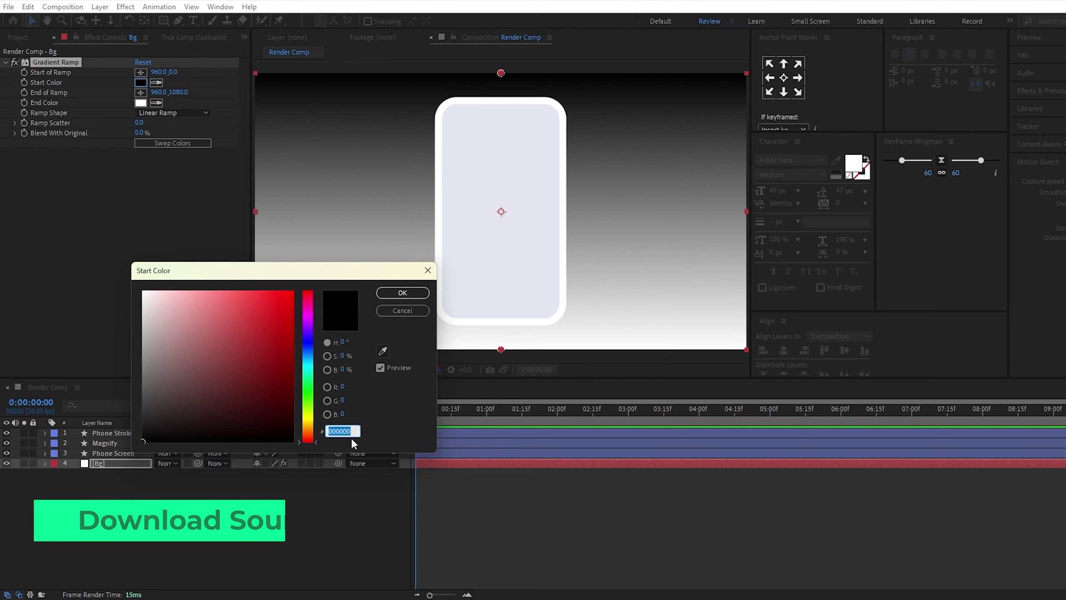
type("E6")
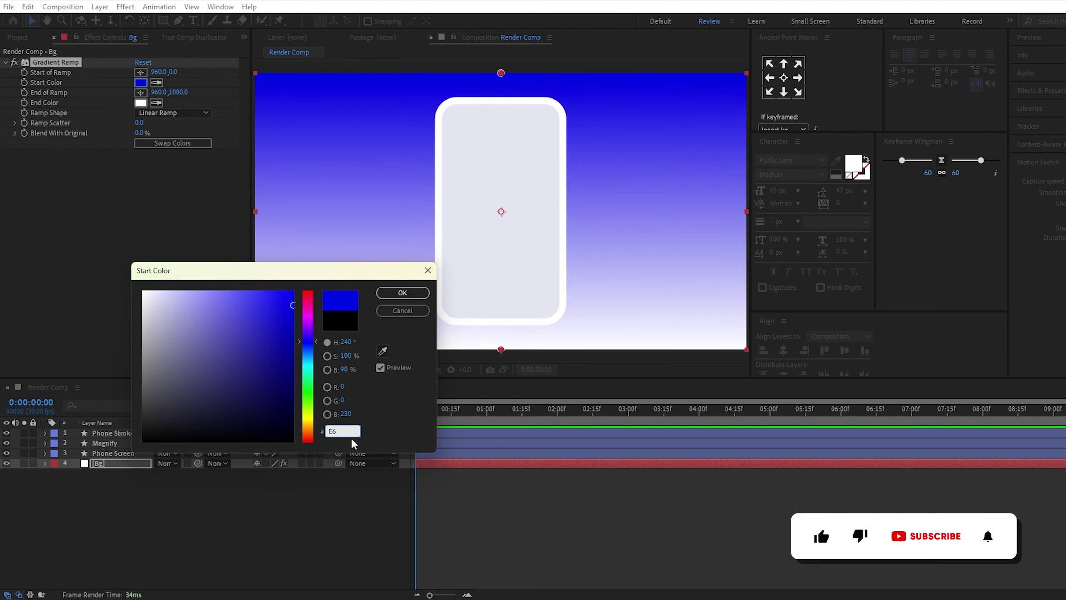
type("F")
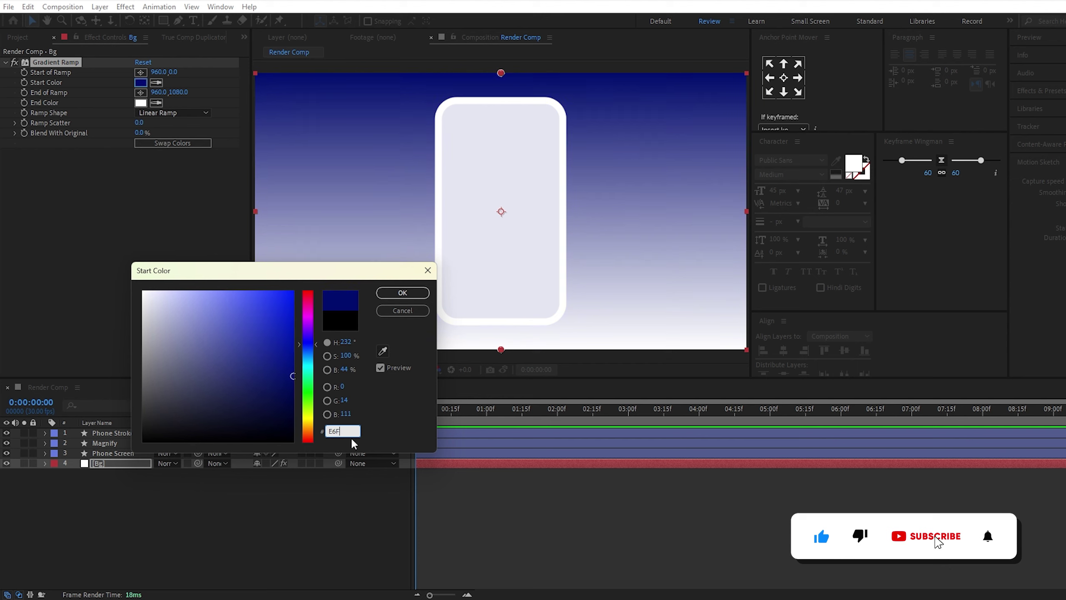
type("0FF")
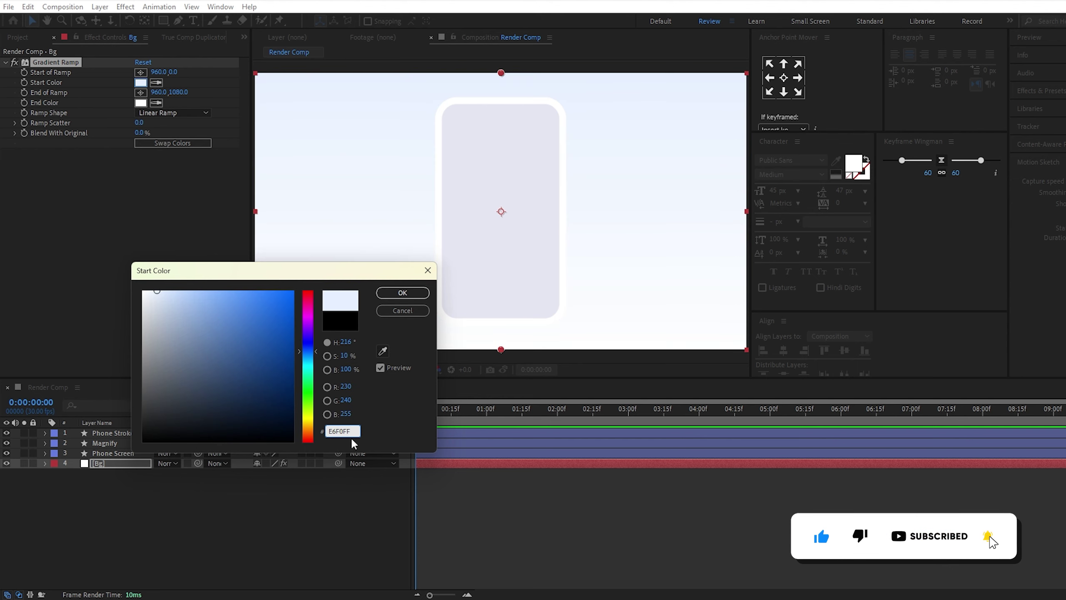
left_click(386, 295)
left_click(141, 103)
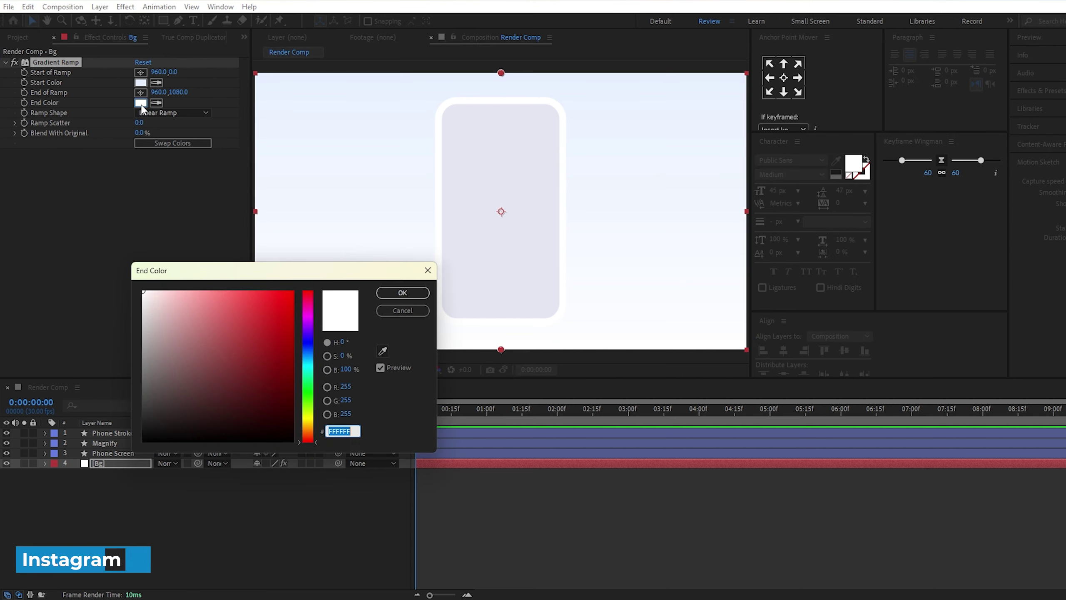
type("B")
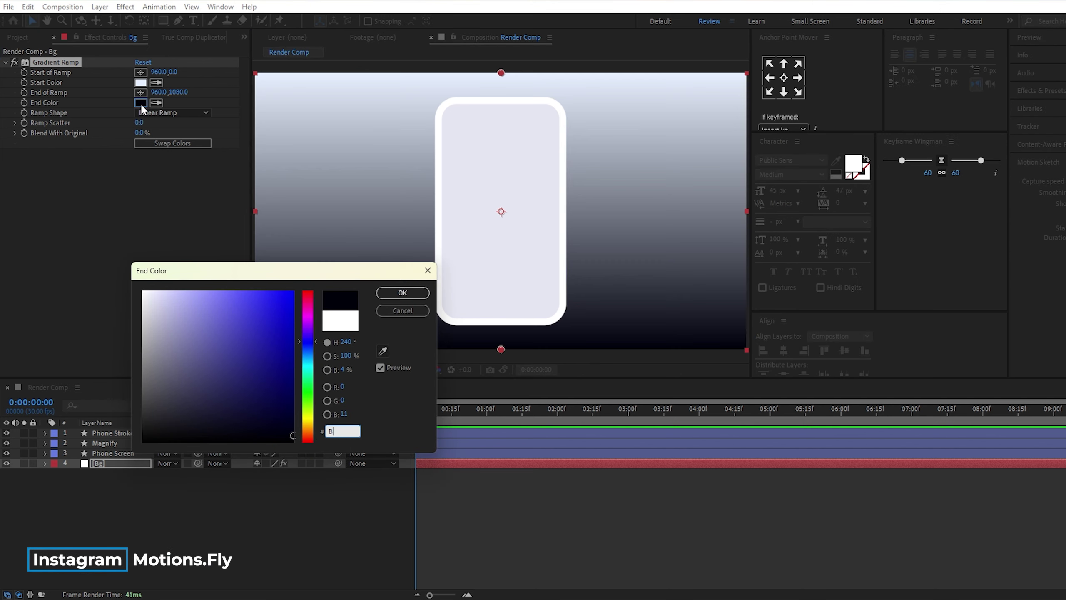
type("3C")
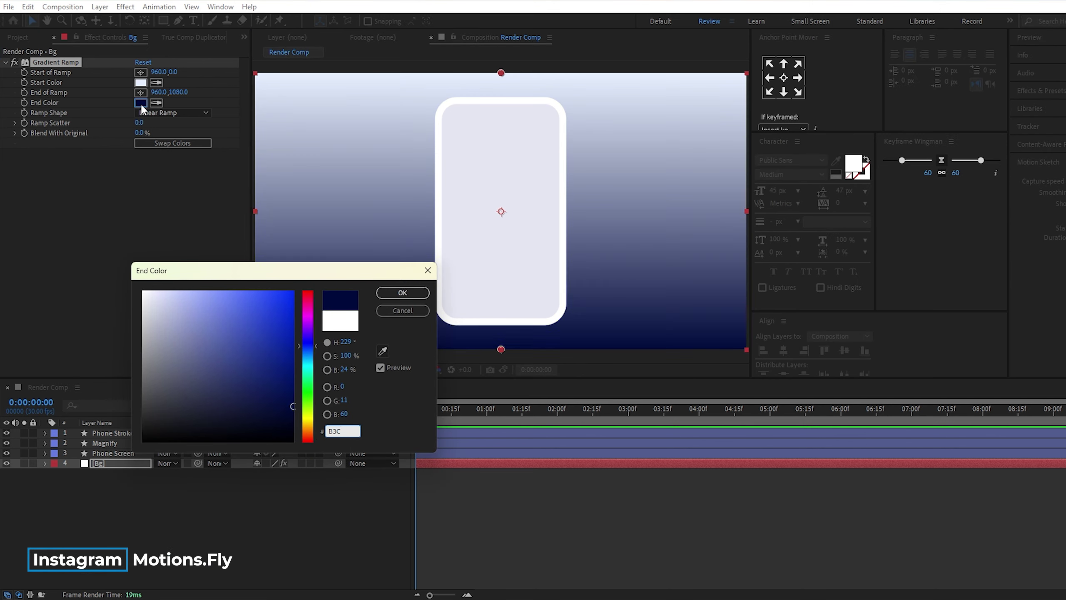
type("1FF")
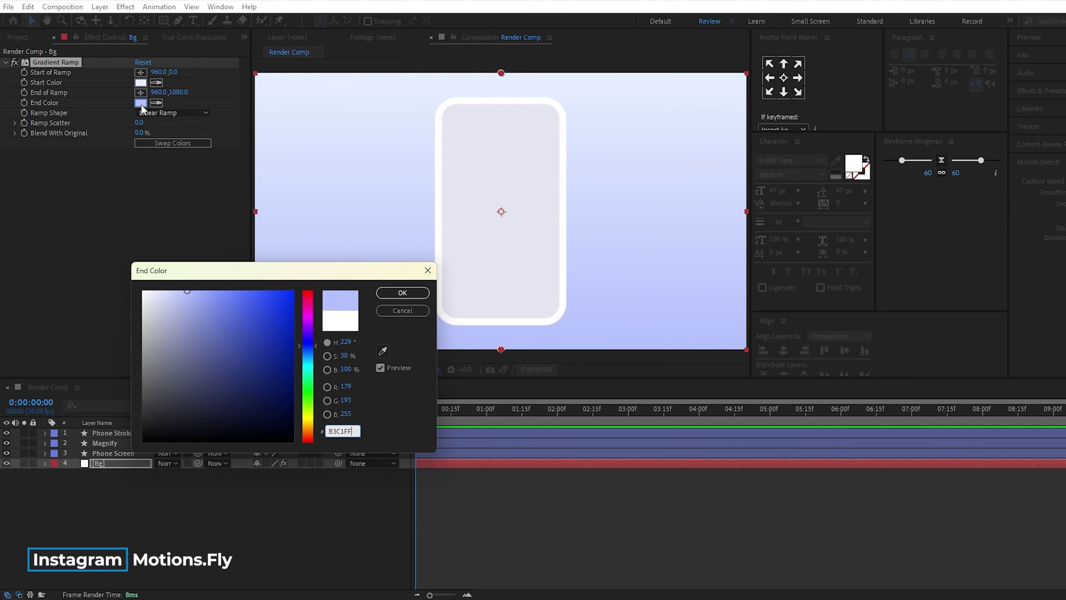
left_click(403, 296)
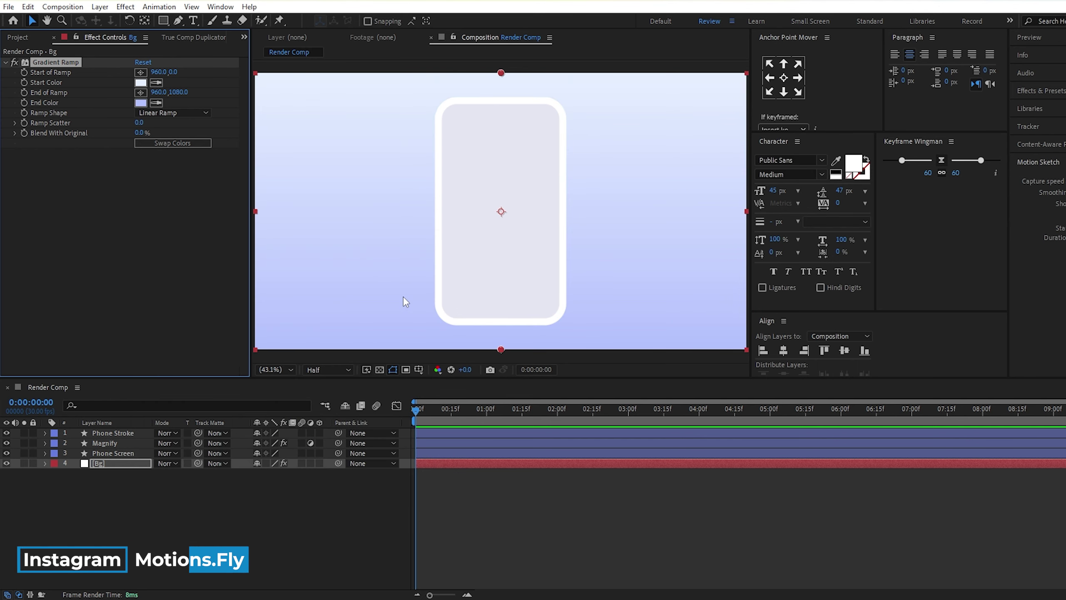
Apply a Drop Shadow to the Phone Screen layer with softness 300 and distance 0
left_click(541, 303)
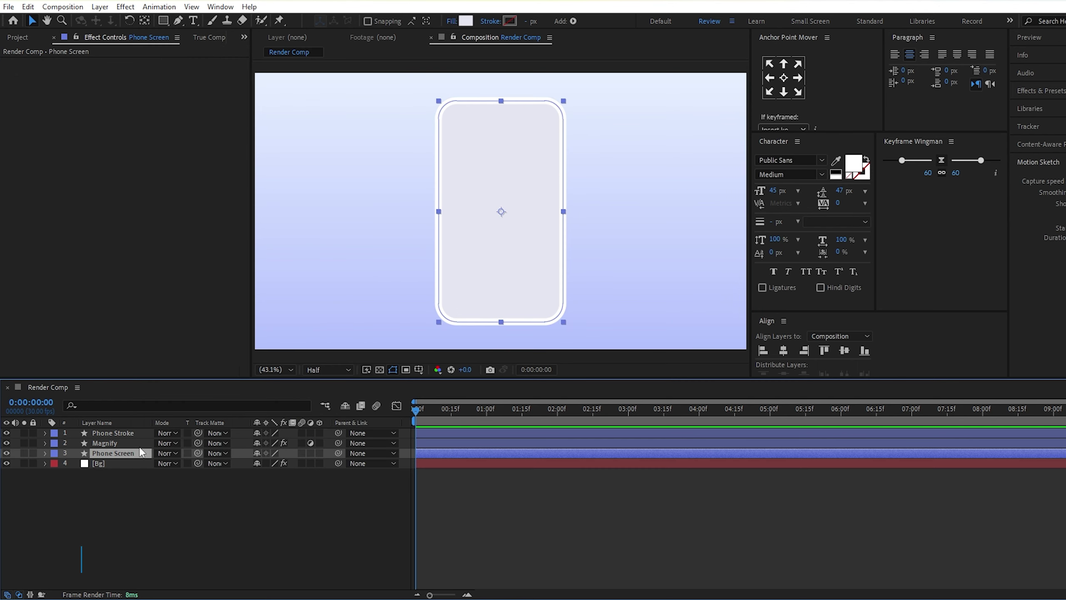
key("ctrl+space")
type("dr")
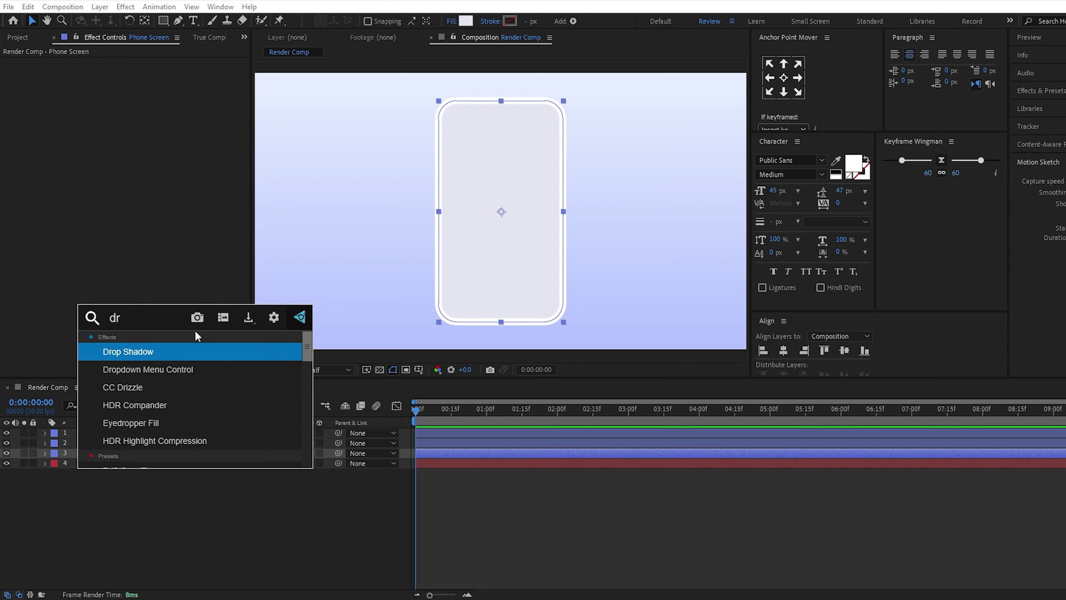
type("o")
key("Return")
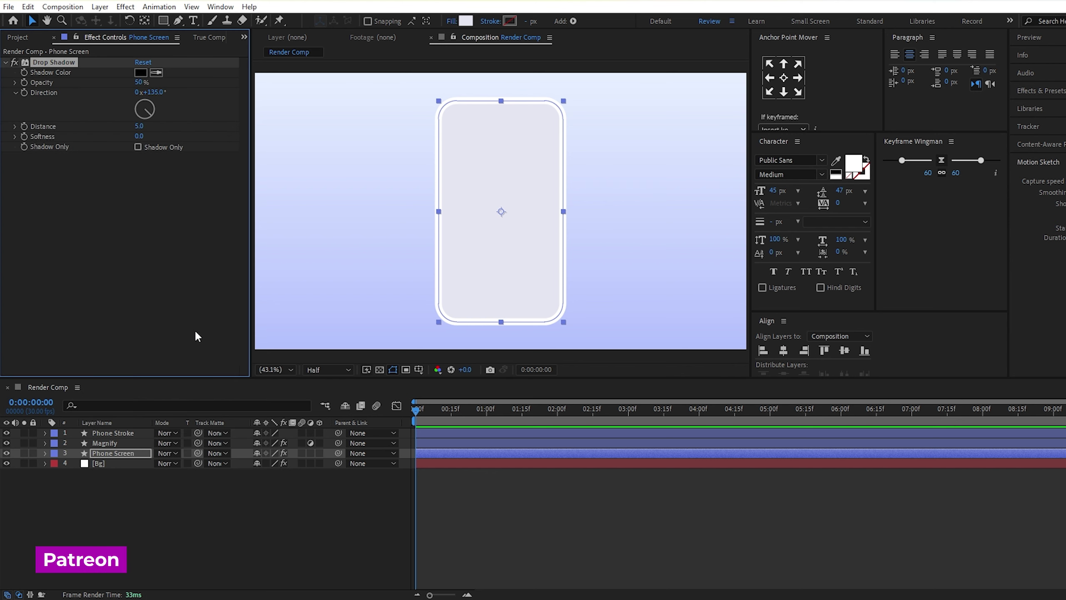
left_click(140, 136)
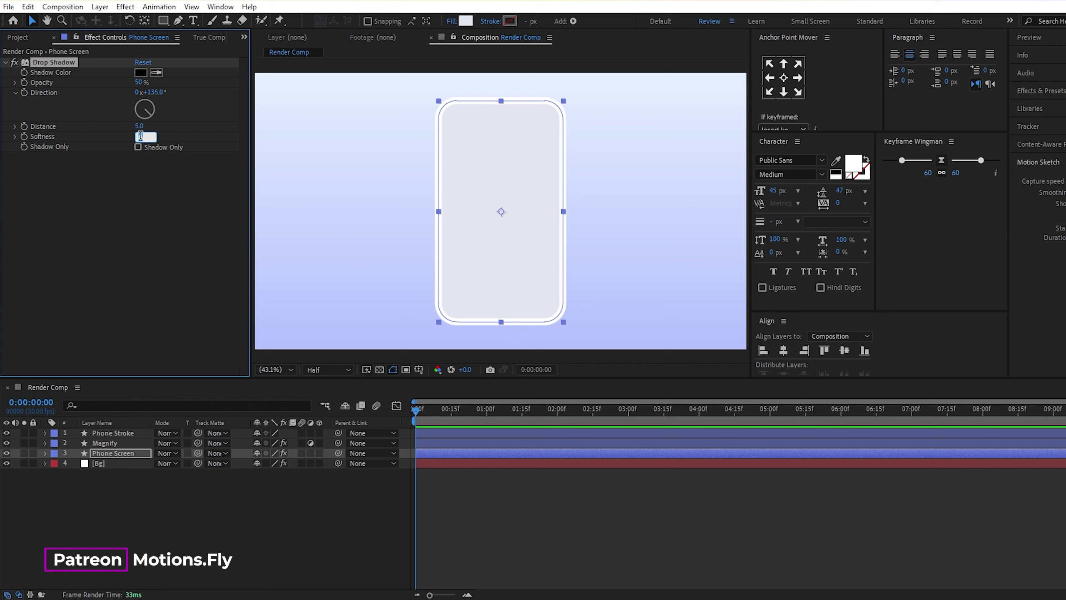
type("300")
type("200")
key("Return")
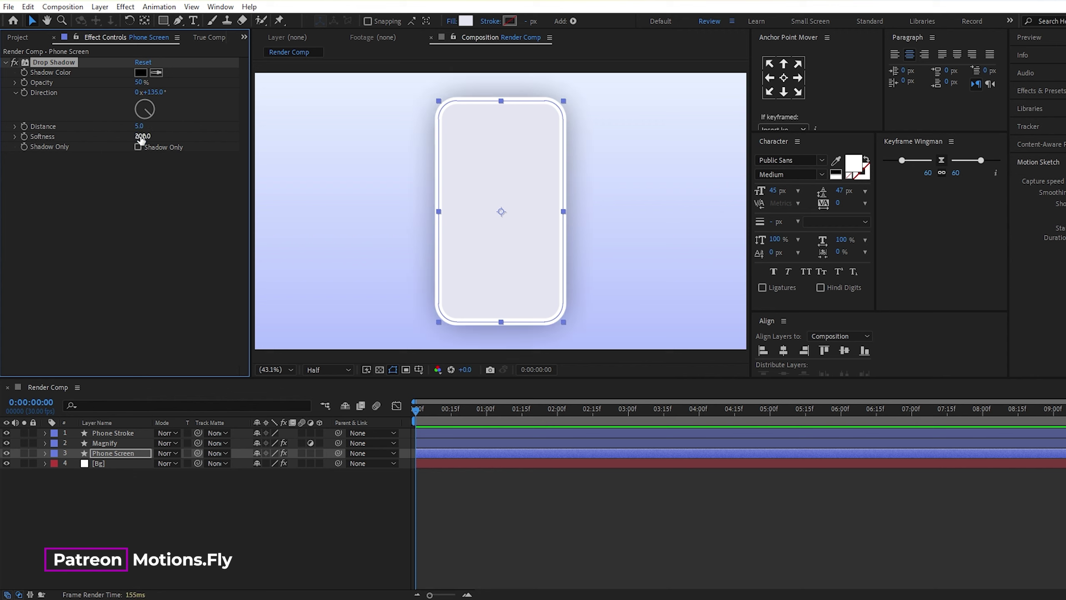
left_click(138, 127)
type("0")
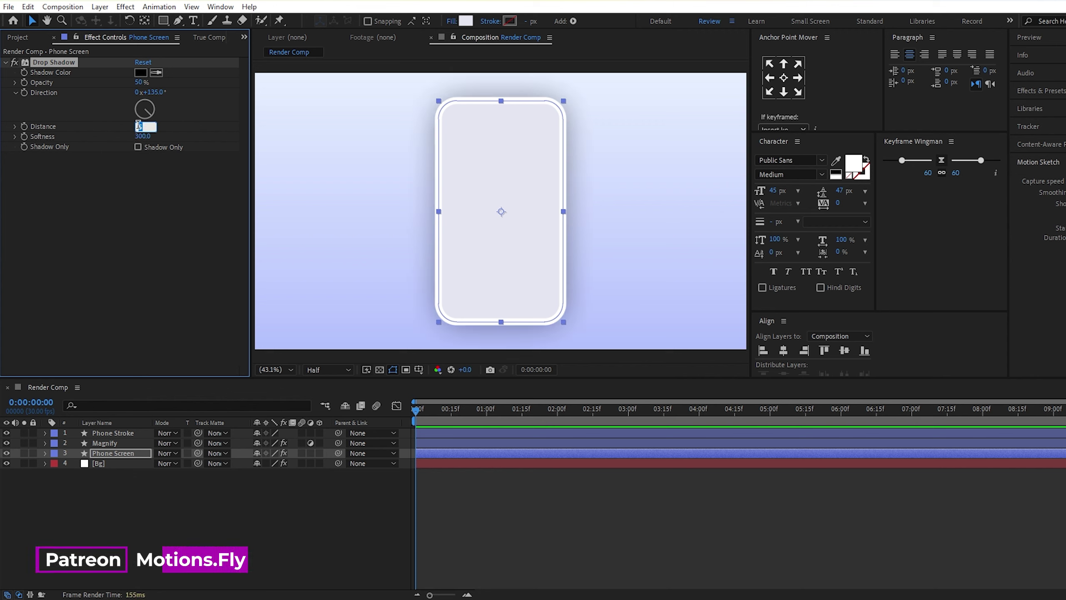
key("Return")
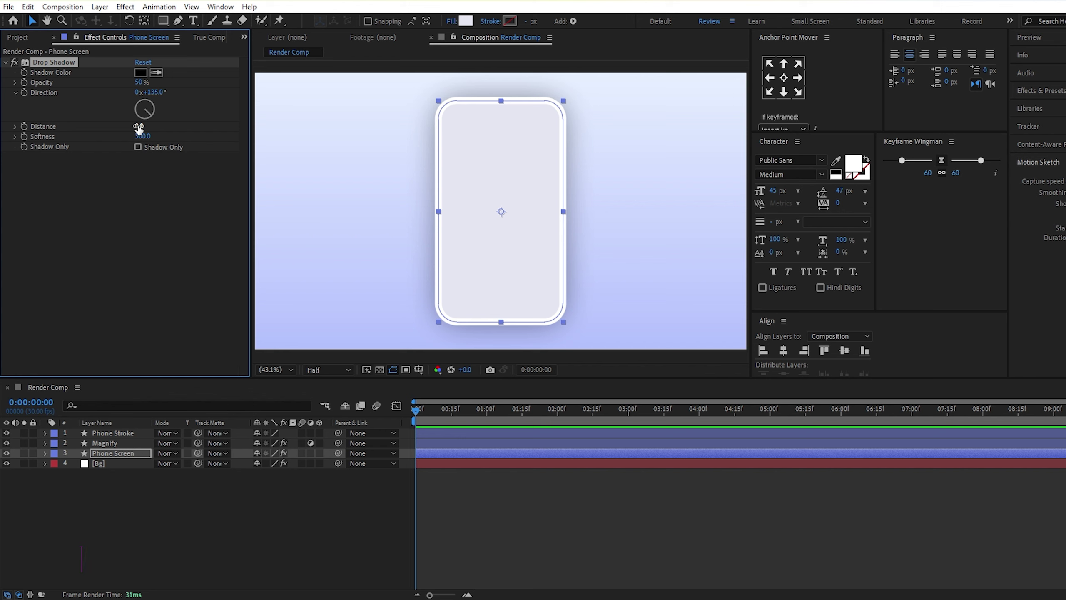
Sample the background's lavender as the shadow colour, then refine it toward a deep blue like 122DA3
left_click(160, 72)
left_click(362, 315)
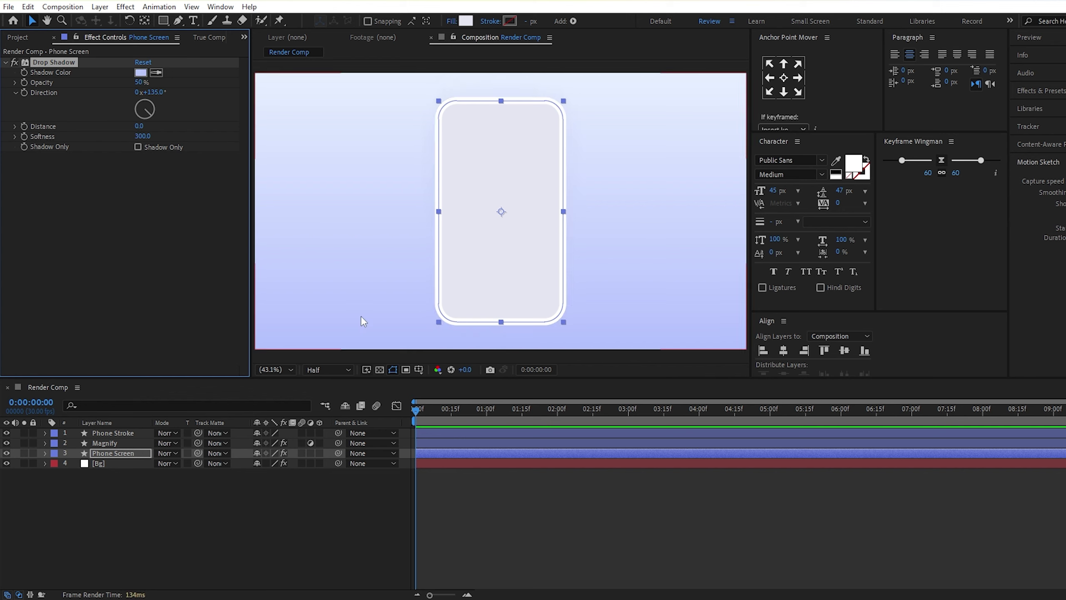
left_click(141, 72)
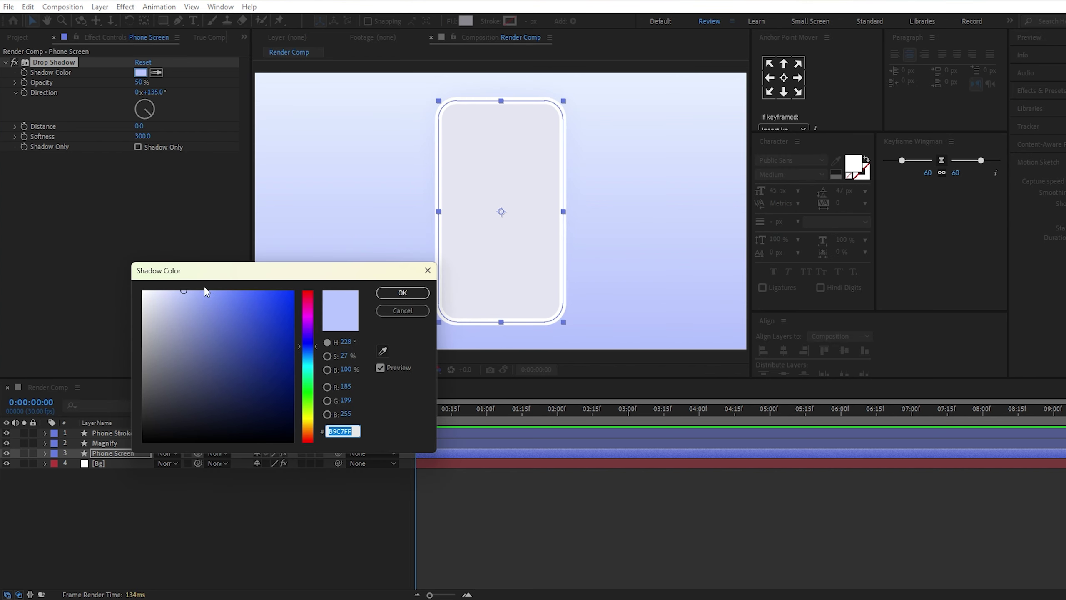
mouse_move(195, 292)
left_mouse_down()
mouse_move(255, 295)
mouse_move(257, 282)
left_mouse_up()
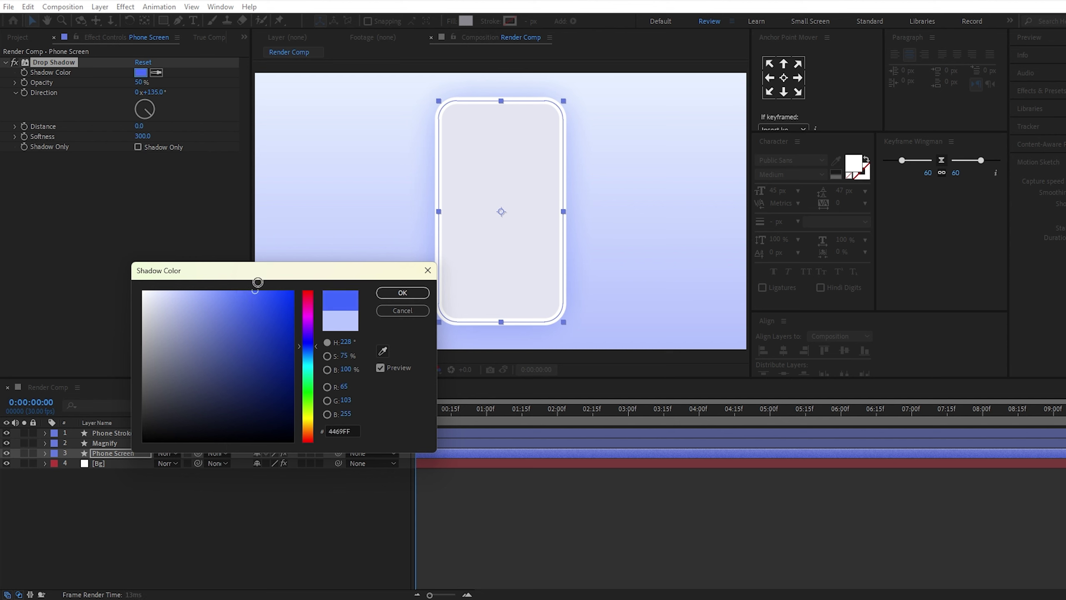
left_click(402, 293)
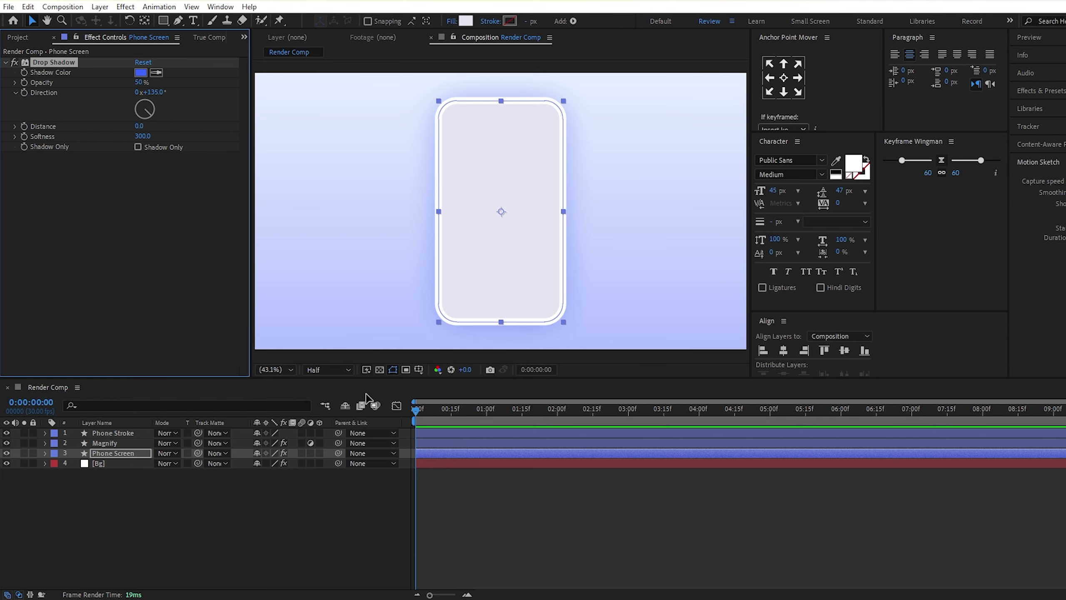
left_click(141, 72)
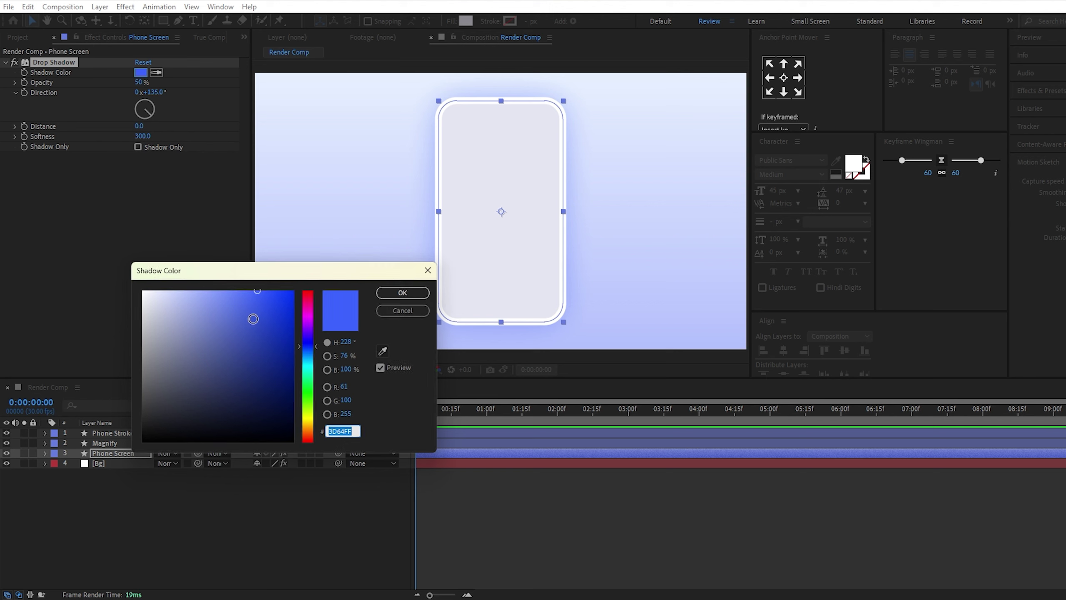
mouse_move(253, 319)
left_mouse_down()
mouse_move(285, 365)
mouse_move(294, 405)
left_mouse_up()
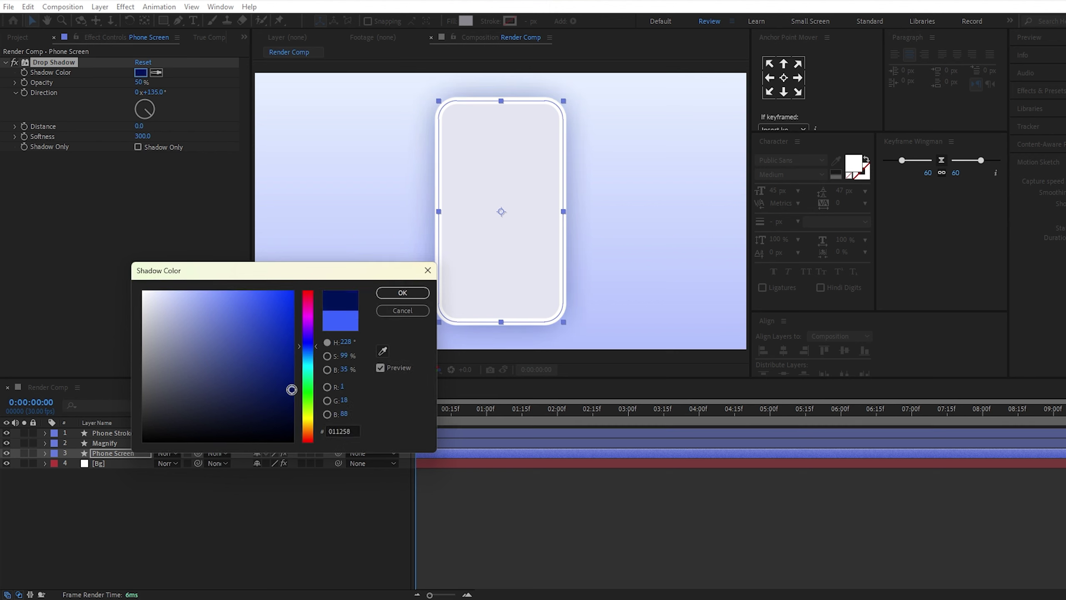
mouse_move(294, 404)
left_mouse_down()
mouse_move(293, 361)
mouse_move(308, 350)
mouse_move(293, 363)
left_mouse_up()
left_click(308, 339)
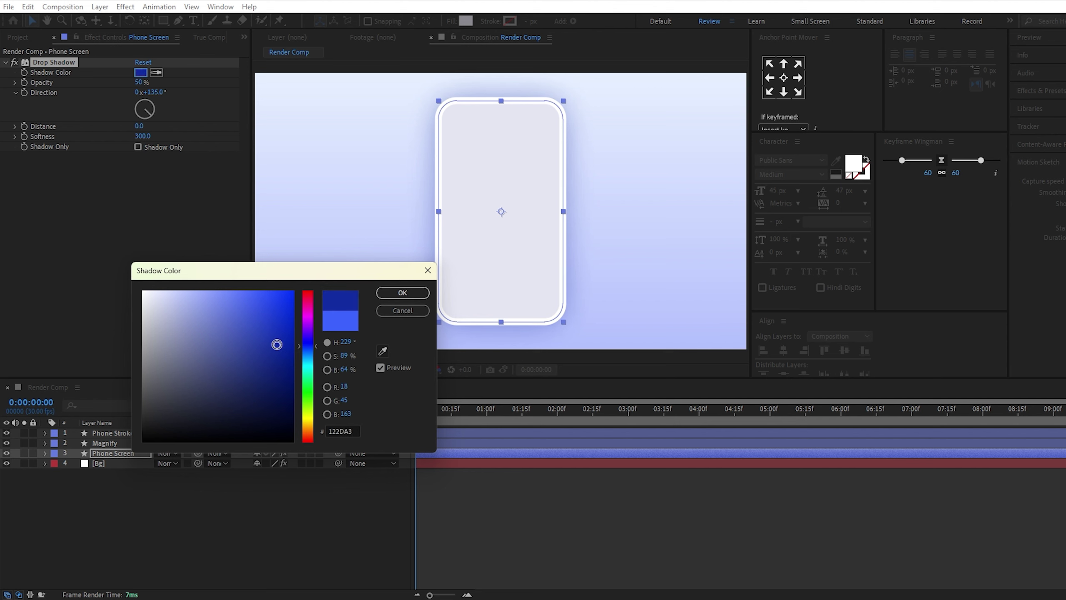
Confirm the deep blue shadow, then expand the Vector.png folder and preview the Vector_06 and Vector_04 avatars
left_click(402, 293)
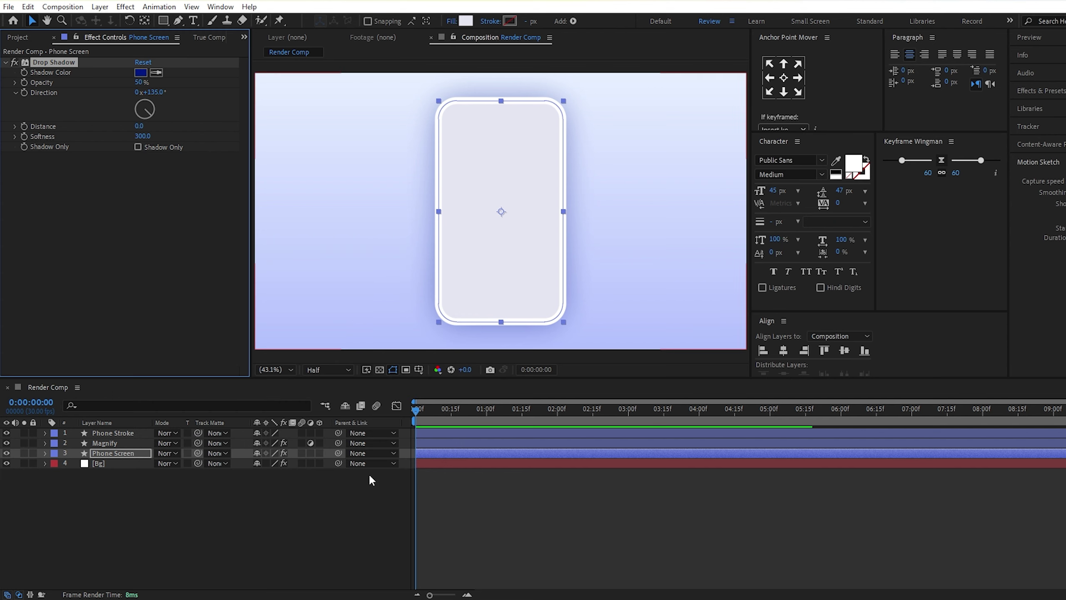
left_click(15, 41)
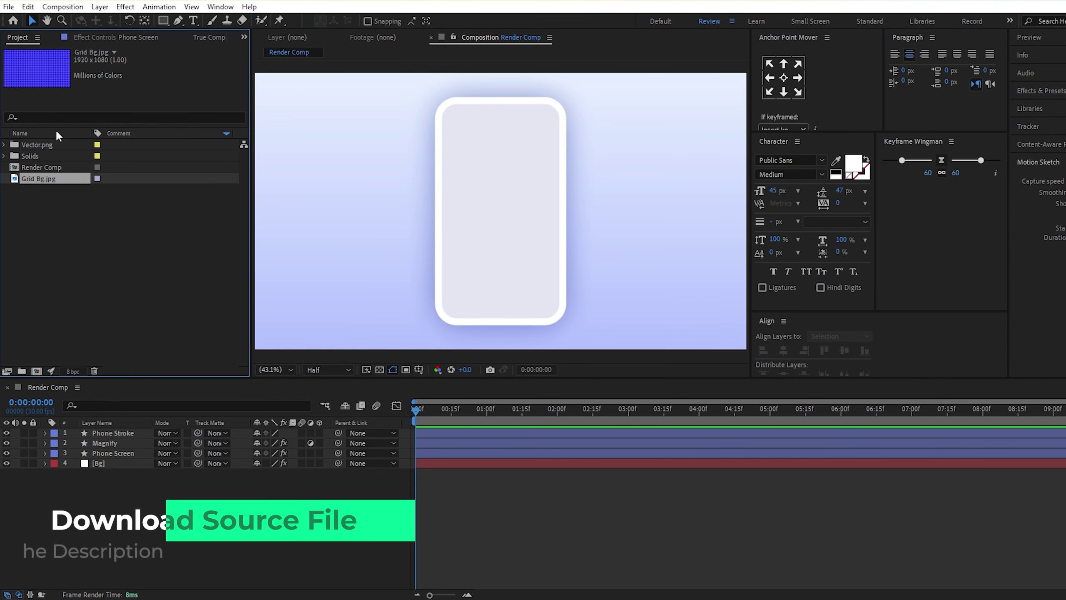
double_click(38, 145)
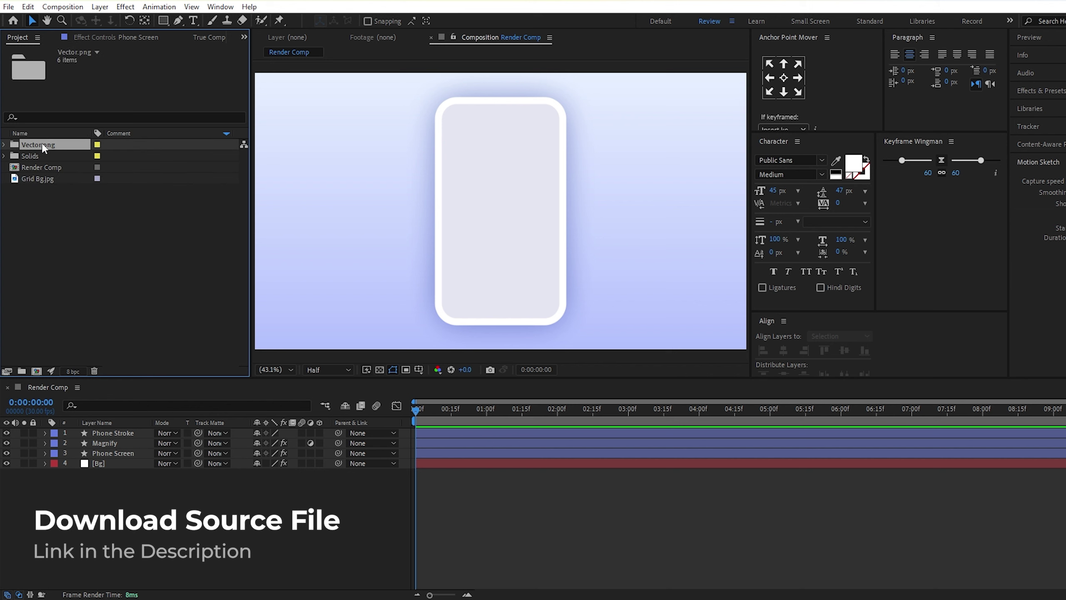
left_click(63, 156)
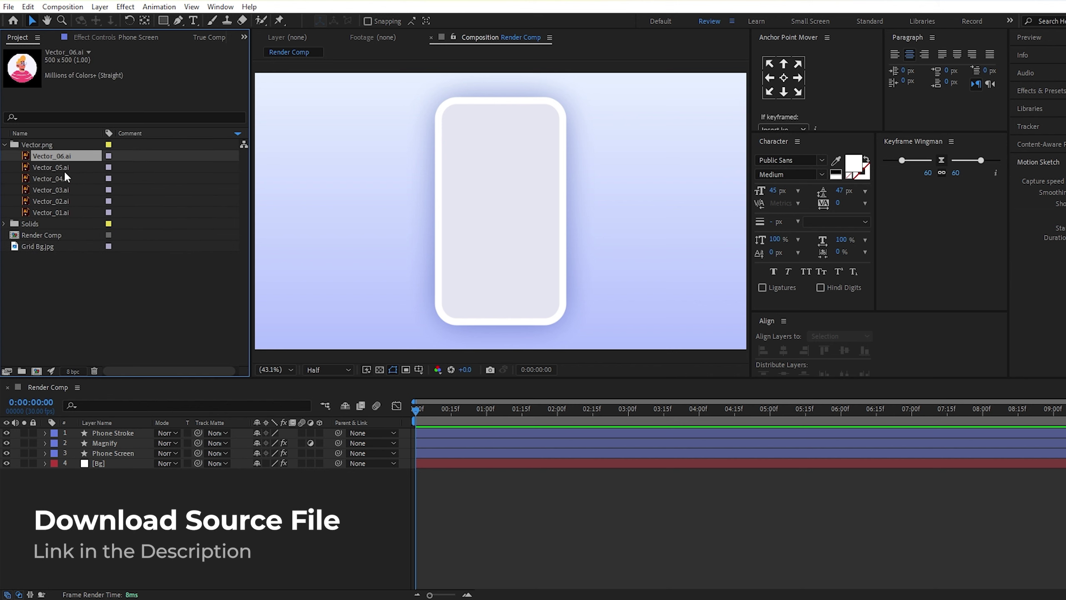
double_click(66, 158)
double_click(57, 166)
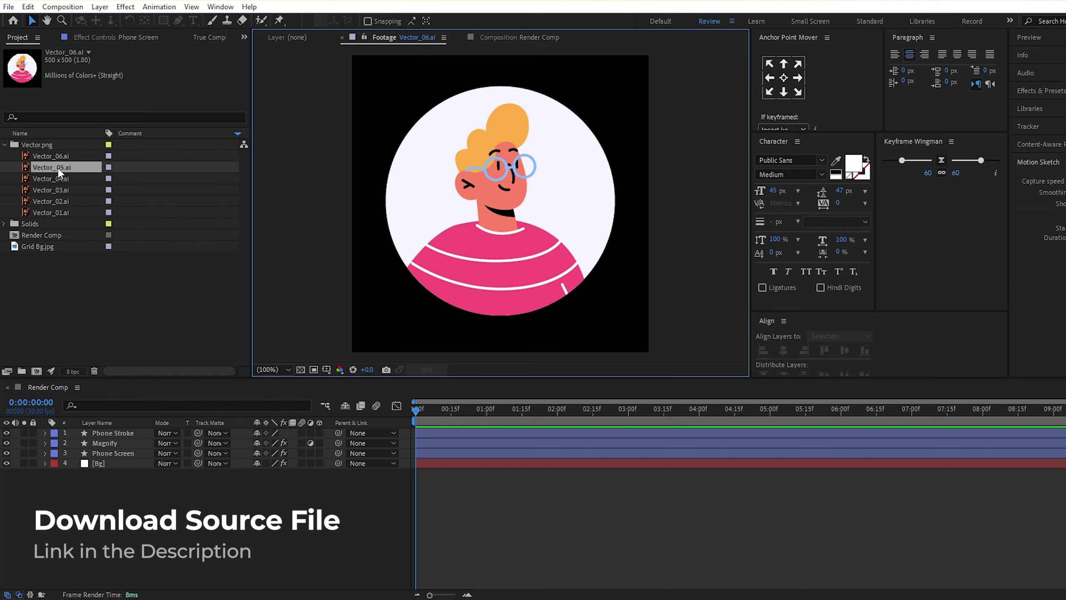
double_click(60, 179)
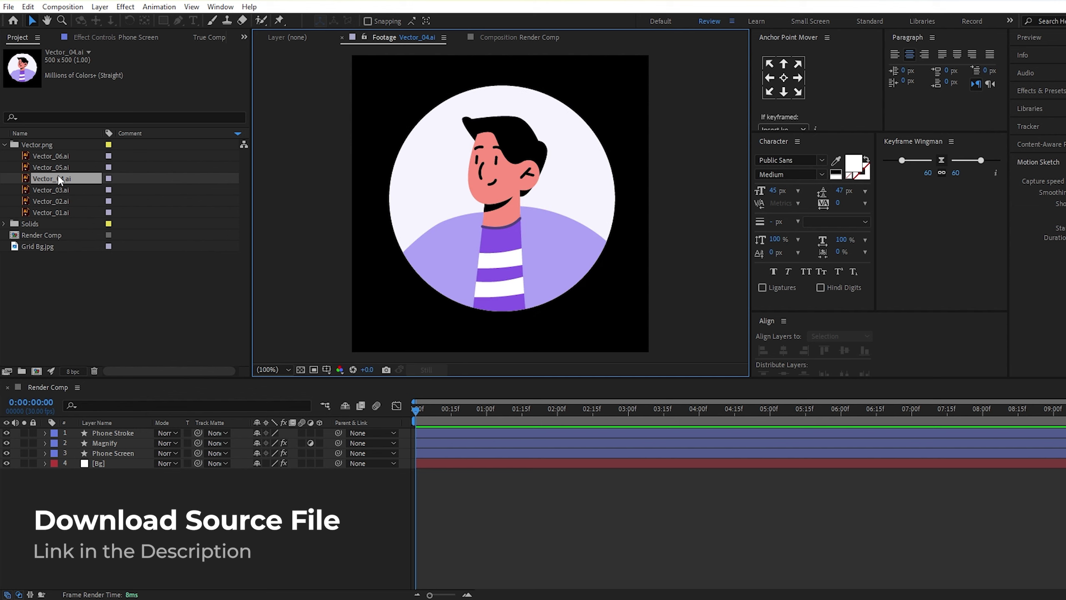
Return to Render Comp with the Vector.png folder expanded and Vector_06.ai selected
left_click(50, 147)
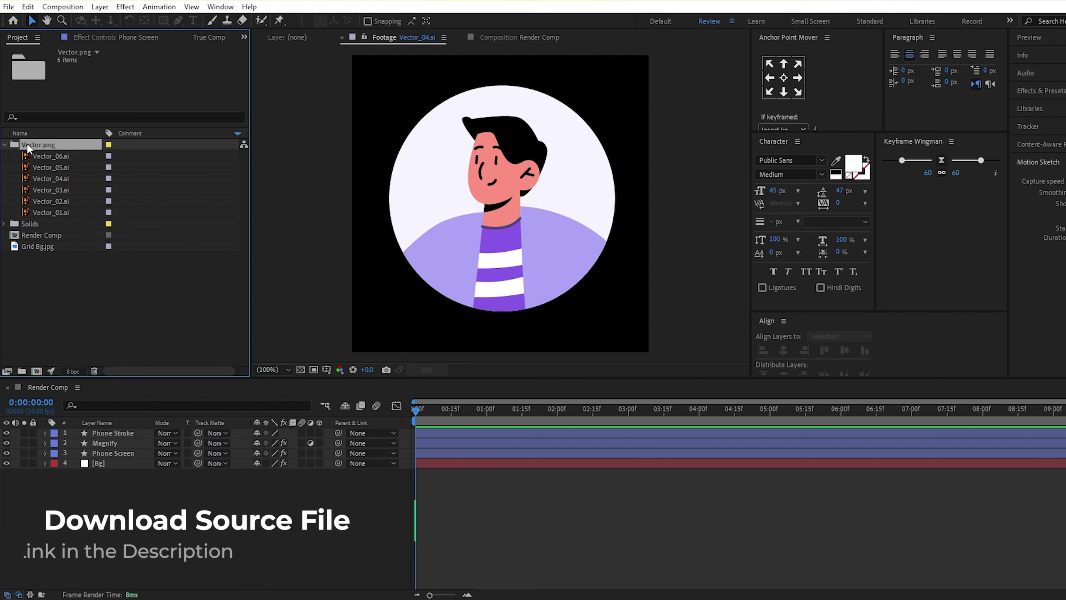
left_click(5, 145)
left_click(520, 37)
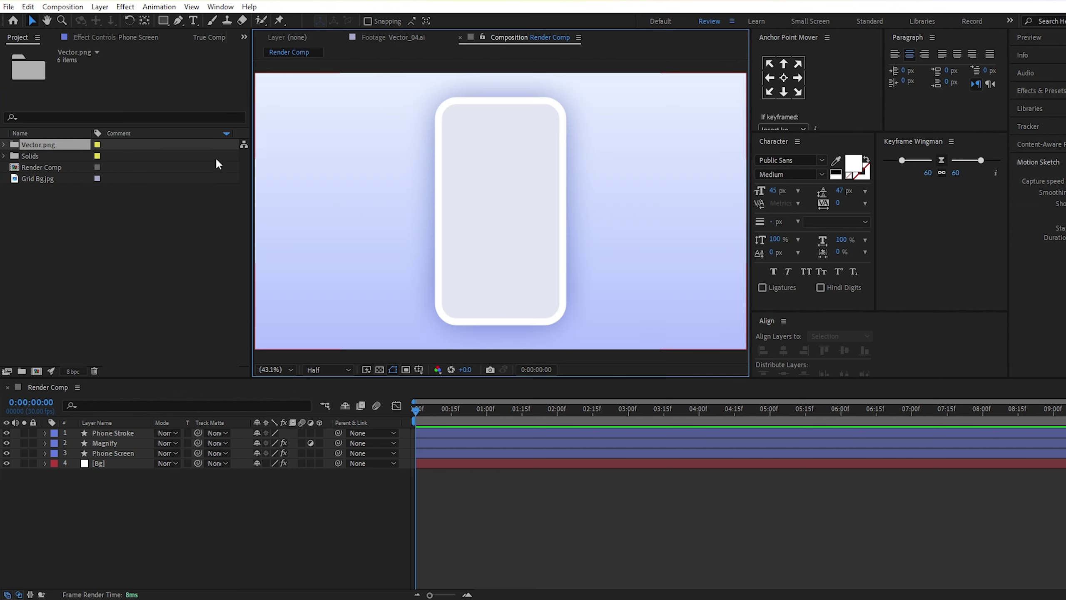
left_click(3, 145)
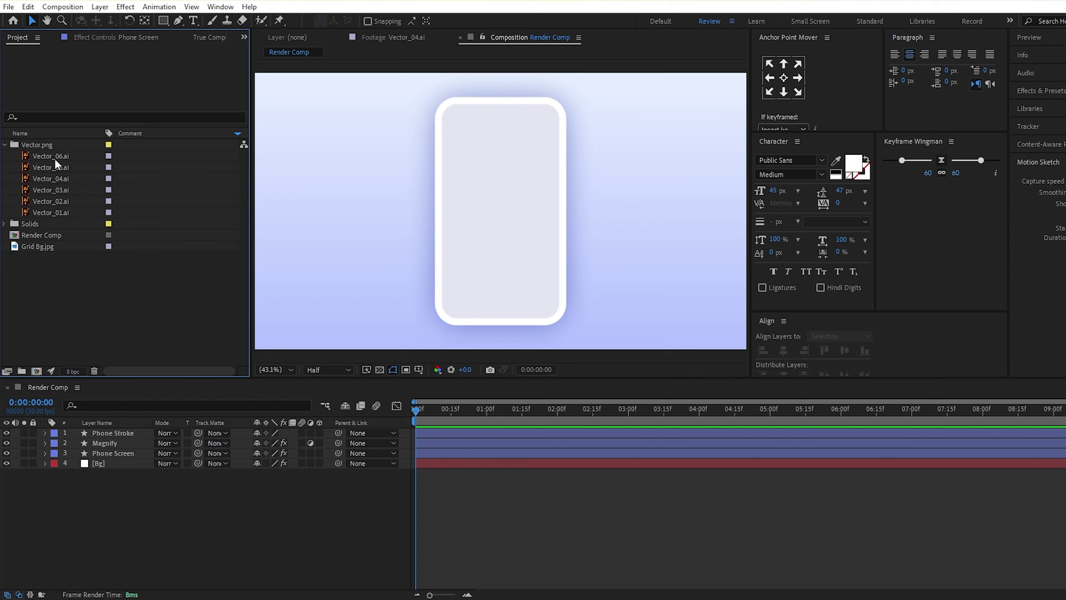
left_click(54, 157)
Add Vector_05.ai to the timeline just above Phone Screen and scale it down to 79%
left_click(60, 167)
left_click_drag(61, 169, 109, 434)
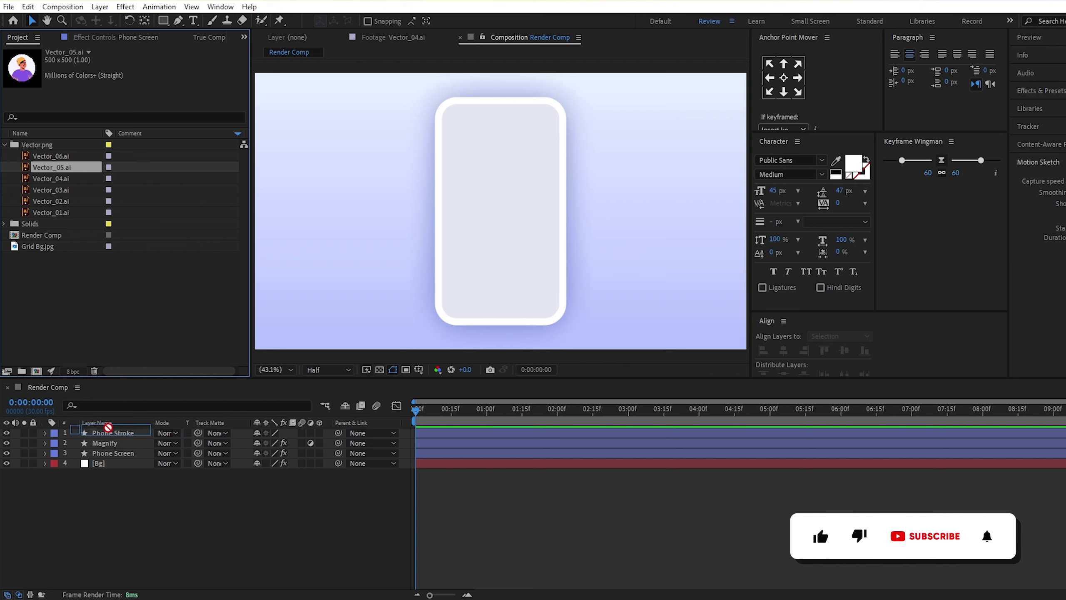
left_click_drag(108, 433, 120, 459)
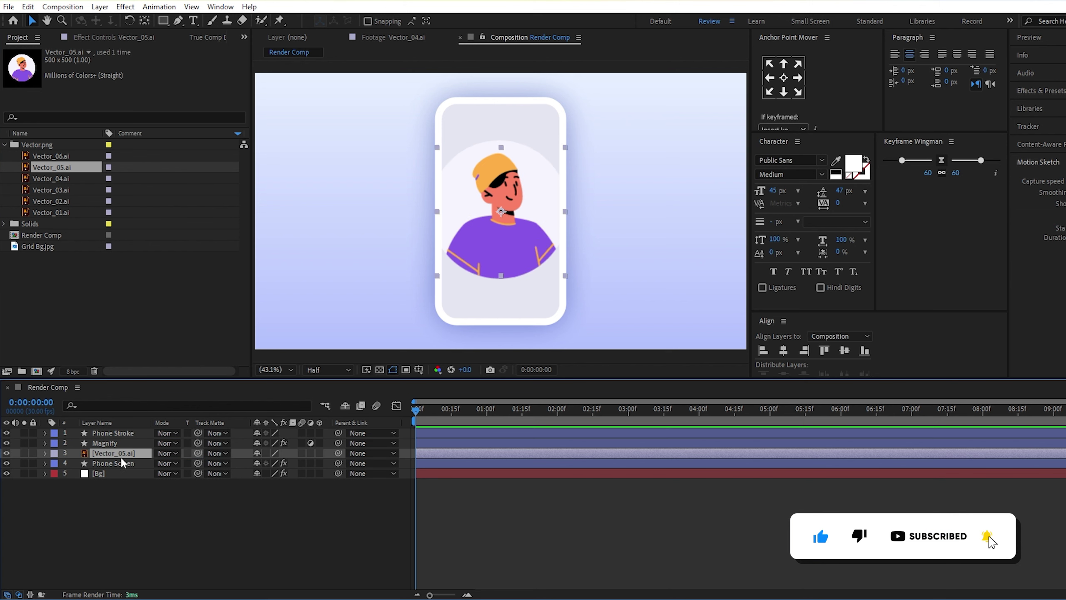
key("s")
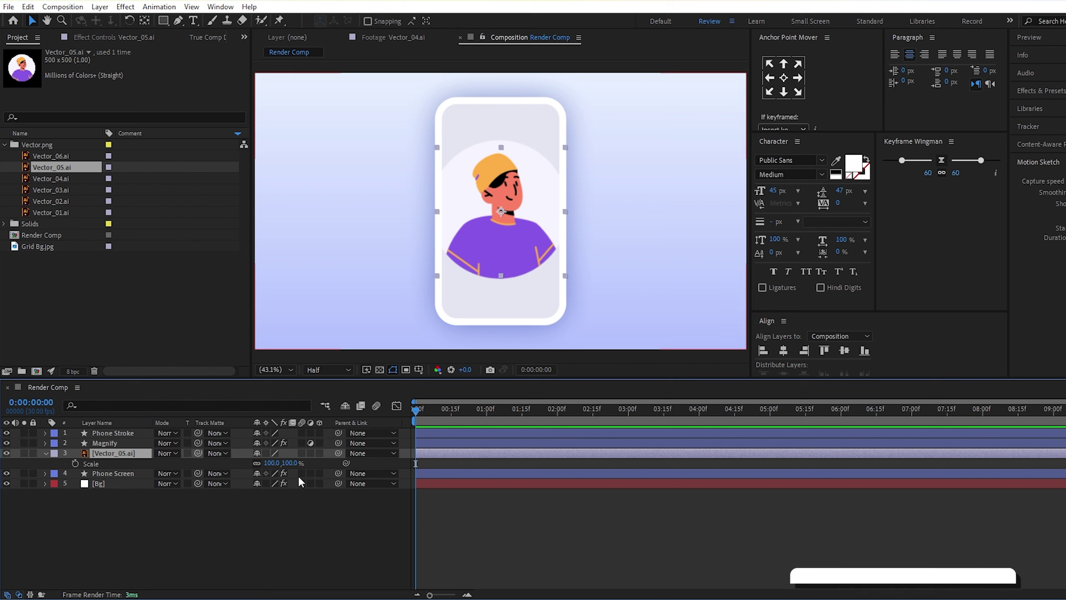
left_click_drag(277, 462, 259, 462)
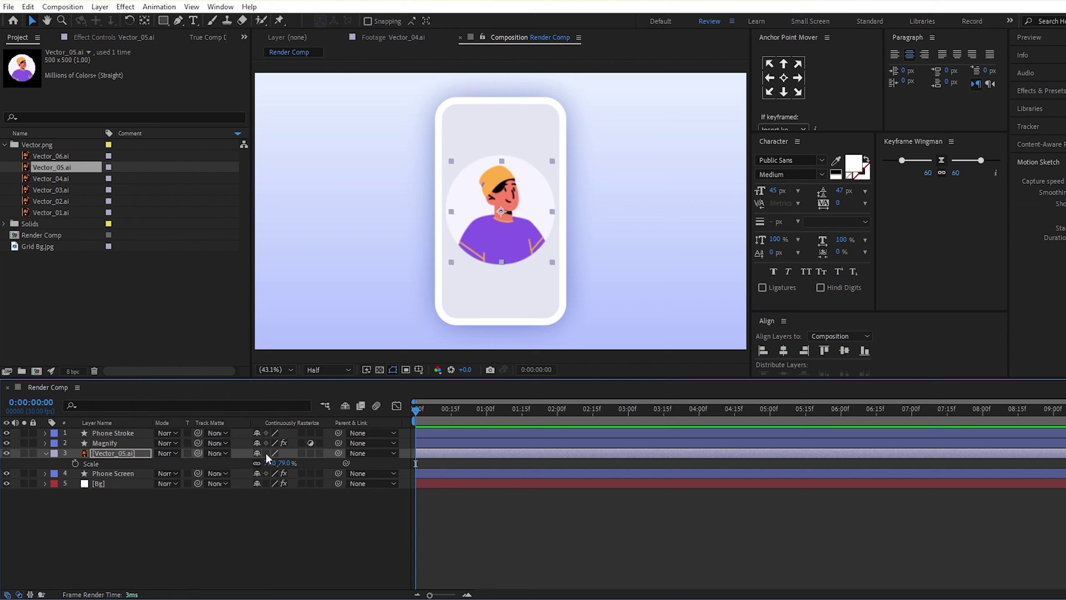
Fit the composition in the viewer and keep the avatar centred in the phone at 962,540
left_click(315, 367)
left_click(327, 396)
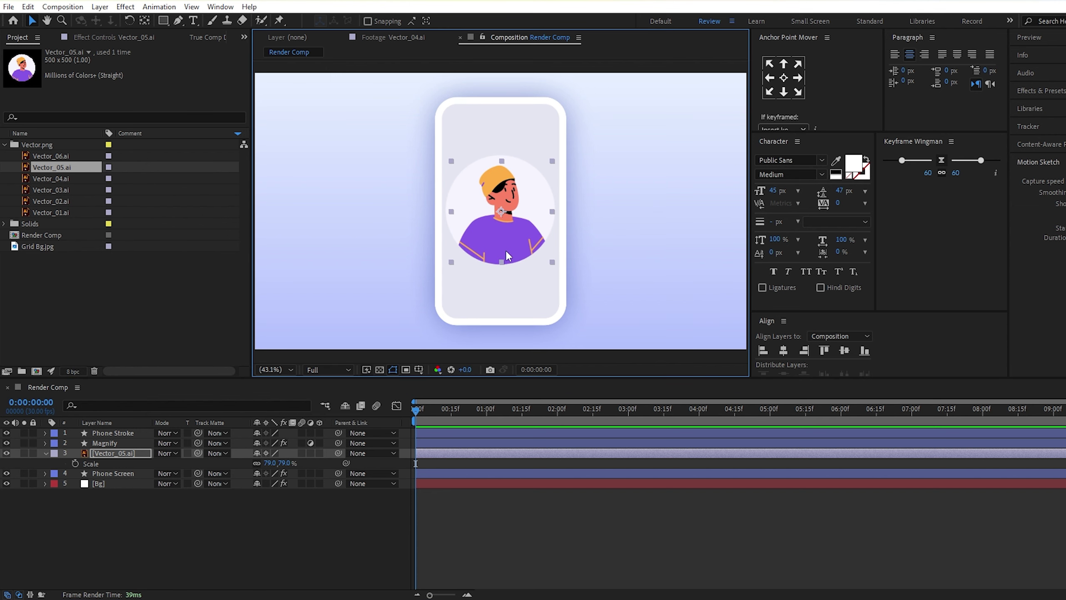
scroll(505, 248, "up", 1)
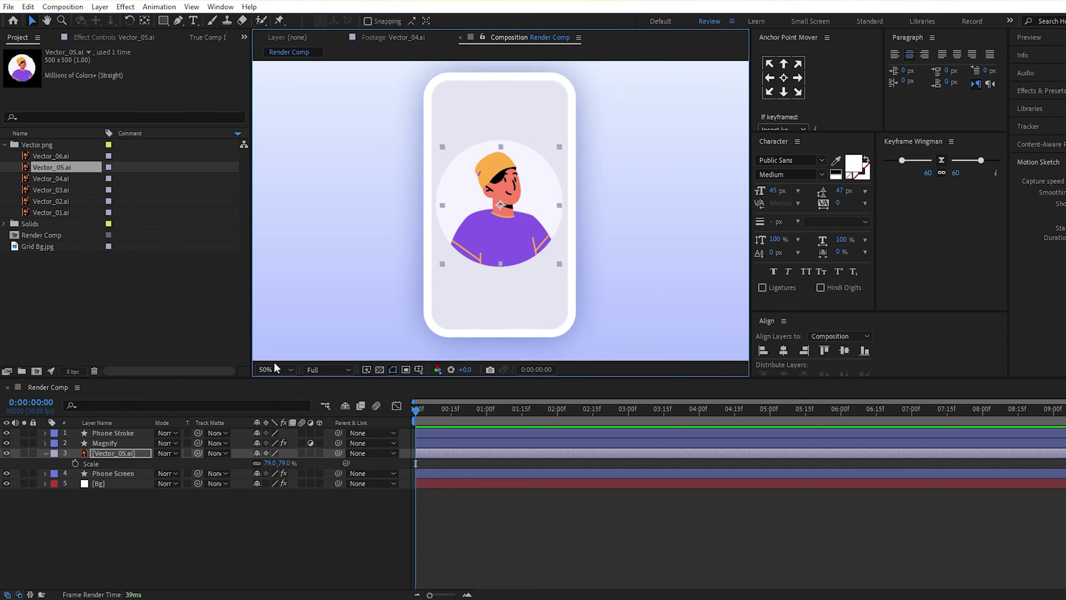
left_click(275, 369)
left_click(292, 400)
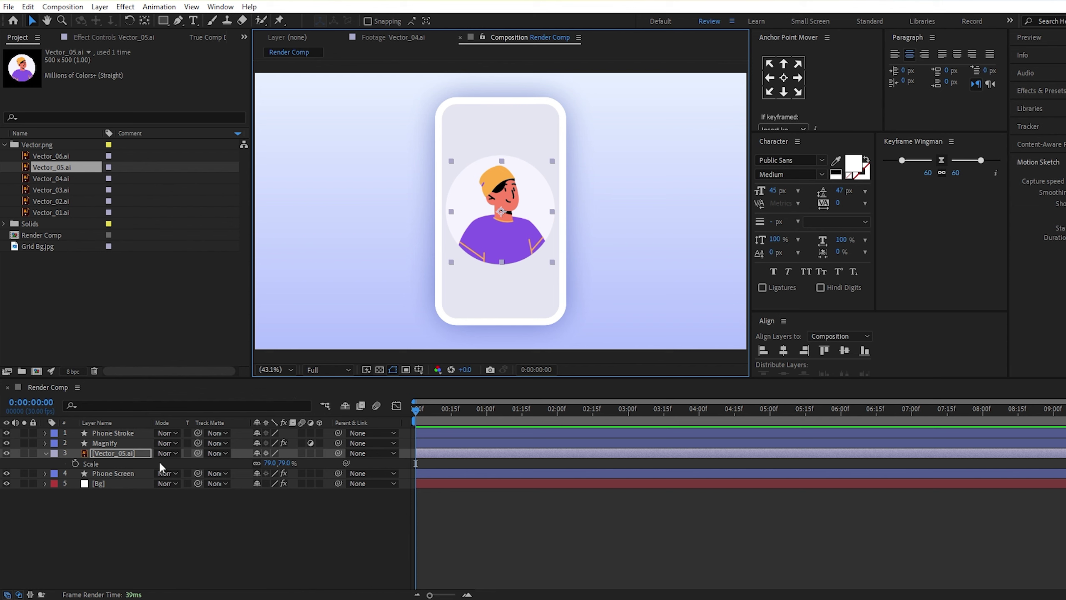
key("p")
key("ctrl+shift+j")
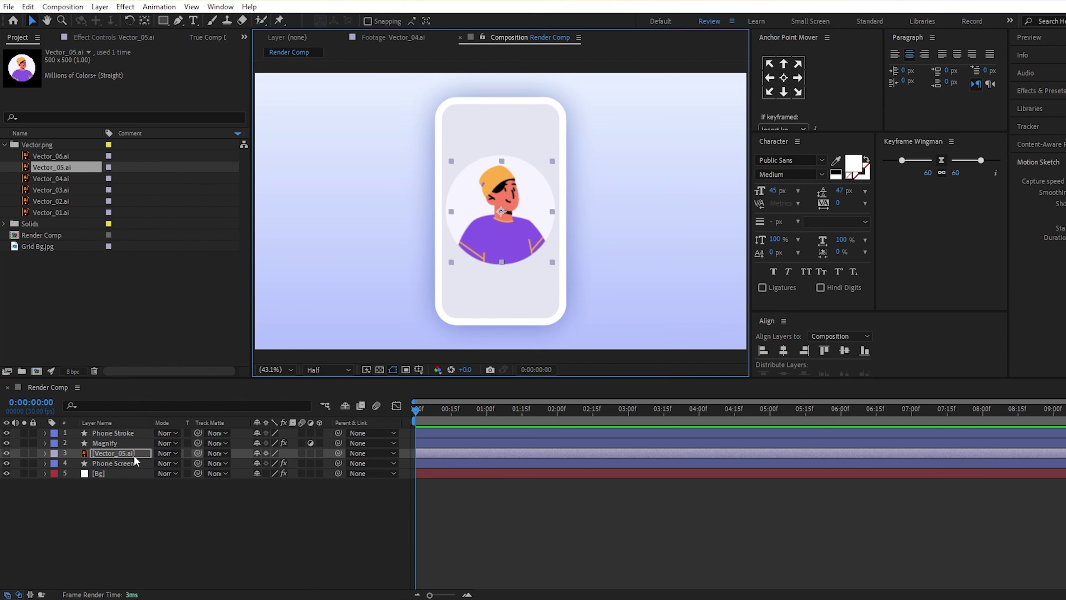
mouse_move(256, 462)
left_mouse_down()
mouse_move(494, 469)
mouse_move(241, 477)
mouse_move(450, 477)
mouse_move(422, 492)
left_mouse_up()
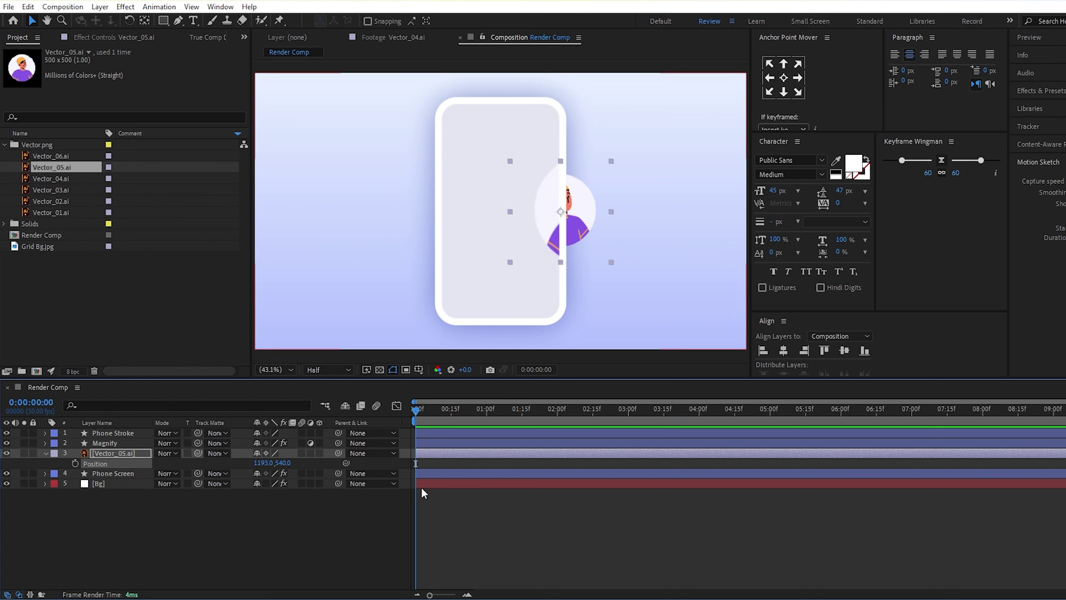
key("ctrl+z")
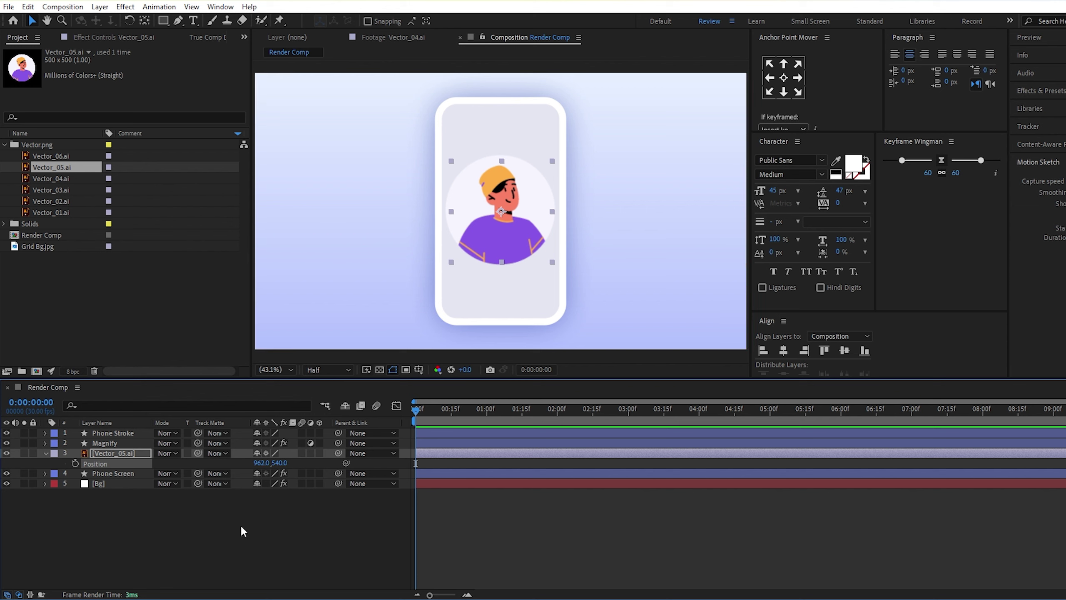
left_click(44, 451)
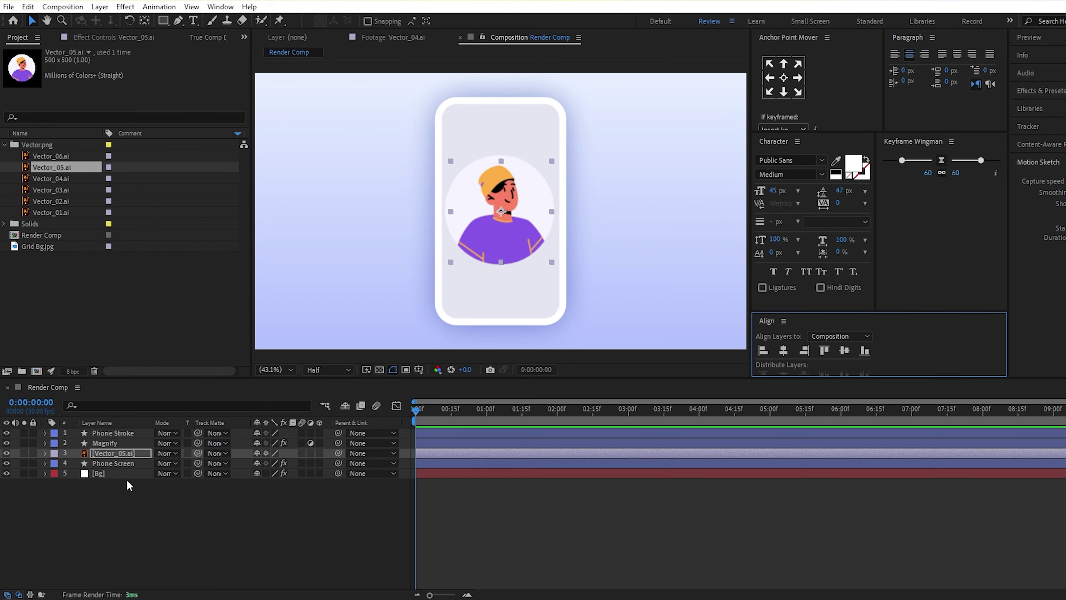
Pre-compose the Vector_05.ai layer as Media_01, moving all attributes into the new composition
right_click(126, 453)
left_click(177, 368)
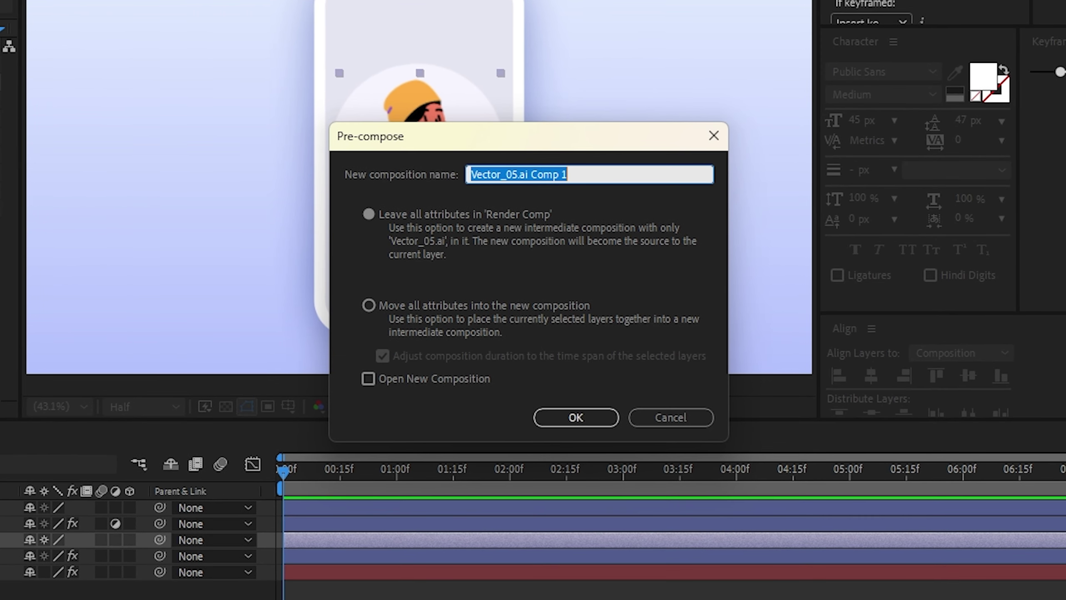
type("Media_01")
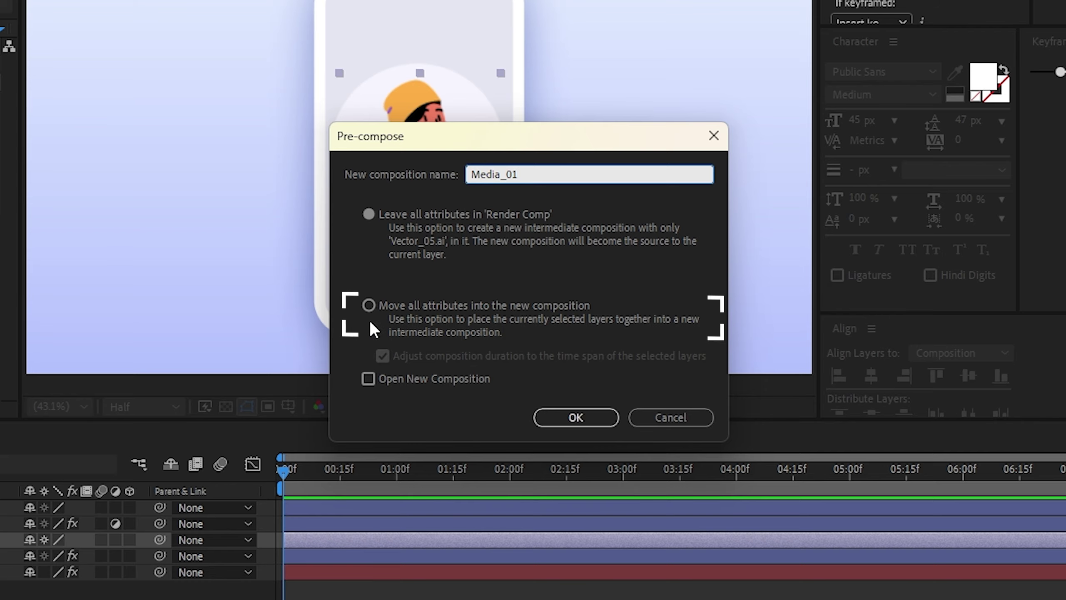
left_click(370, 306)
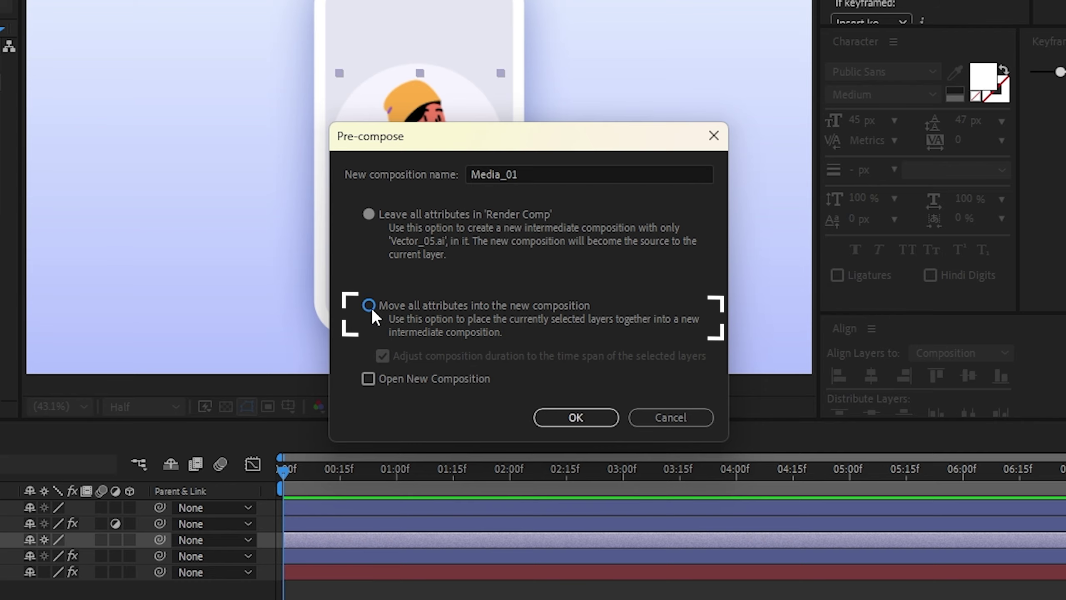
left_click(576, 419)
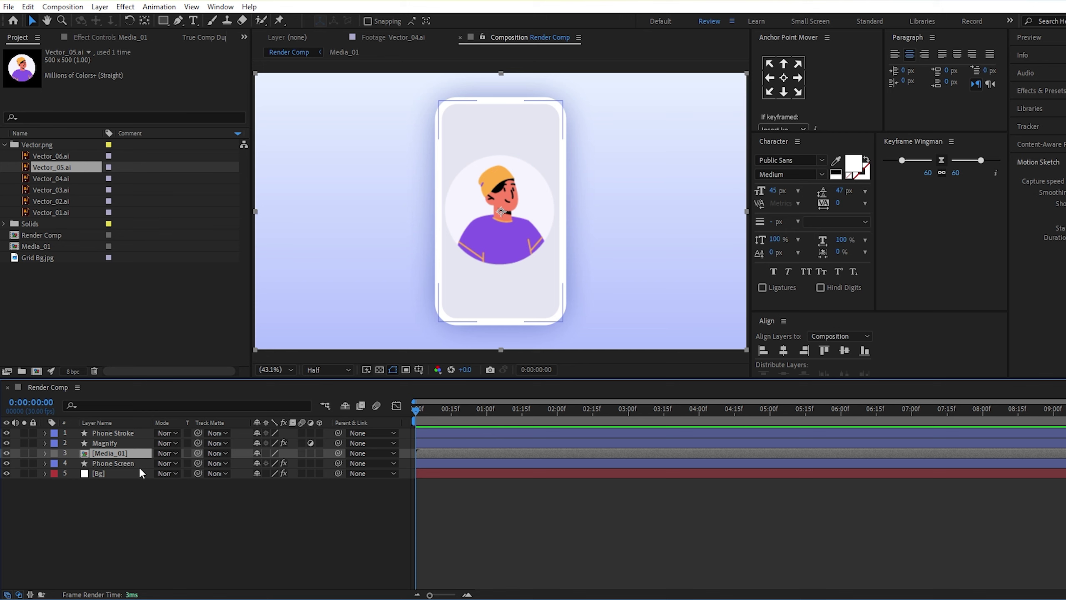
Set Media_01's composition size to 500 × 500 px and go back to Render Comp
left_click(266, 452)
double_click(135, 452)
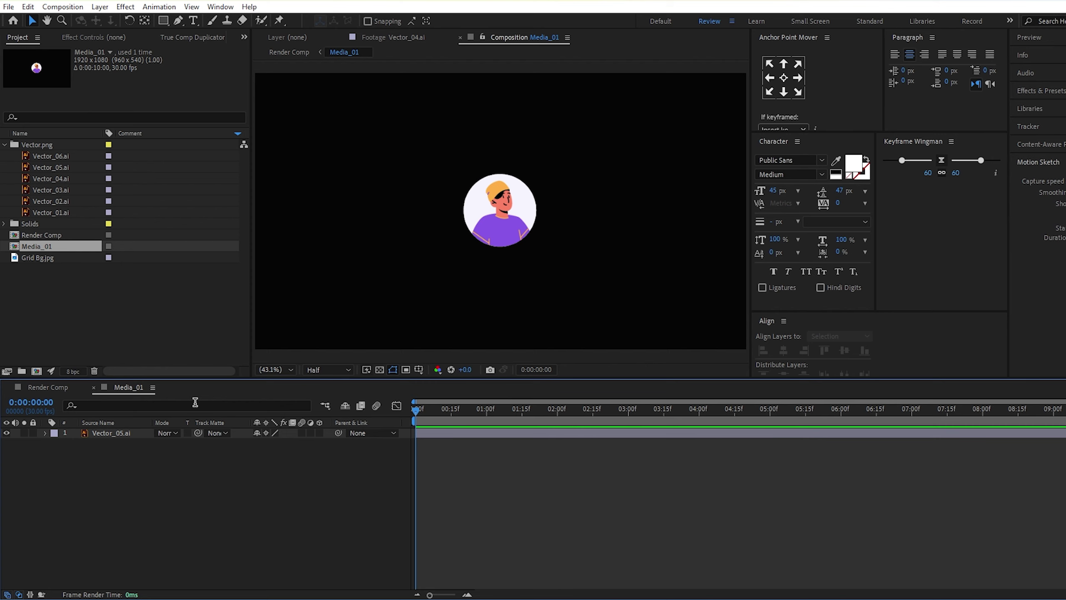
left_click(67, 7)
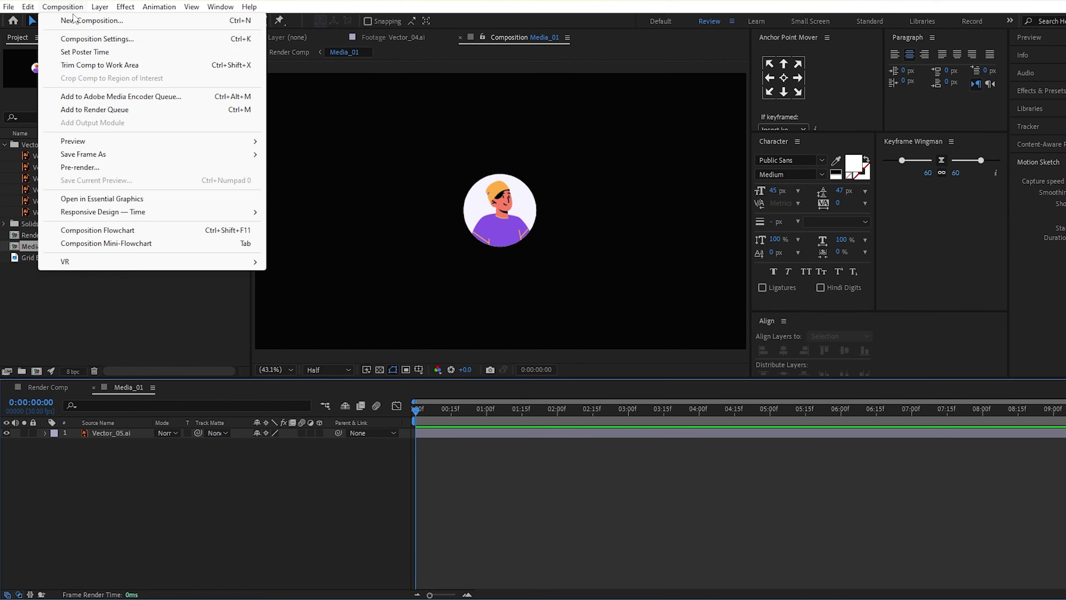
left_click(95, 38)
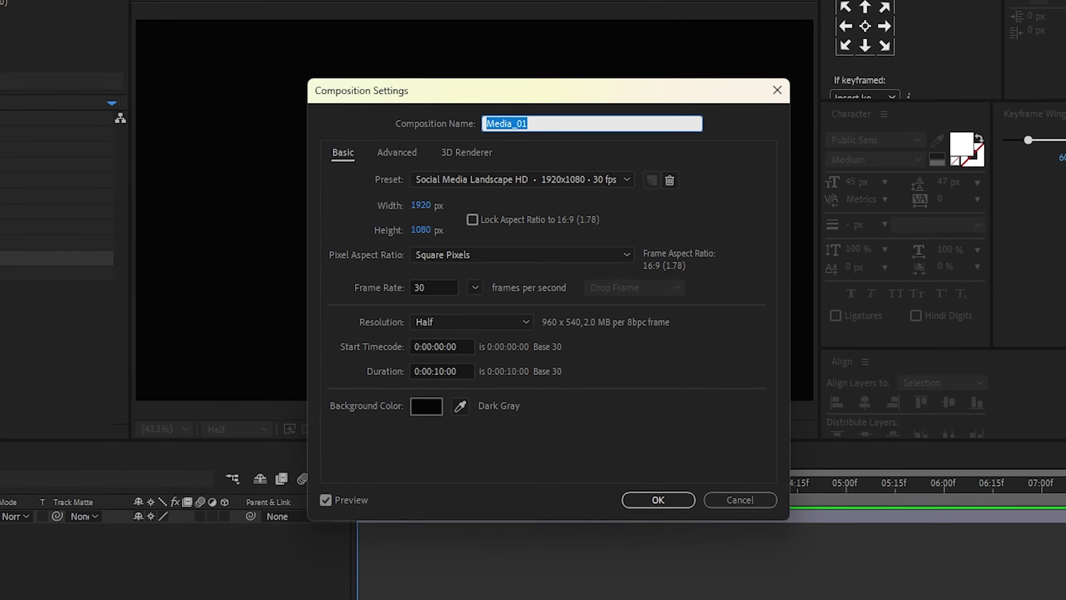
left_click(429, 195)
left_click(422, 210)
type("5")
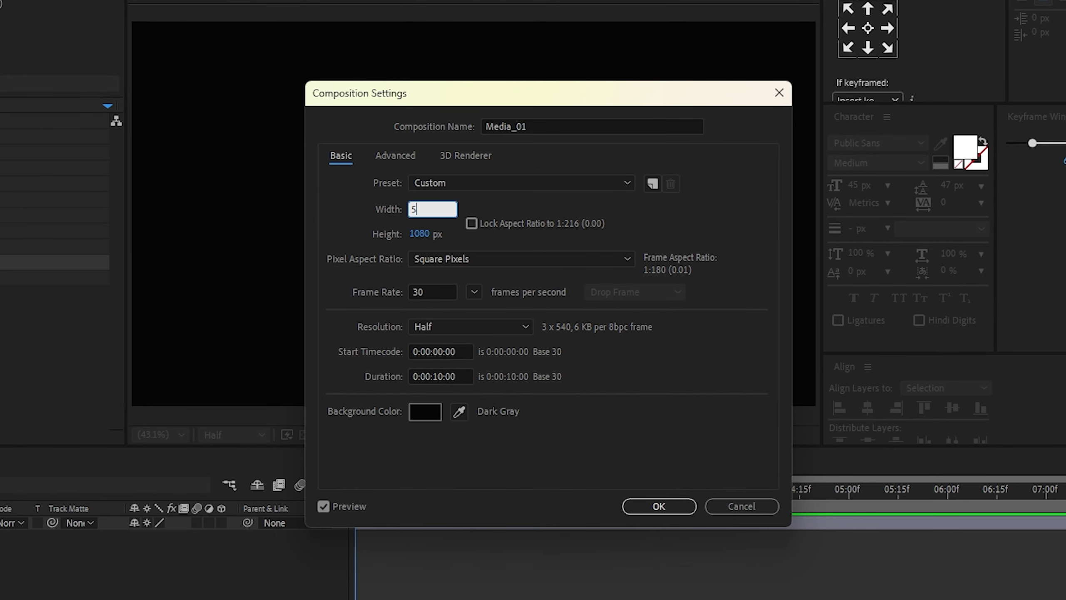
type("00")
left_click(421, 234)
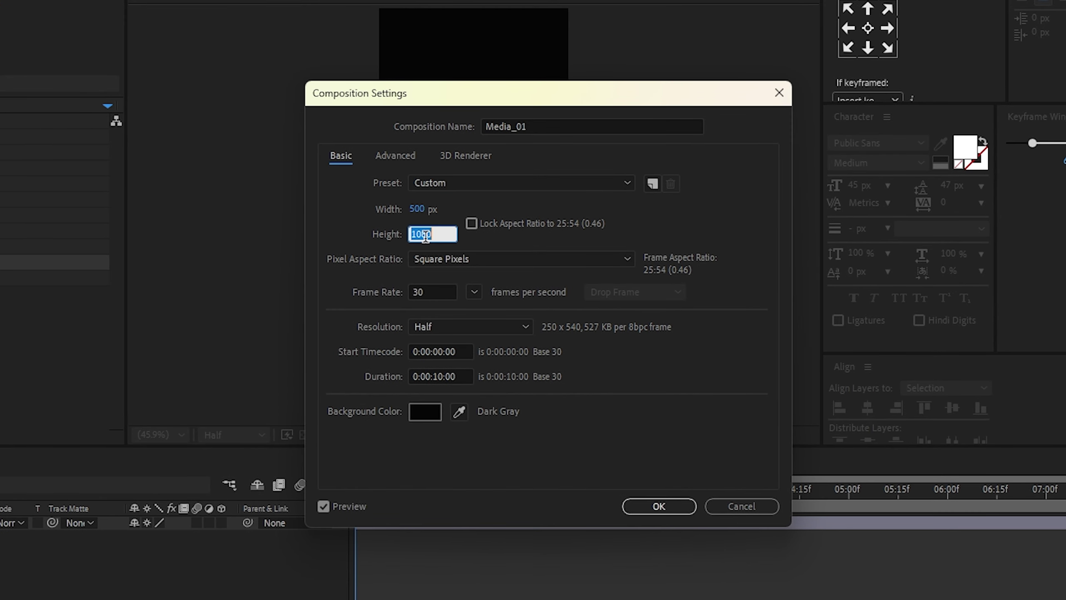
type("500")
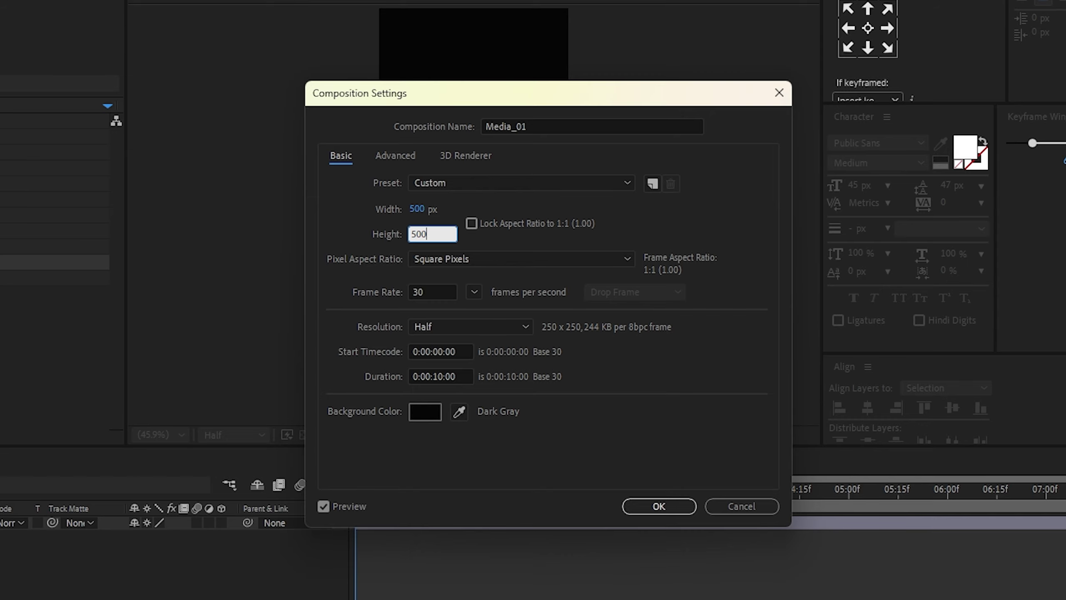
left_click(657, 508)
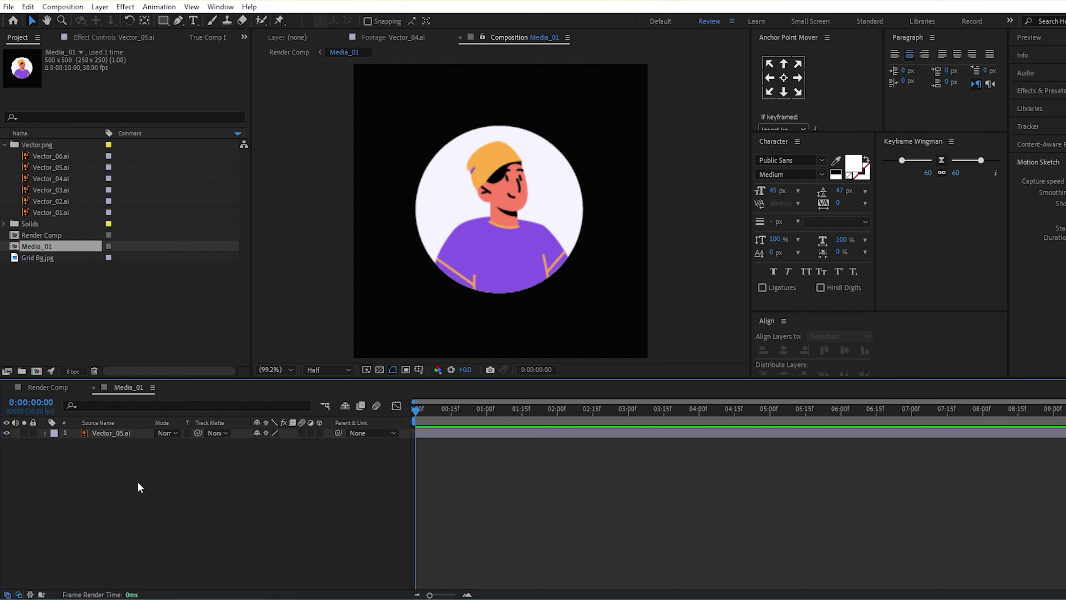
left_click(60, 385)
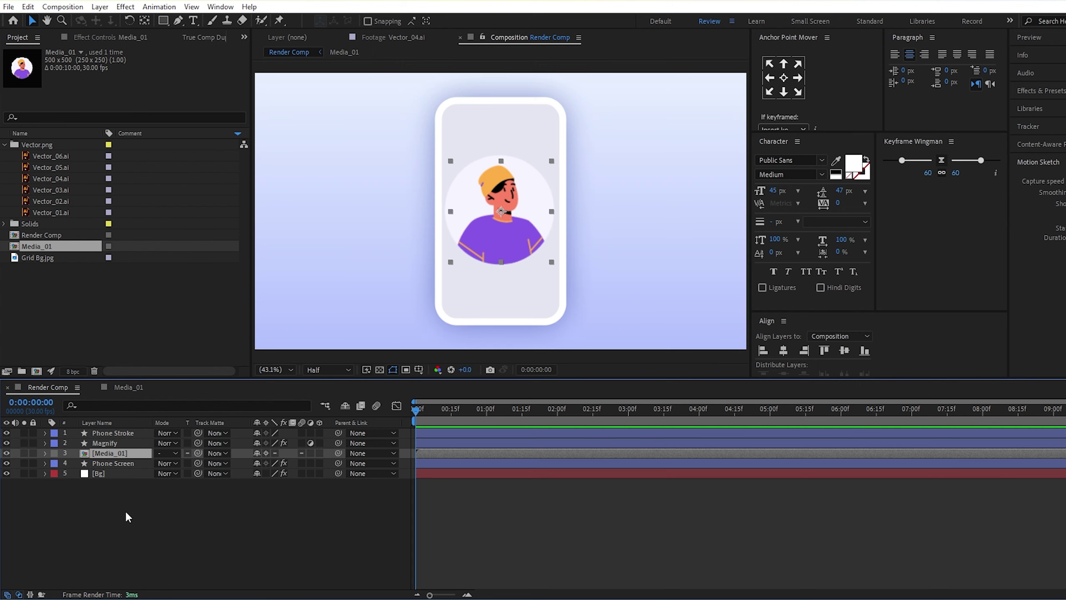
Reset the Media_01 layer's scale in Render Comp to 100%
key("s")
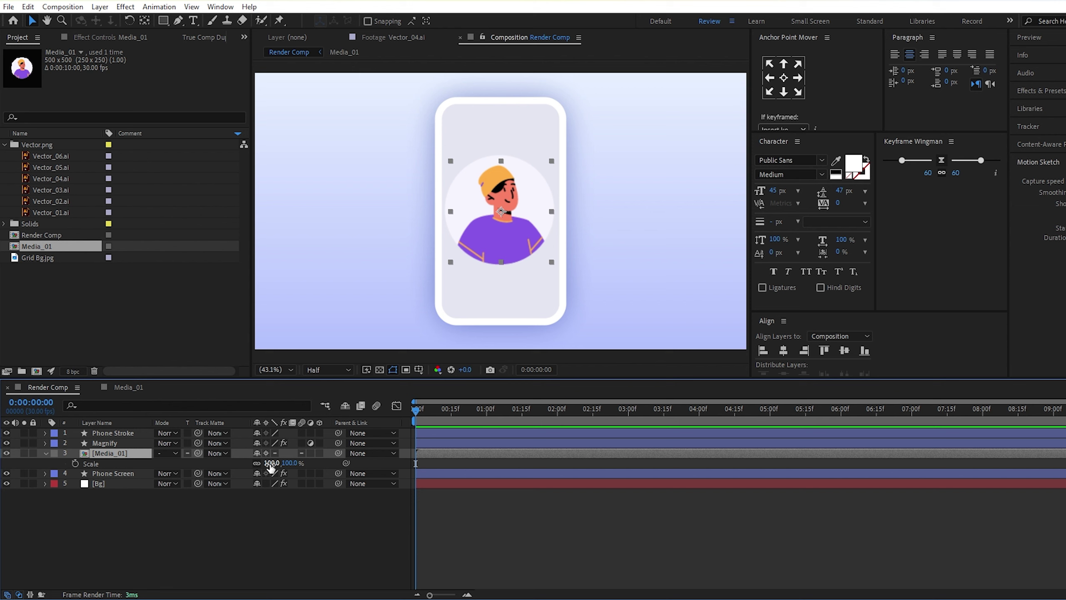
left_click_drag(271, 463, 270, 463)
left_click(273, 463)
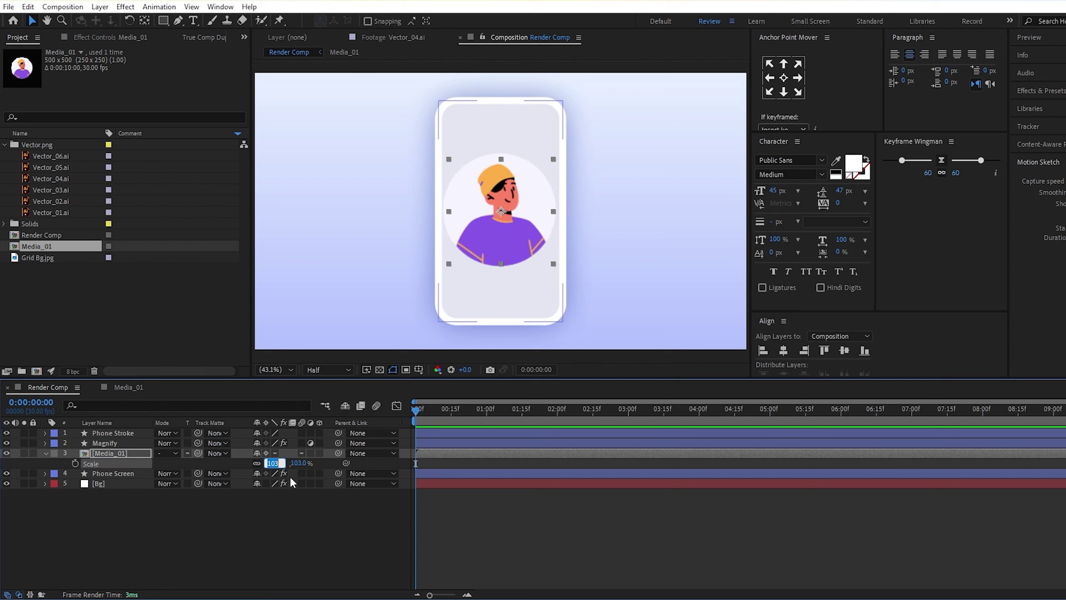
type("10")
left_click(228, 465)
Duplicate Media_01 as Media_02 and replace its Vector_05.ai avatar with Vector_04.ai
left_click(64, 247)
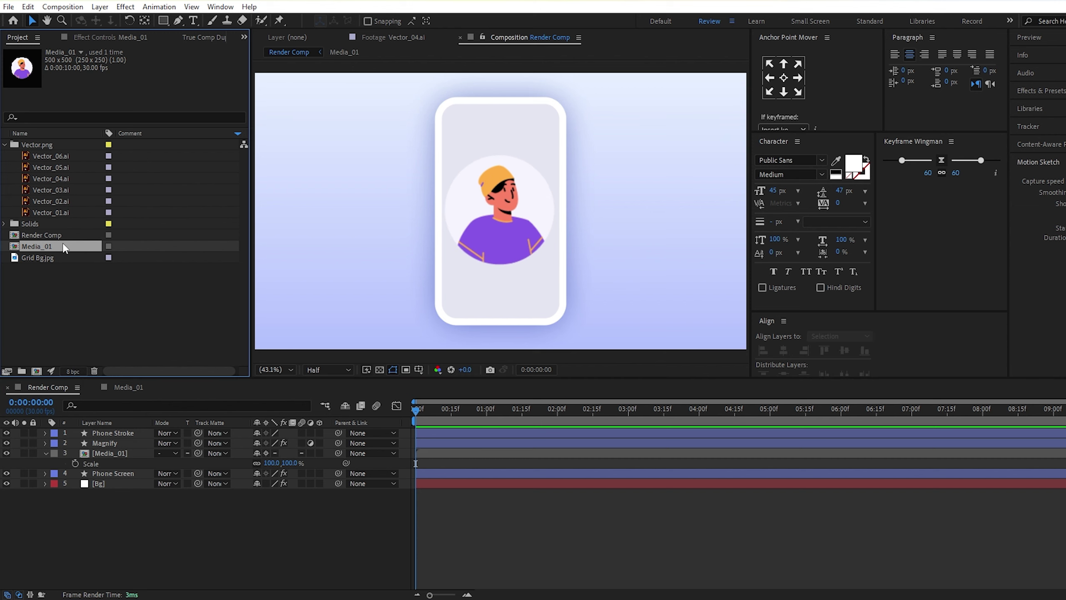
key("ctrl+d")
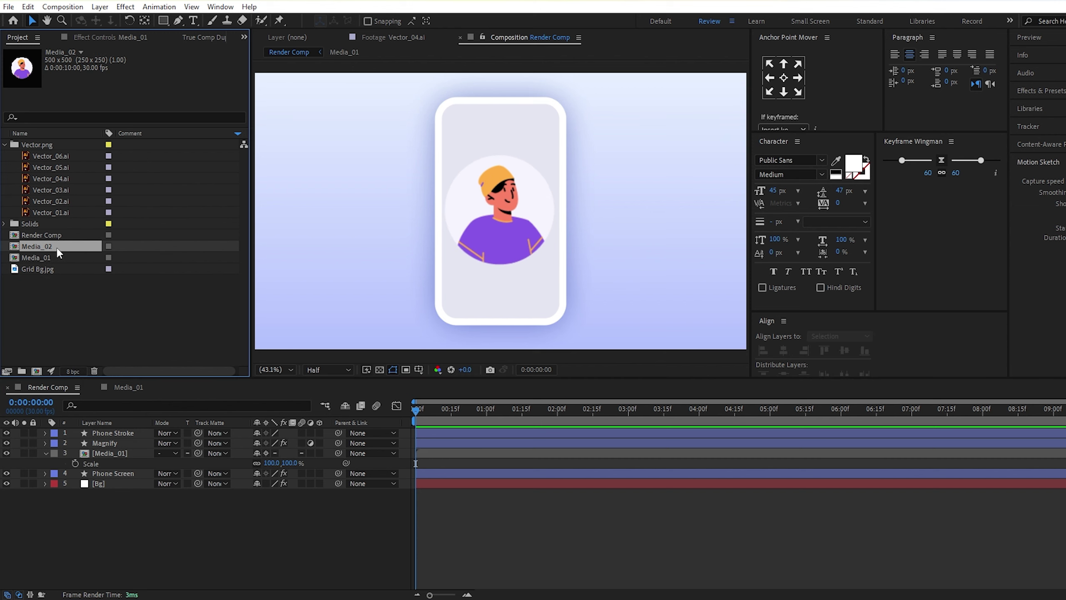
double_click(50, 244)
left_click(108, 435)
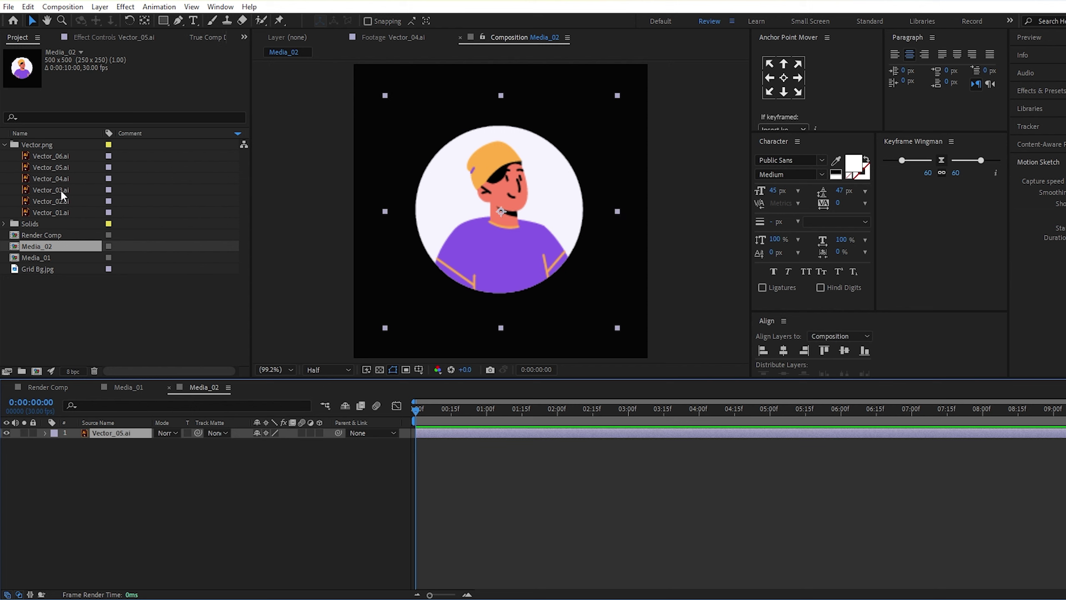
left_click(58, 180)
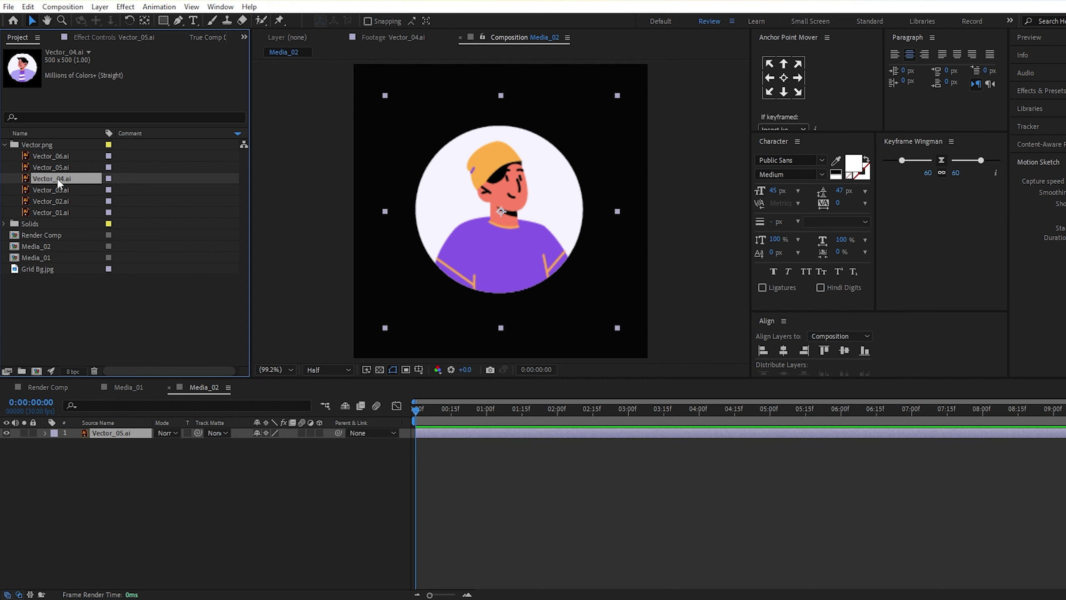
left_click_drag(59, 179, 126, 433)
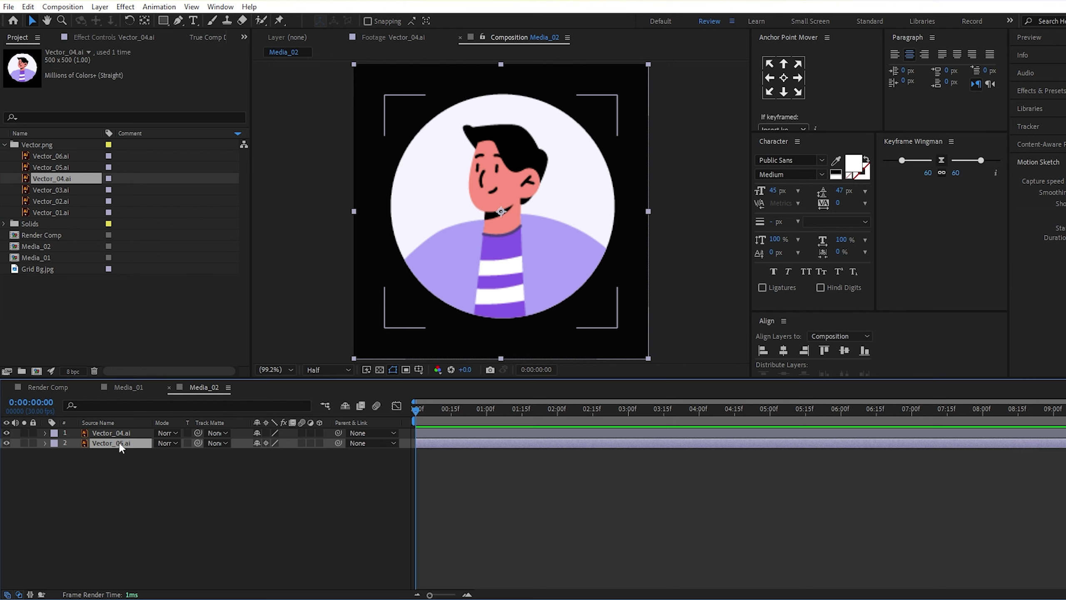
key("Delete")
left_click(116, 434)
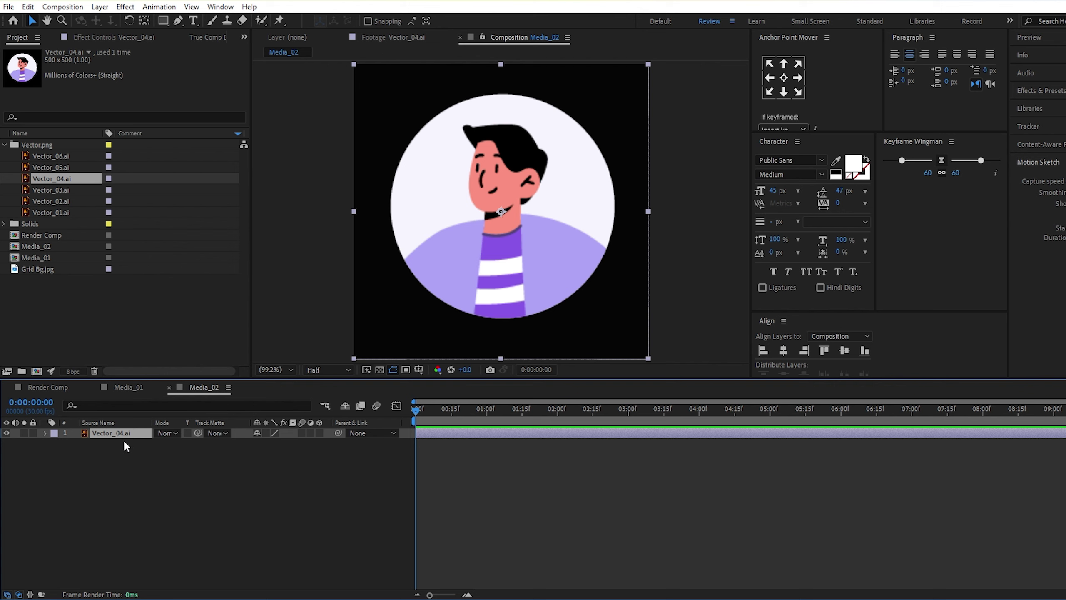
left_click(129, 457)
left_click(47, 386)
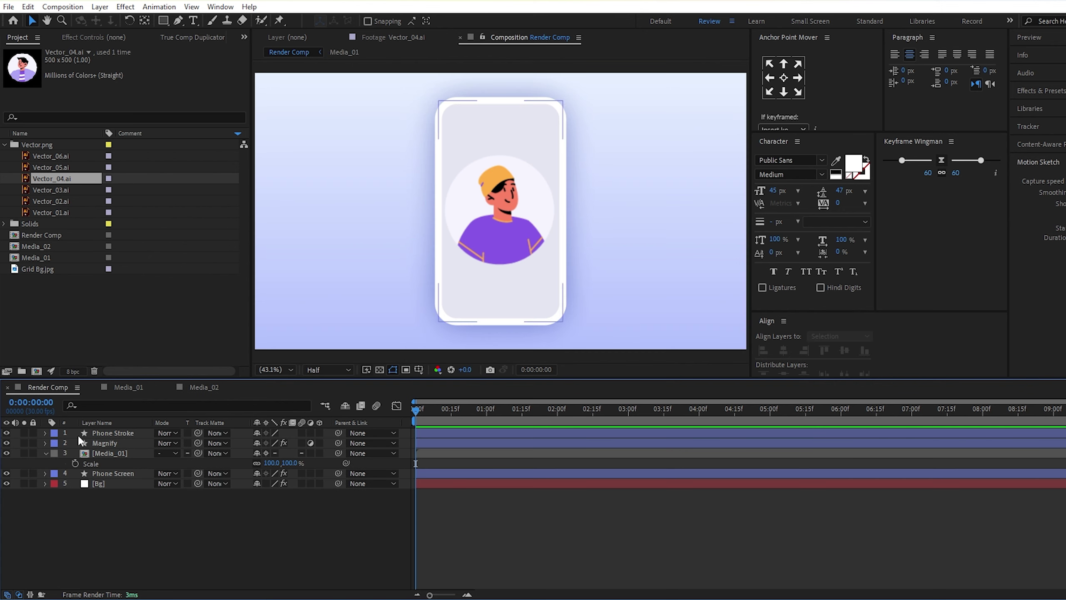
Place Media_02 in Render Comp below Media_01, centred vertically
left_click(45, 452)
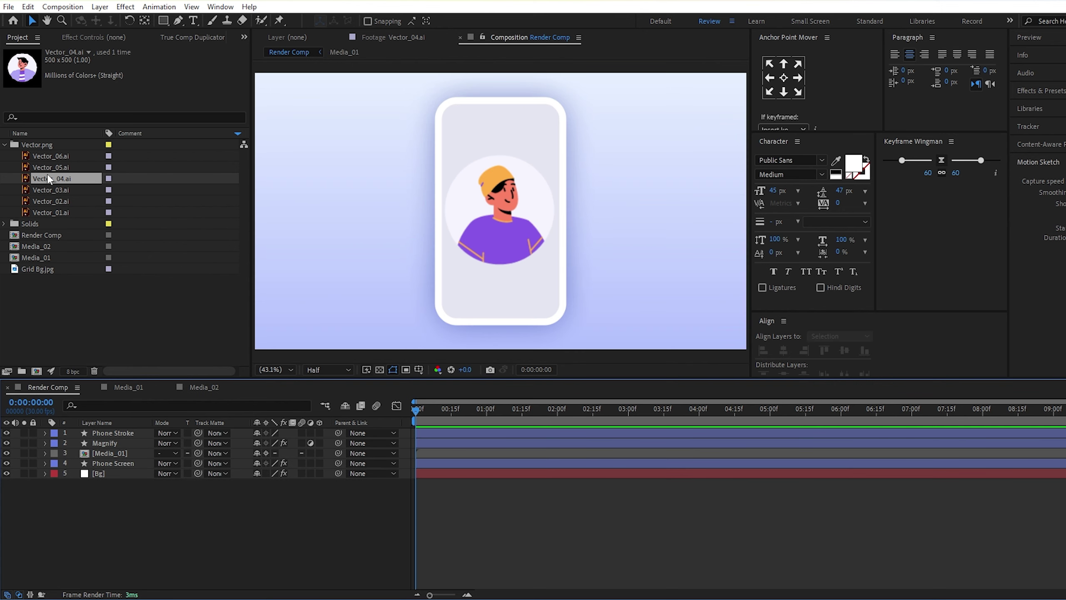
left_click_drag(47, 245, 101, 456)
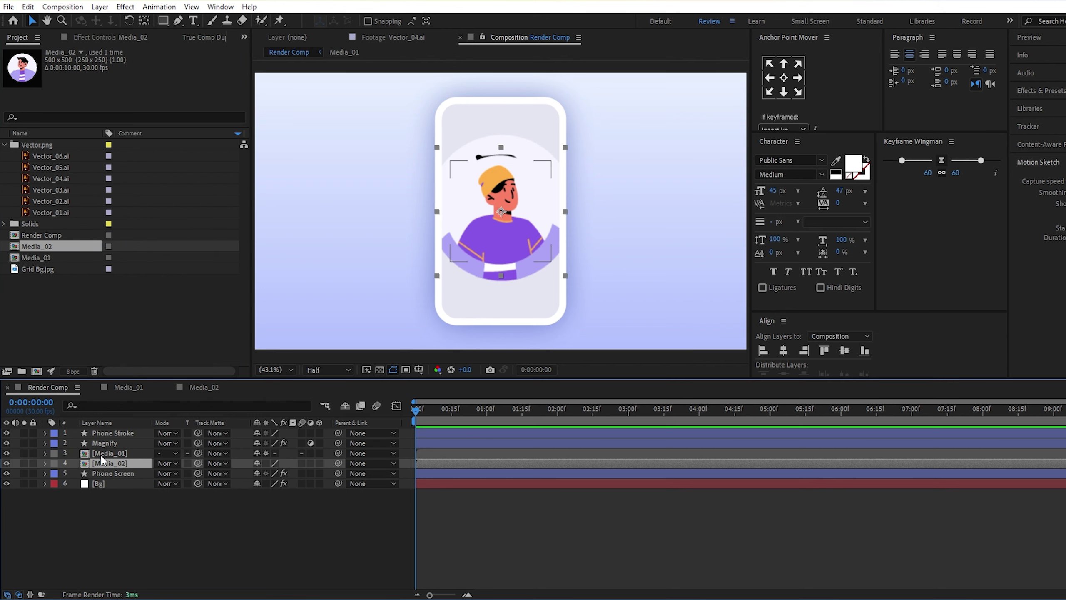
left_click(783, 350)
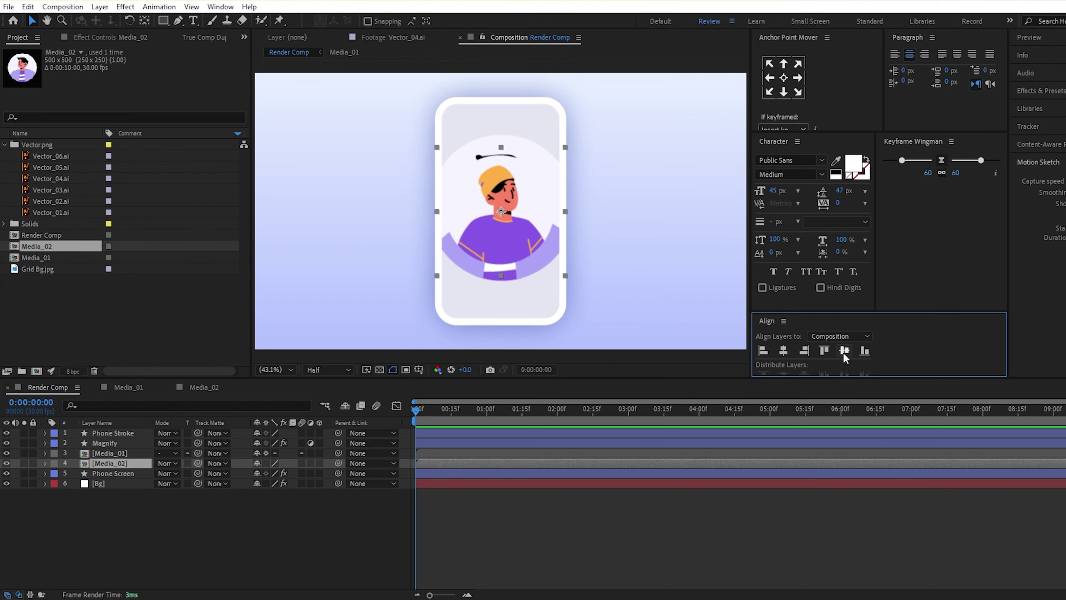
left_click(121, 461)
key("s")
left_click(121, 453)
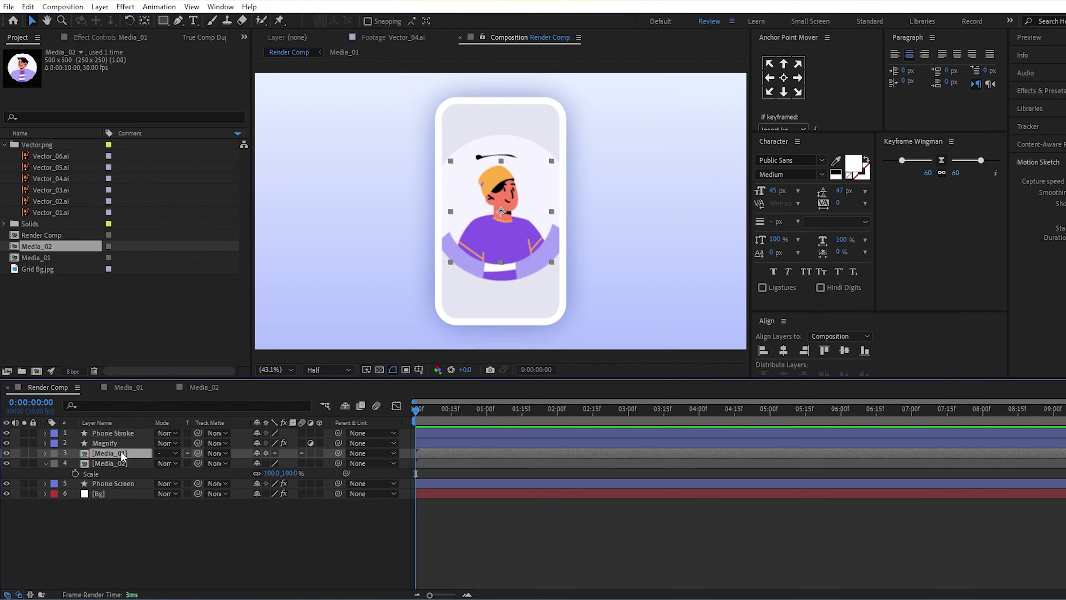
left_click(115, 464)
key("s")
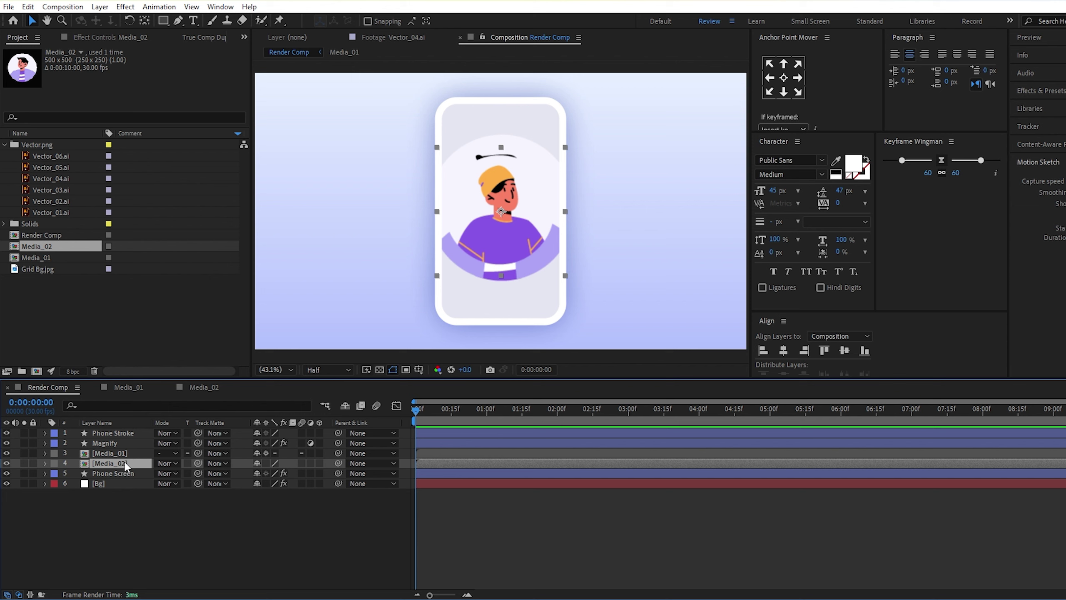
Move Media_02 to X 1436 right of the phone, then open the Media_02 and Media_01 compositions
key("p")
left_click_drag(260, 473, 542, 476)
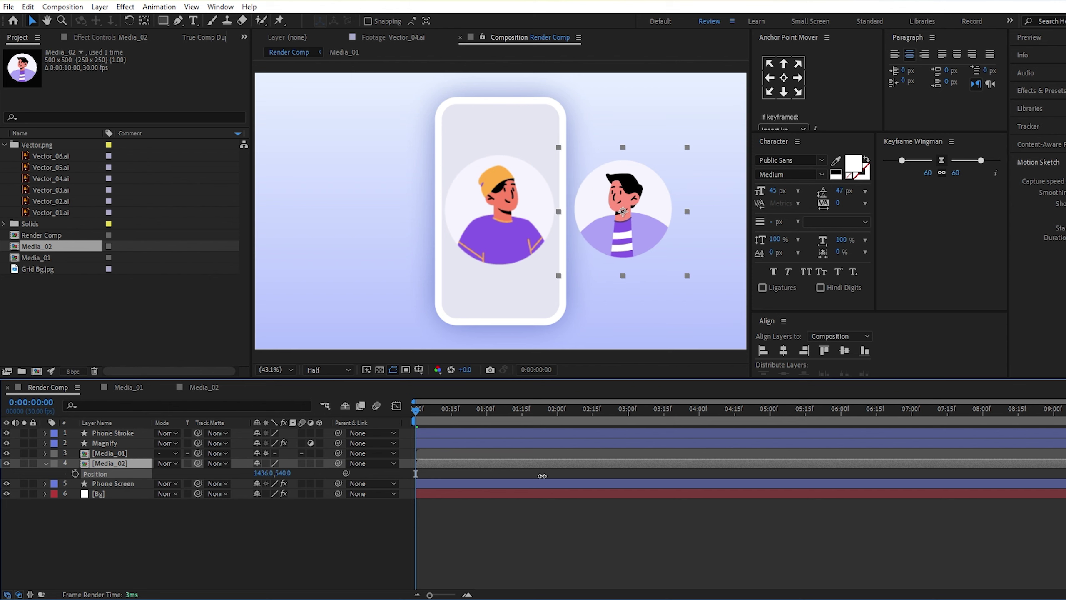
double_click(127, 462)
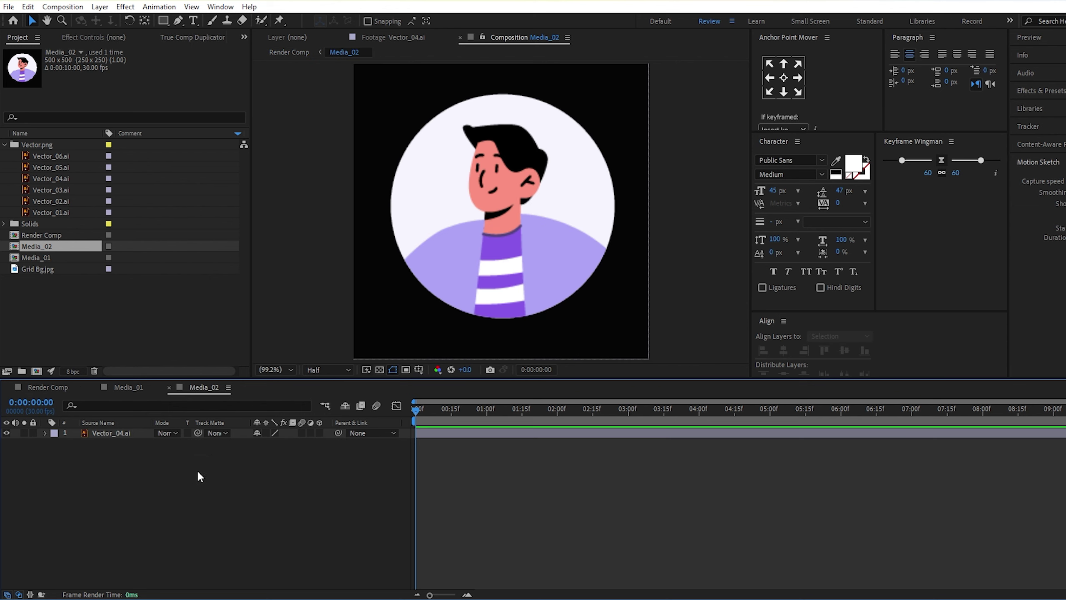
left_click(130, 392)
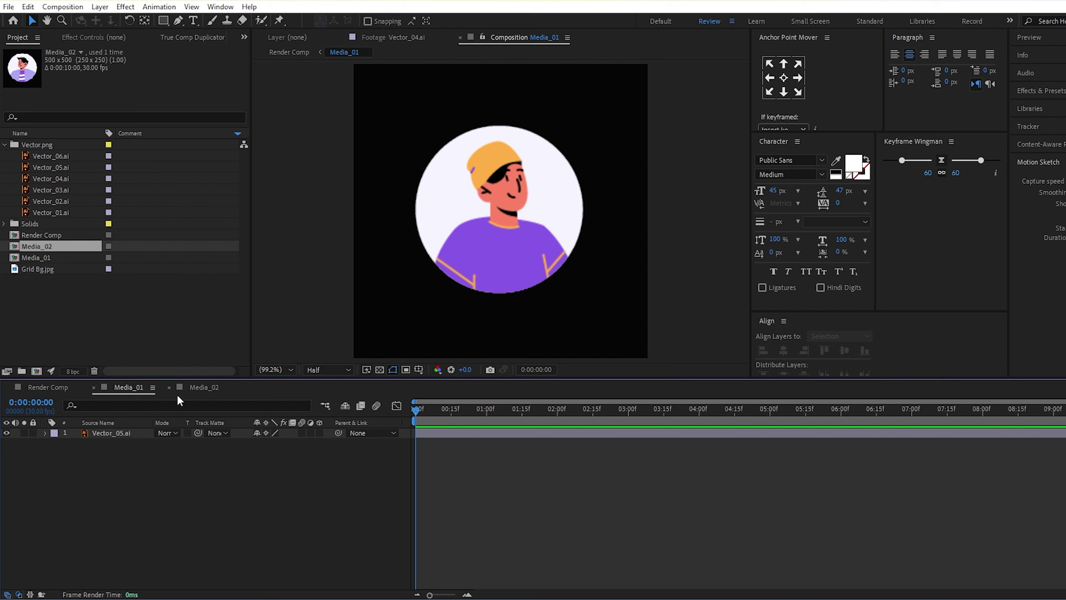
Scale the Vector_04.ai avatar inside Media_02 to 79%
left_click(133, 432)
left_click(219, 391)
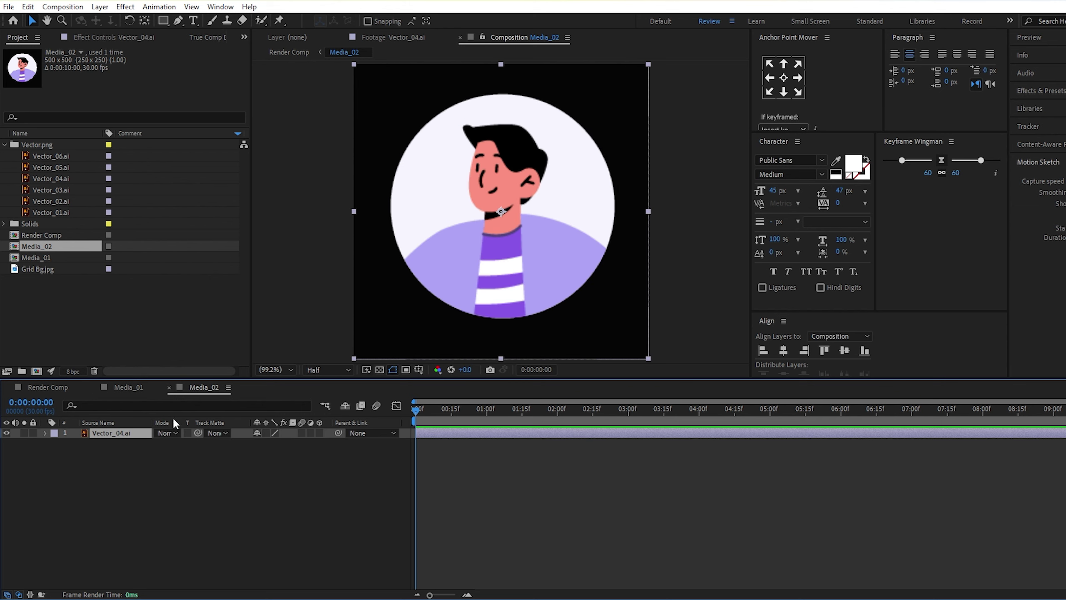
key("s")
left_click(284, 443)
type("79.0,79.0")
key("Return")
left_click(126, 399)
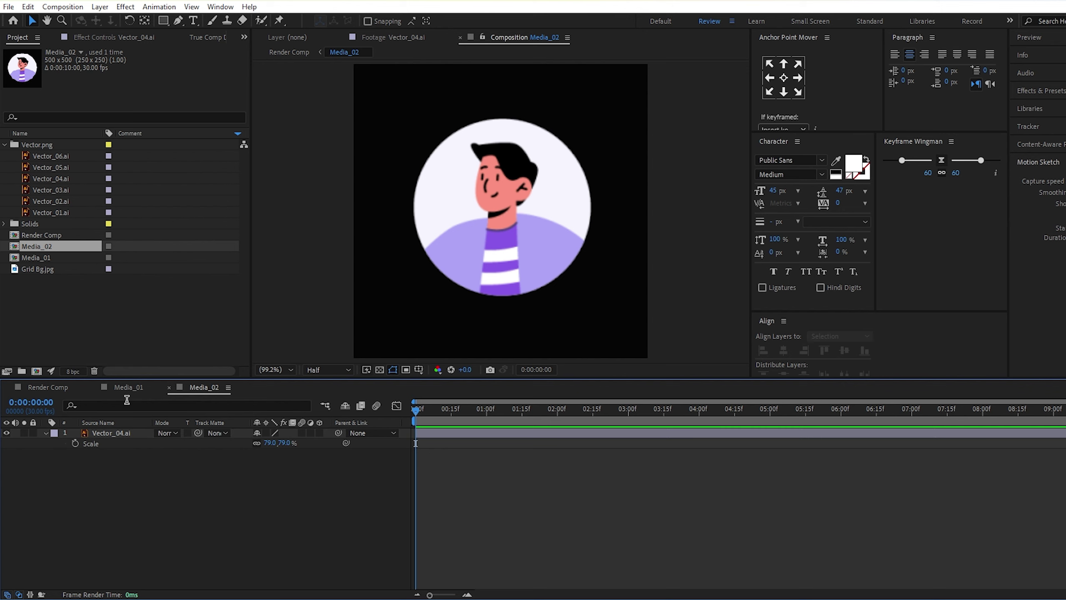
Close the Media_01 and Media_02 timelines, leaving Render Comp with Media_02 collapsed
left_click(124, 391)
left_click(211, 389)
left_click(59, 386)
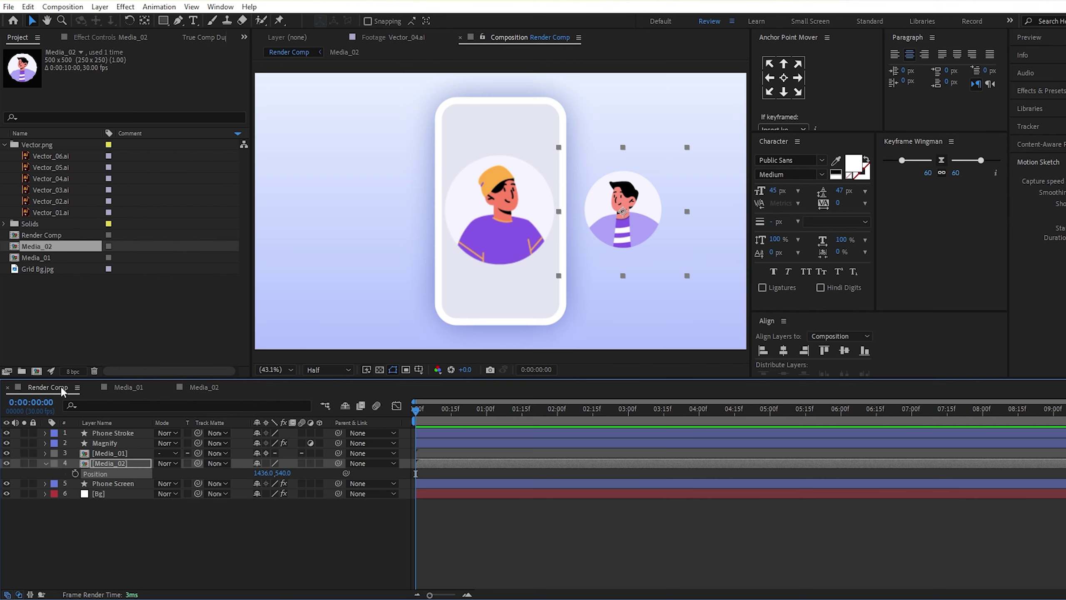
left_click(94, 387)
left_click(94, 387)
left_click(93, 503)
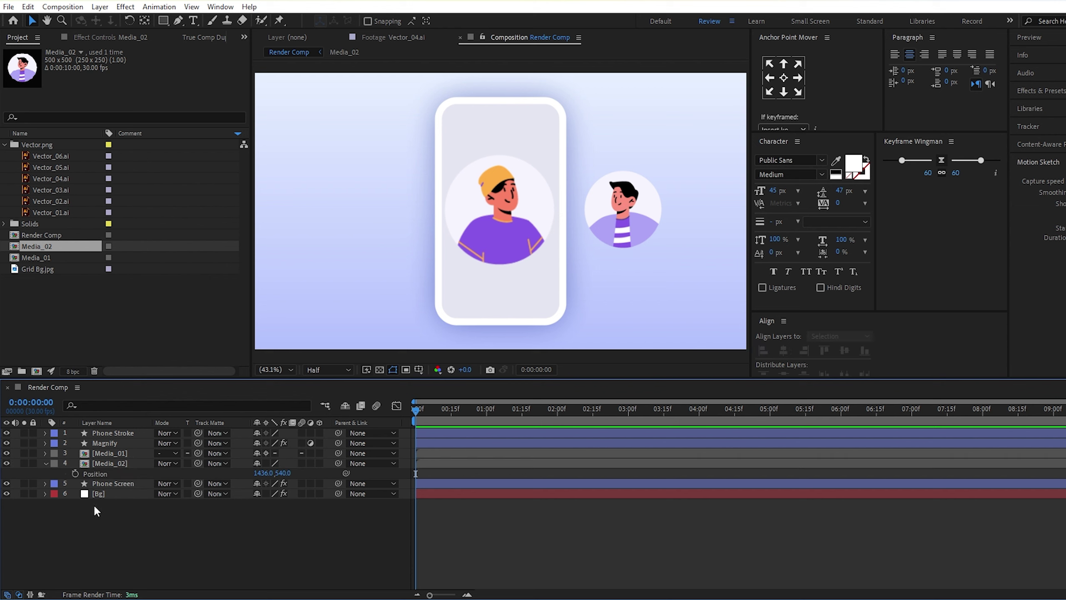
left_click(45, 462)
left_click(43, 249)
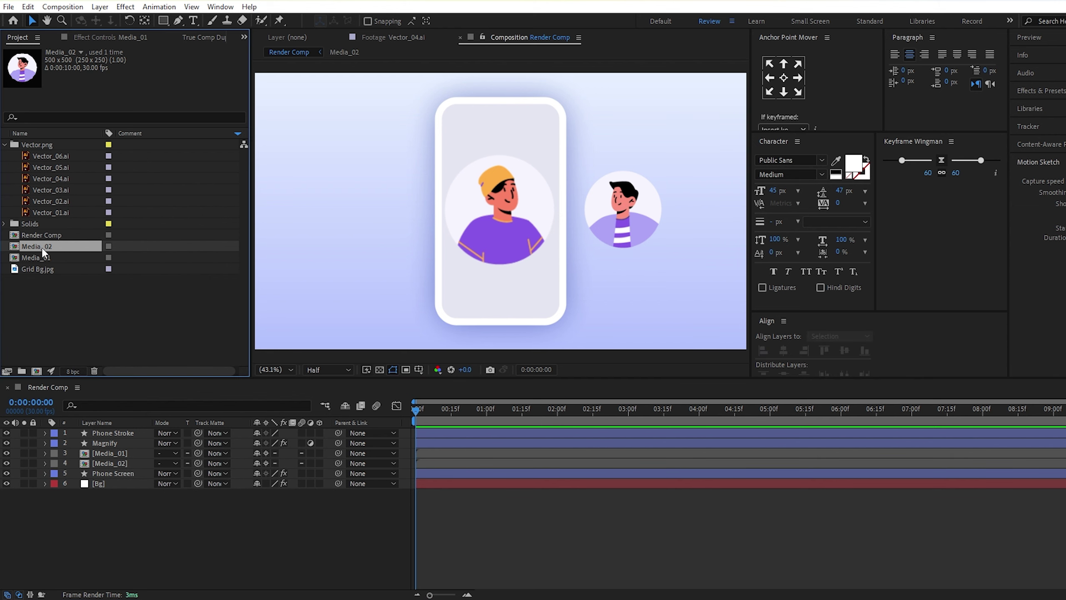
Duplicate Media_02 as Media_03 and swap its Vector_04.ai avatar for Vector_02.ai
key("ctrl+d")
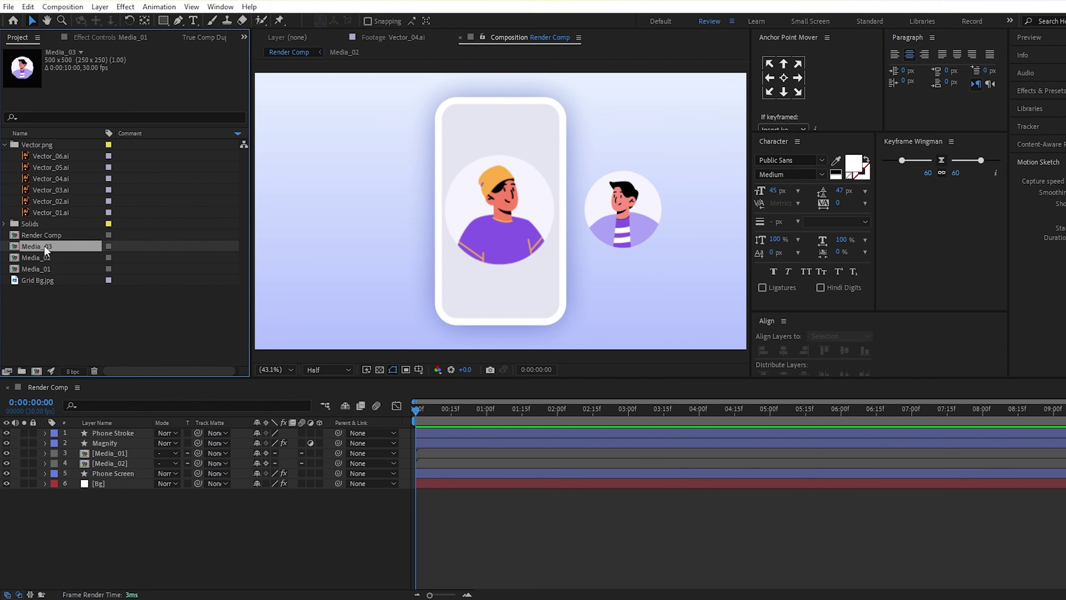
left_click(53, 190)
left_click(57, 201)
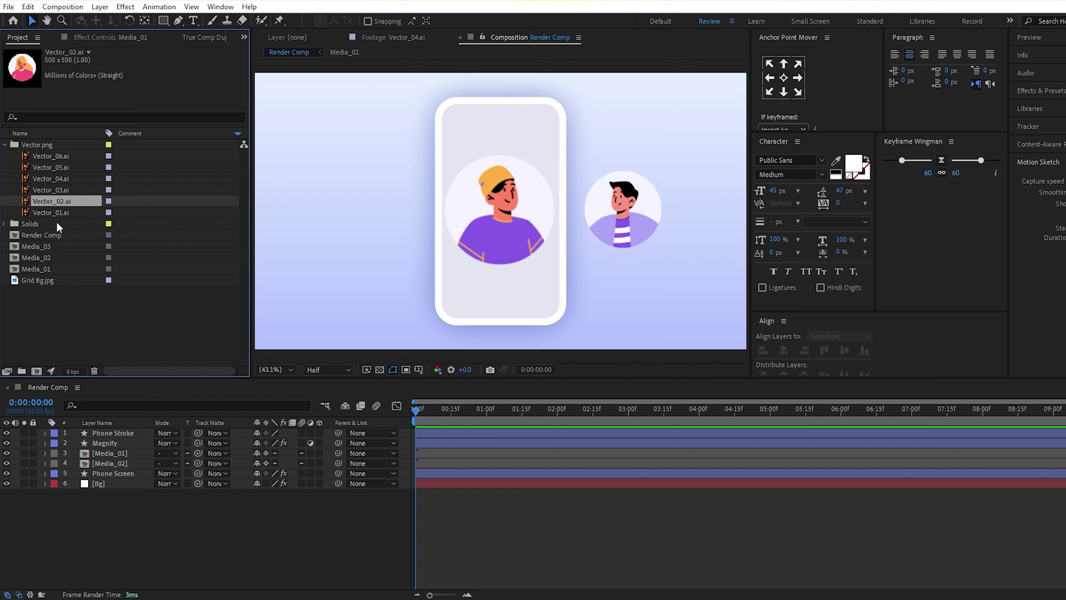
double_click(52, 246)
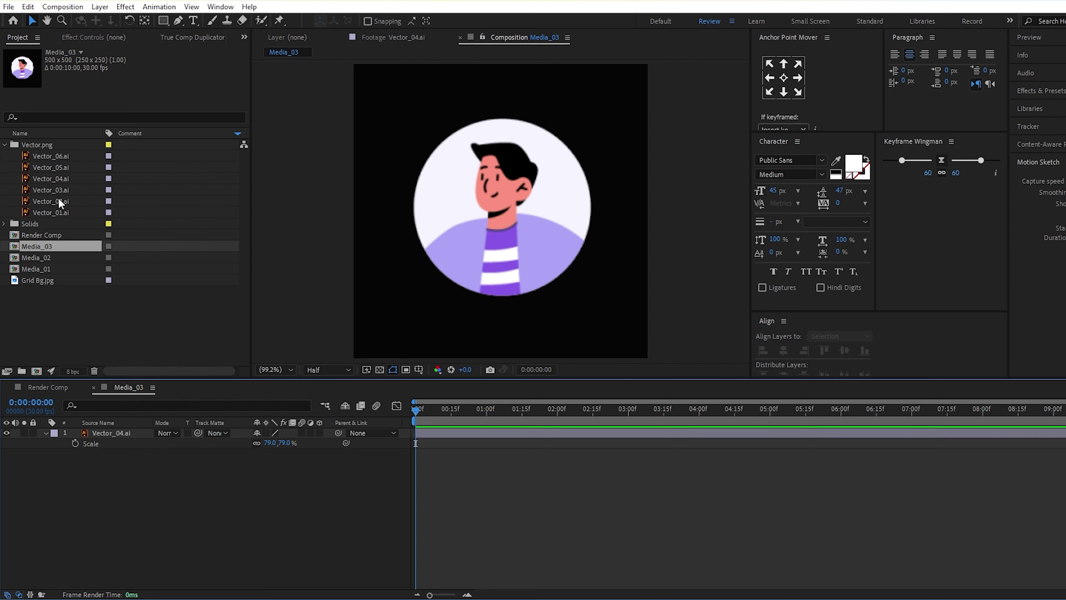
left_click(59, 197)
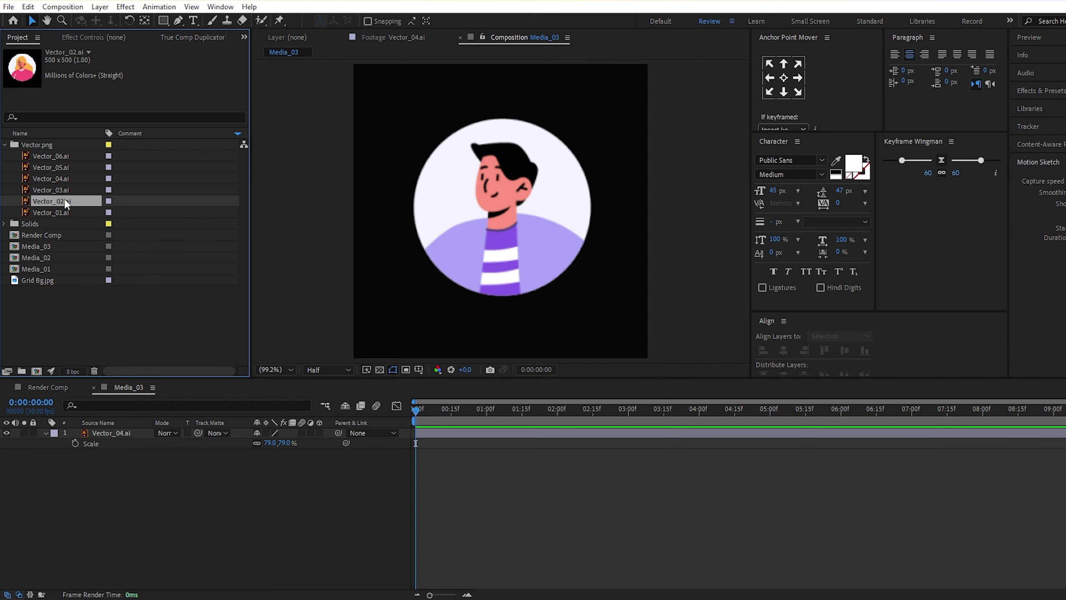
left_click_drag(62, 198, 103, 429)
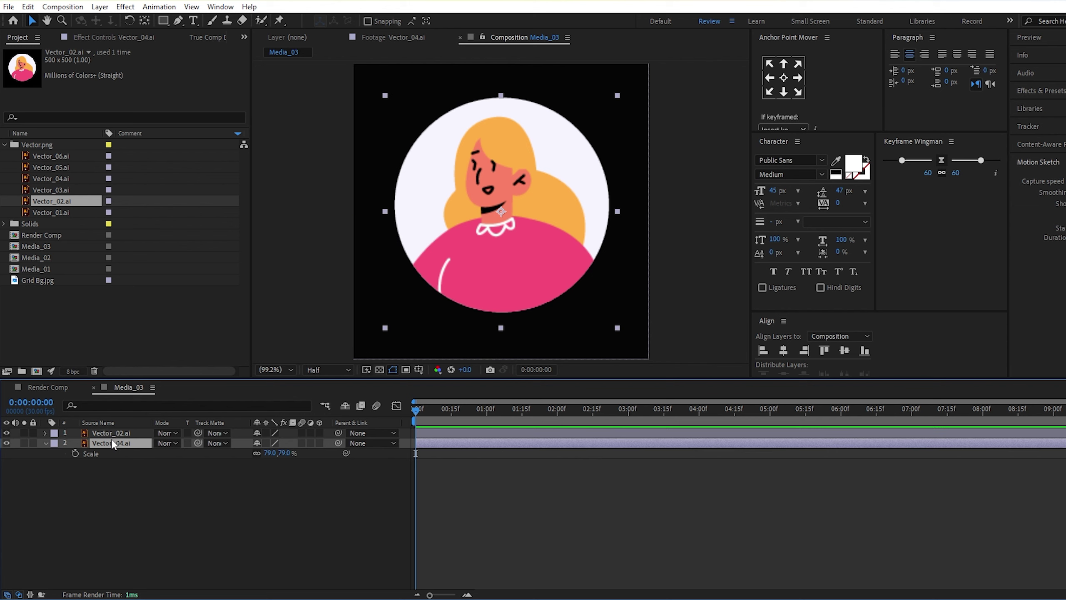
key("Delete")
Scale the Vector_02.ai avatar to 79% and return to Render Comp
left_click(118, 433)
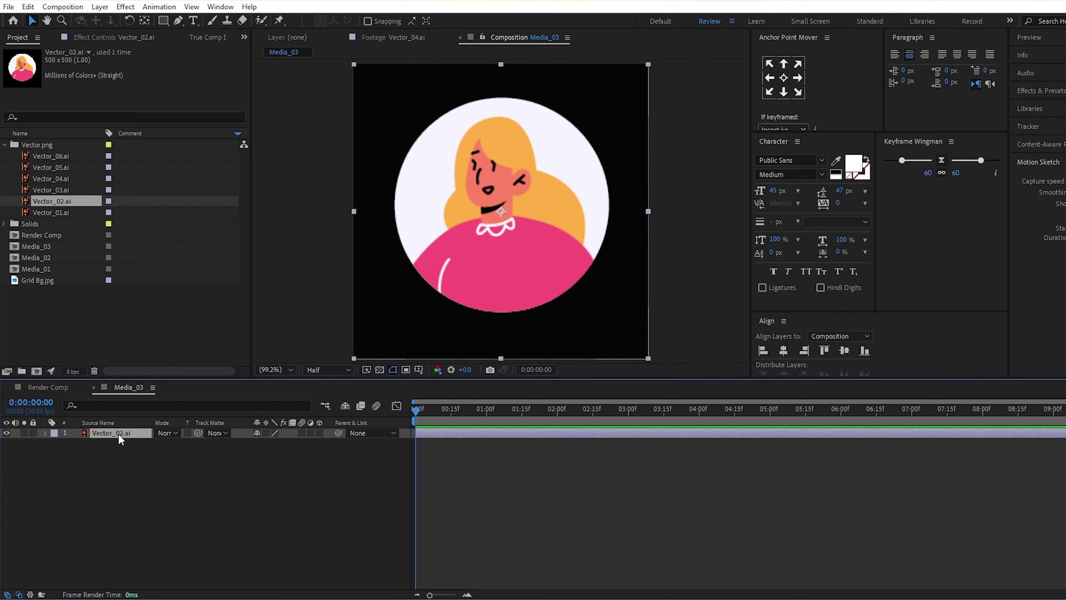
key("s")
left_click(267, 442)
type("79")
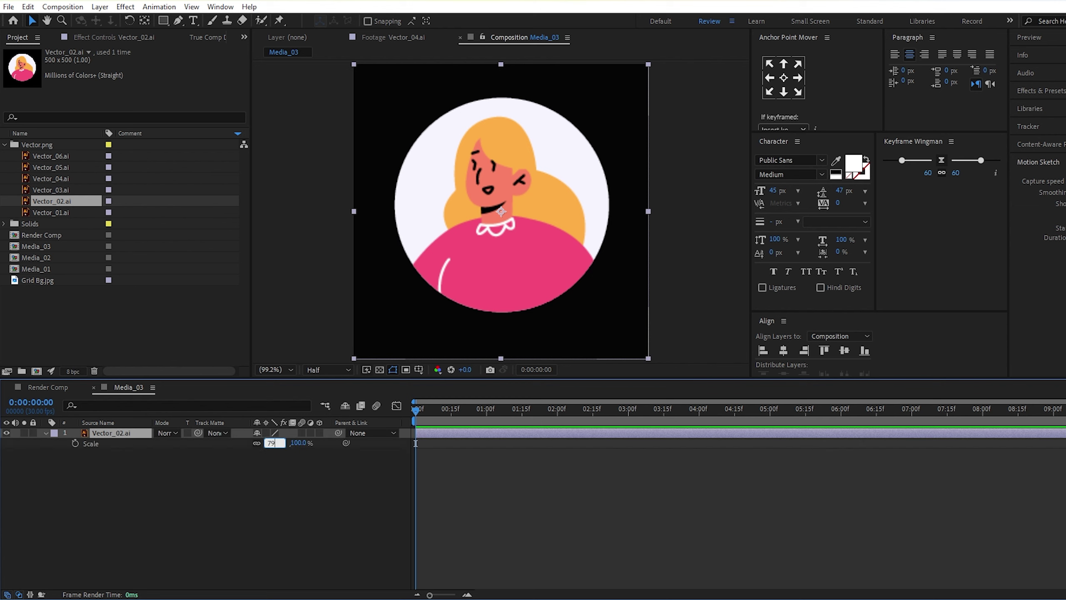
key("Return")
left_click(231, 472)
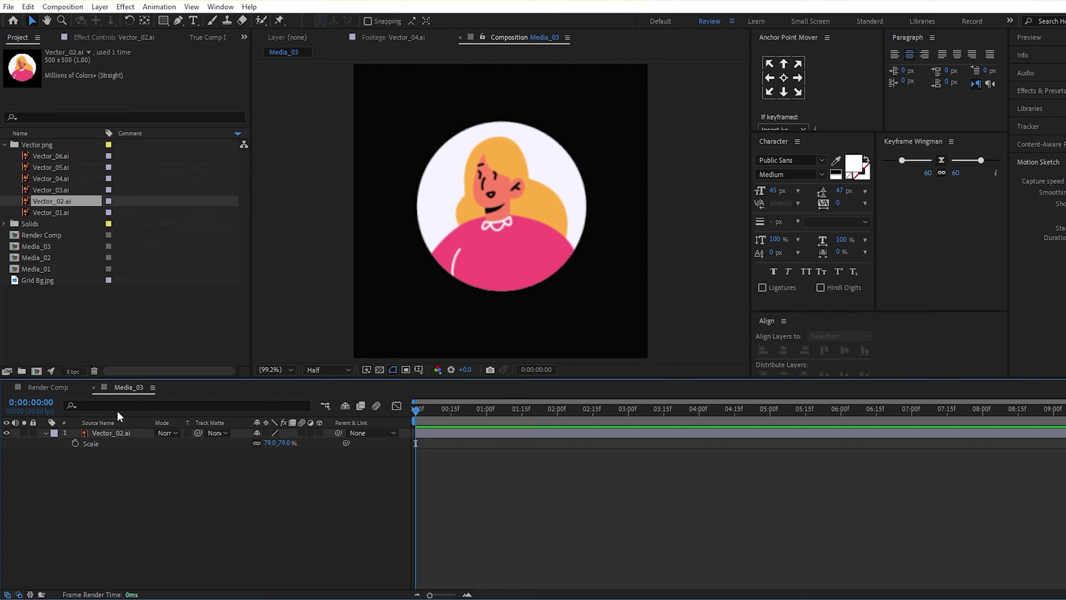
left_click(52, 389)
left_click(132, 464)
Add Media_03 to Render Comp above Phone Screen and position it left of the phone at X 517
left_click(46, 250)
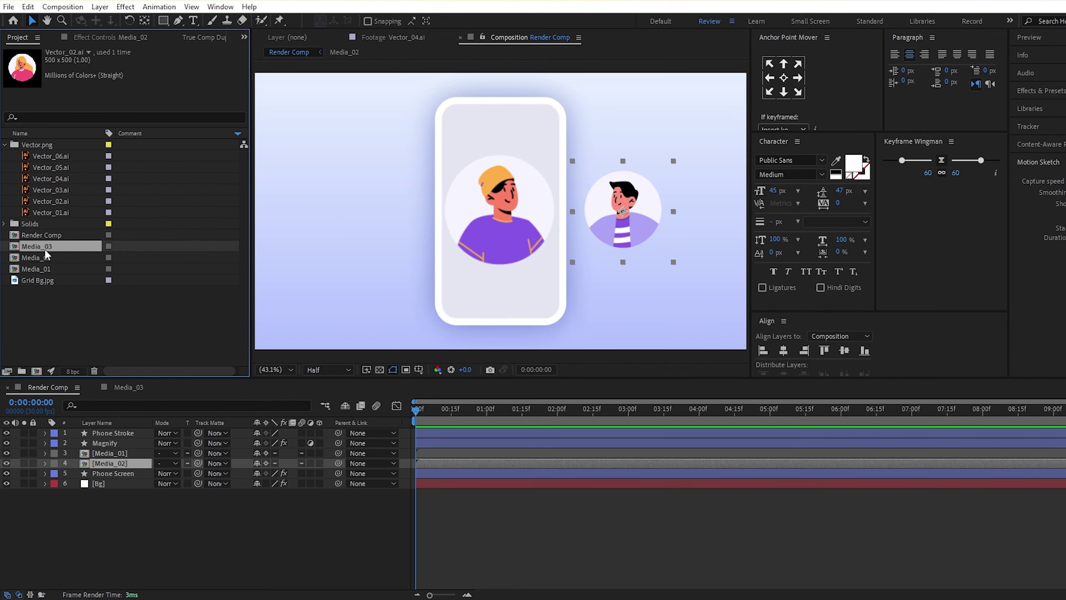
left_click_drag(46, 248, 110, 468)
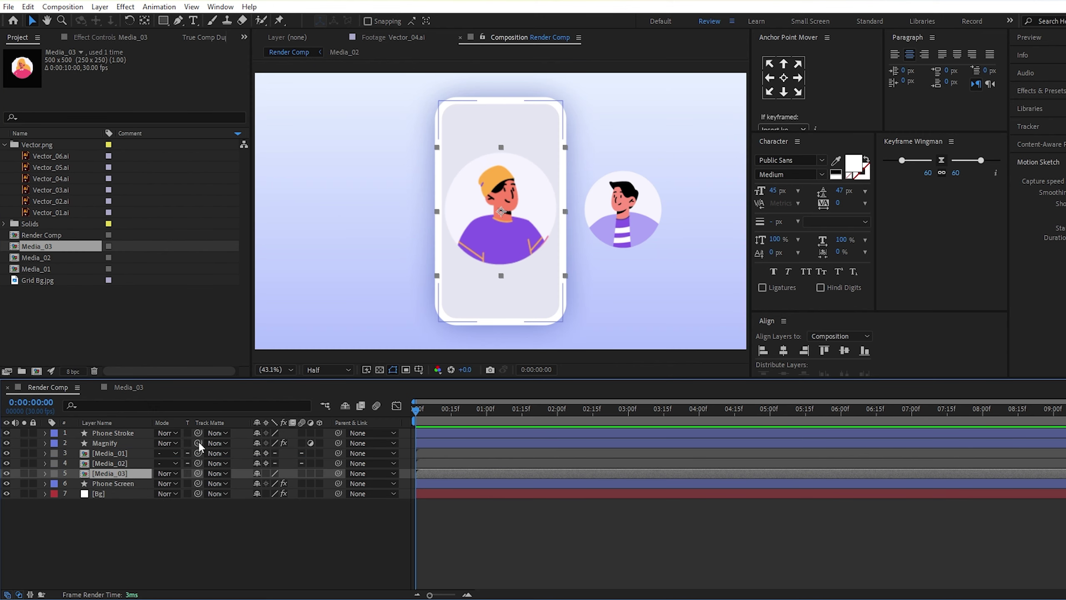
key("p")
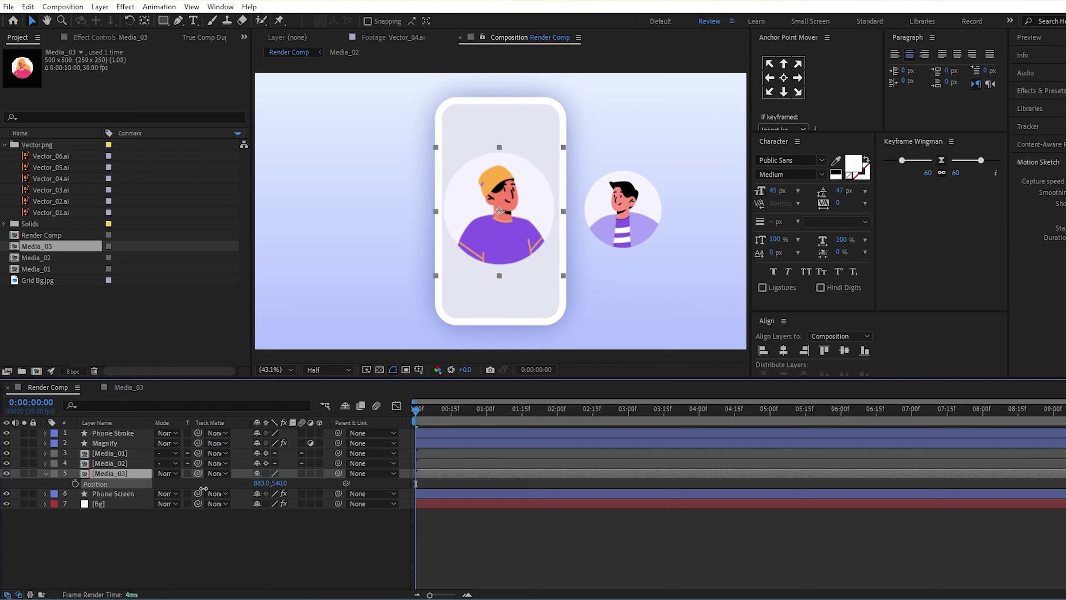
left_click_drag(203, 488, 126, 488)
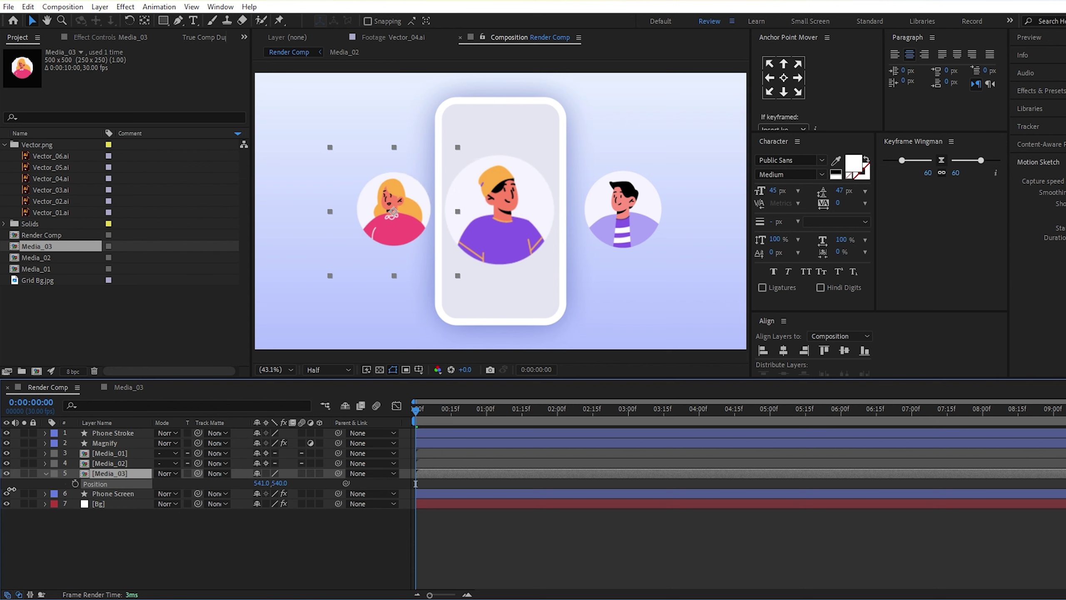
left_click(780, 352)
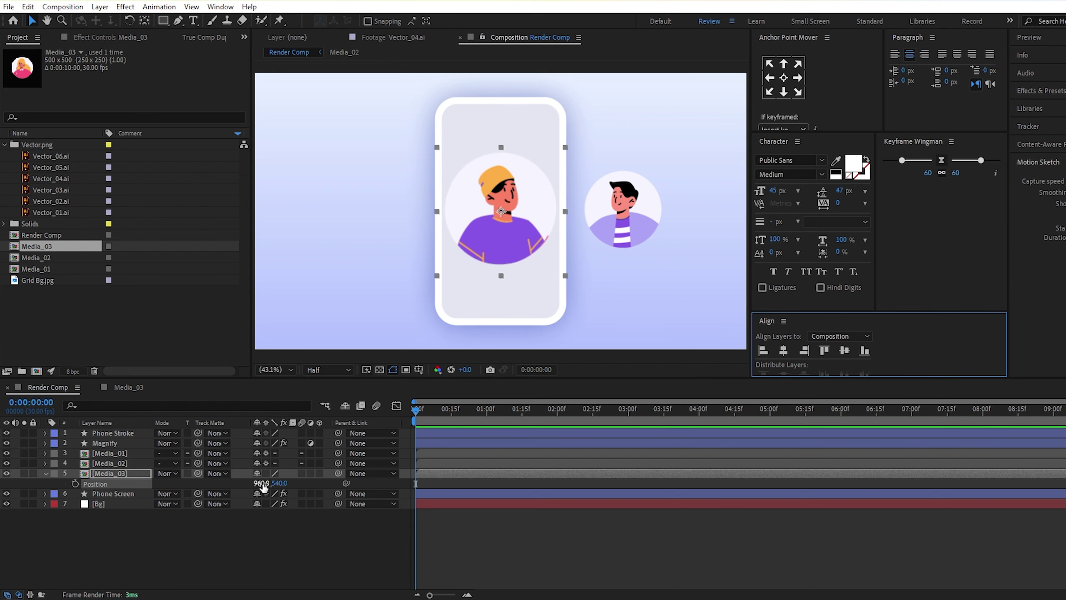
left_click_drag(263, 486, 166, 486)
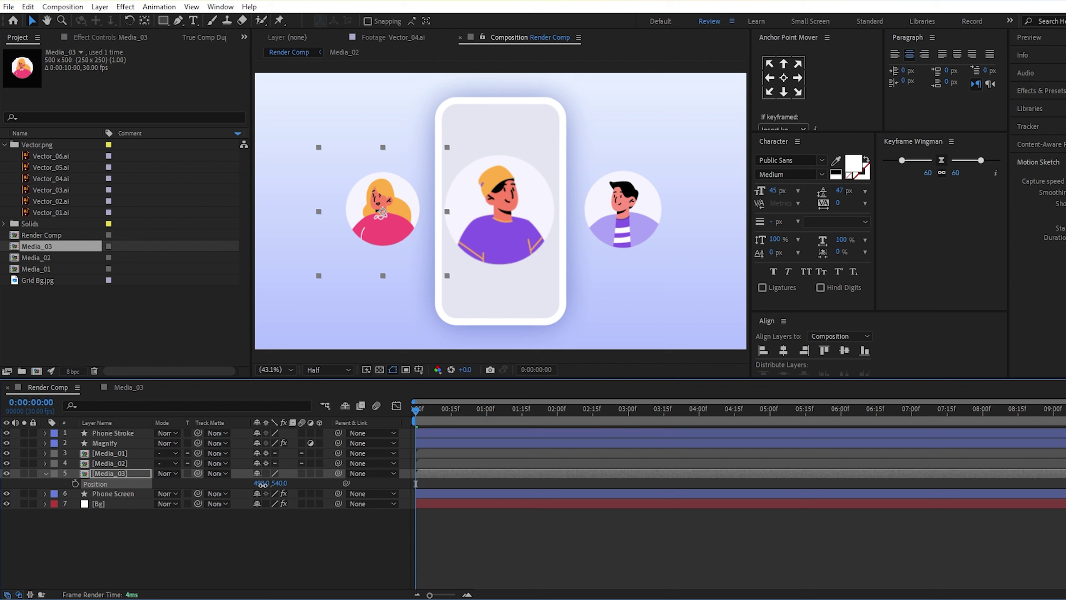
left_click_drag(263, 484, 254, 489)
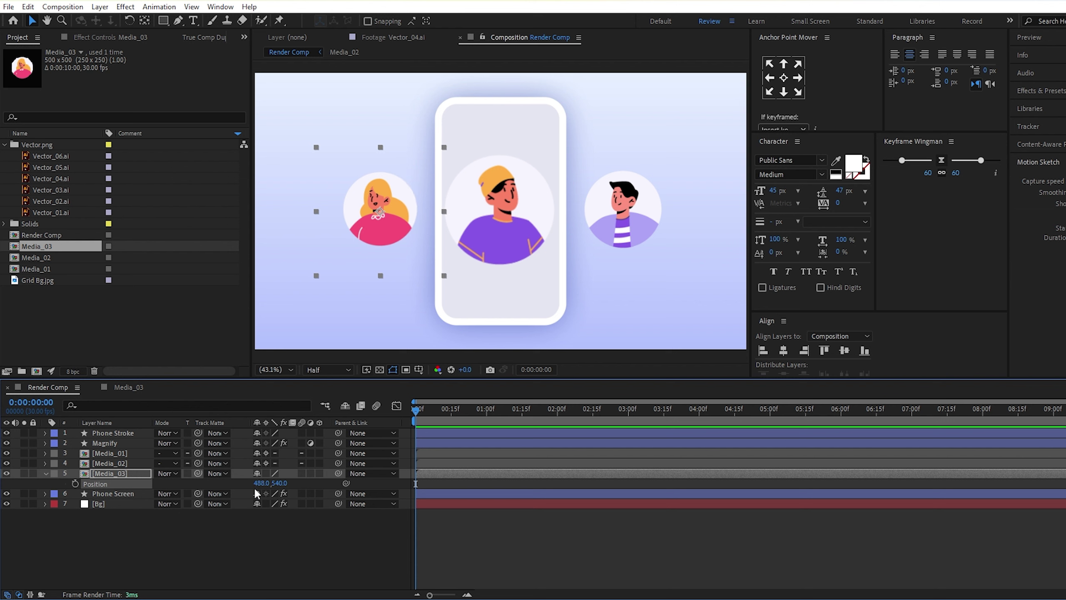
left_click_drag(255, 487, 261, 491)
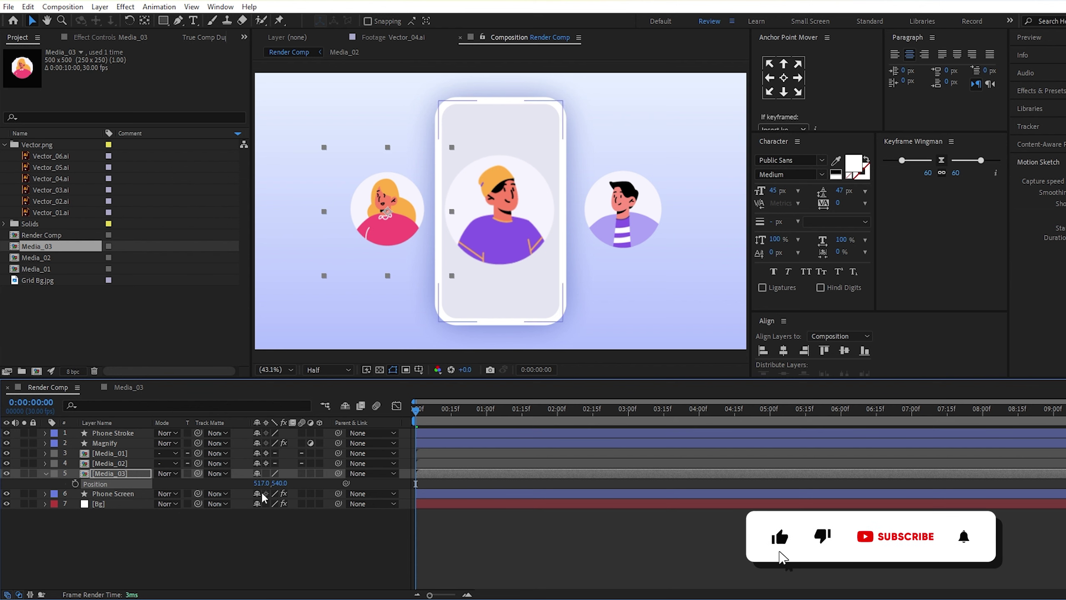
Move Media_02 to X 1412 and collapse both avatar layers' properties
left_click(130, 464)
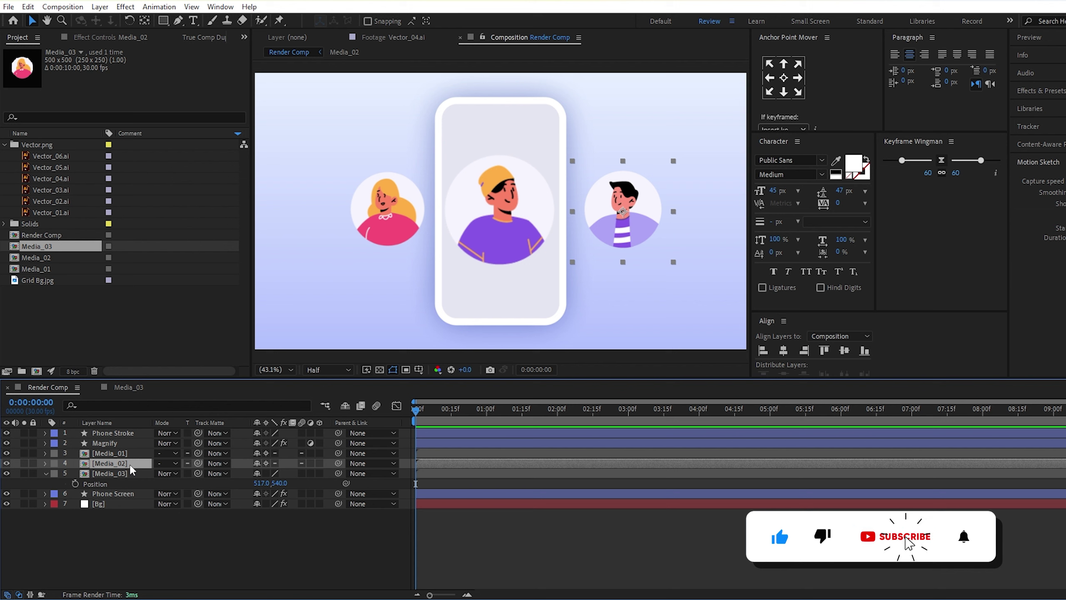
key("p")
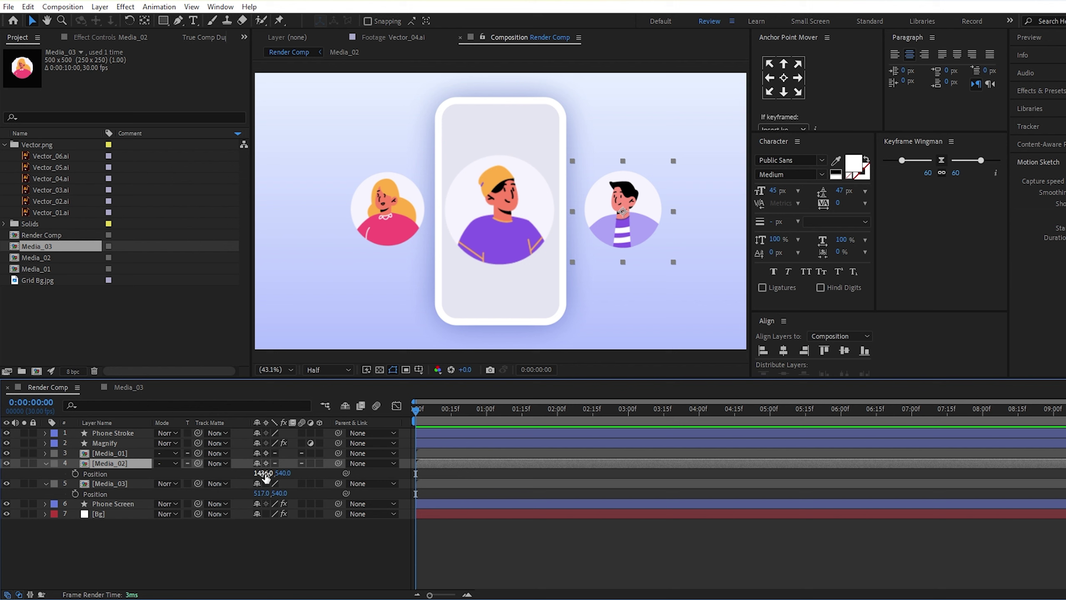
left_click_drag(263, 475, 252, 475)
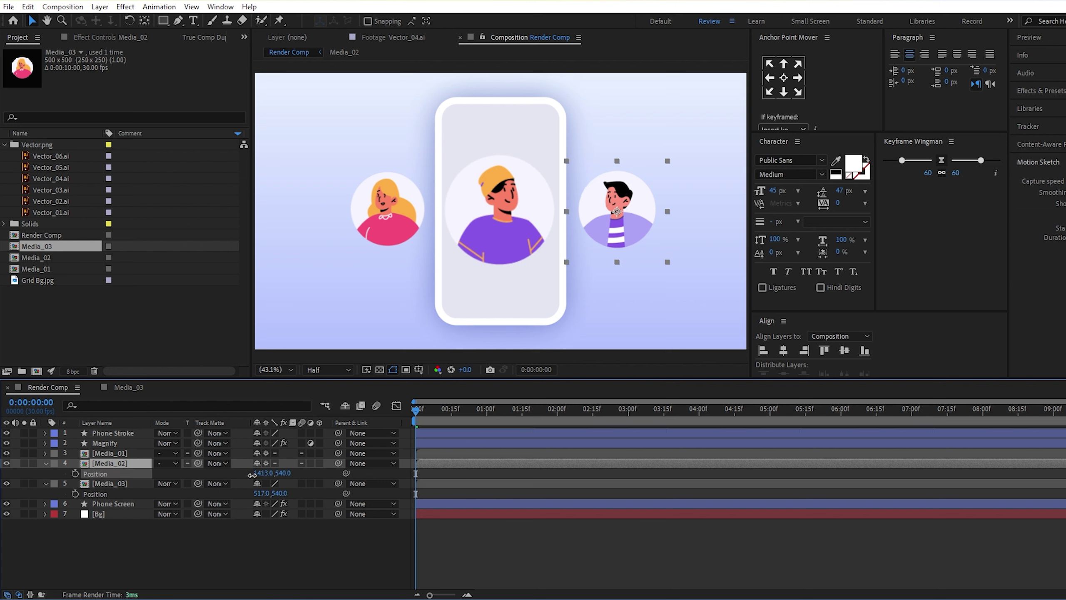
left_click_drag(252, 474, 252, 474)
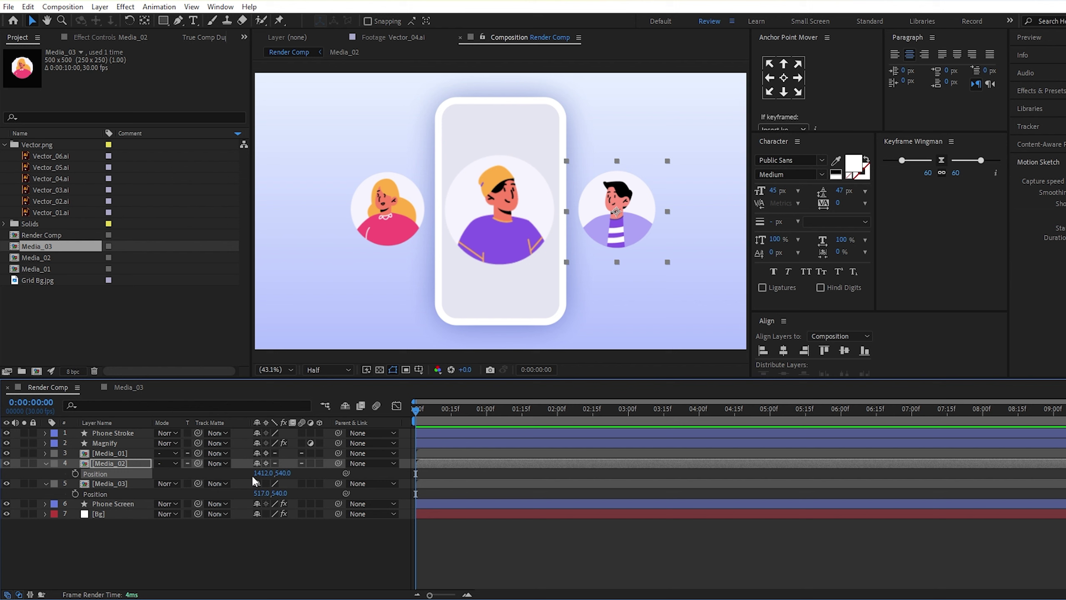
left_click(46, 462)
left_click(45, 473)
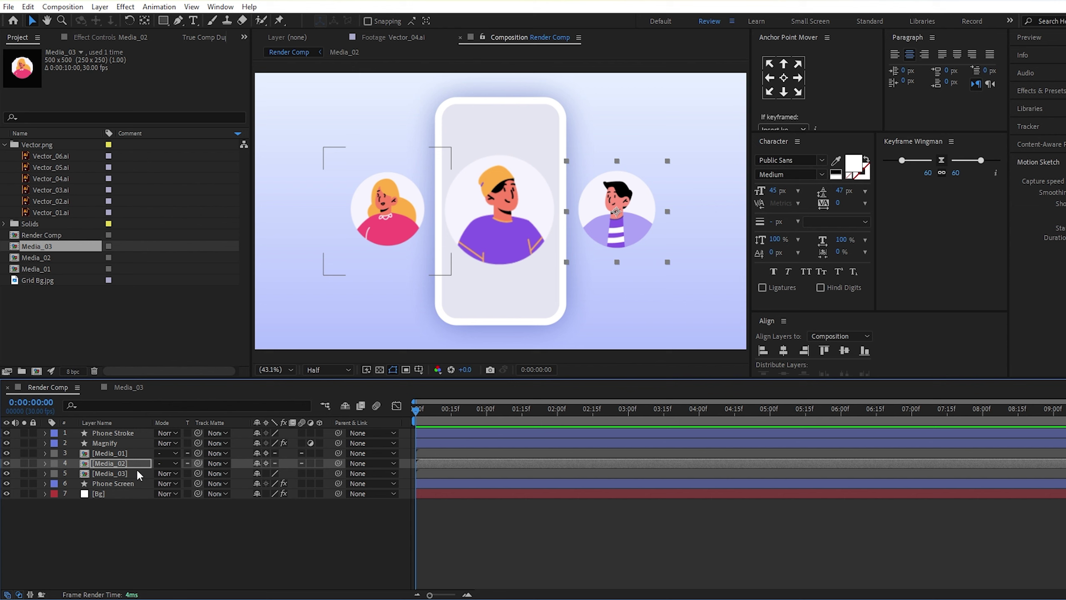
Add a new null object as a guide layer and move it below the Magnify layer
right_click(157, 510)
mouse_move(196, 379)
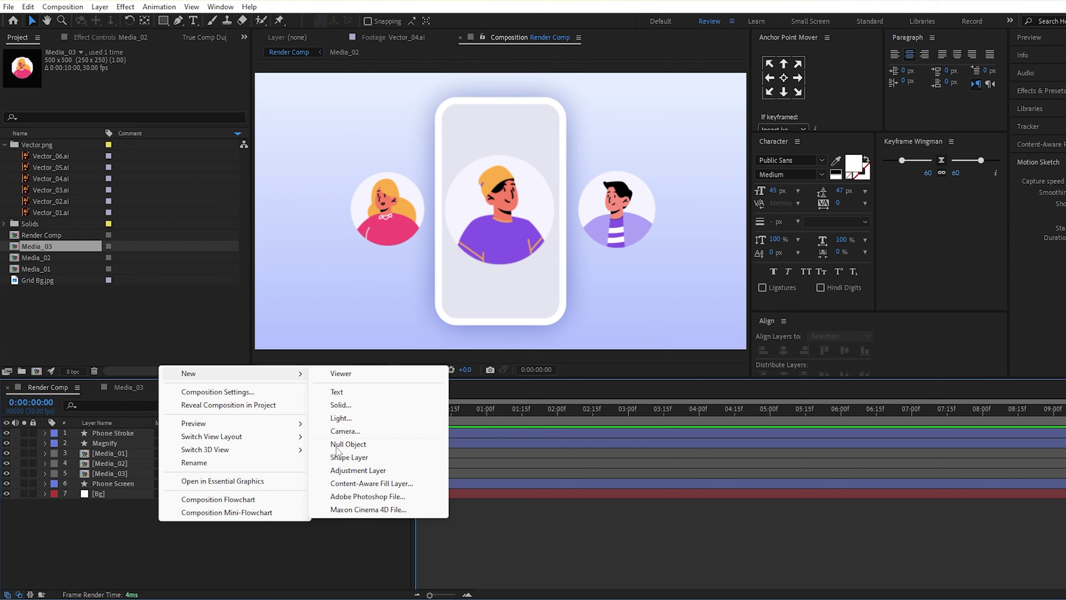
left_click(349, 444)
right_click(111, 432)
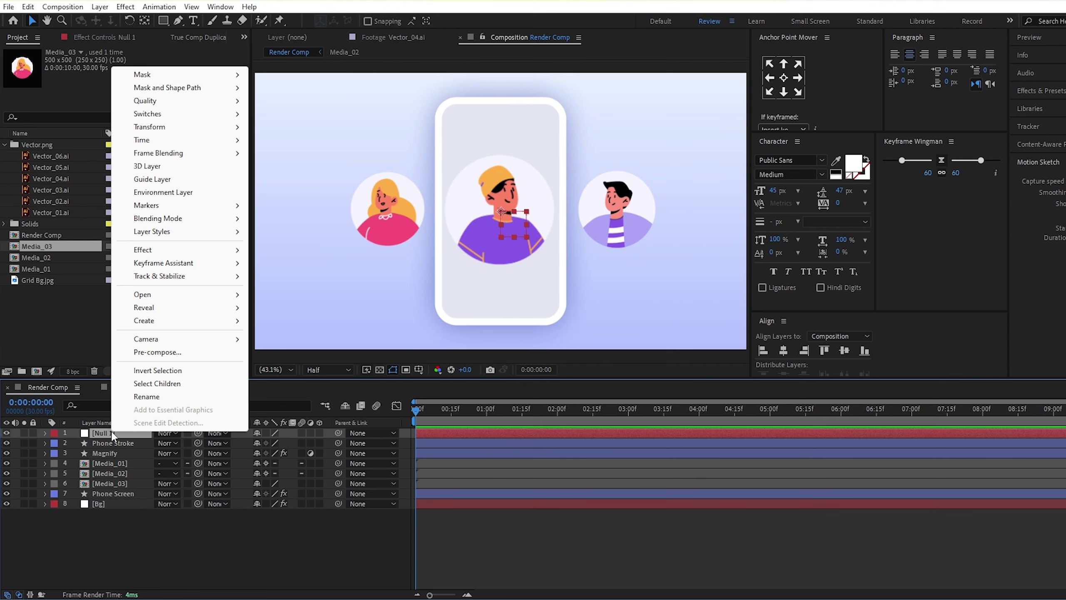
left_click(156, 180)
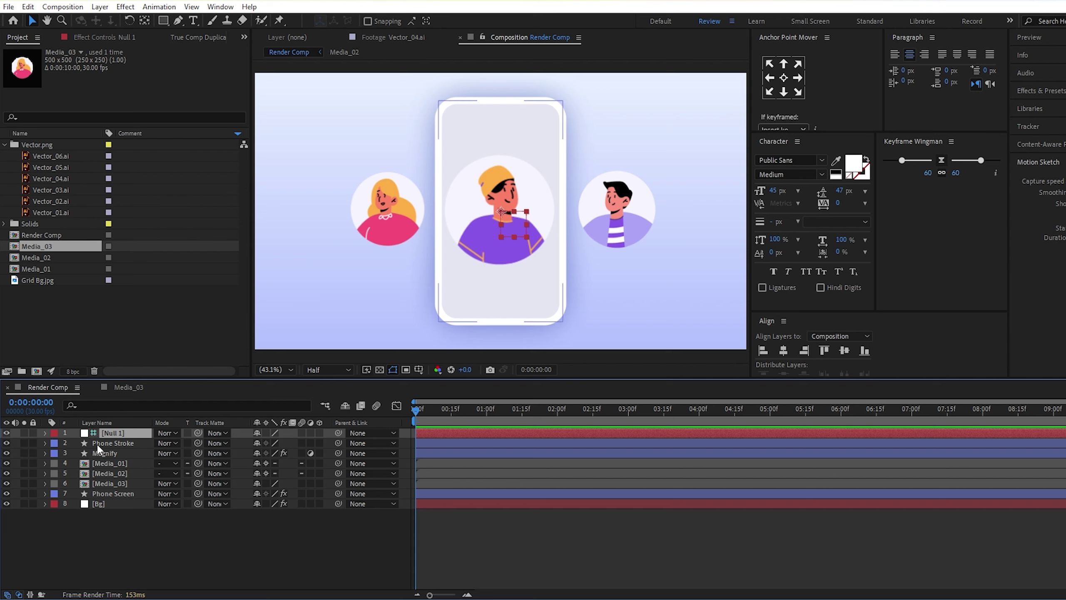
right_click(114, 435)
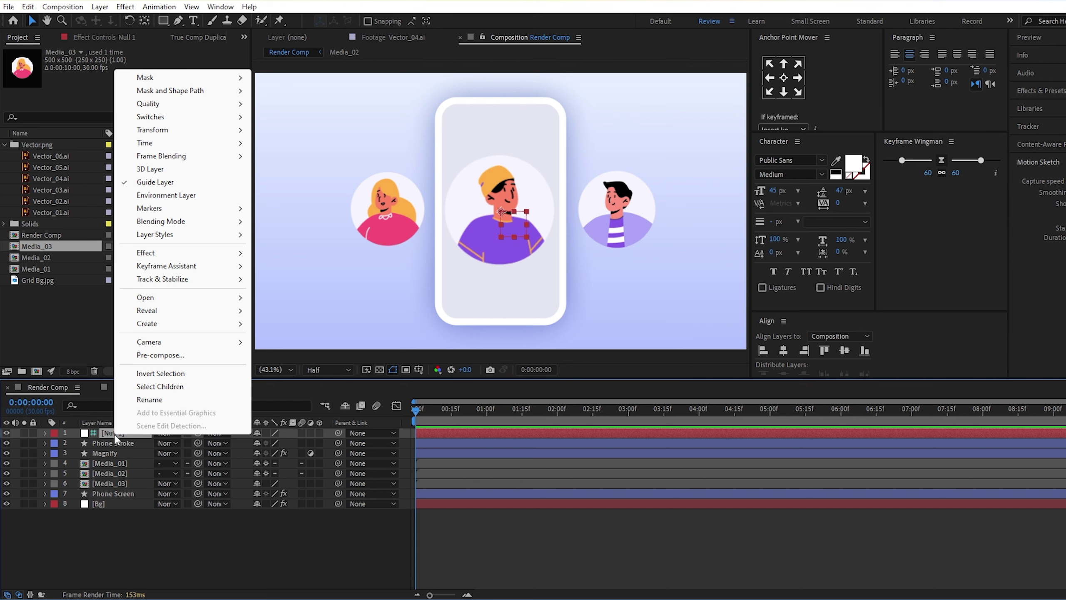
key("Escape")
key("g")
mouse_move(112, 439)
left_mouse_down()
mouse_move(126, 475)
mouse_move(118, 457)
left_mouse_up()
Rename the null layer to 'Image Control'
right_click(117, 454)
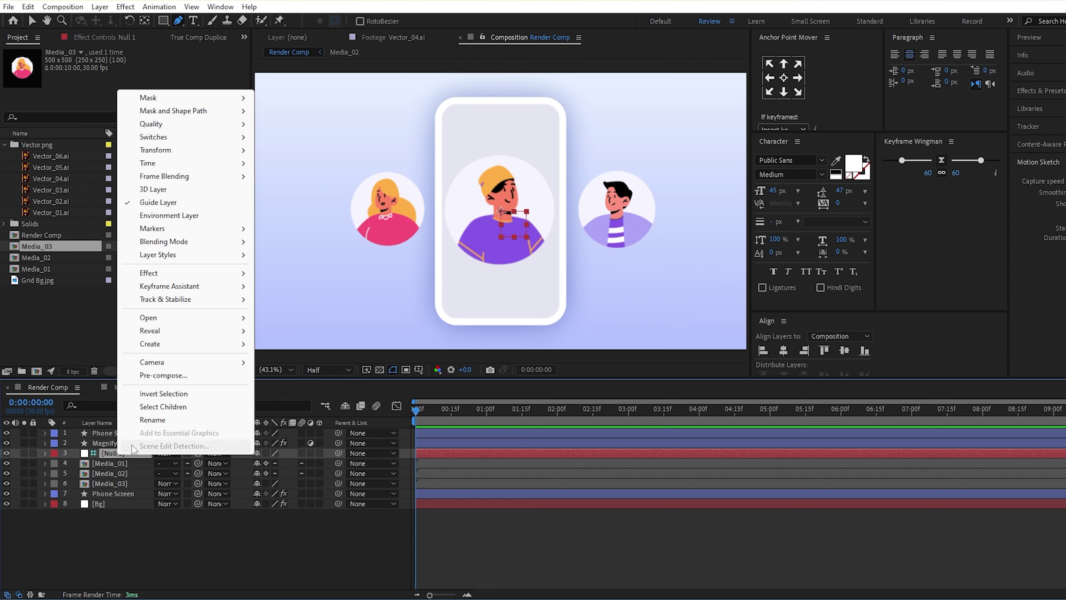
left_click(152, 420)
key("BackSpace")
left_click(116, 453)
type("Image Cont")
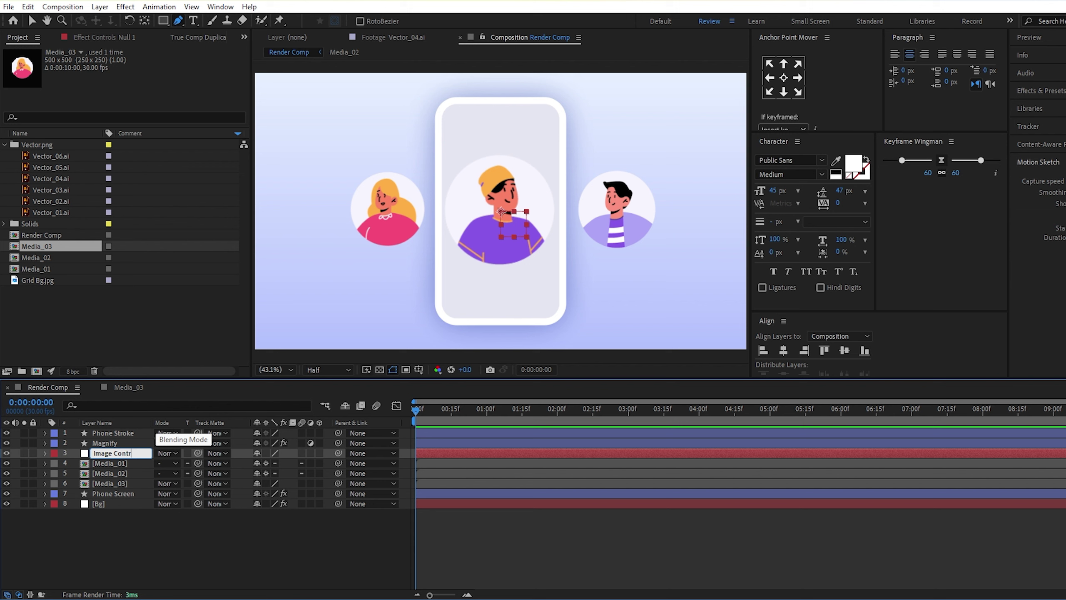
type("ol")
left_click(123, 528)
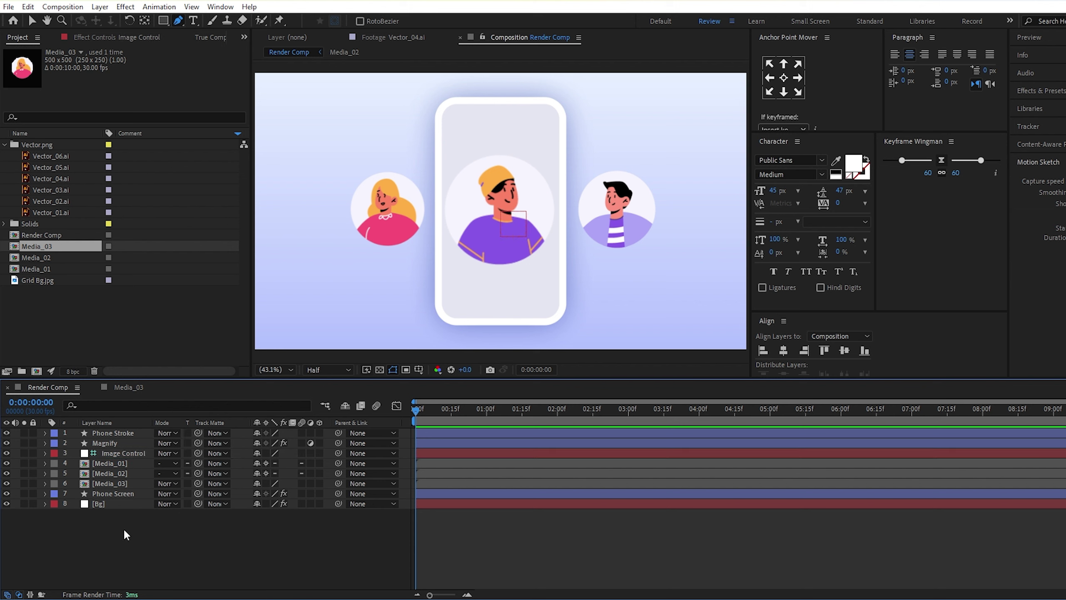
Parent Media_01, Media_02 and Media_03 to Image Control
left_click(113, 462)
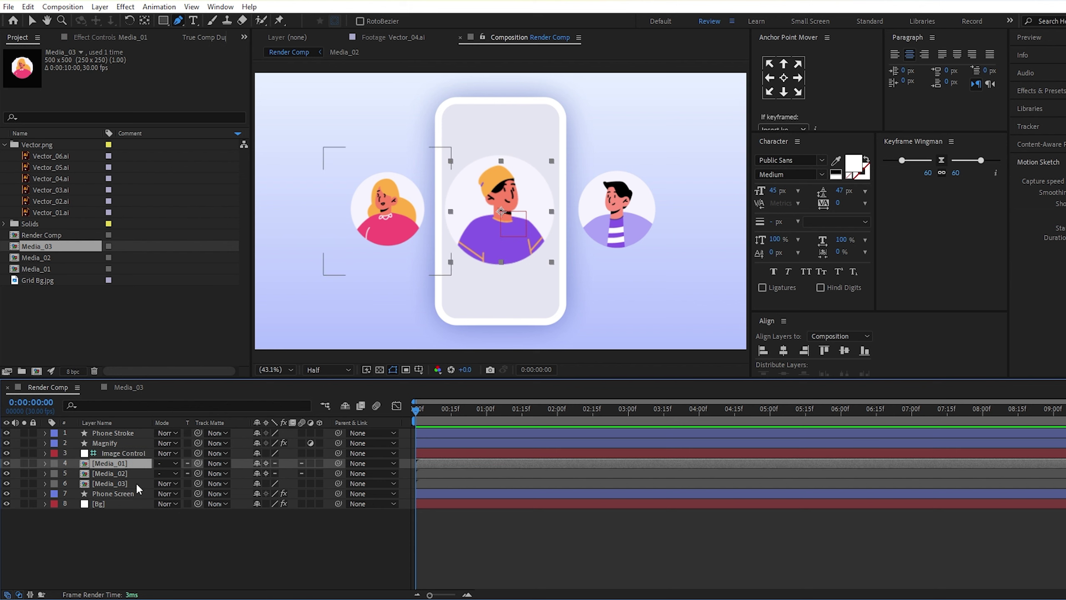
left_click(128, 480, "shift")
mouse_move(338, 463)
left_mouse_down()
mouse_move(135, 461)
mouse_move(118, 451)
left_mouse_up()
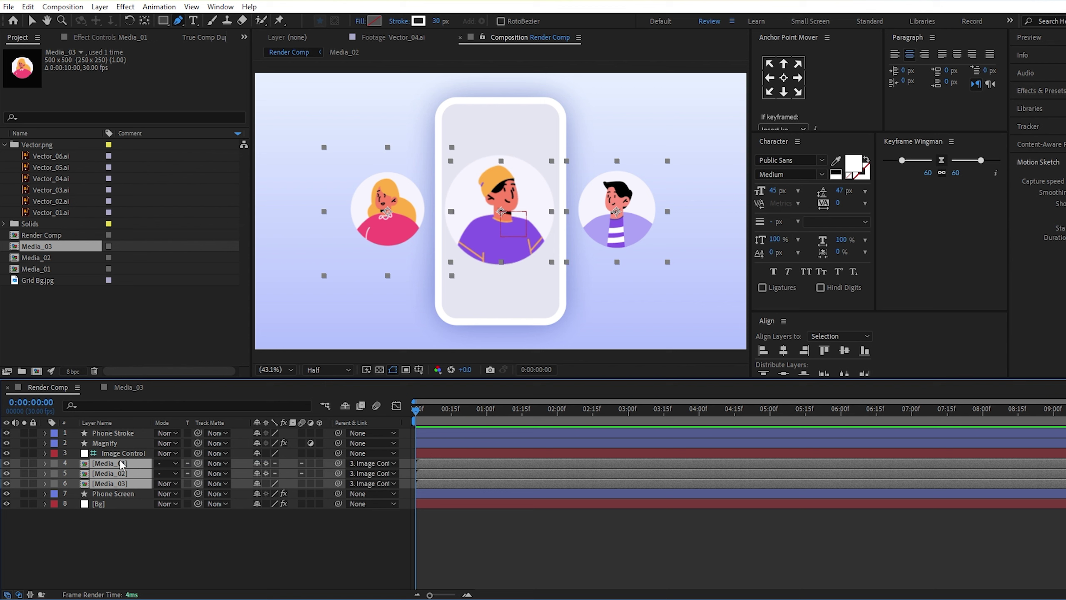
left_click(125, 532)
left_click(135, 453)
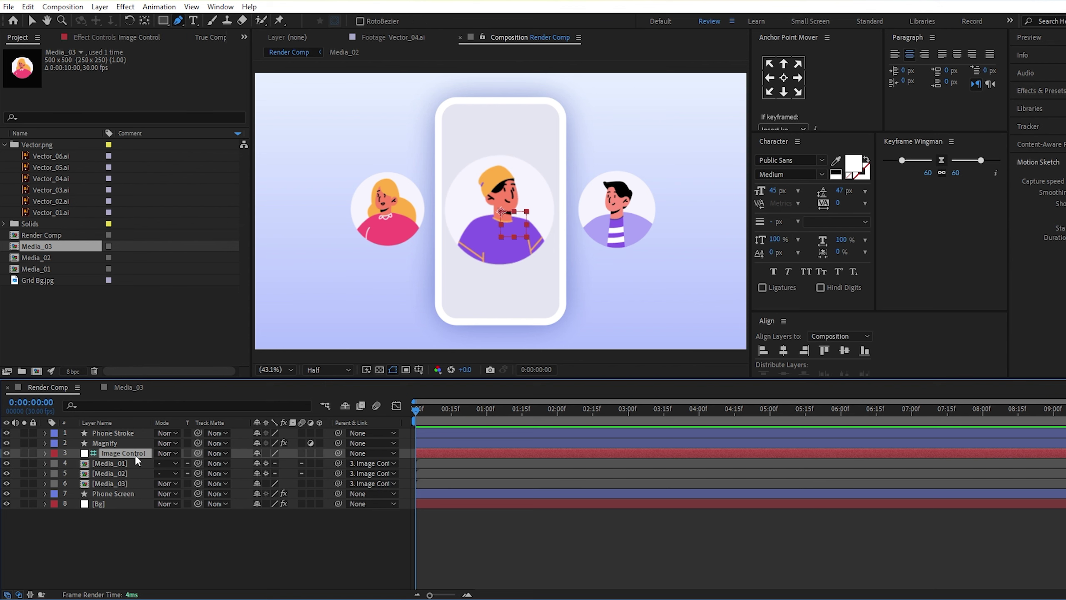
Shift the avatar row right so the first avatar fills the phone, and set the first Position keyframe
key("p")
left_click_drag(261, 463, 521, 467)
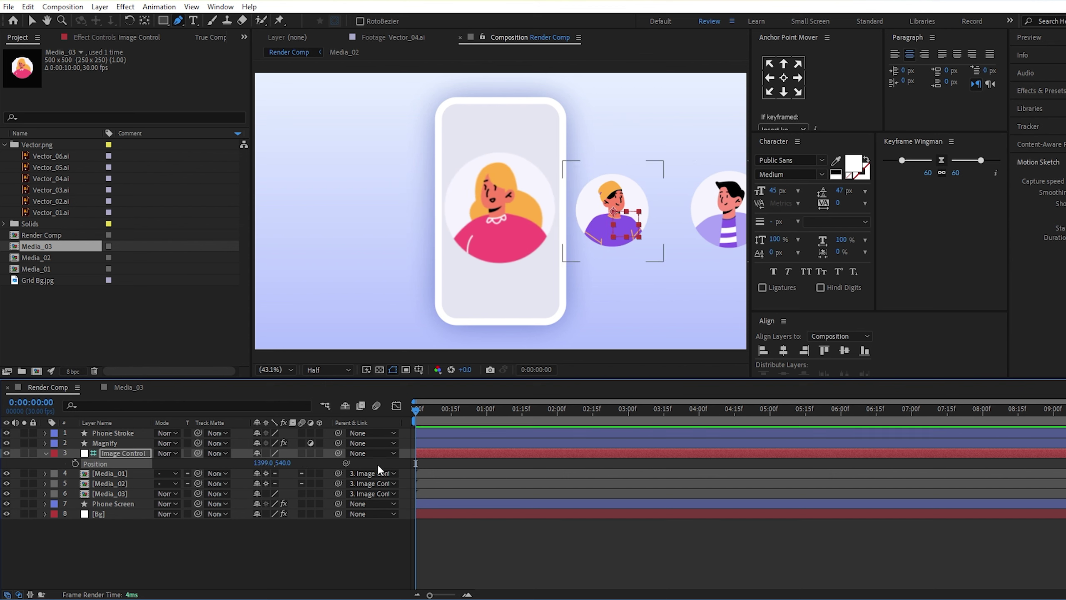
left_click(131, 494)
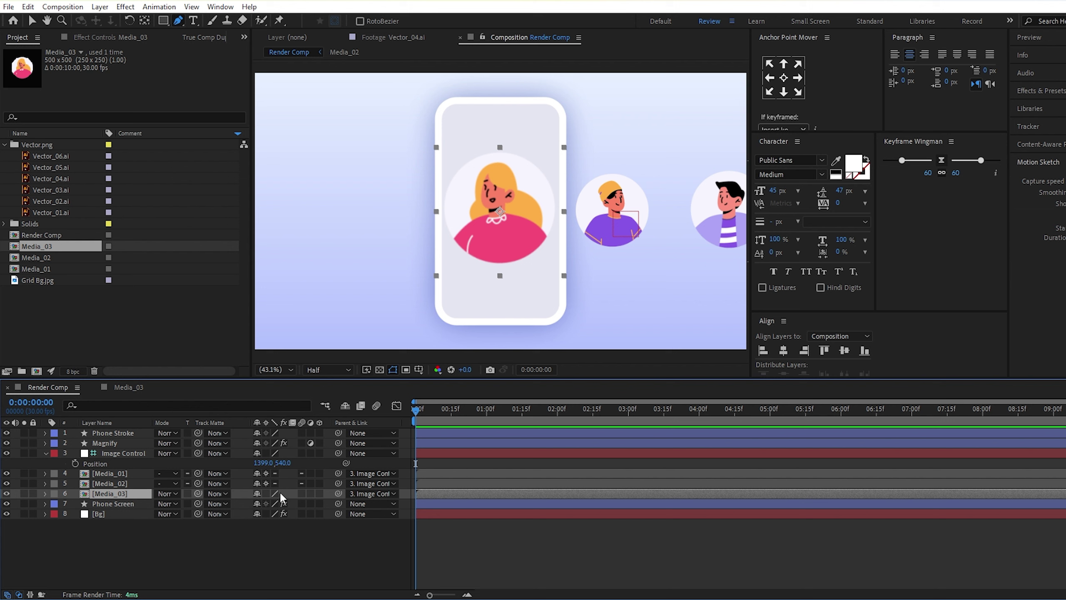
left_click(265, 494)
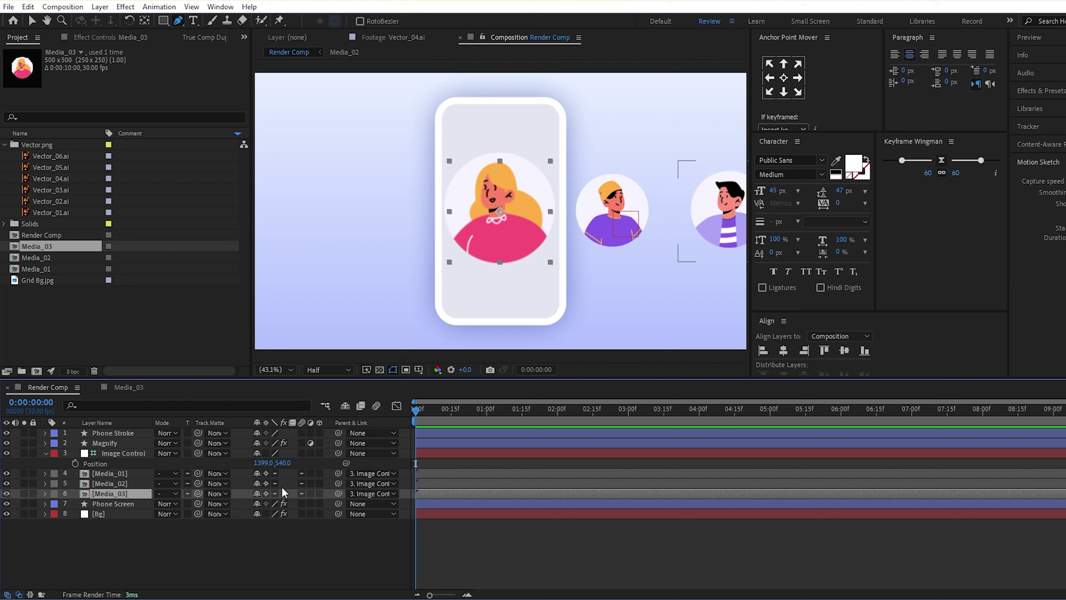
left_click(164, 545)
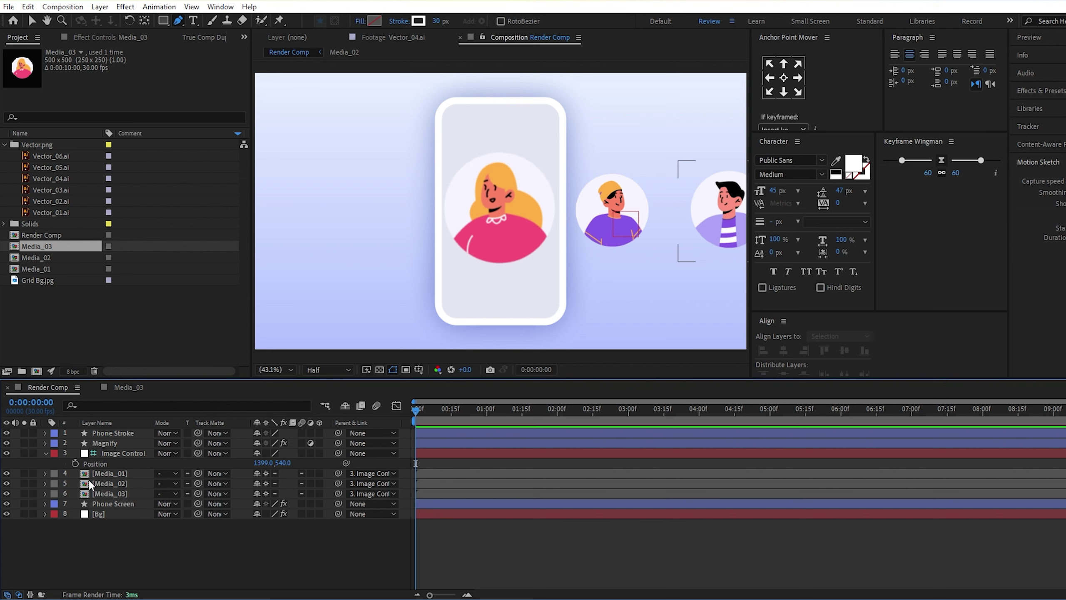
left_click(75, 463)
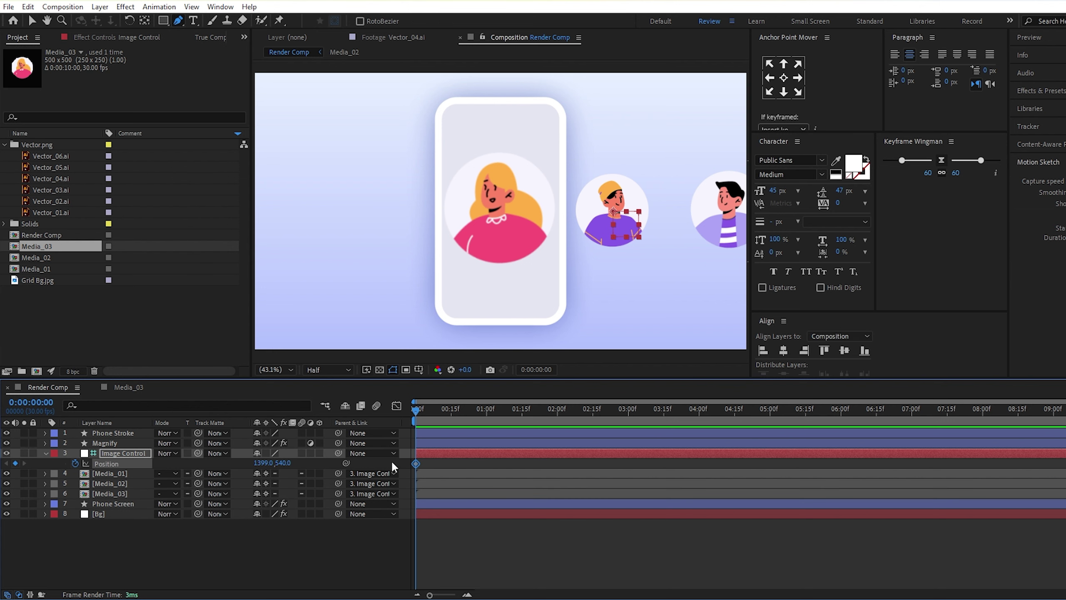
Keyframe Image Control Position at 1, 2 and 3 s: purple-shirt centred, striped-shirt centred, then avatars slid out left
left_click(485, 413)
left_click(486, 413)
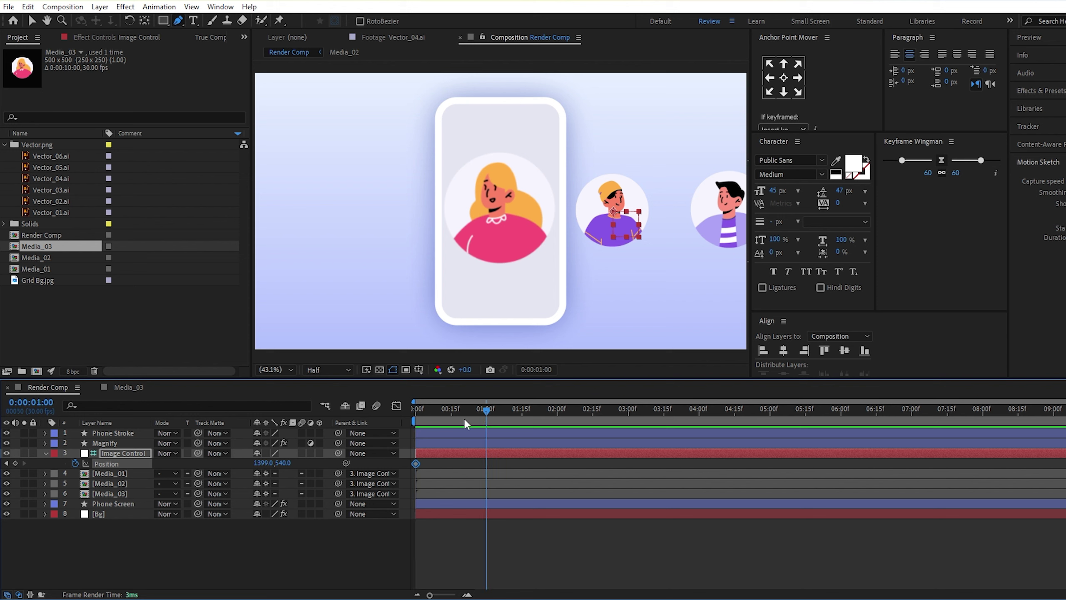
left_click_drag(268, 462, 15, 478)
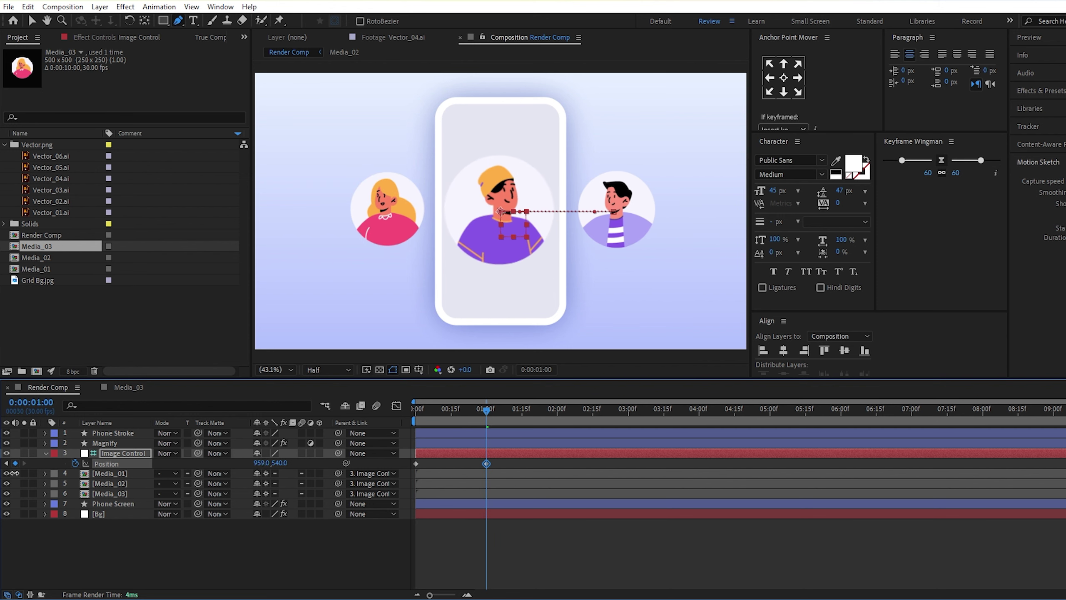
left_click(557, 410)
left_click_drag(260, 464, 4, 472)
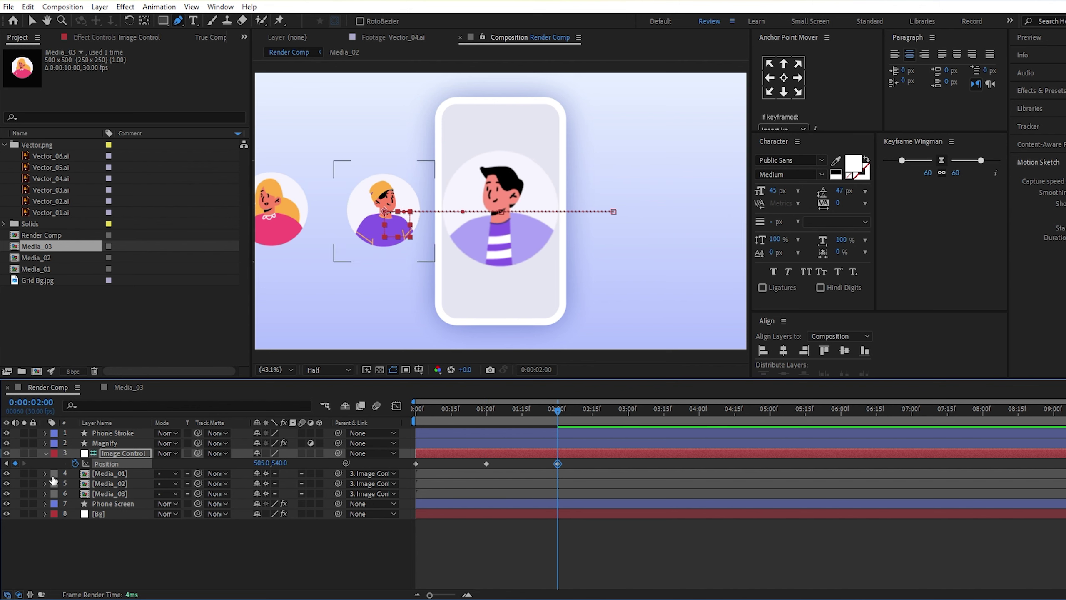
left_click(629, 410)
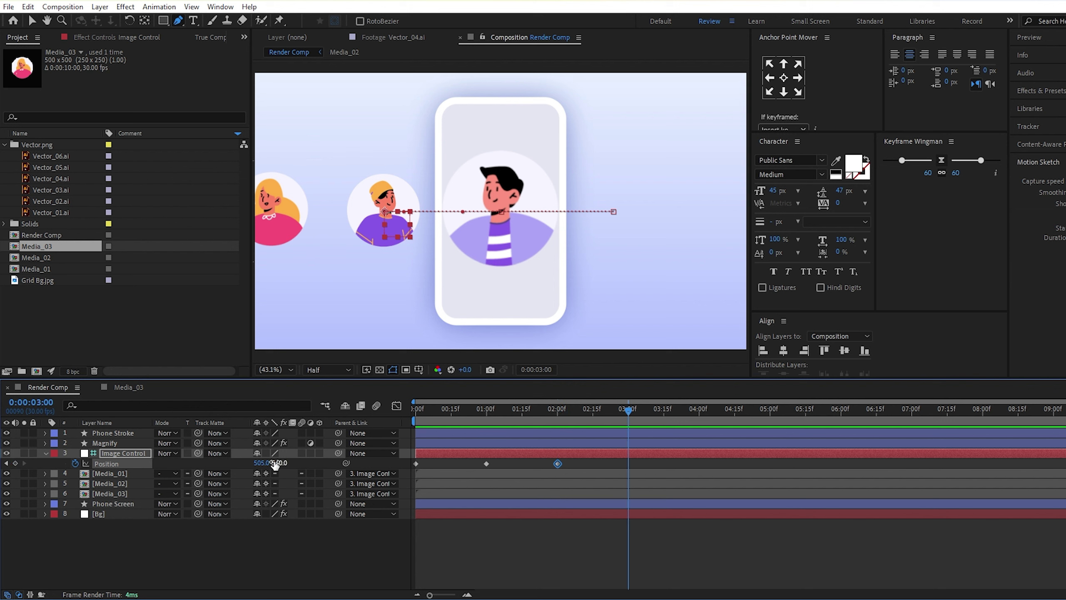
left_click_drag(270, 463, 166, 472)
left_click_drag(264, 462, 4, 463)
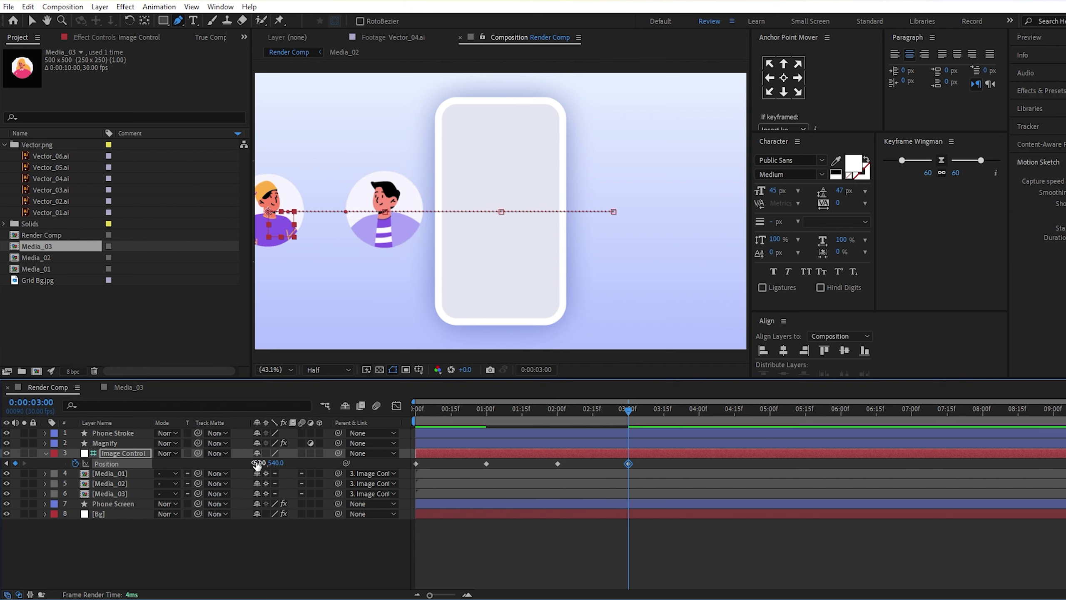
left_click_drag(259, 463, 248, 463)
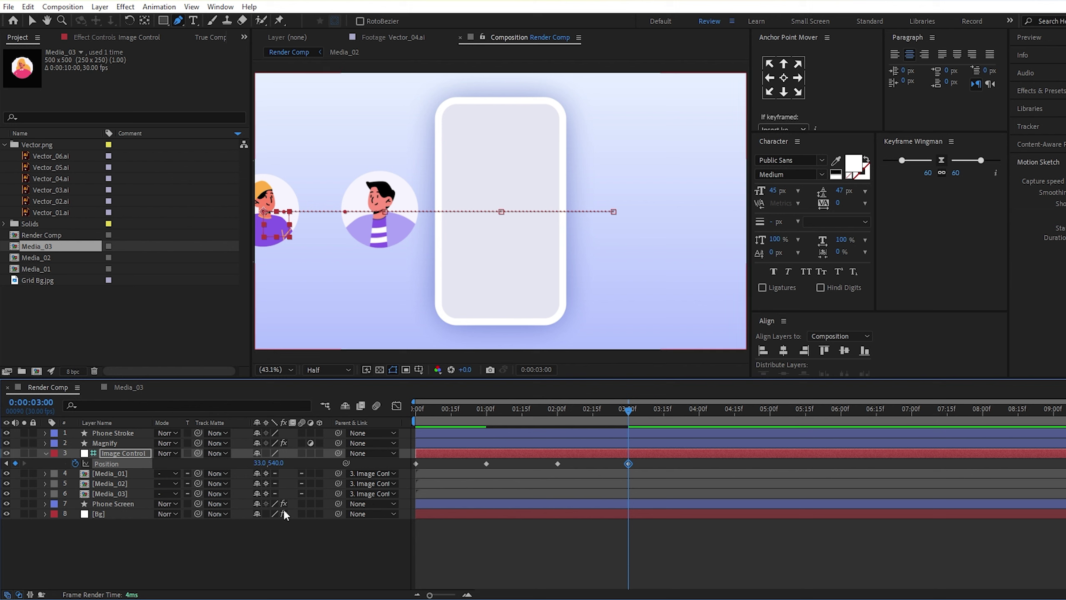
Apply Easy Ease to all four Position keyframes
left_click_drag(641, 468, 412, 463)
key("F9")
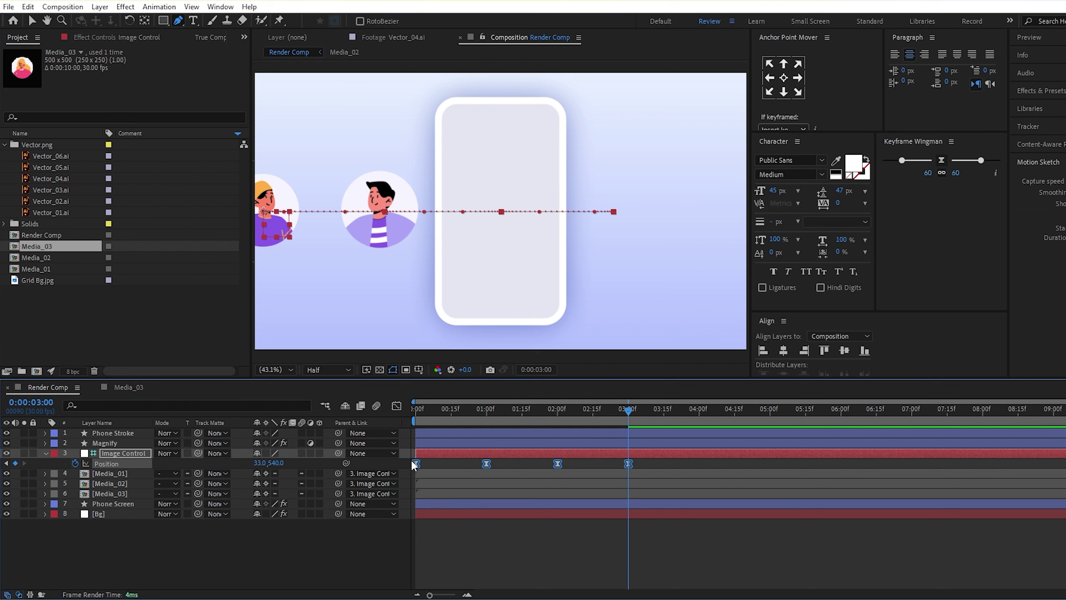
right_click(413, 462)
Set the keyframes' incoming and outgoing influence to 85% in Keyframe Velocity
left_click(545, 442)
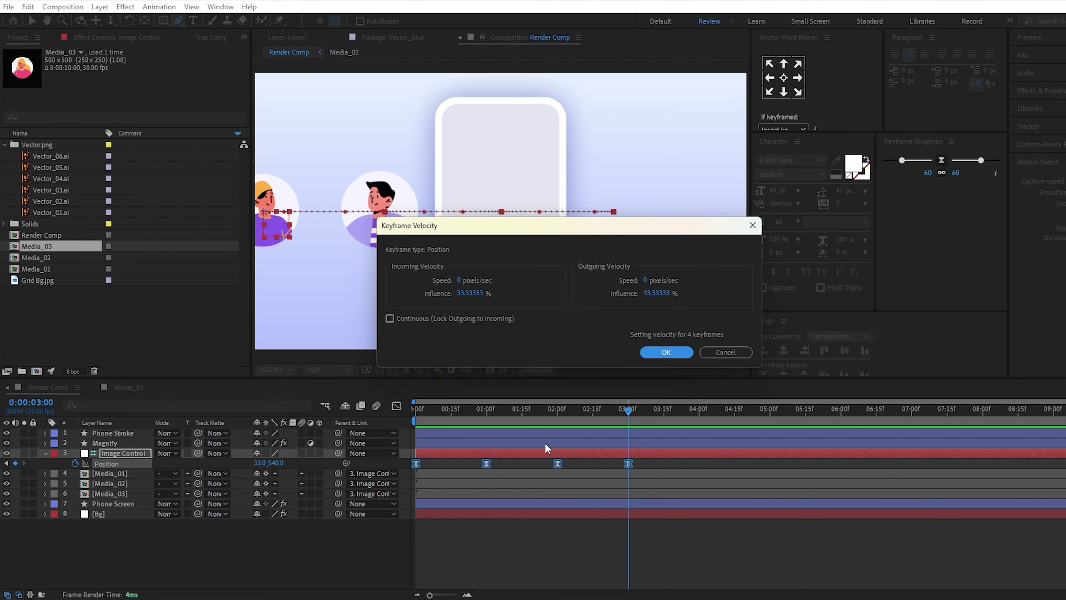
left_click(473, 294)
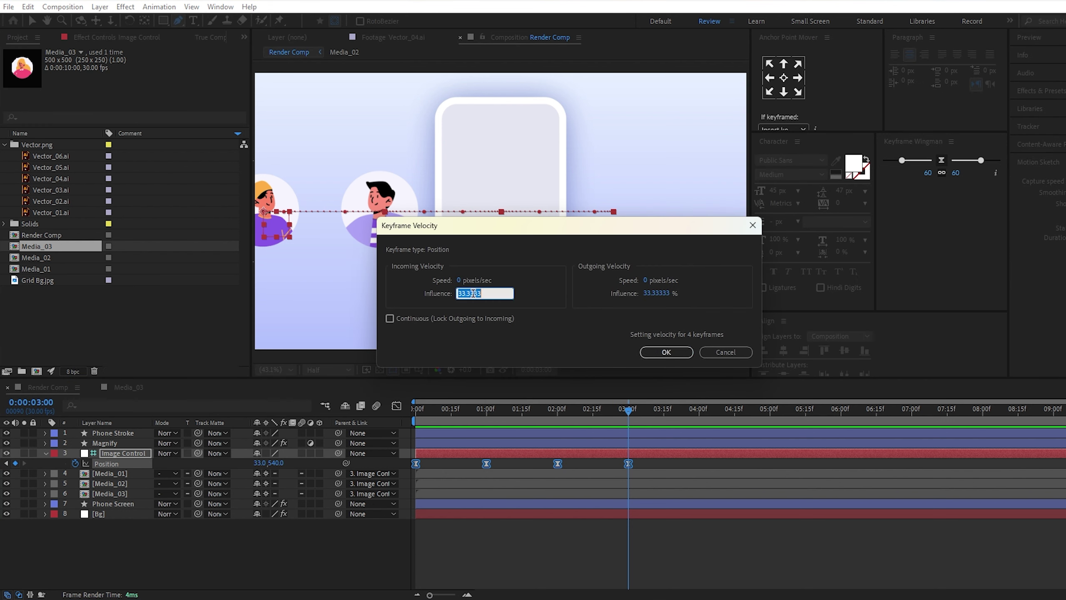
type("85")
left_click(649, 293)
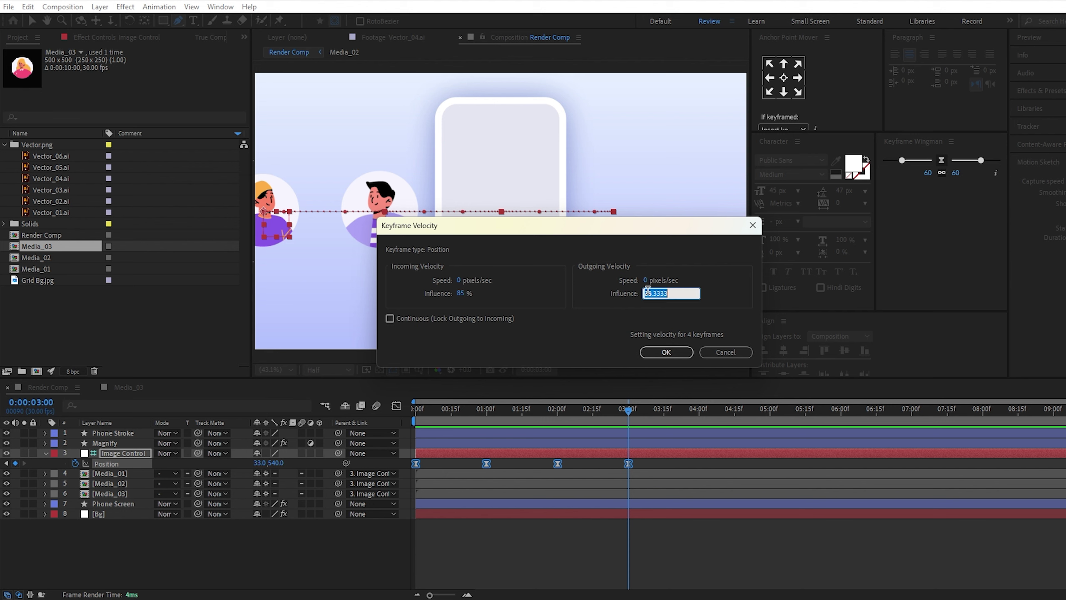
type("85")
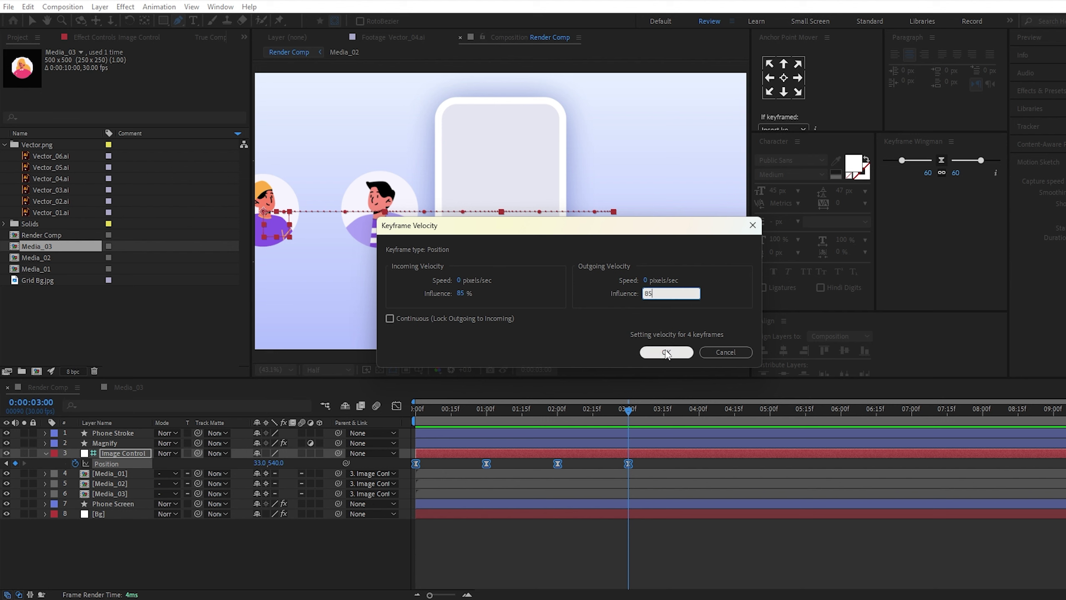
left_click(664, 355)
left_click(665, 353)
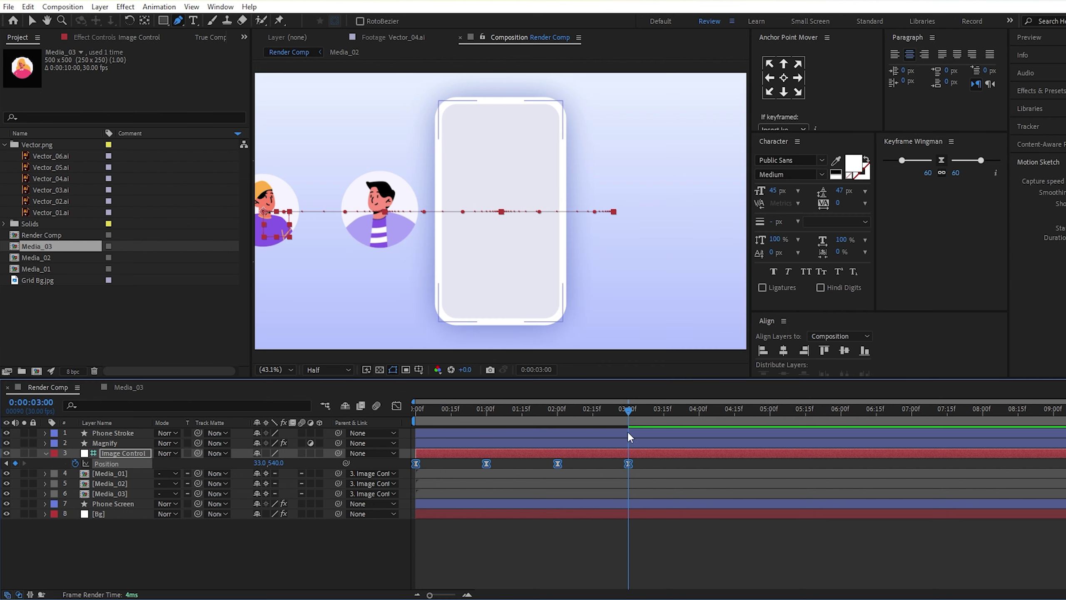
End the work area at 3 seconds and preview the carousel from the start
key("n")
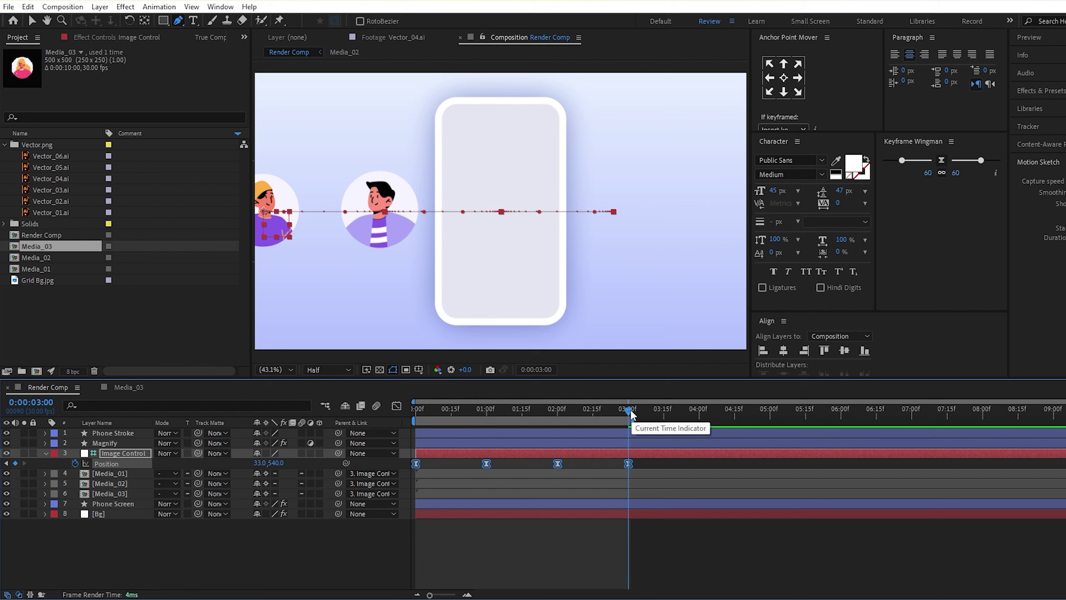
key("Home")
key("space")
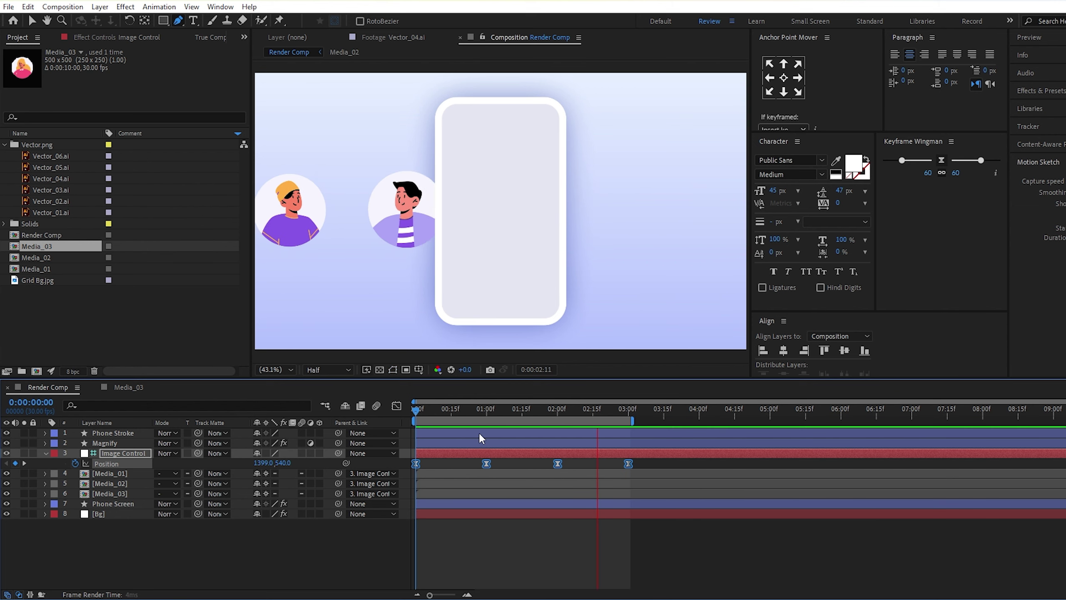
key("space")
key("space")
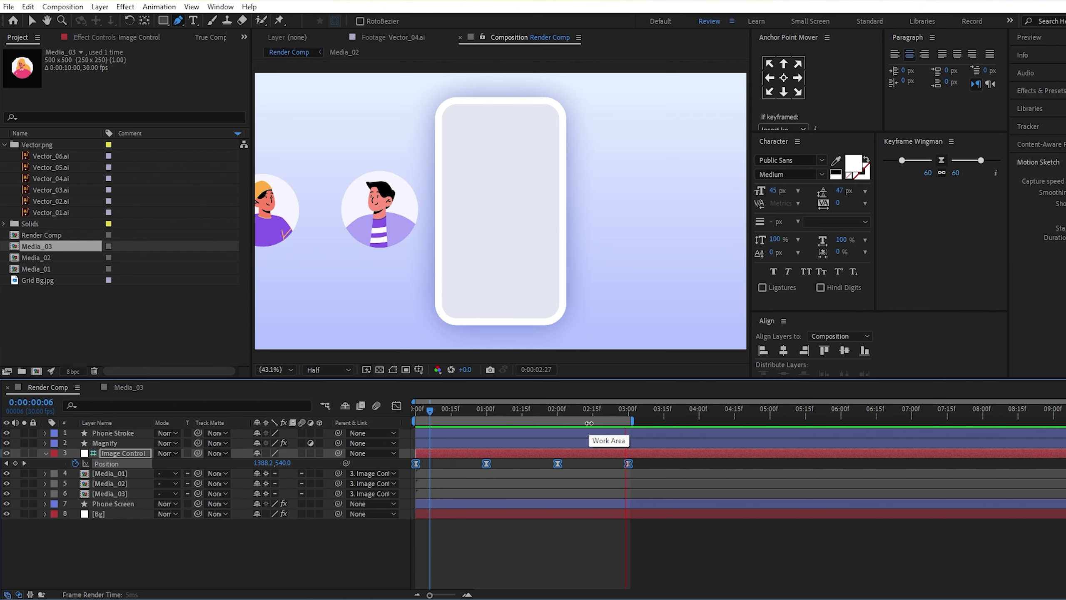
key("space")
Extend the work area to about 5:20 and scale Media_01–03 down to 75%
left_click_drag(633, 420, 818, 420)
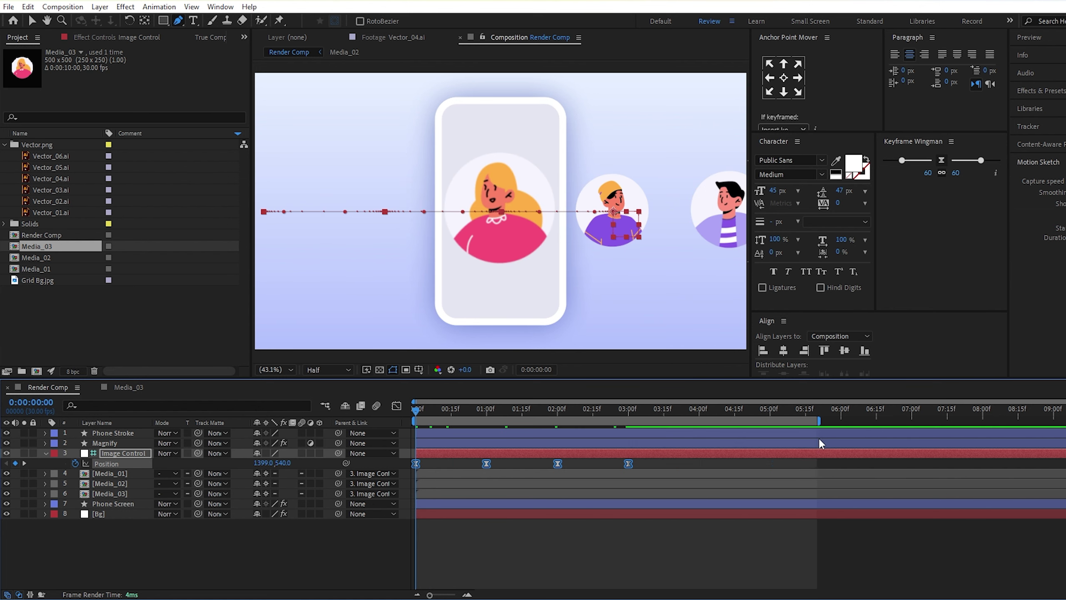
left_click(545, 473)
left_click_drag(477, 410, 485, 410)
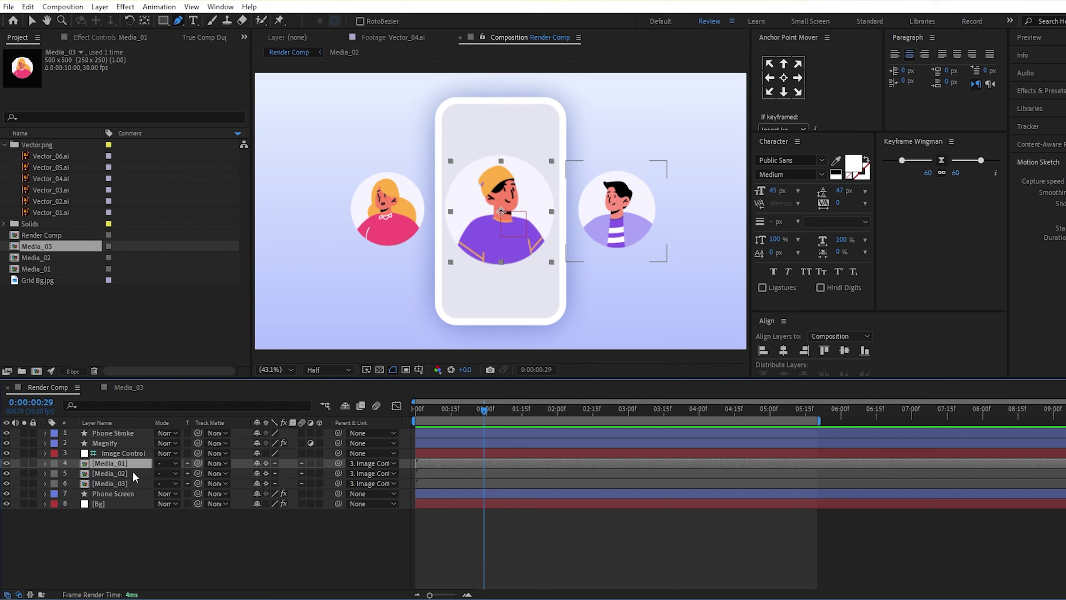
left_click(133, 483, "shift")
key("s")
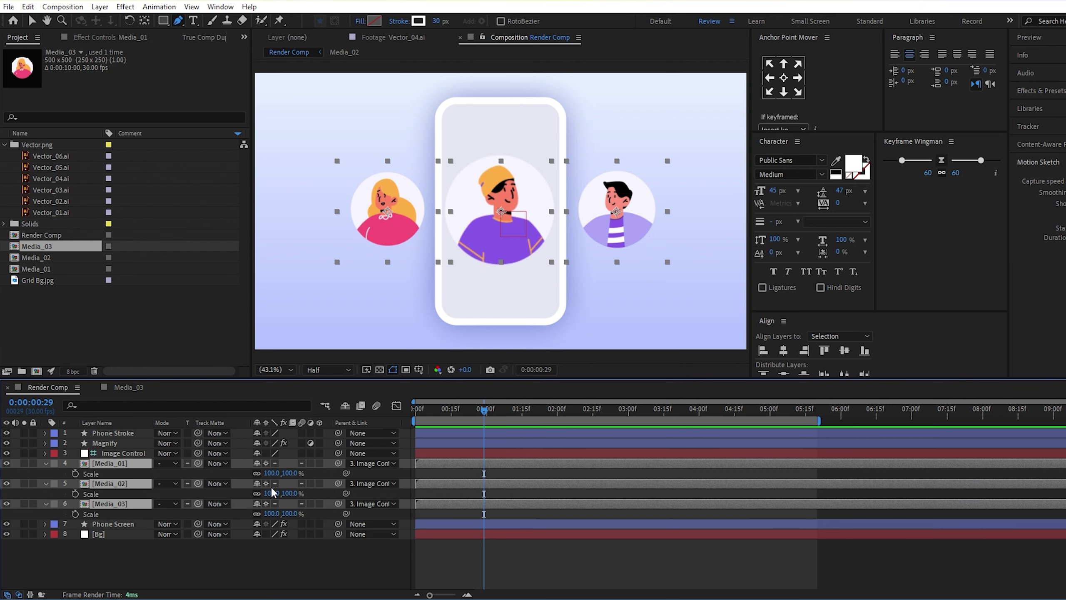
left_click(273, 473)
key("Return")
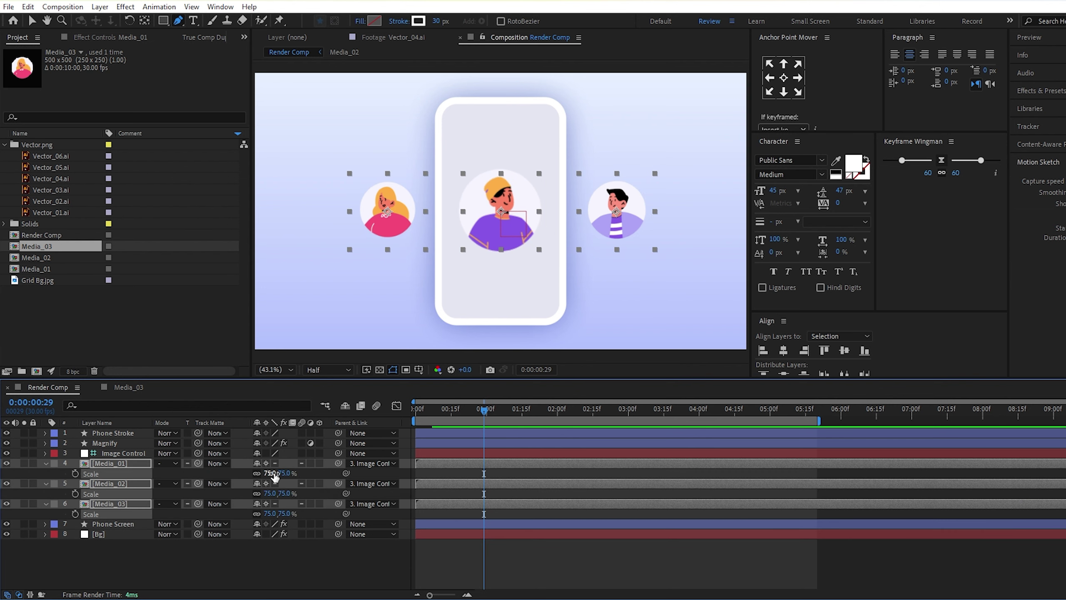
Preview the carousel from the start, then collapse the Media_01 and Media_02 properties
left_click(321, 558)
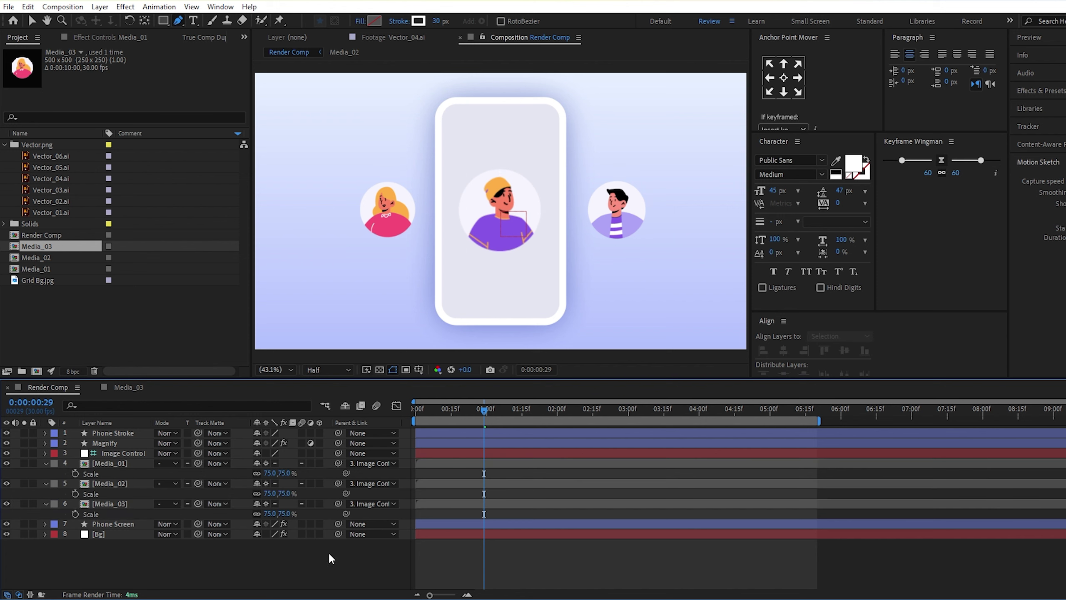
left_click_drag(469, 407, 407, 416)
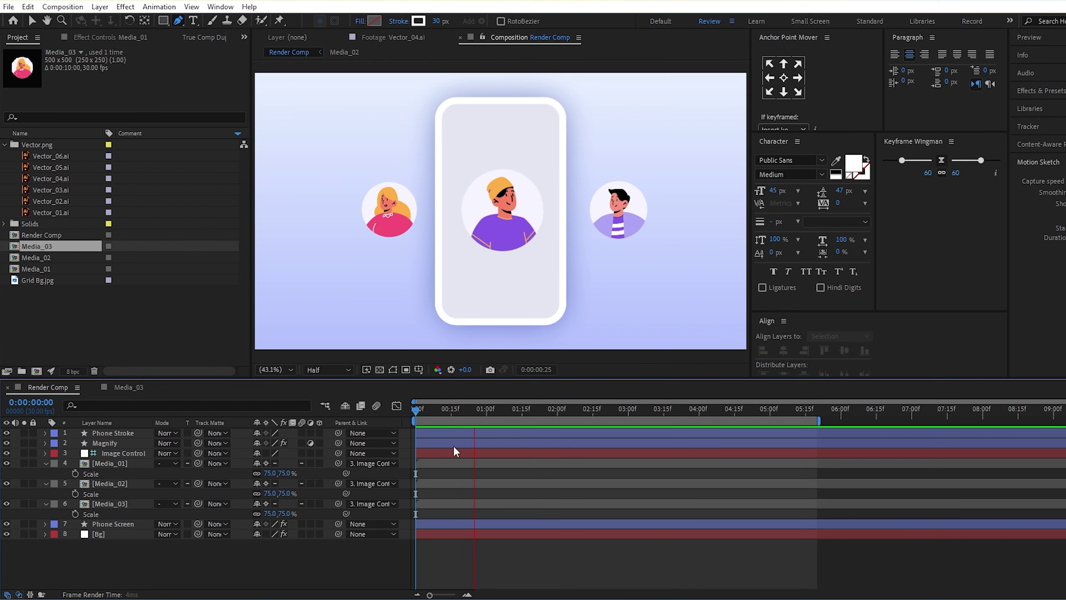
key("space")
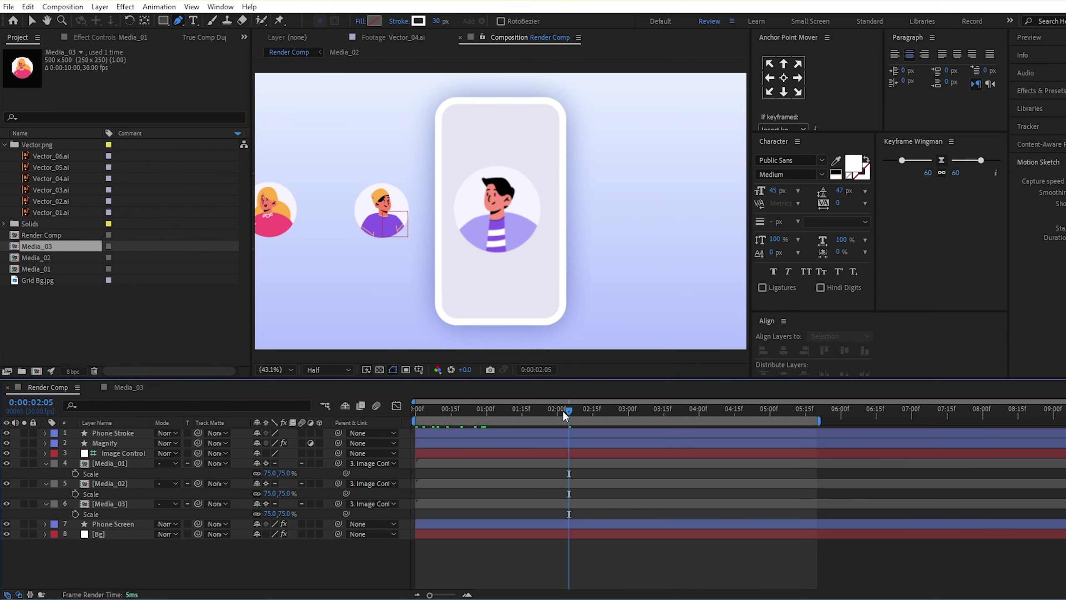
left_click_drag(562, 409, 515, 411)
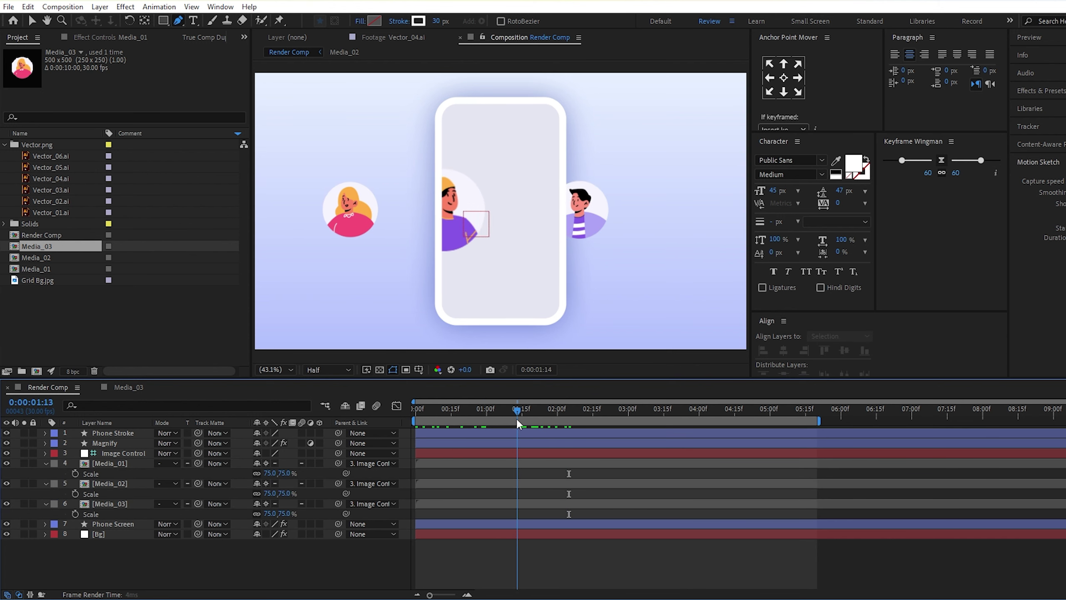
left_click(45, 462)
left_click(45, 473)
Raise the Magnify effect's magnification to 190
left_click(45, 483)
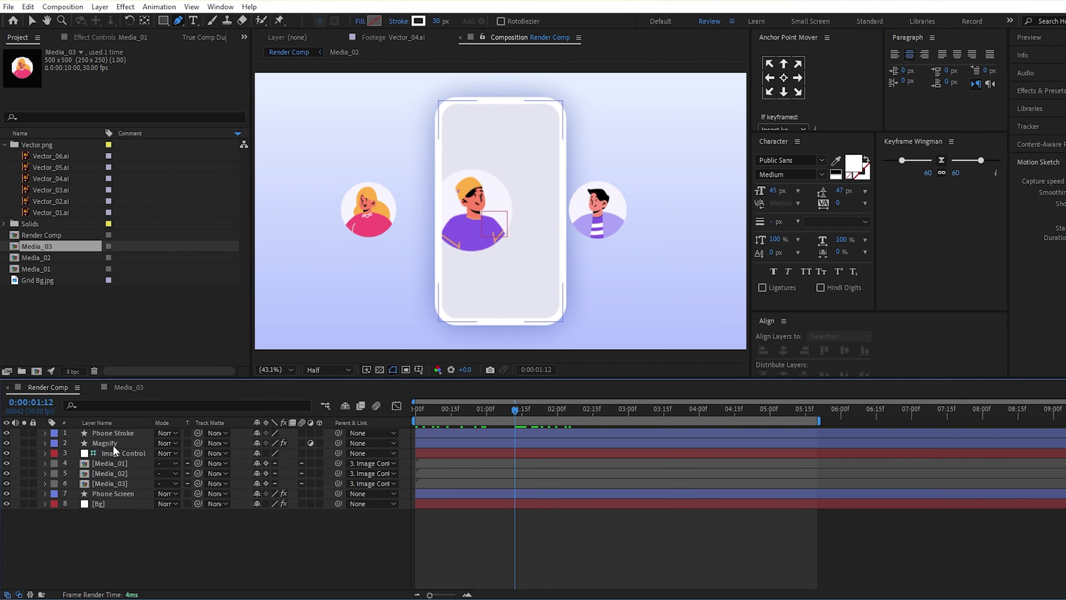
left_click(113, 444)
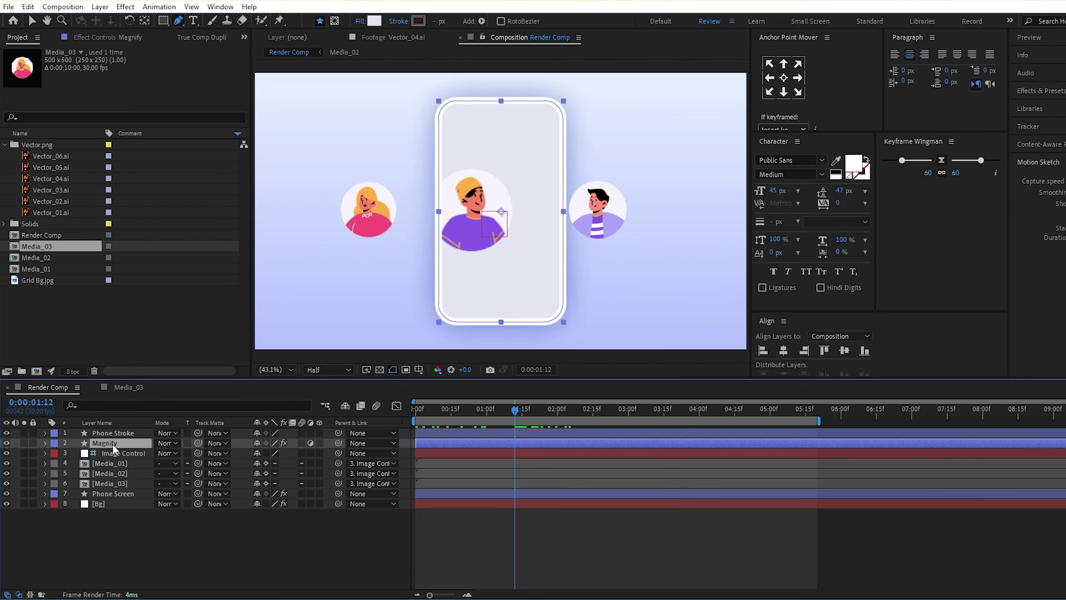
left_click(93, 36)
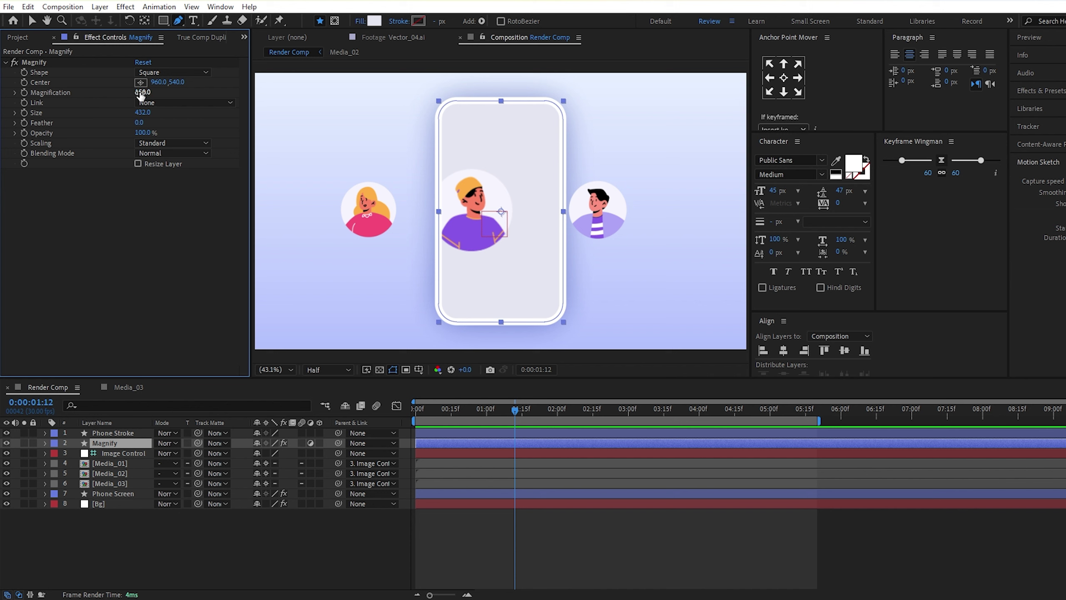
left_click_drag(515, 409, 498, 410)
mouse_move(144, 93)
left_mouse_down()
mouse_move(168, 107)
mouse_move(147, 95)
left_mouse_up()
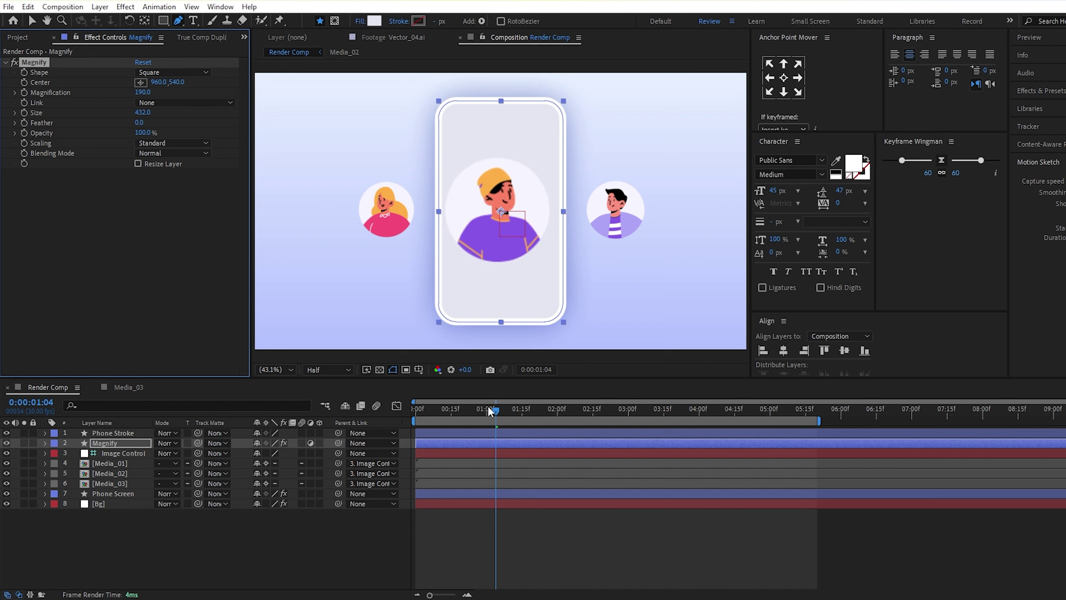
Preview the animation from one second and scrub back to check the magnified avatar
left_click_drag(487, 407, 488, 413)
key("space")
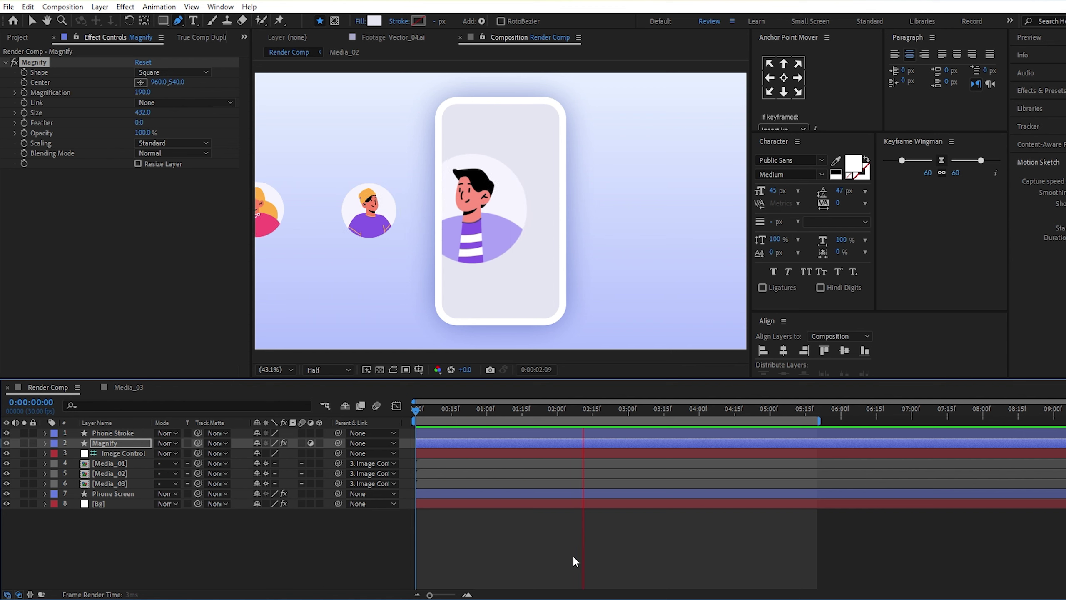
key("space")
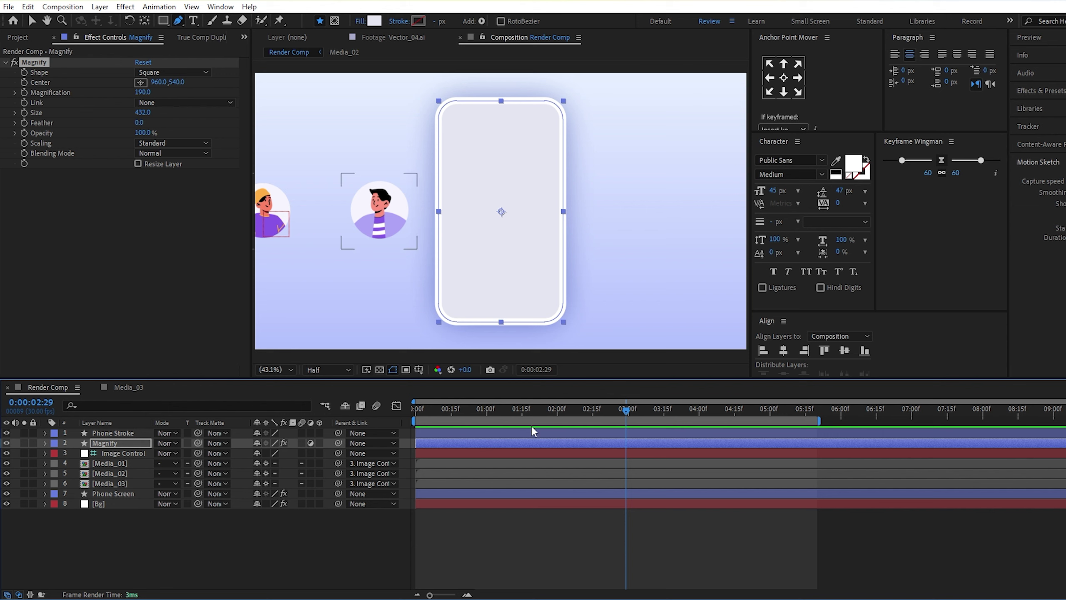
left_click_drag(583, 409, 479, 430)
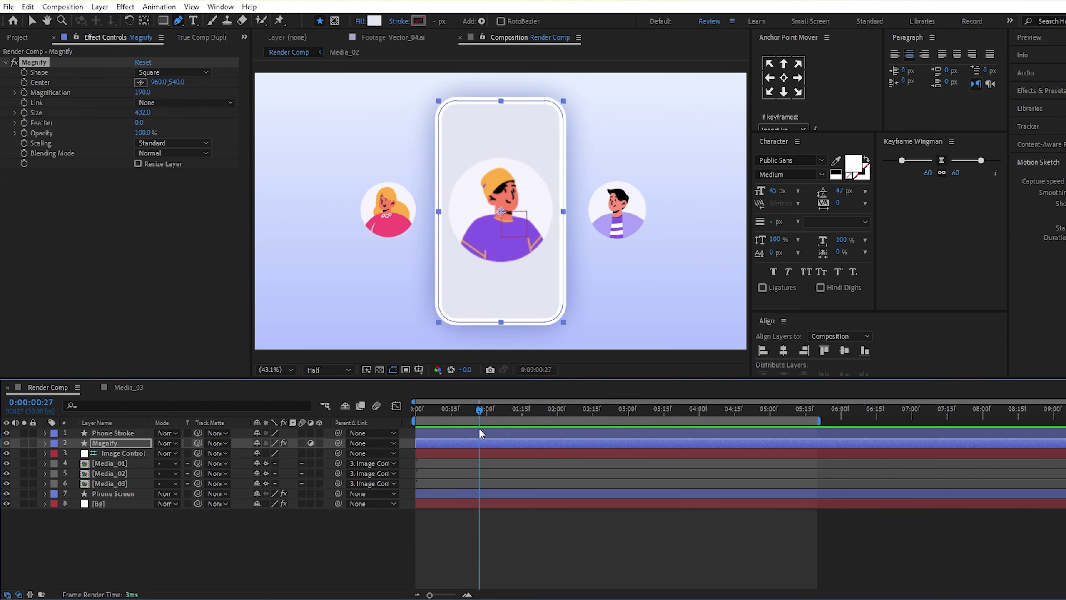
Scale Media_01, Media_02 and Media_03 up to 95%
left_click(123, 462)
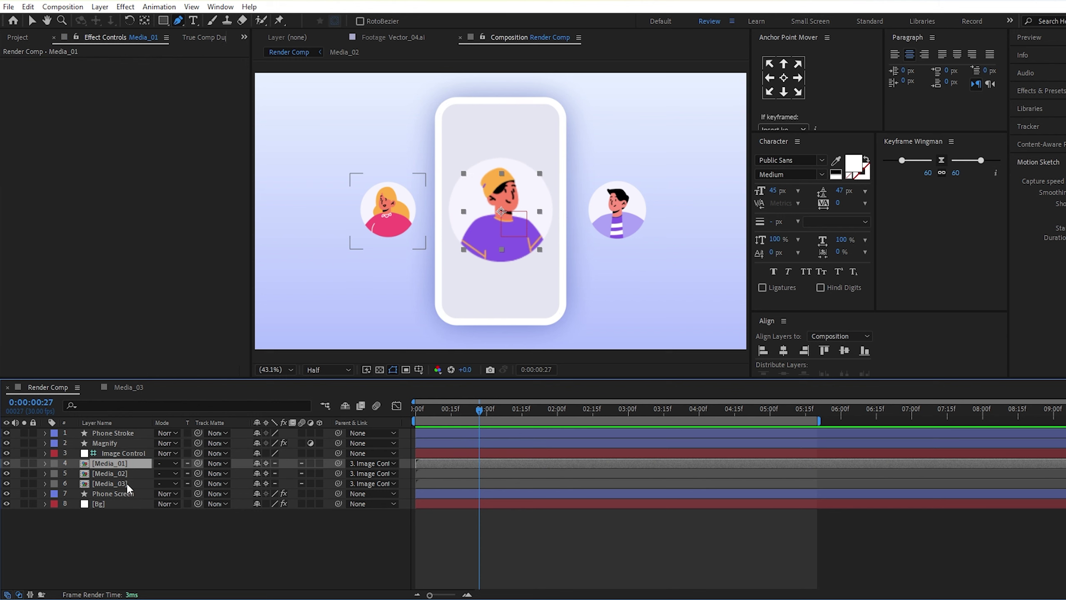
left_click(127, 483, "shift")
key("s")
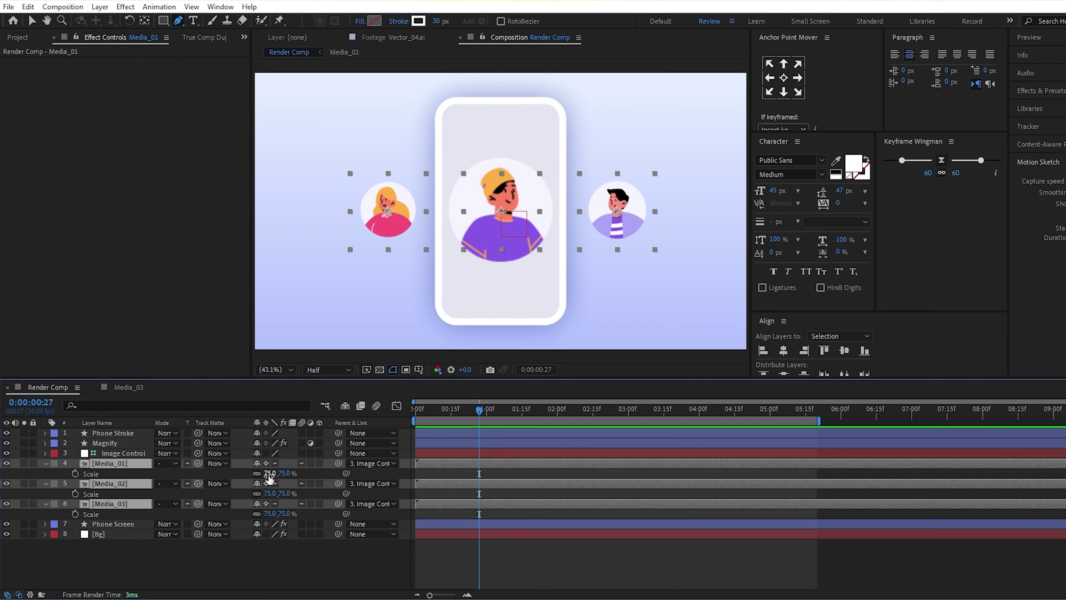
left_click_drag(269, 473, 281, 474)
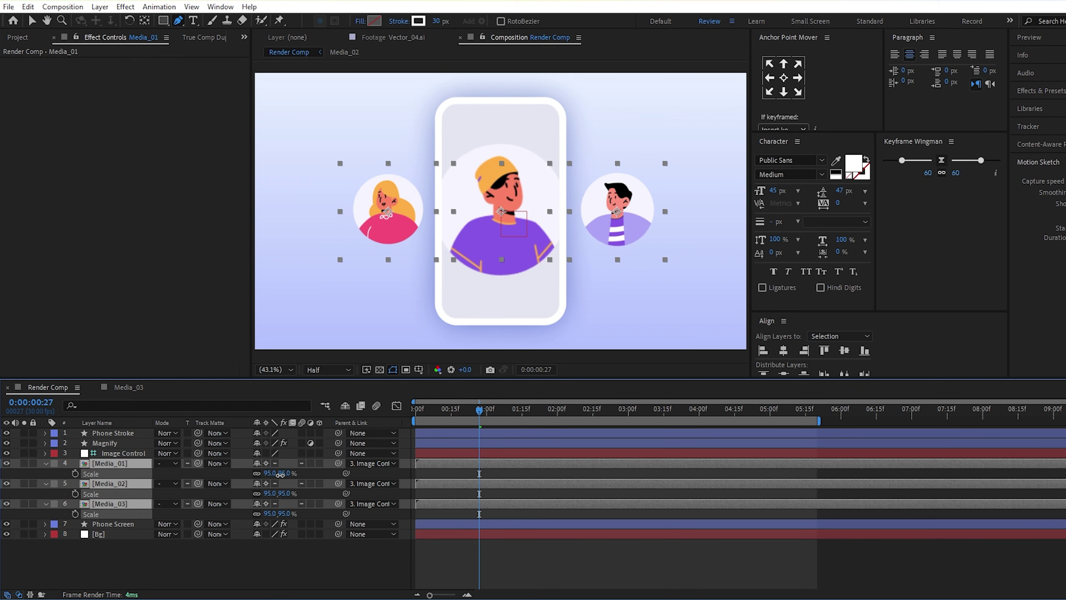
Lower Magnify's magnification to 157 and preview the carousel from the start
left_click(123, 443)
left_click_drag(143, 92, 121, 89)
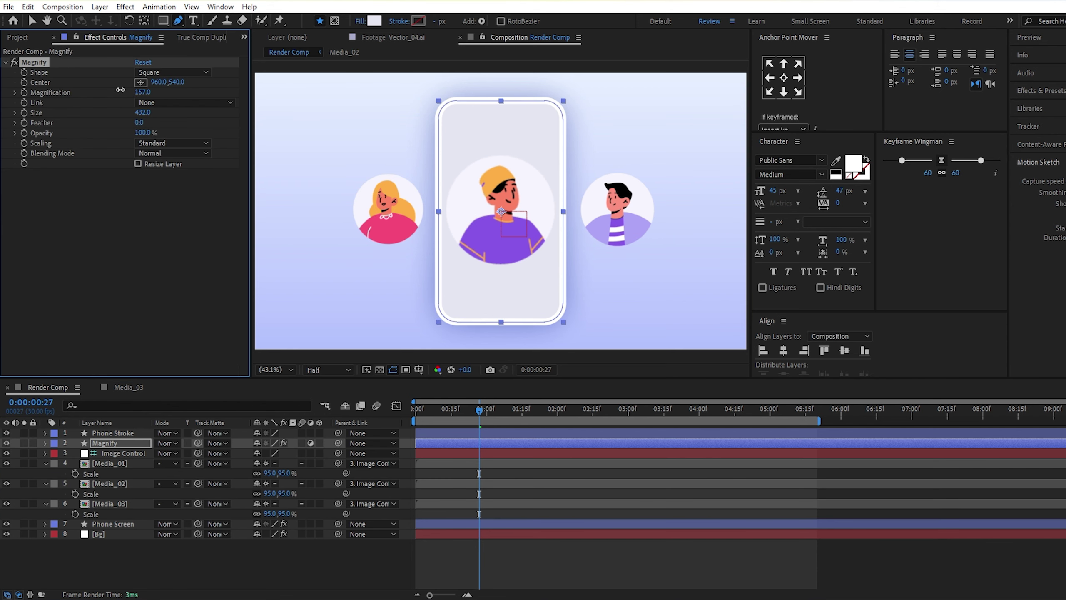
left_click(430, 410)
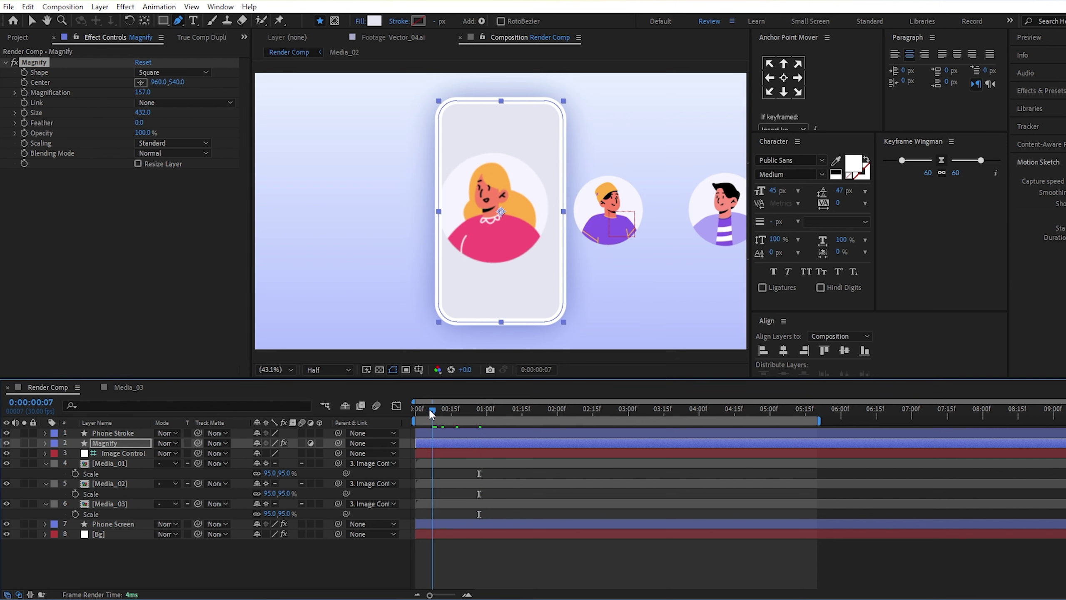
key("space")
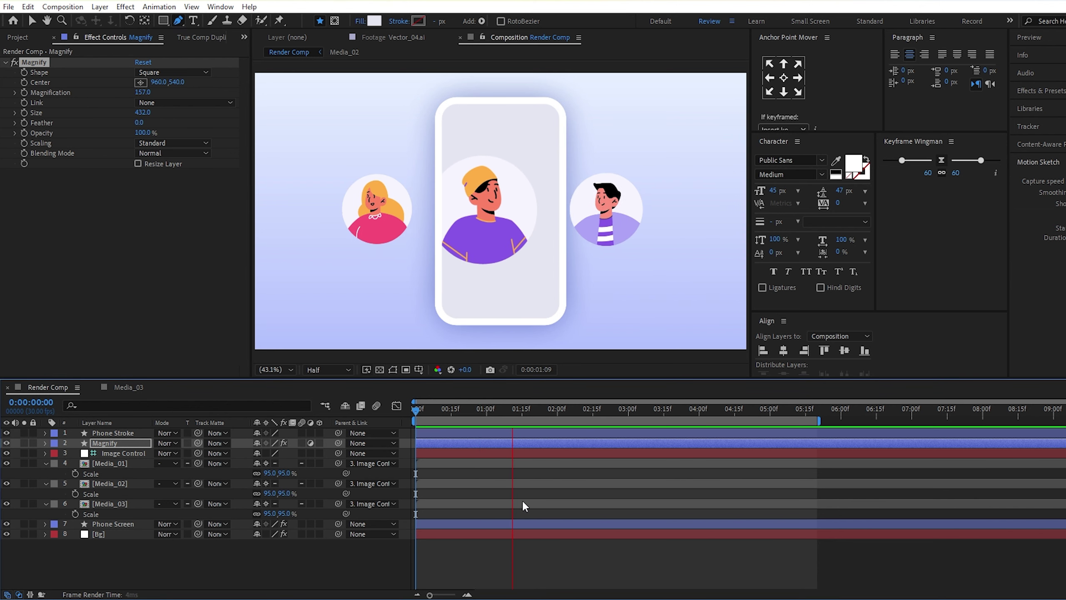
key("space")
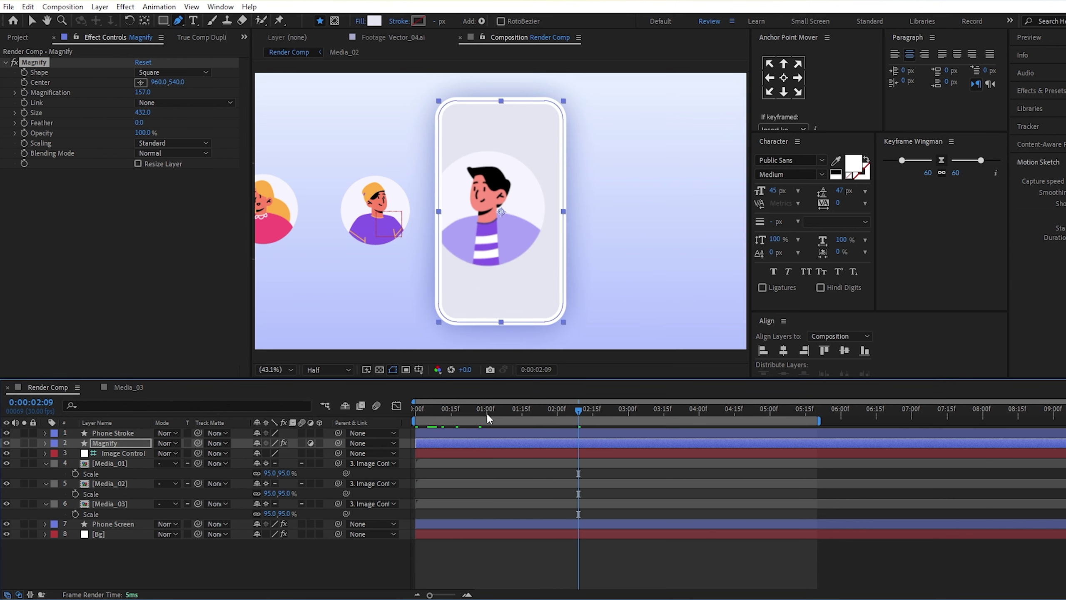
left_click(418, 410)
Reveal the Image Control Position keyframes to check them, then collapse the layers
left_click_drag(99, 545, 104, 455)
key("u")
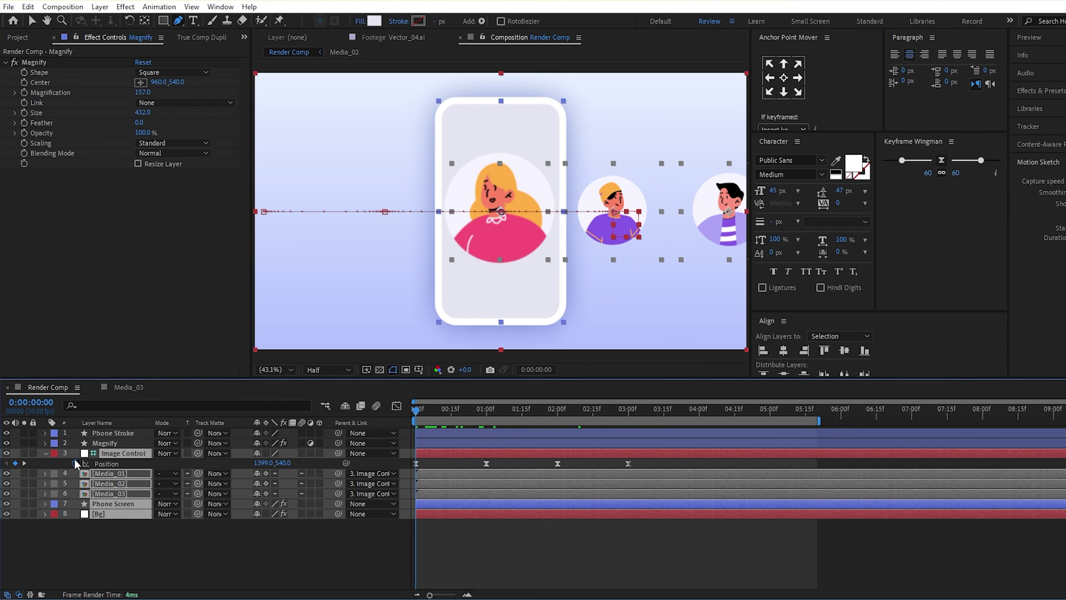
left_click(45, 453)
left_click(110, 532)
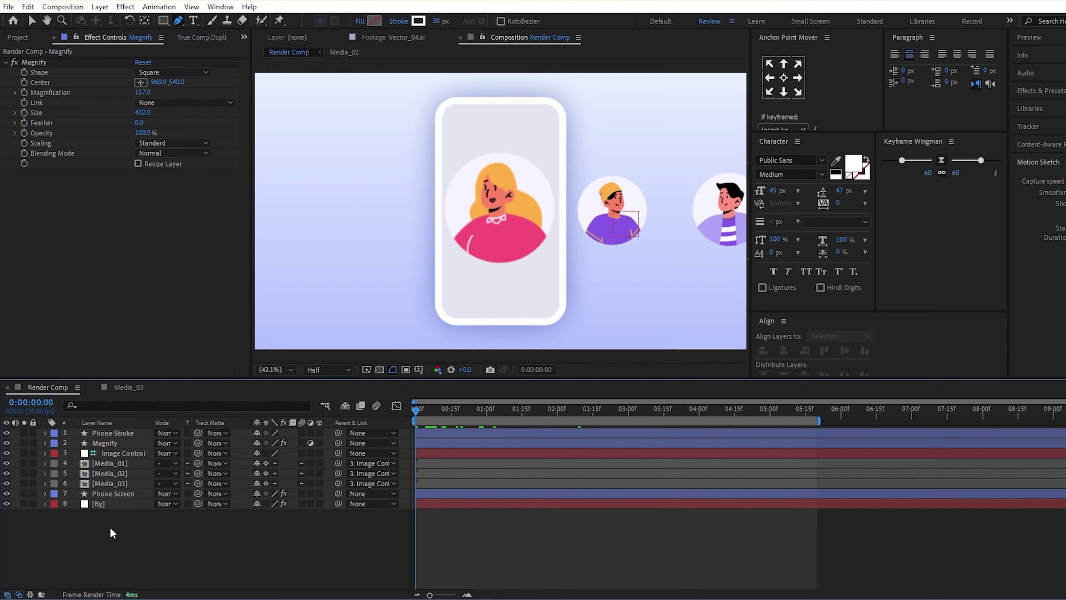
Test-move the Phone Screen layer left and undo the move
left_click(111, 493)
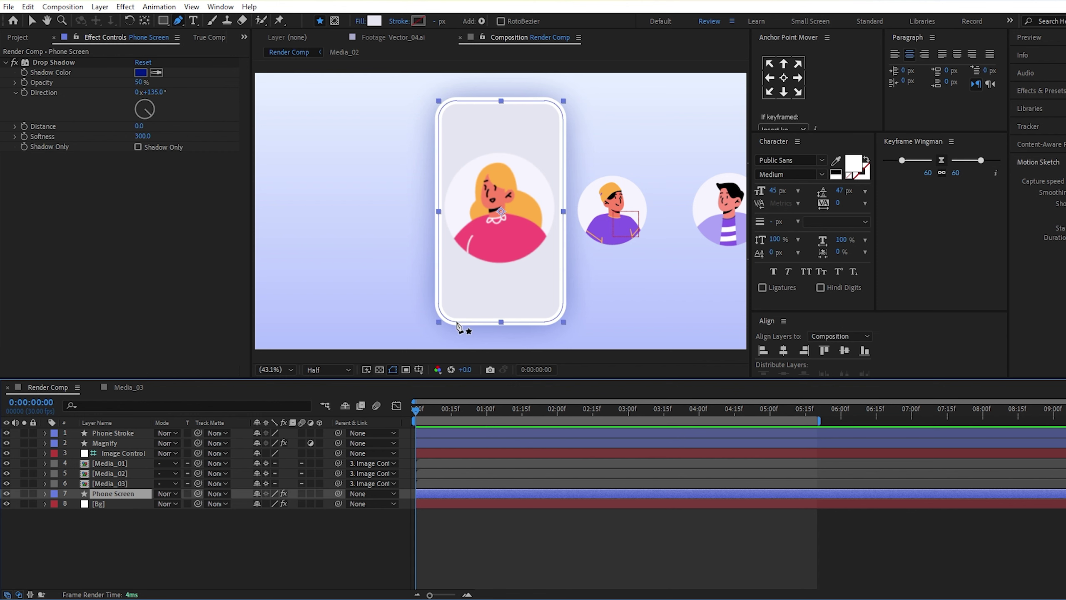
key("v")
left_click_drag(460, 321, 401, 327)
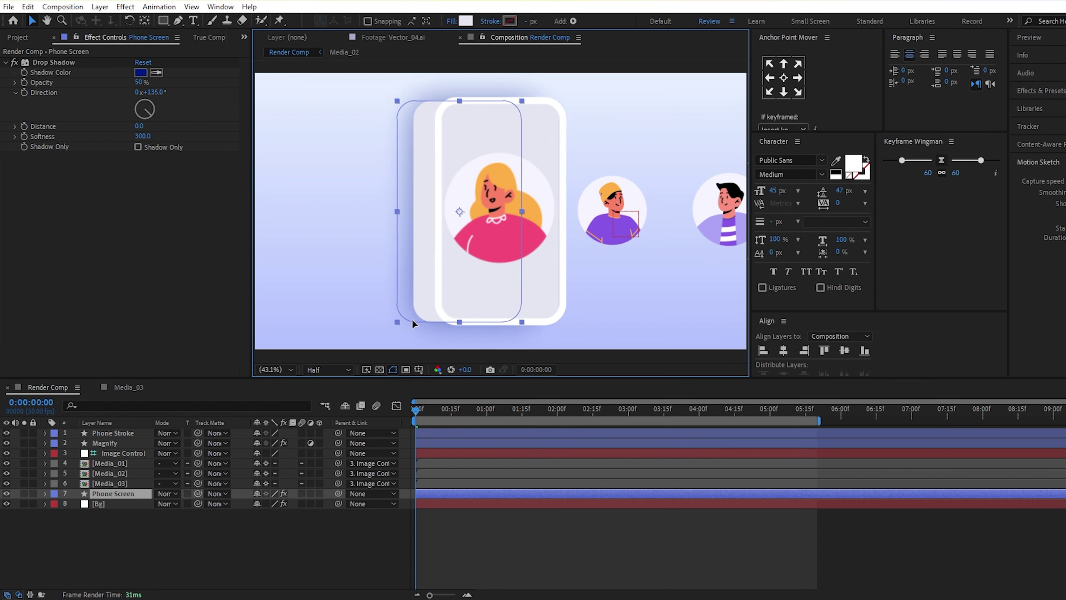
key("ctrl+z")
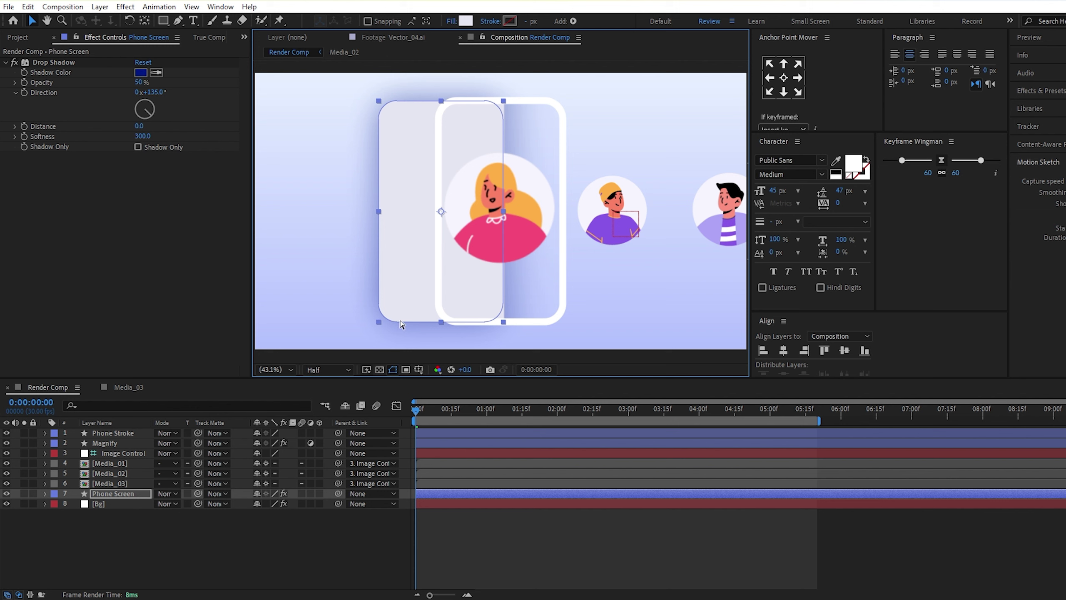
Parent Magnify and Phone Stroke to Phone Screen and move the phone to confirm they follow
left_click(118, 441, "ctrl")
left_click(123, 432, "ctrl")
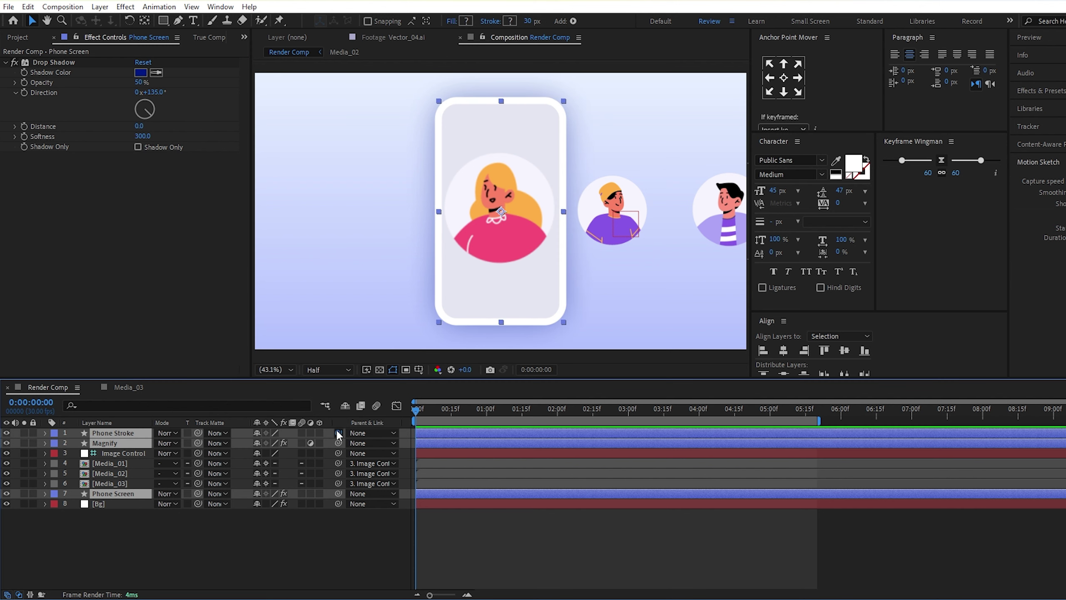
left_click_drag(338, 433, 151, 493)
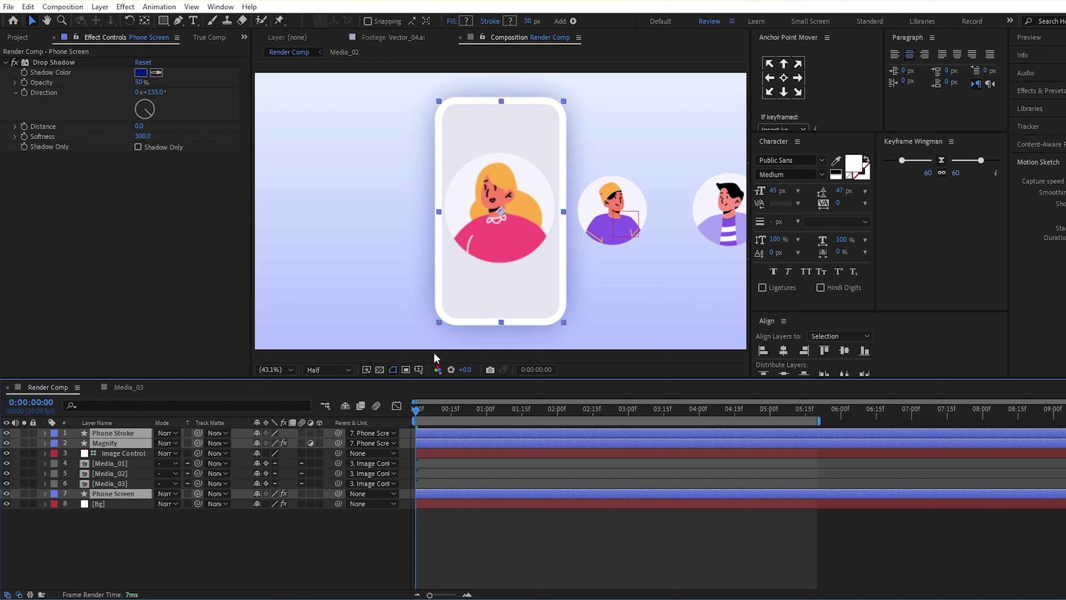
mouse_move(468, 328)
left_mouse_down()
mouse_move(576, 326)
mouse_move(418, 322)
left_mouse_up()
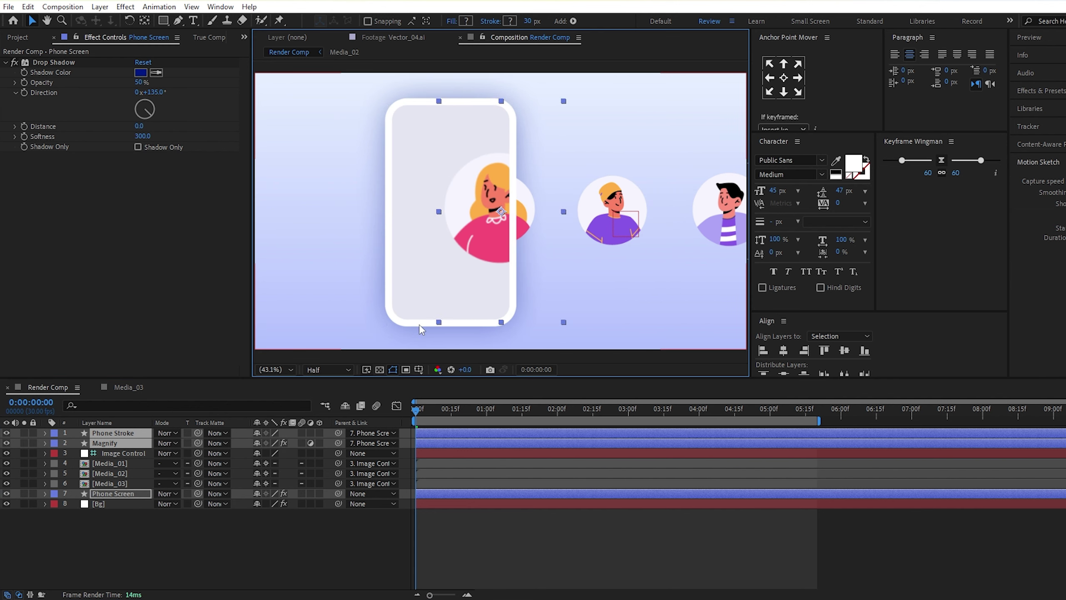
left_click(217, 560)
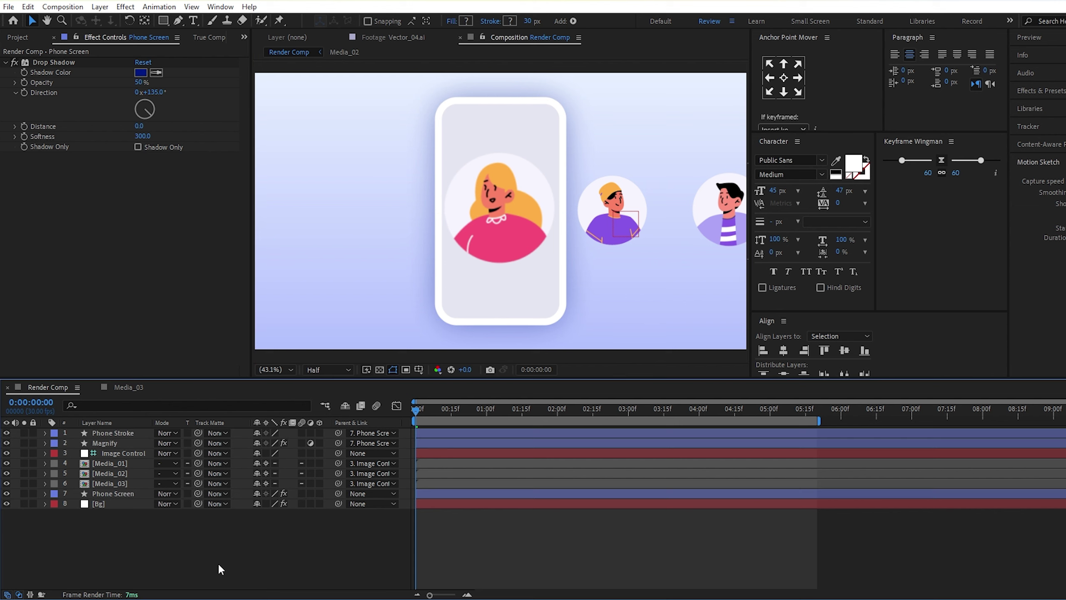
left_click(122, 444)
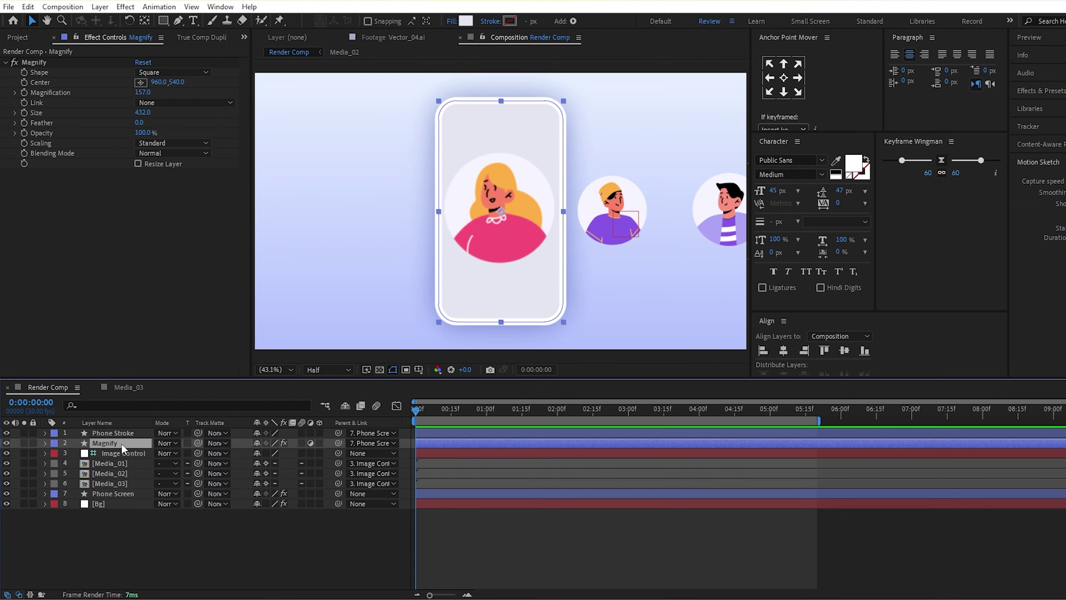
Add an expression to Magnify's Center reading toComp(value)
left_click(25, 82, "alt")
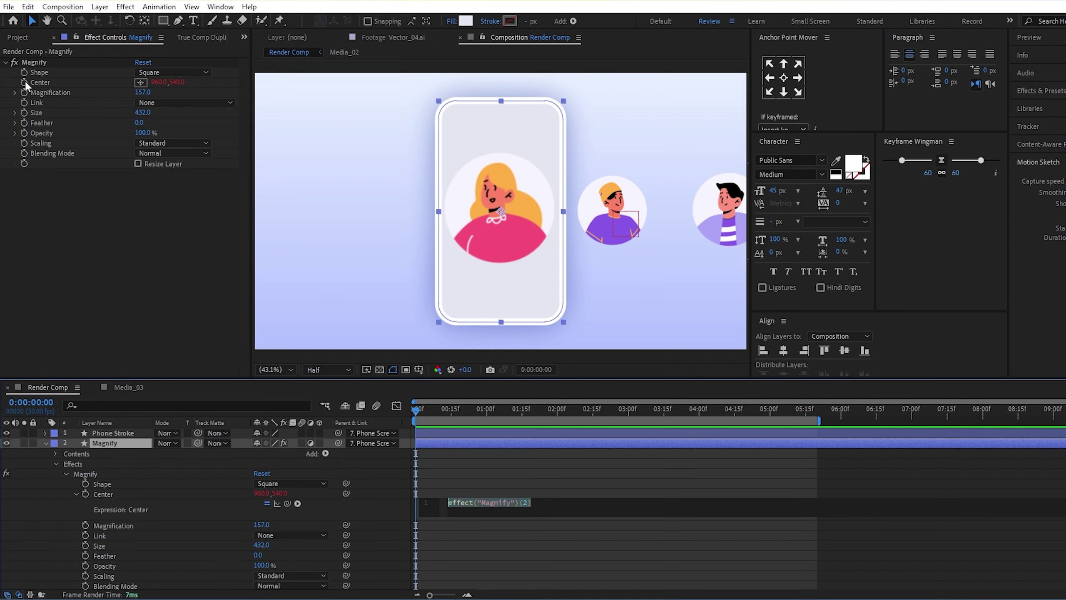
type("to")
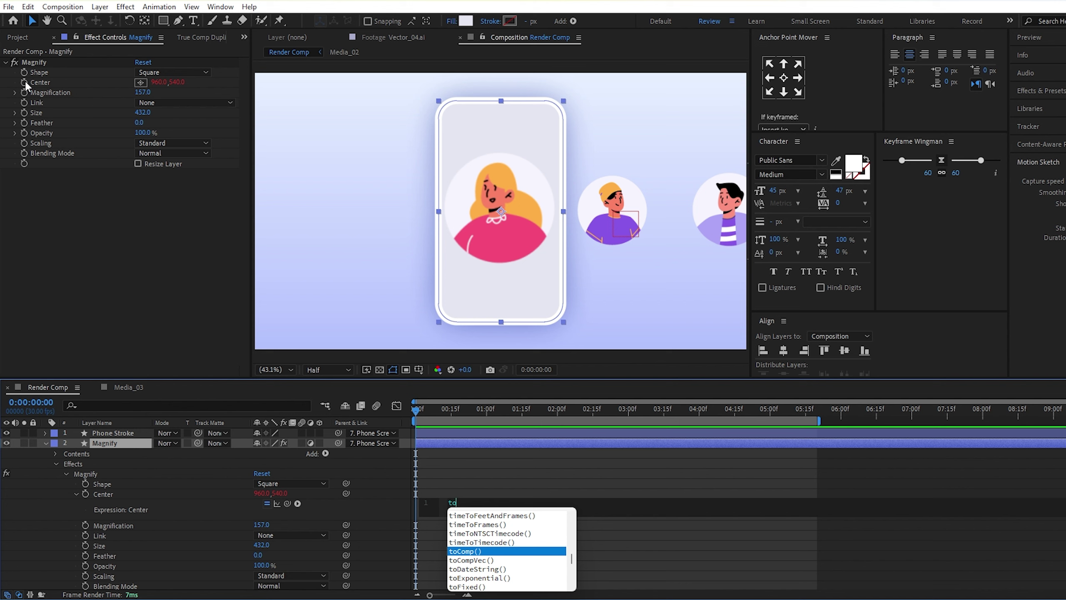
type("Co")
key("Return")
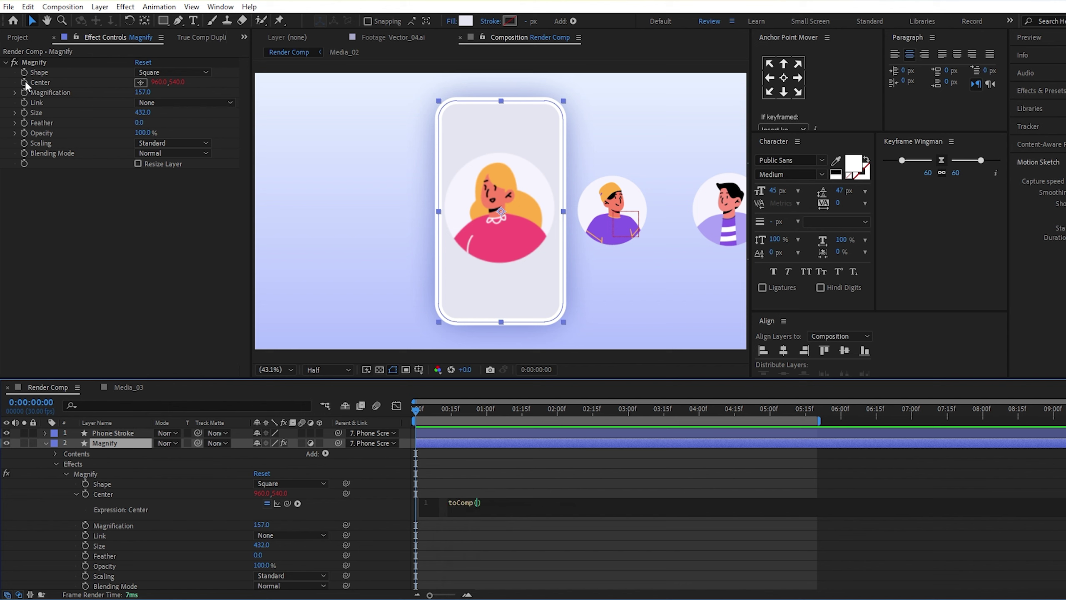
type("value")
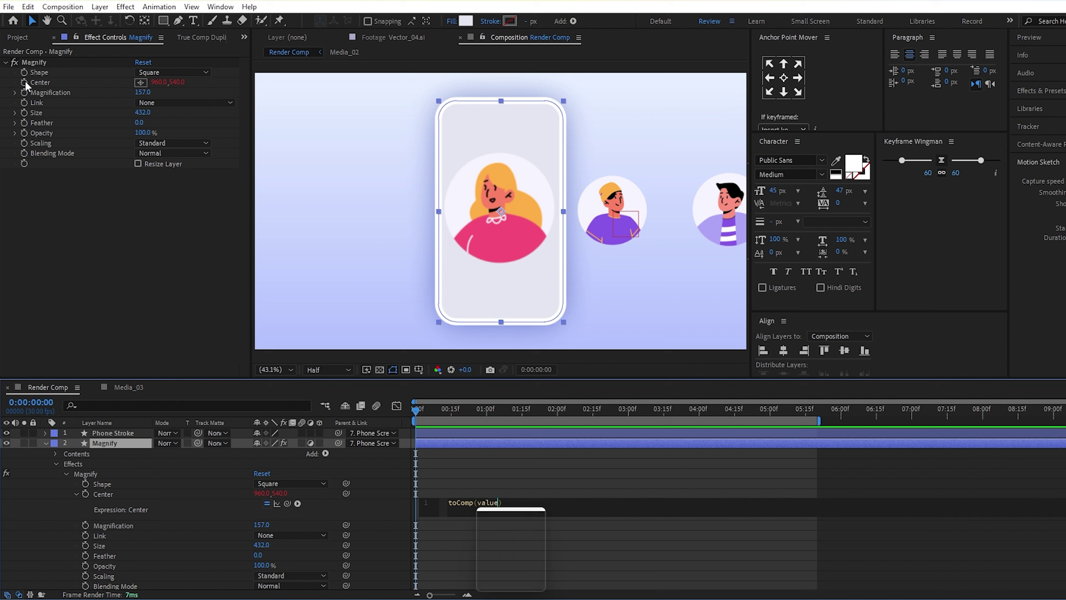
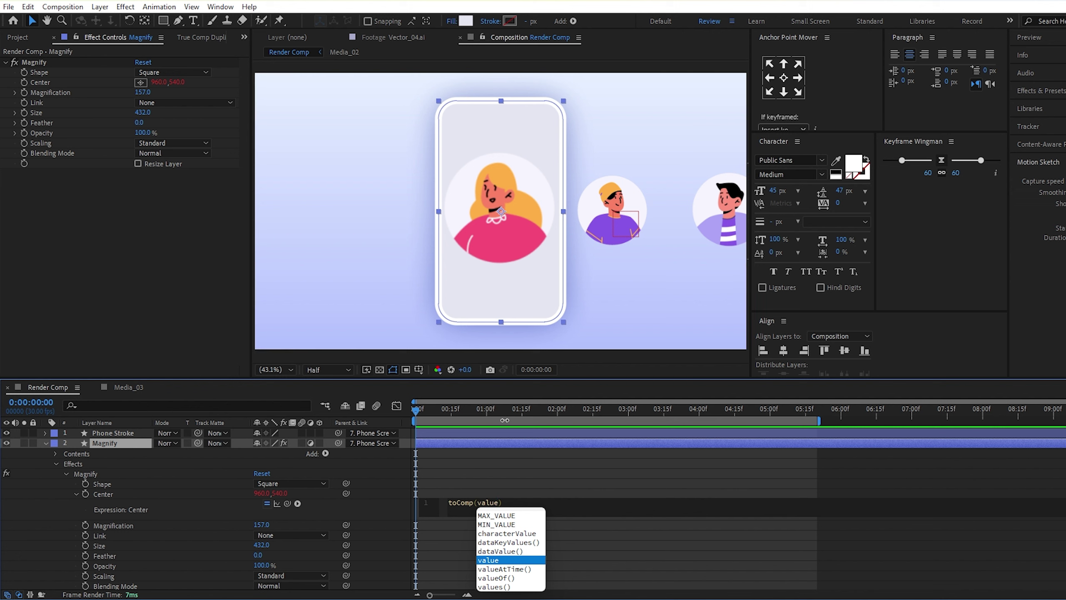
Commit toComp(value) on Magnify Center and drag the centre point onto the phone's middle
left_click(536, 473)
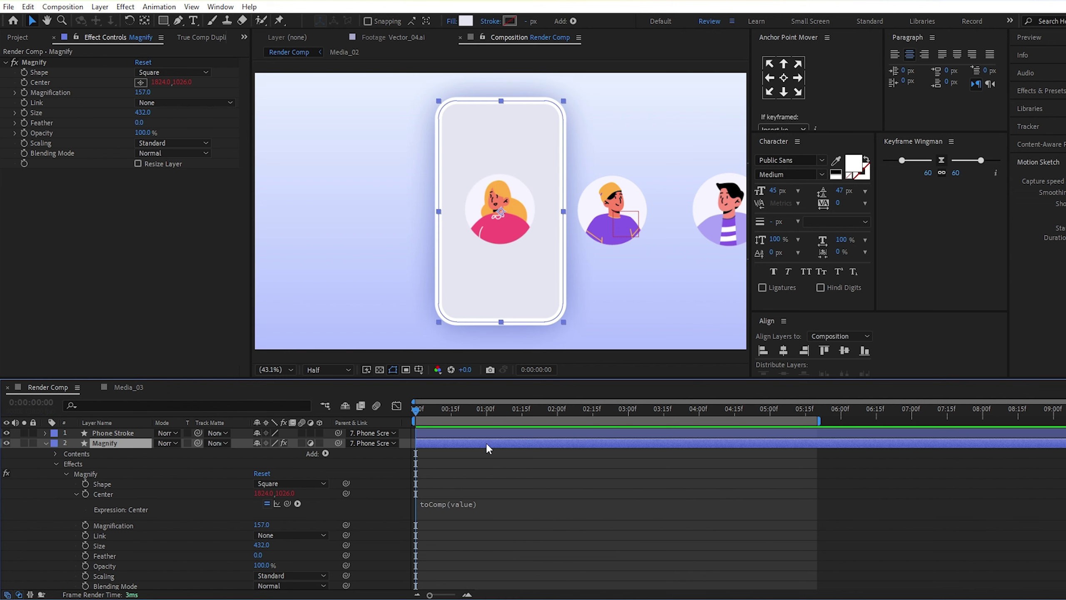
left_click(121, 491)
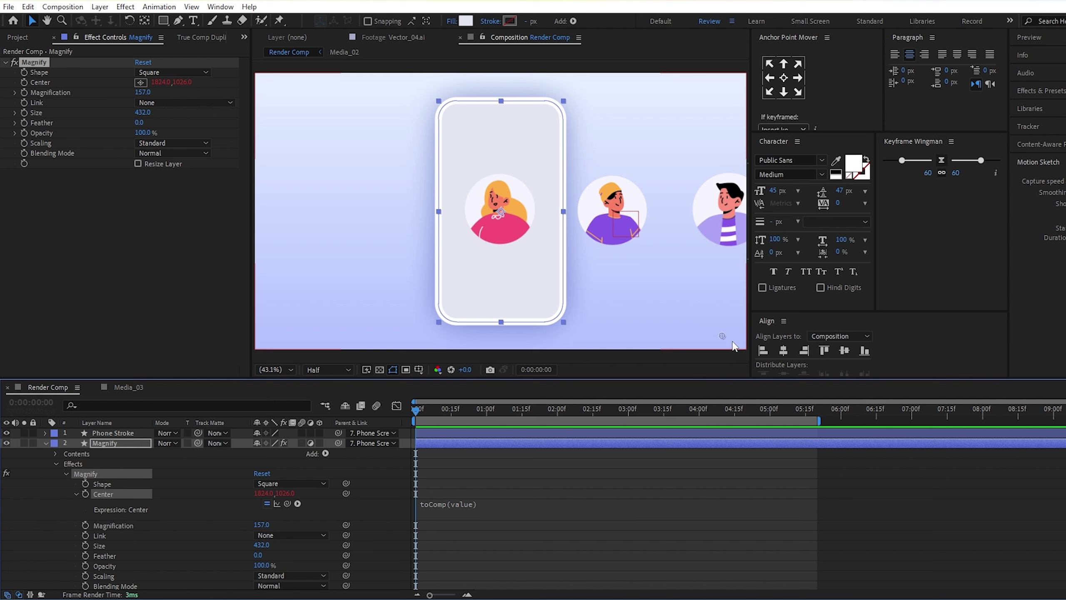
mouse_move(723, 335)
left_mouse_down()
mouse_move(524, 249)
mouse_move(480, 206)
left_mouse_up()
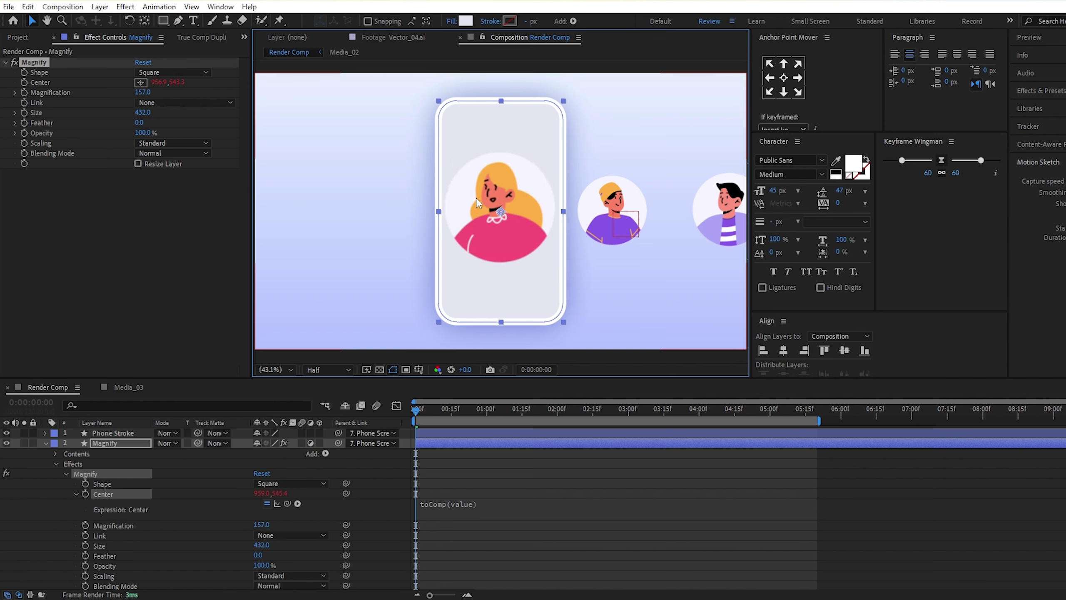
left_click_drag(508, 216, 468, 210)
scroll(504, 214, "up", 5)
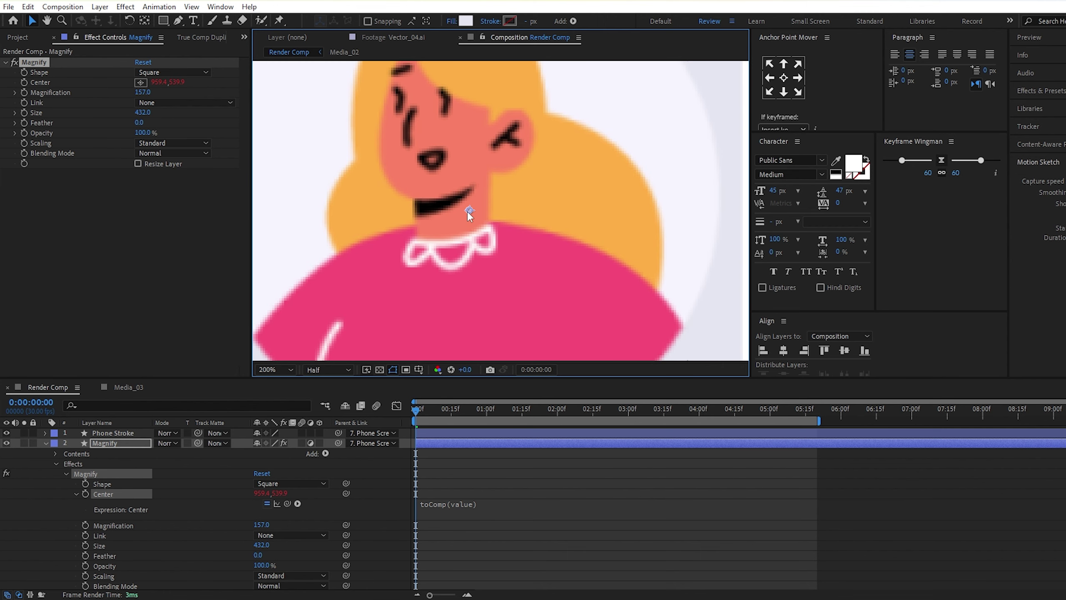
Set the viewer magnification back to Fit and collapse the Magnify layer
left_click(290, 370)
left_click(299, 397)
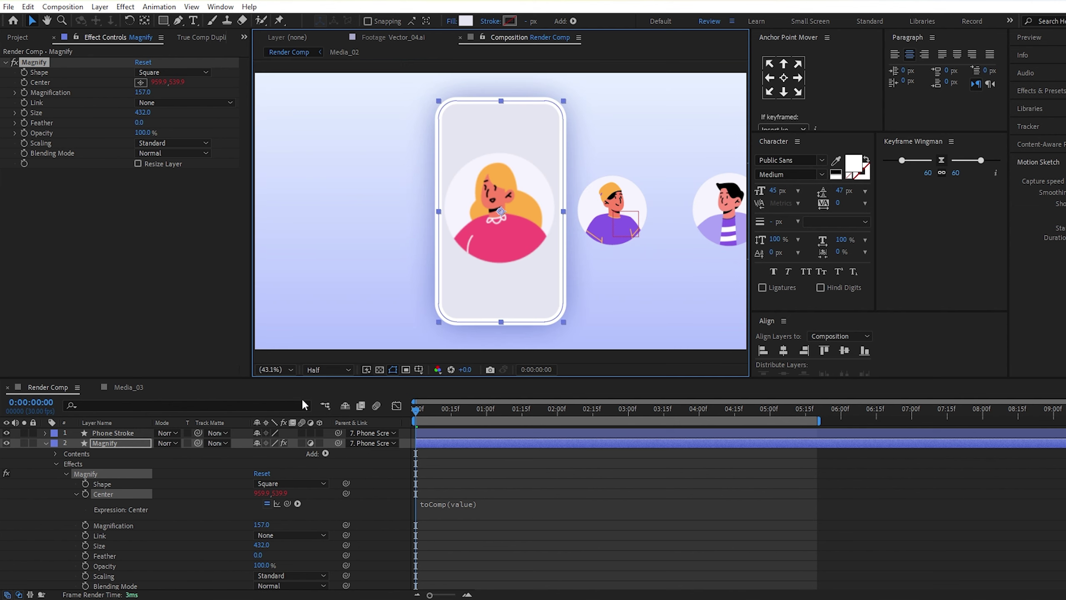
left_click(290, 369)
left_click(303, 392)
left_click(46, 442)
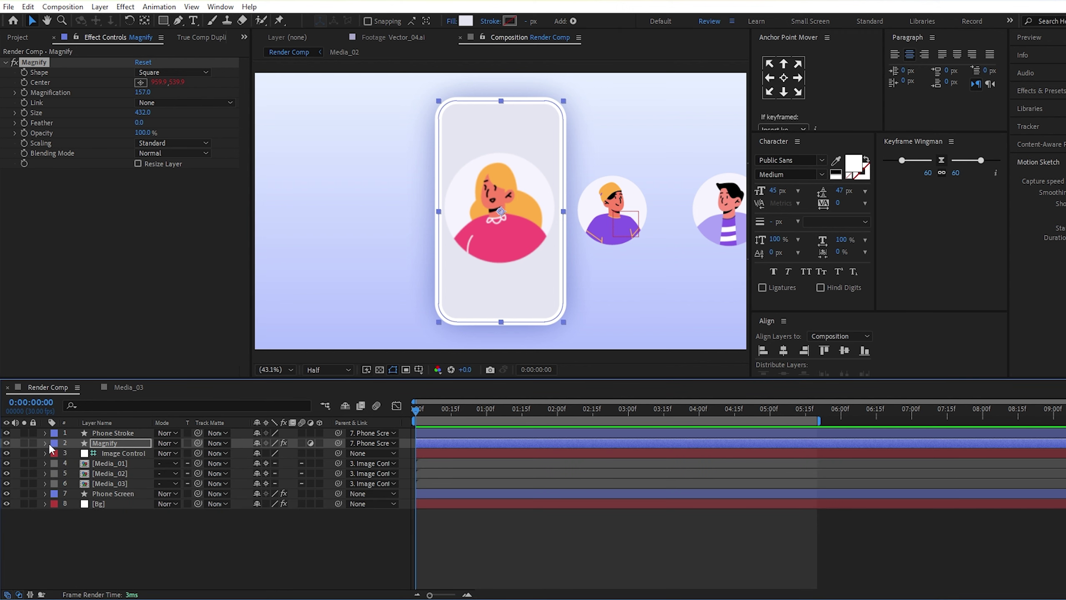
left_click(120, 492)
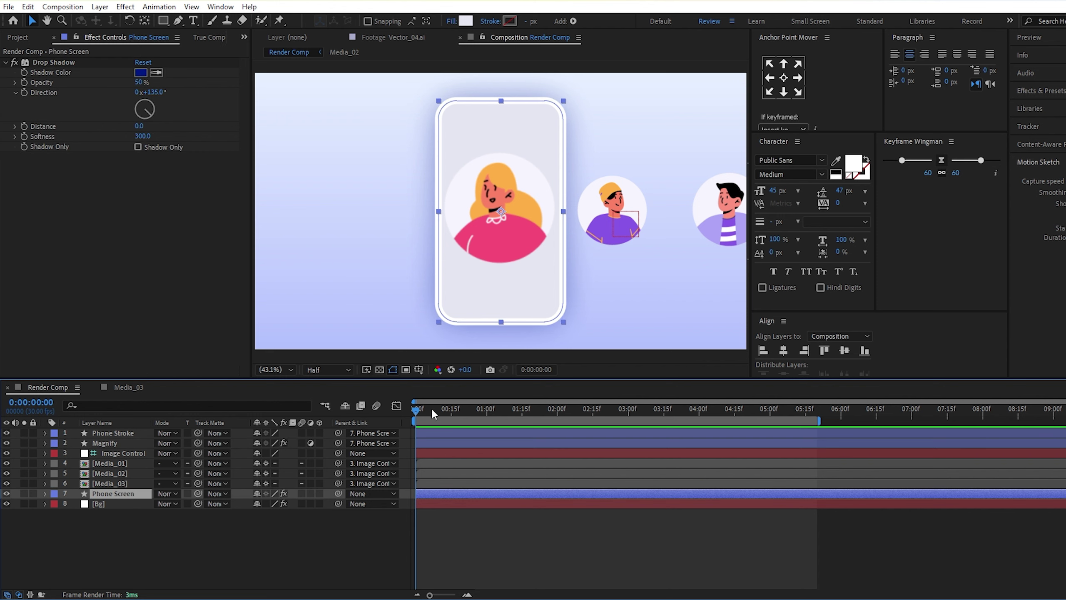
mouse_move(475, 320)
left_mouse_down()
mouse_move(583, 316)
mouse_move(575, 327)
mouse_move(477, 325)
left_mouse_up()
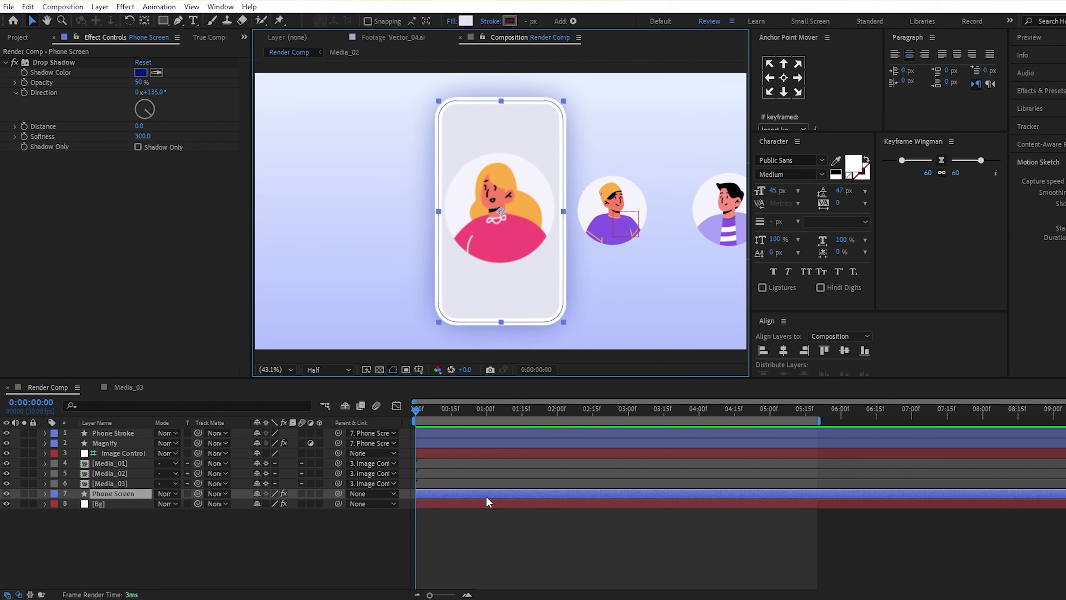
Create Adjustment Layer 1 via New > Adjustment Layer and drag it above all other layers
right_click(232, 532)
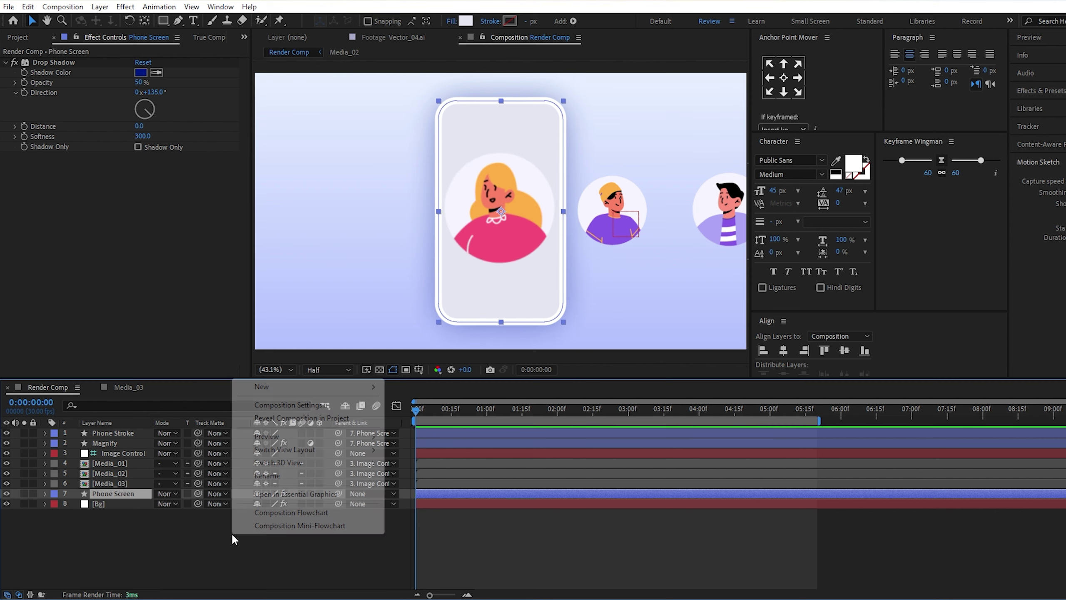
mouse_move(290, 388)
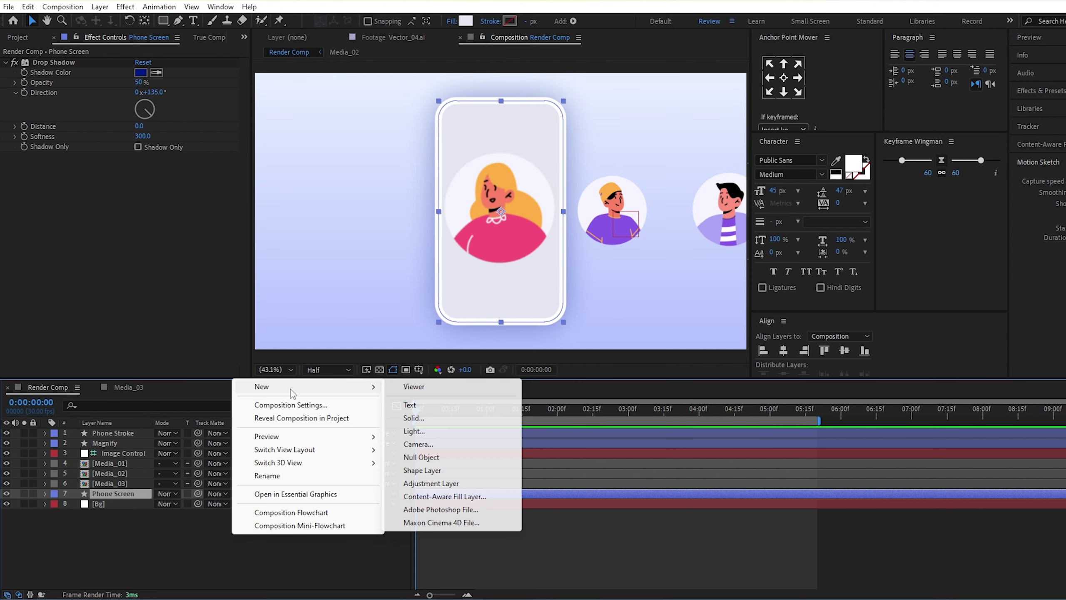
left_click(431, 483)
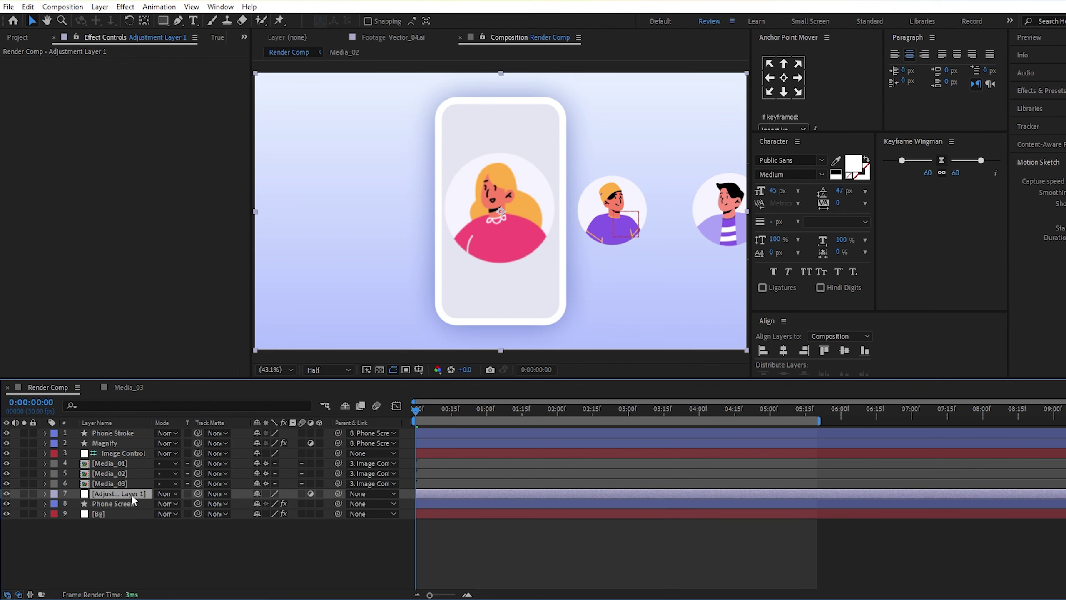
left_click_drag(131, 493, 132, 434)
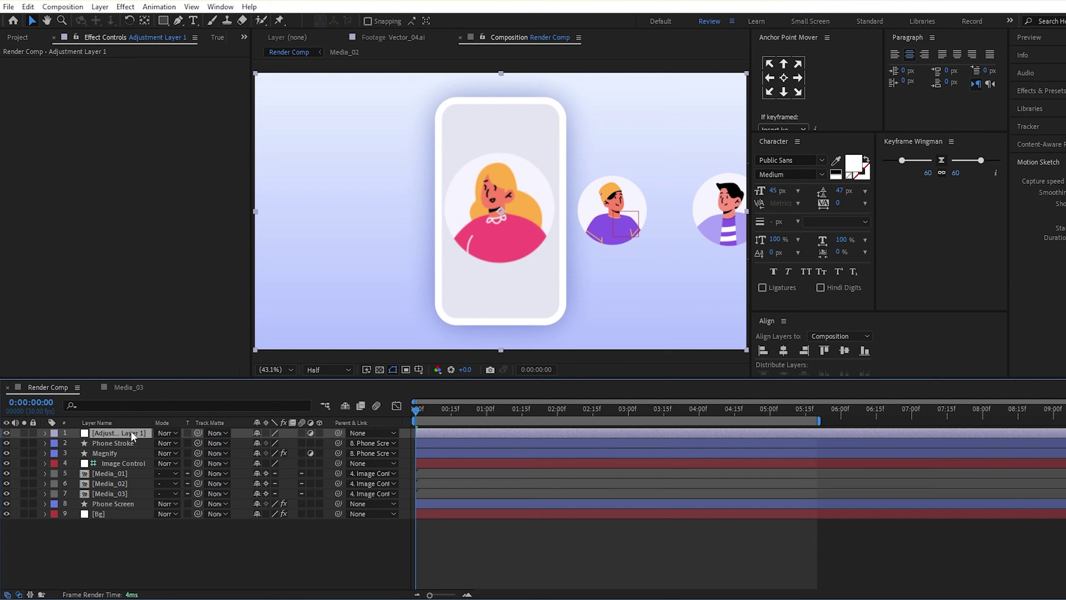
Convert Phone Screen's Rectangle Path 1 into a Bezier path
left_click(101, 502)
left_click(45, 504)
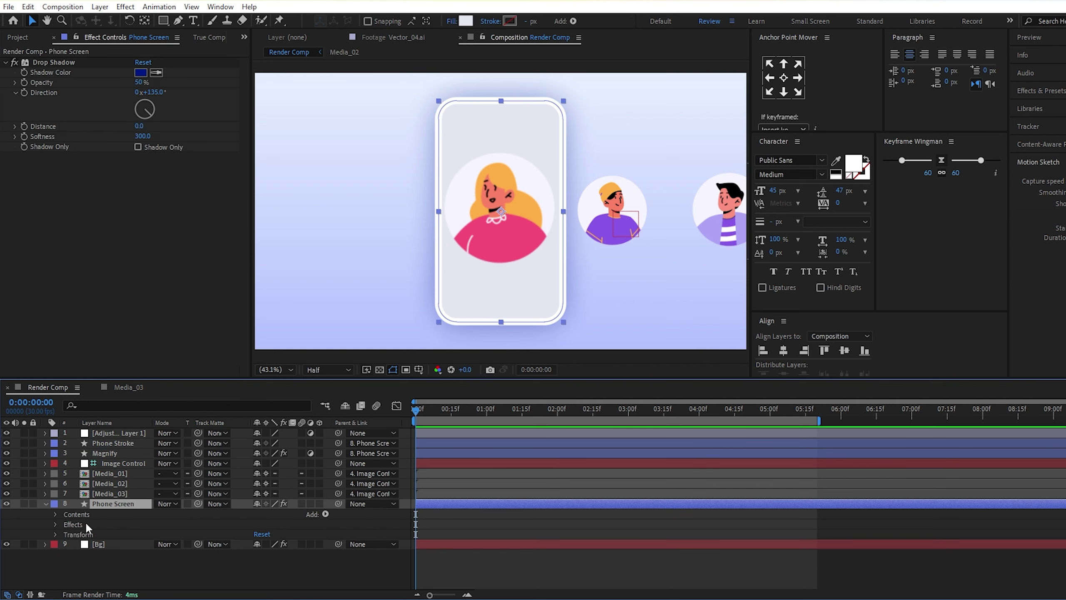
left_click(54, 514)
left_click(65, 524)
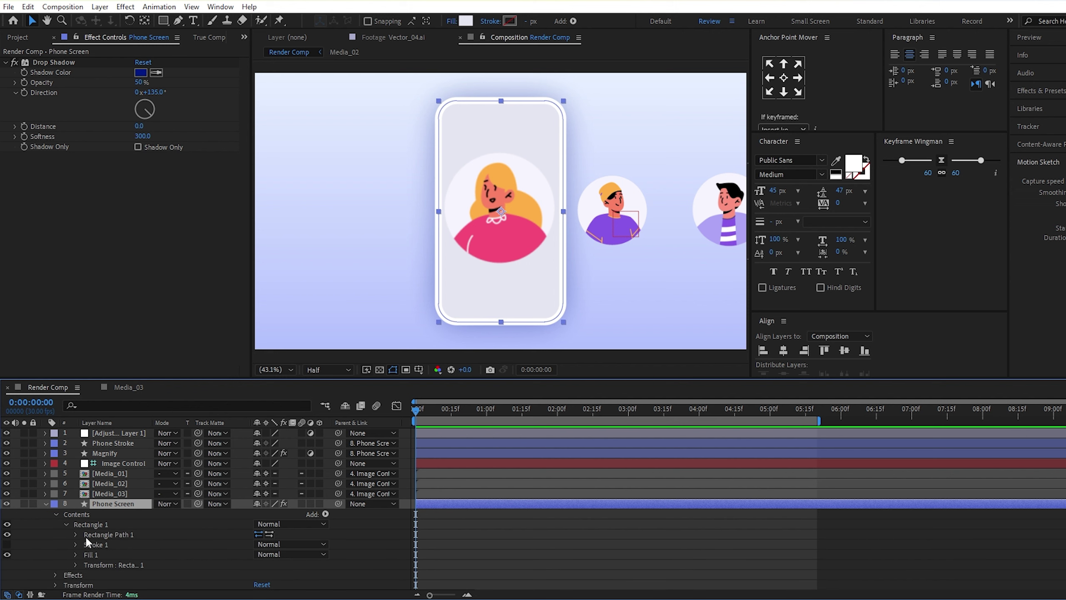
right_click(98, 534)
left_click(174, 458)
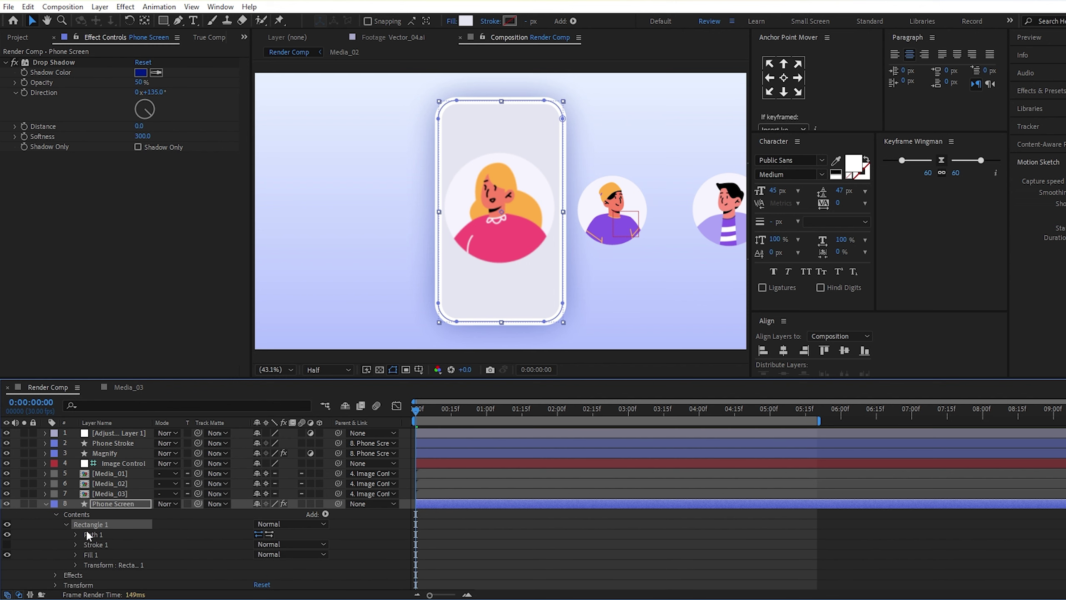
Select the converted Path, collapse Phone Screen, and select Adjustment Layer 1
left_click(75, 535)
left_click(114, 544)
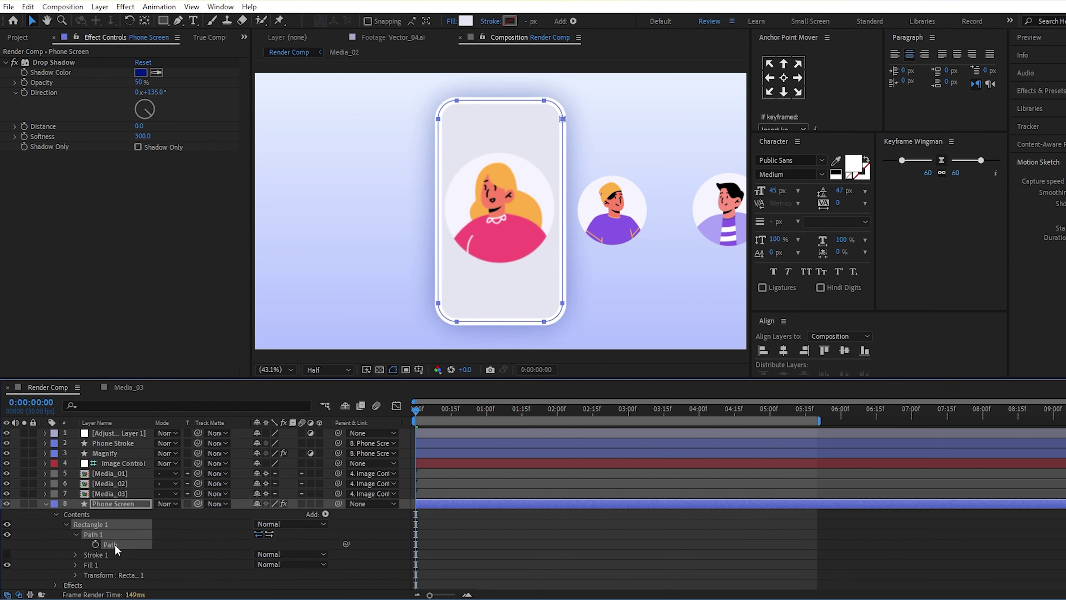
left_click(45, 504)
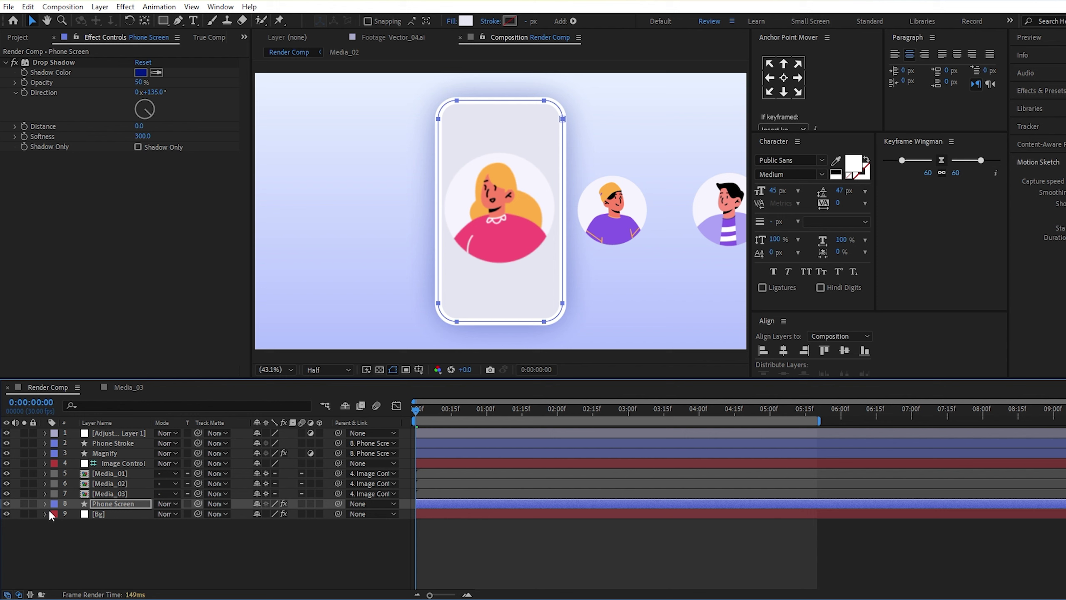
left_click(122, 432)
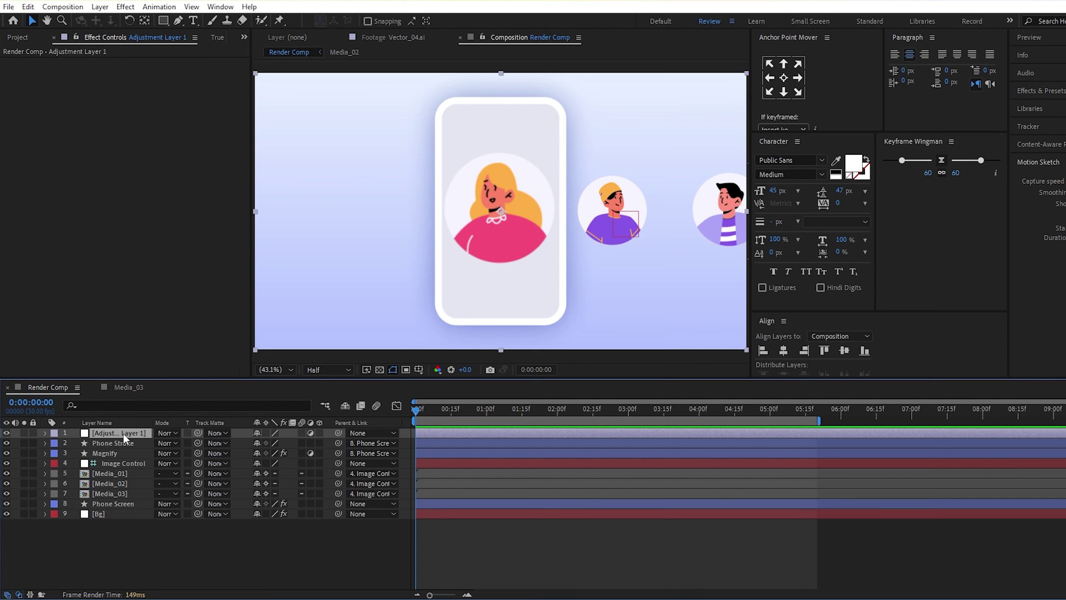
right_click(123, 434)
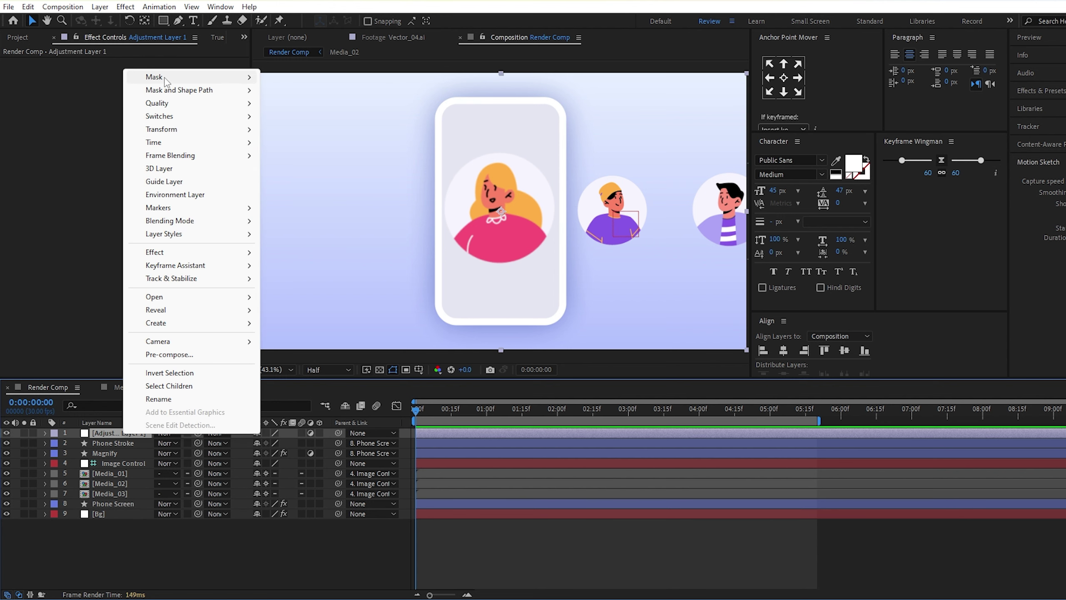
Add a new mask to Adjustment Layer 1 and rename the layer 'Mask'
mouse_move(166, 78)
left_click(294, 78)
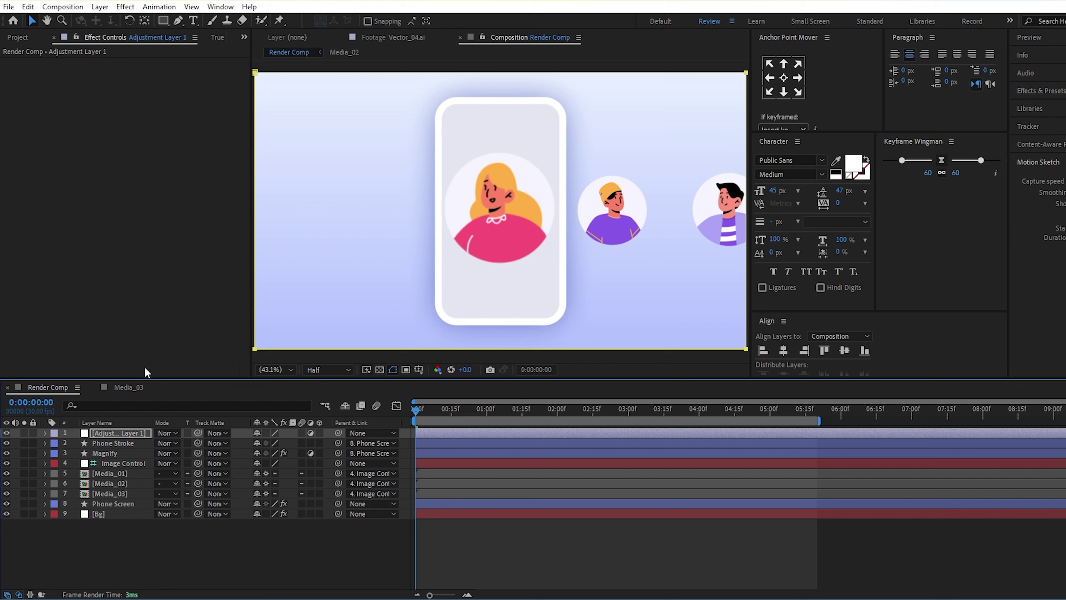
right_click(103, 433)
left_click(141, 401)
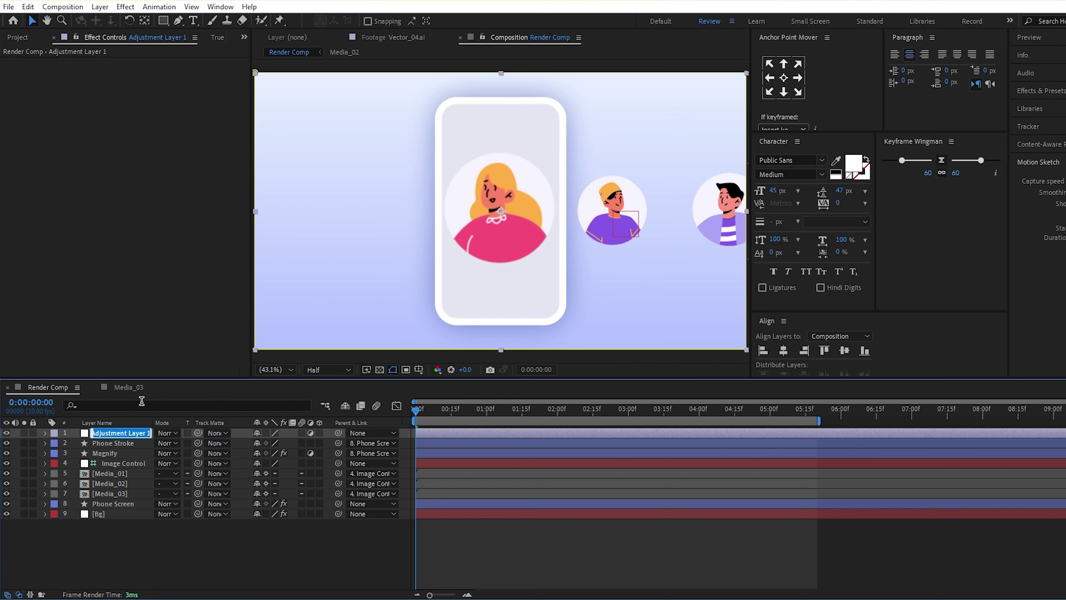
type("Mask")
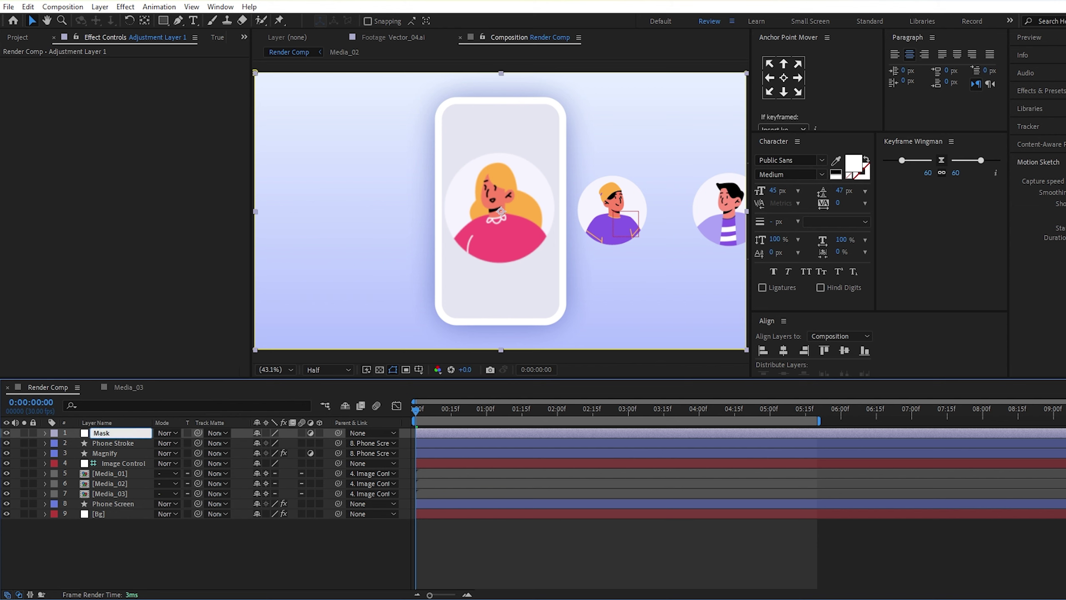
left_click(136, 537)
left_click(103, 431)
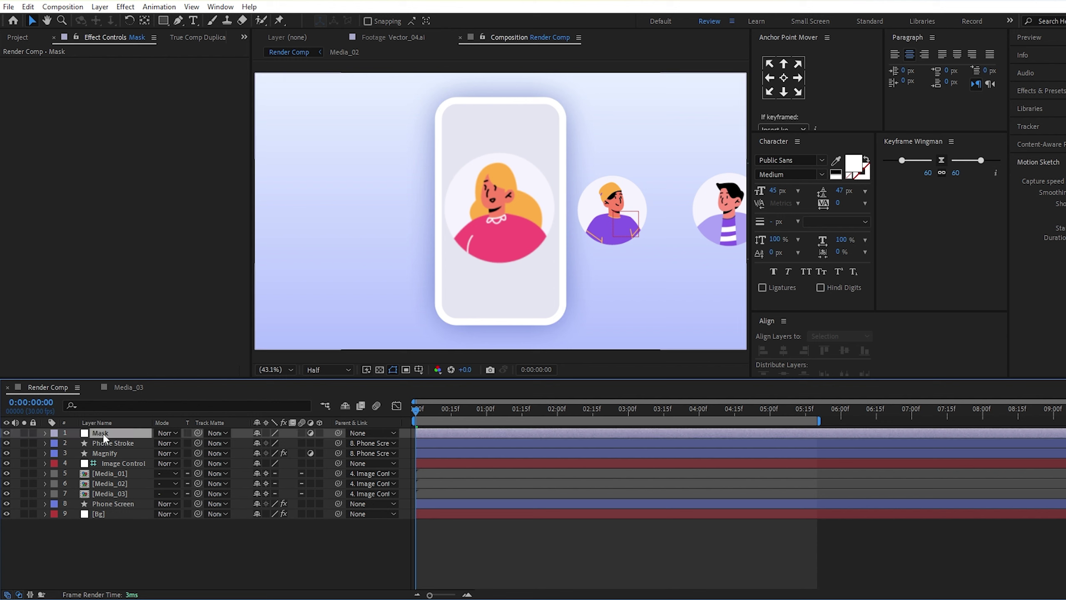
Change Mask 1's colour to black
left_click(45, 433)
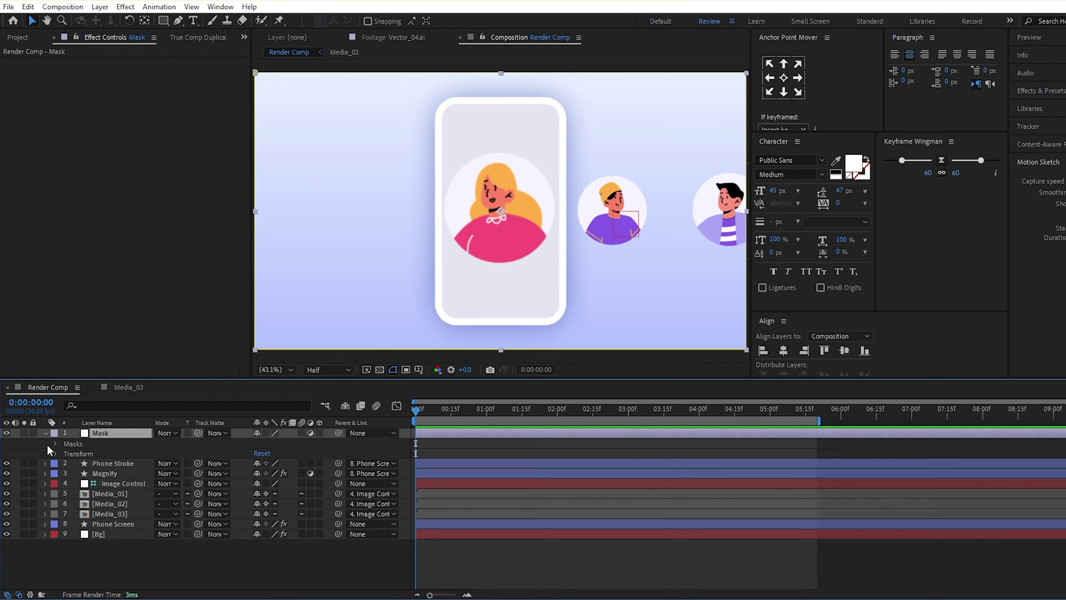
left_click(65, 454)
left_click(108, 466)
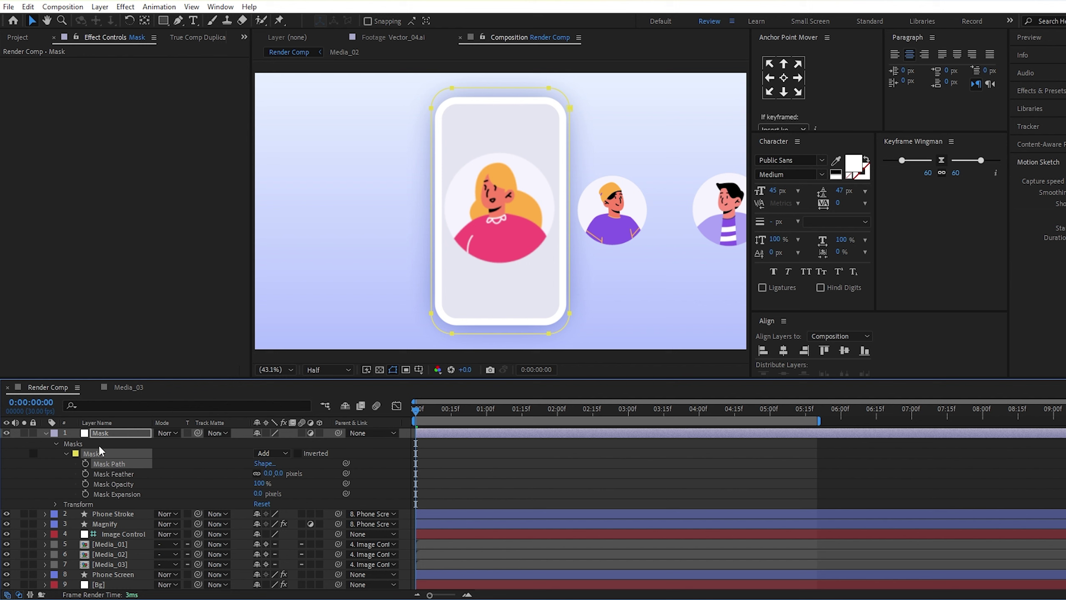
left_click(76, 453)
left_click(143, 439)
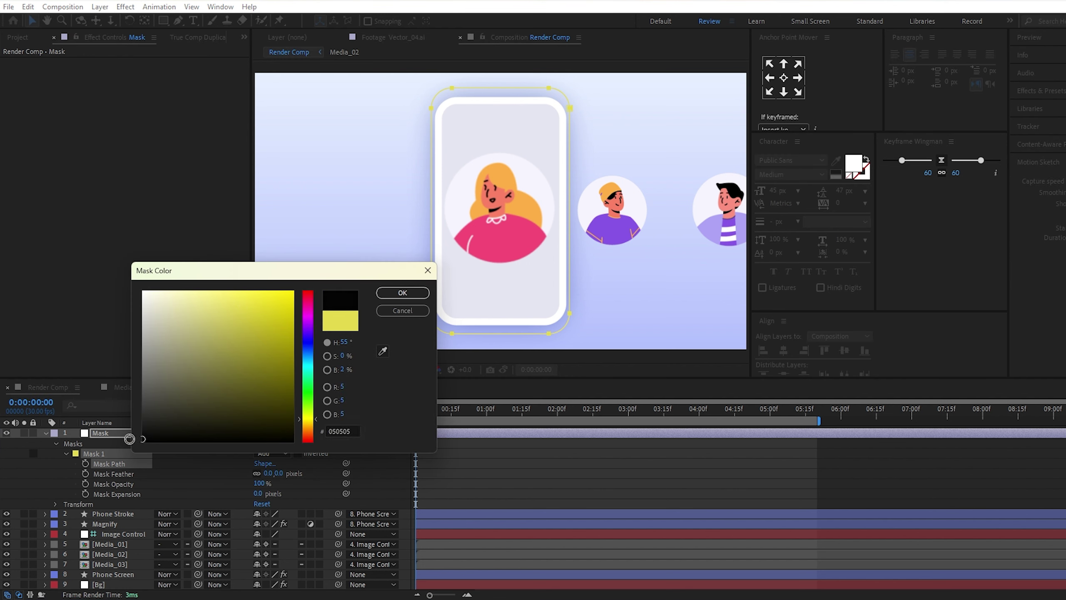
left_click(399, 294)
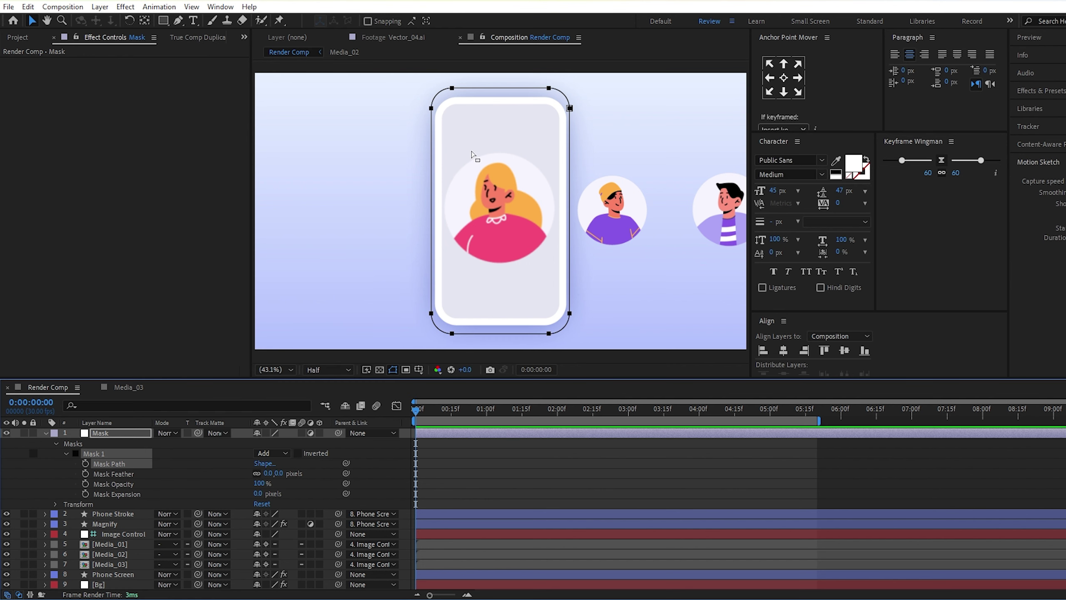
Drag Mask 1's corners inward so the mask sits just inside the phone's white frame
double_click(451, 91)
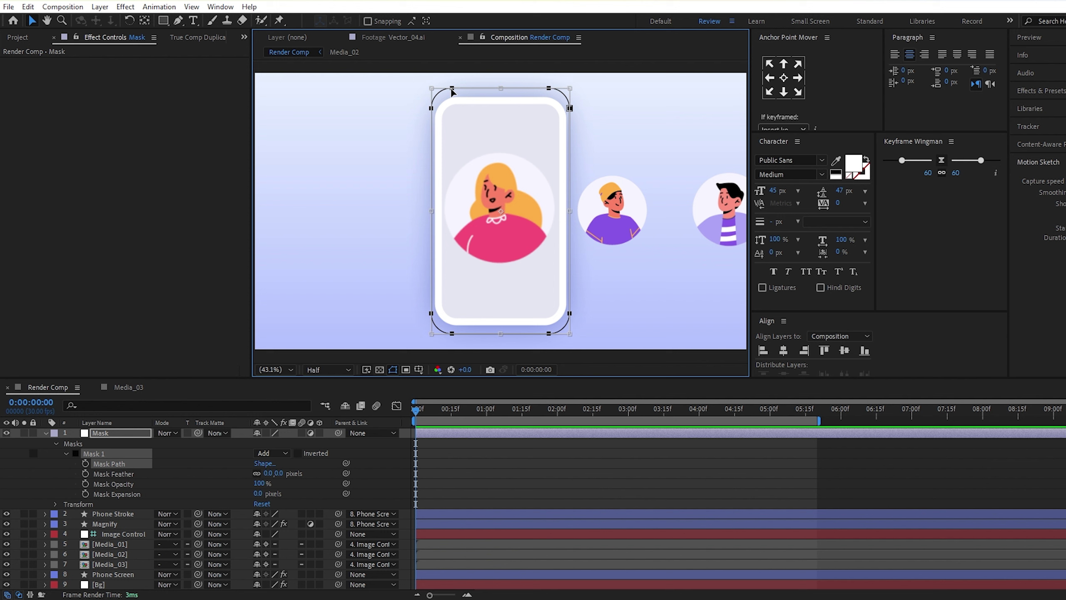
left_click_drag(431, 87, 442, 107)
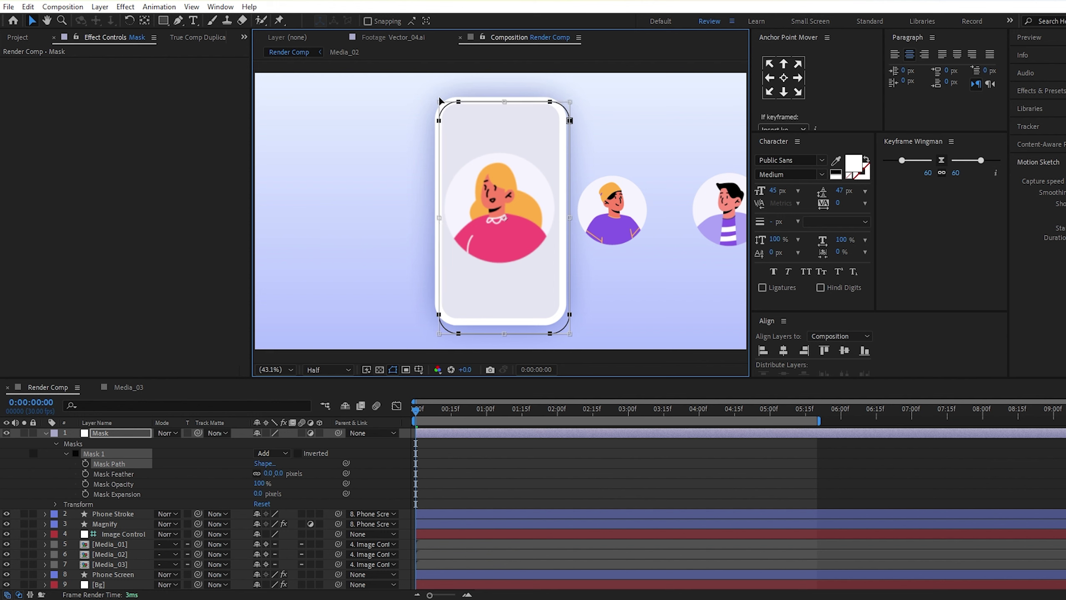
left_click_drag(572, 335, 562, 324)
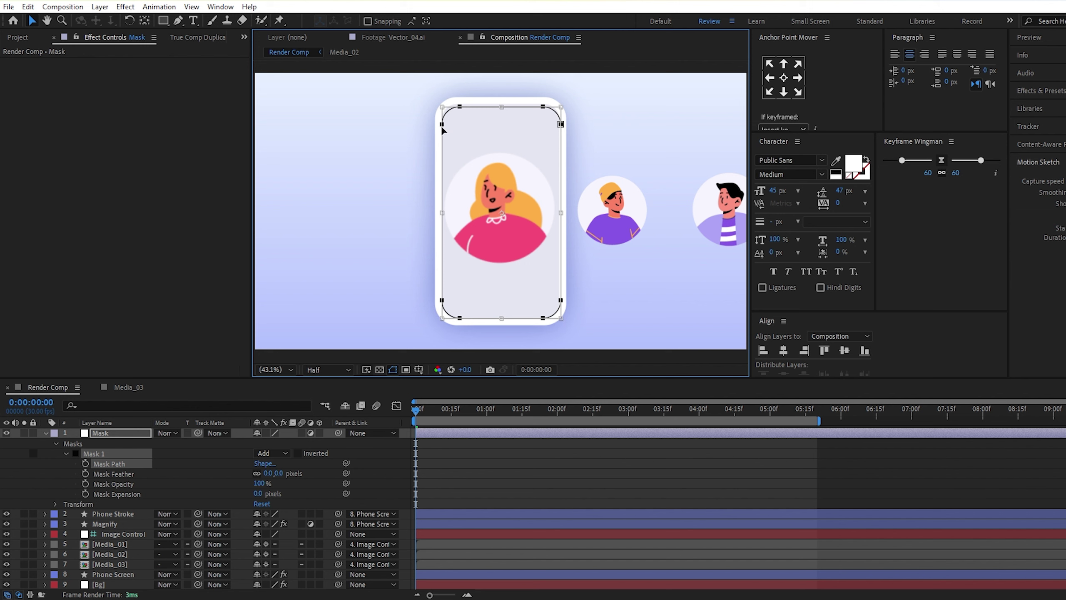
left_click_drag(442, 108, 439, 105)
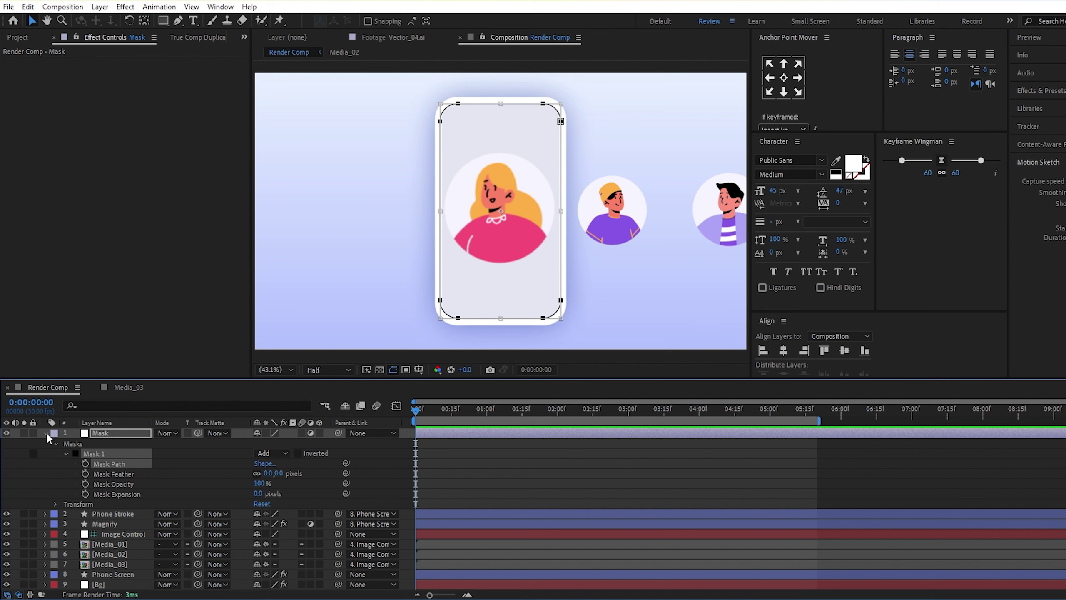
left_click(46, 432)
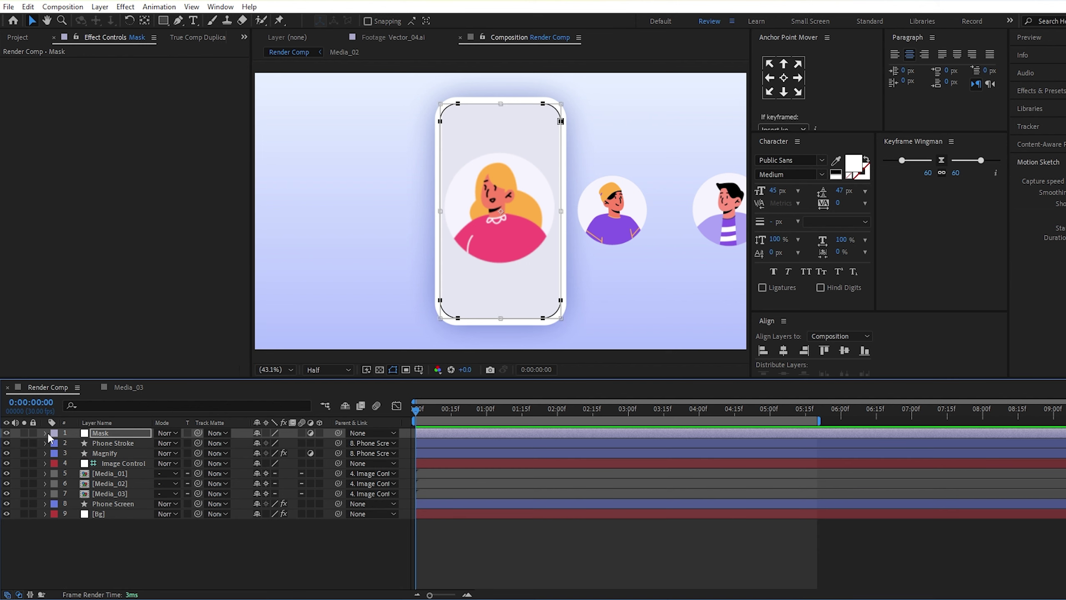
left_click(110, 437)
Search 'fa' in the effects search and apply Fast Box Blur to the Mask layer
key("ctrl+space")
type("fa")
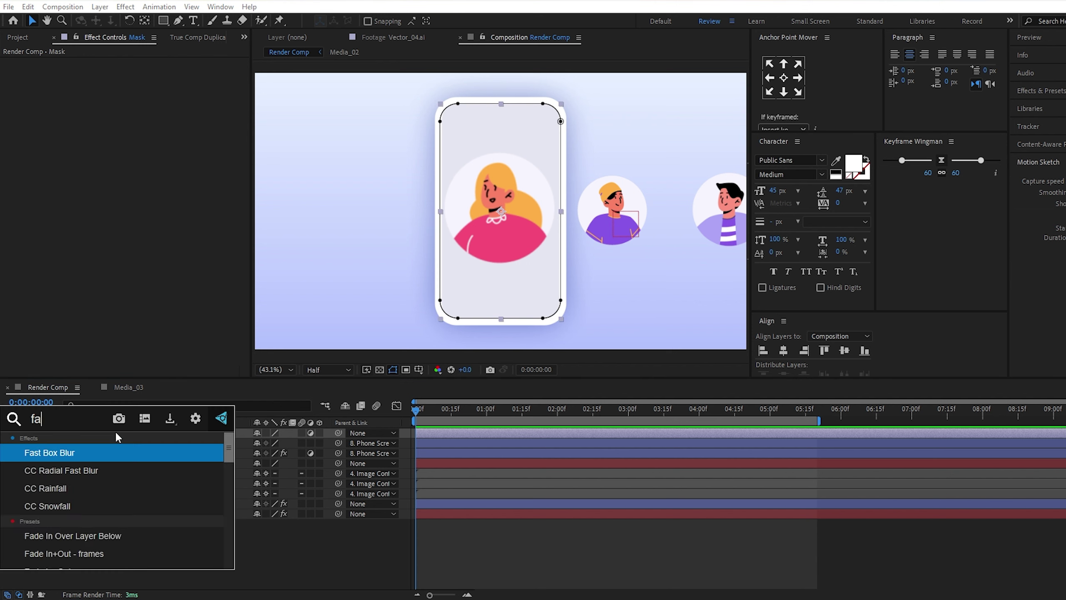
type("s")
key("BackSpace")
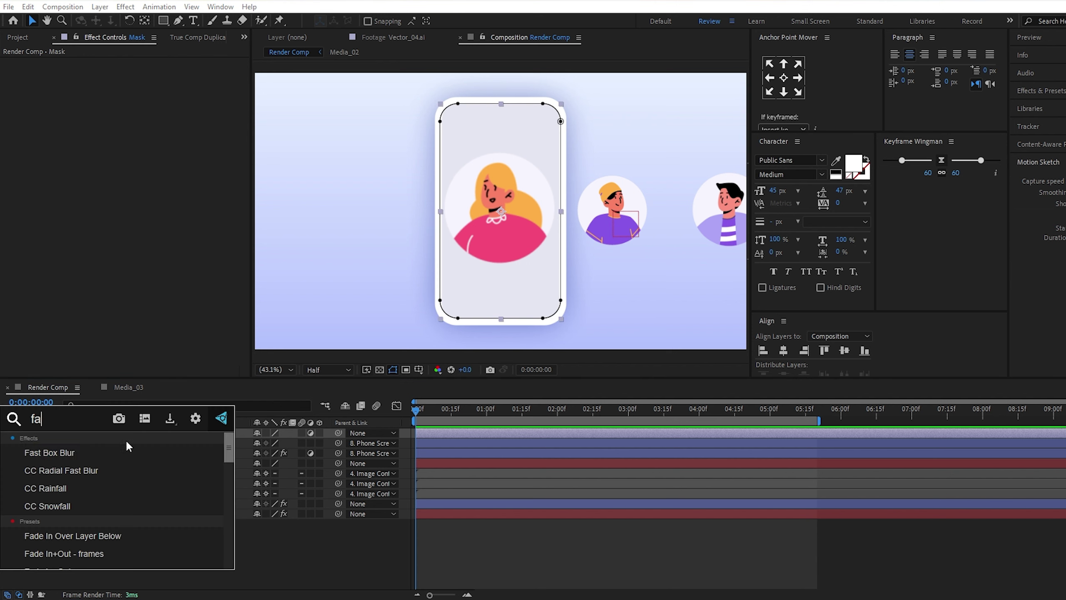
left_click(103, 454)
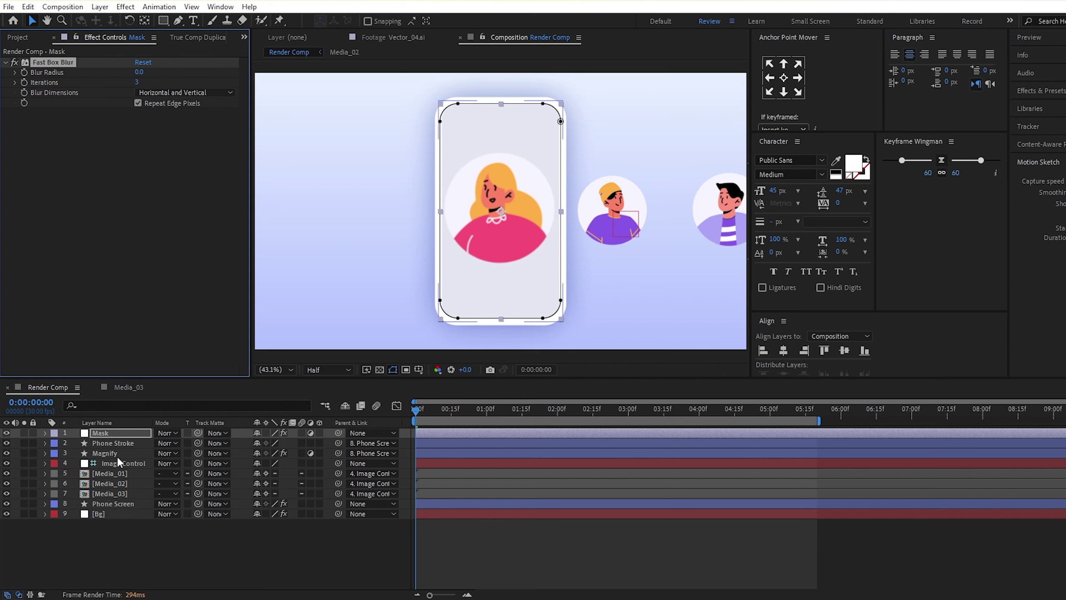
Switch Mask 1's mode on the Mask layer to Subtract
left_click(43, 433)
left_click(270, 453)
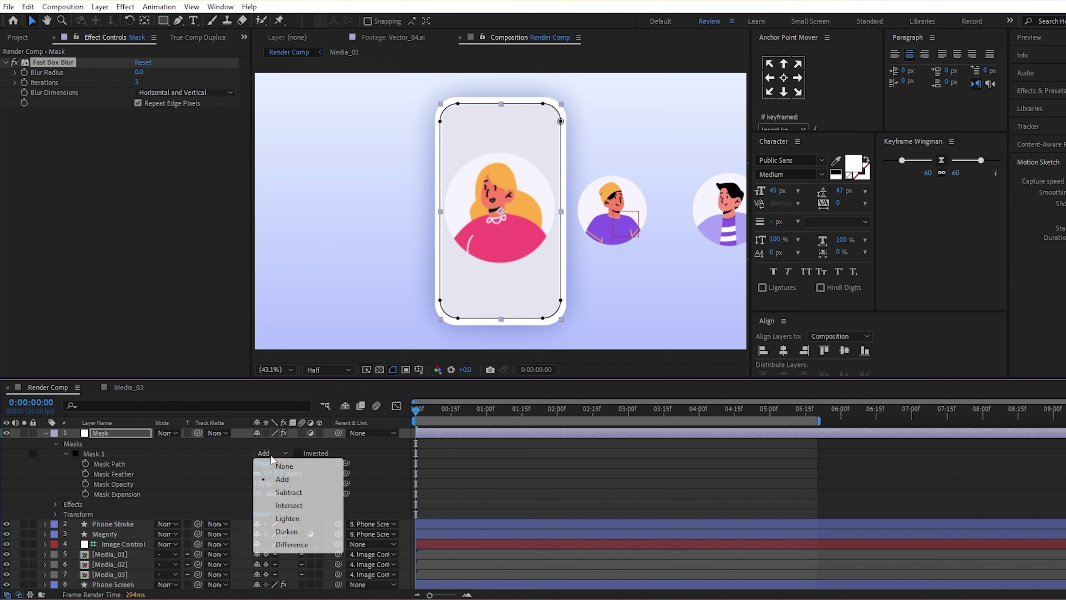
left_click(288, 493)
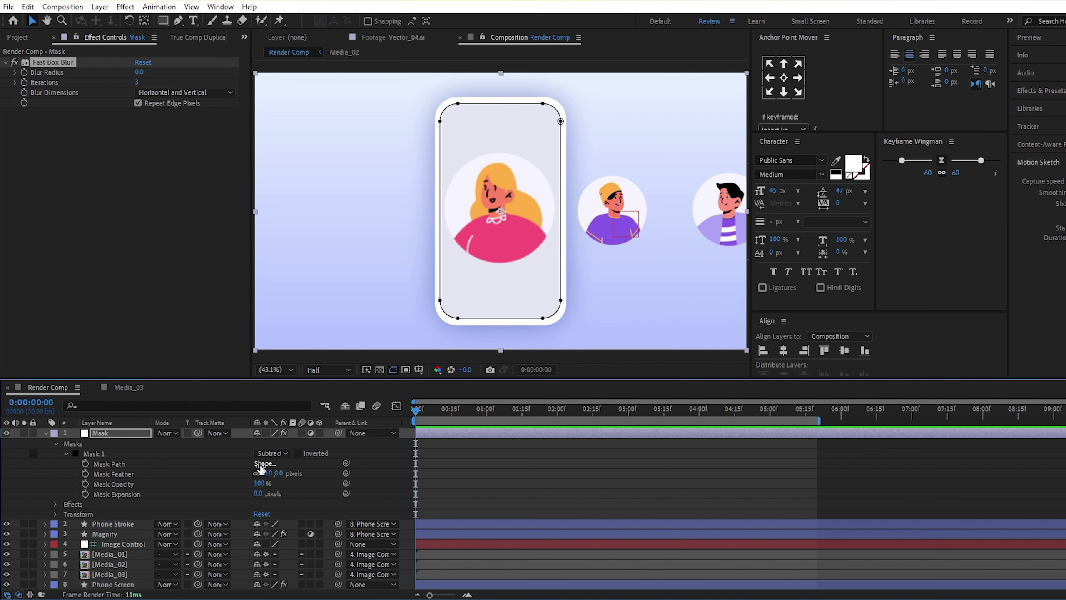
left_click(45, 432)
Move the Mask layer below Magnify and set Fast Box Blur's Blur Radius to 40
left_click_drag(102, 433, 110, 455)
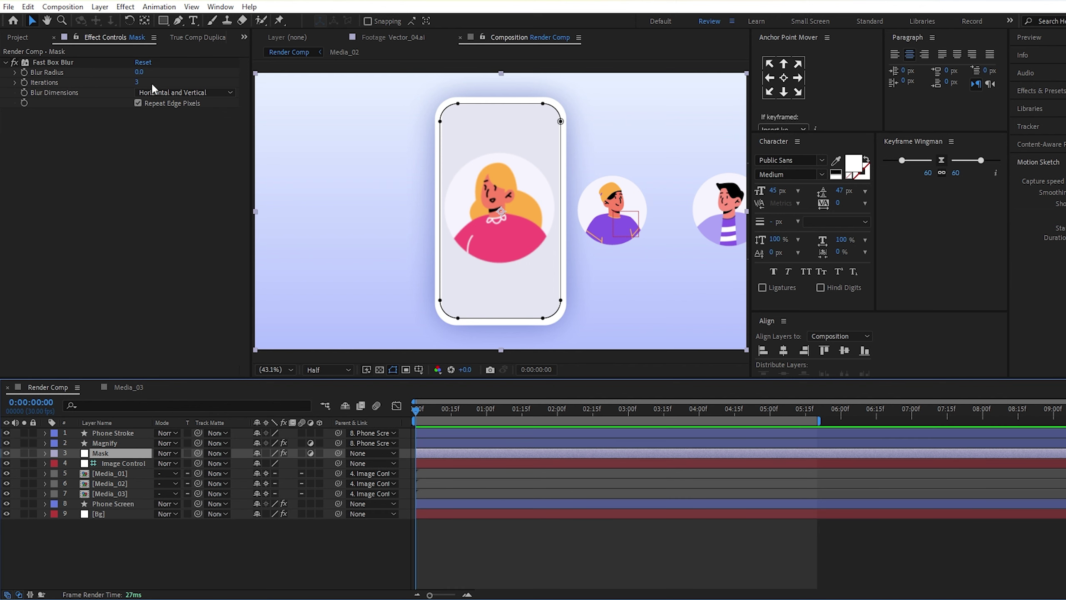
left_click(141, 72)
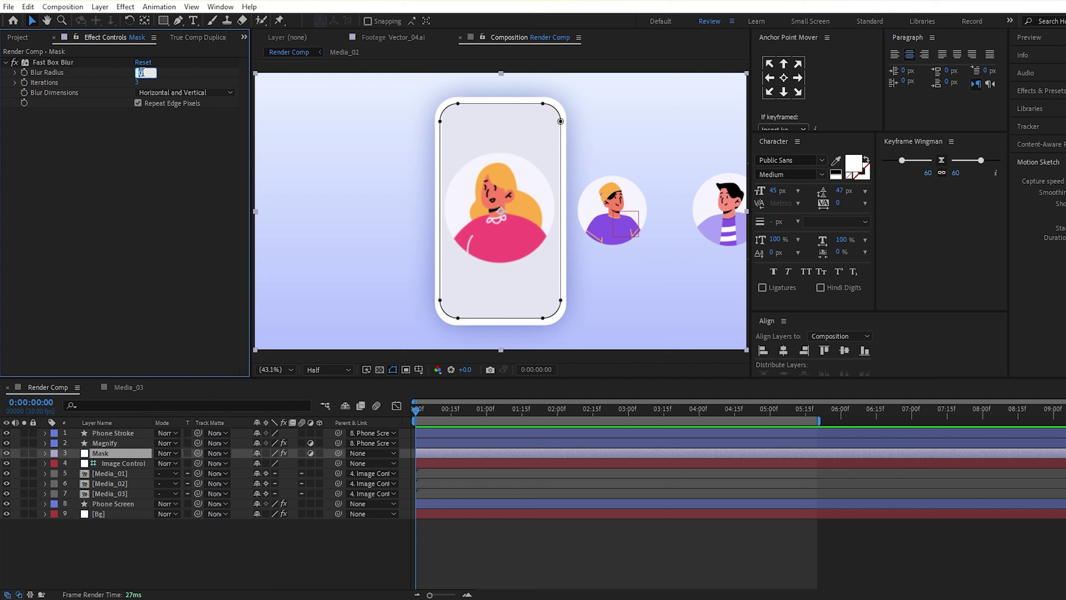
type("40")
key("Return")
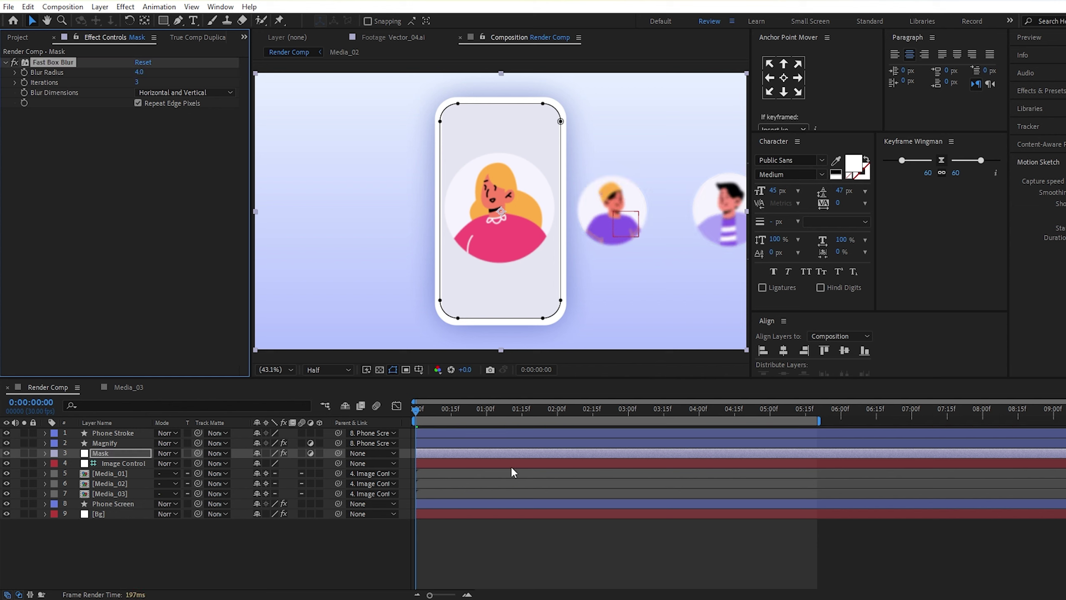
Preview the blurred side avatars twice, then return to the first frame
key("space")
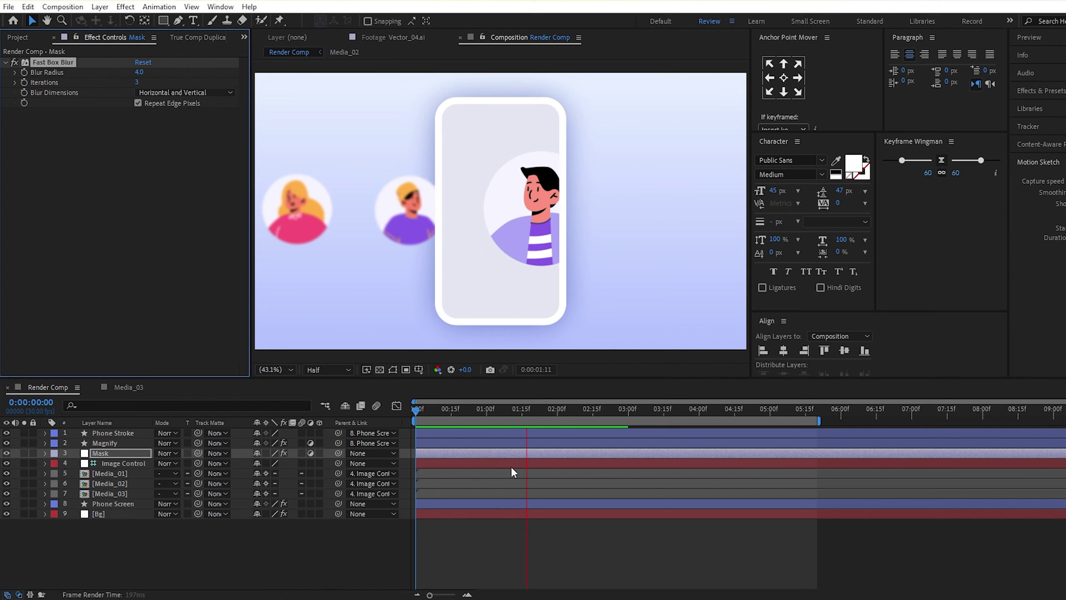
key("space")
left_click_drag(493, 411, 364, 427)
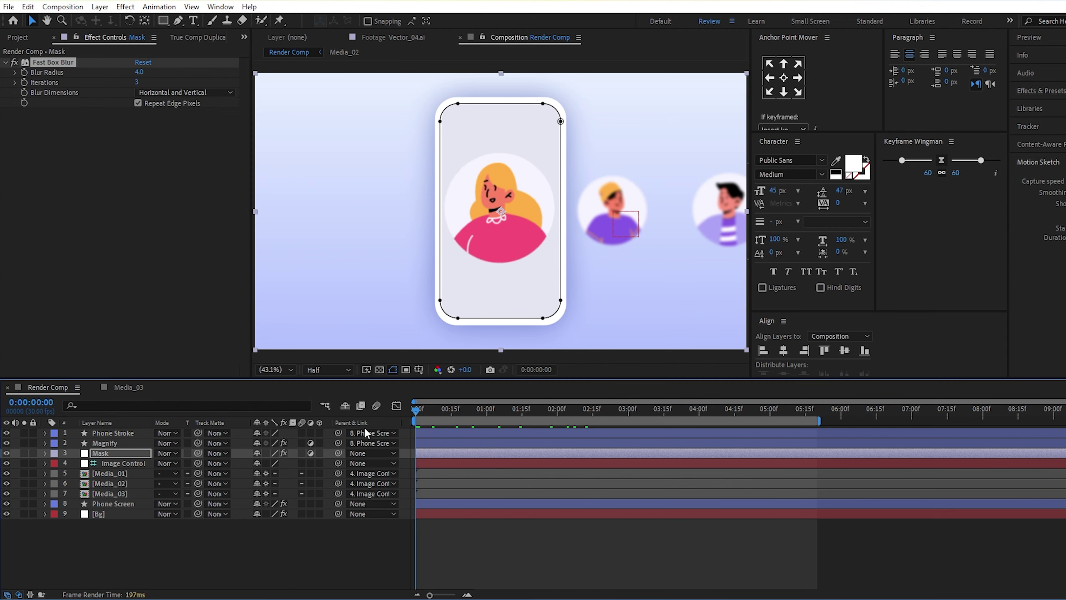
key("space")
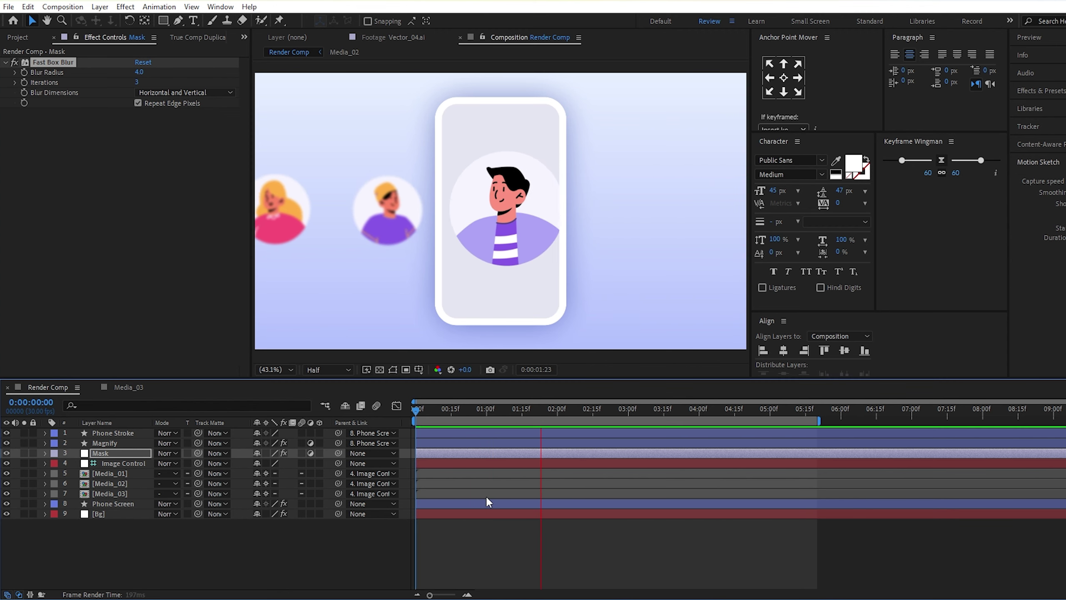
key("space")
key("Home")
Open the Media_03 precomp and check the Vector_02.ai layer's Scale
left_click(110, 484)
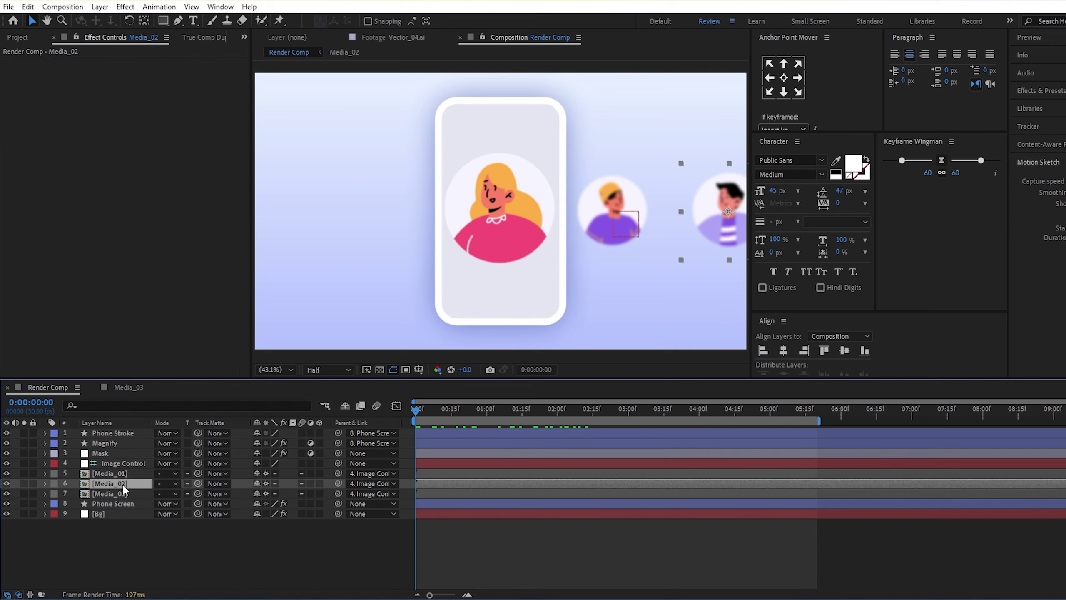
left_click(123, 493)
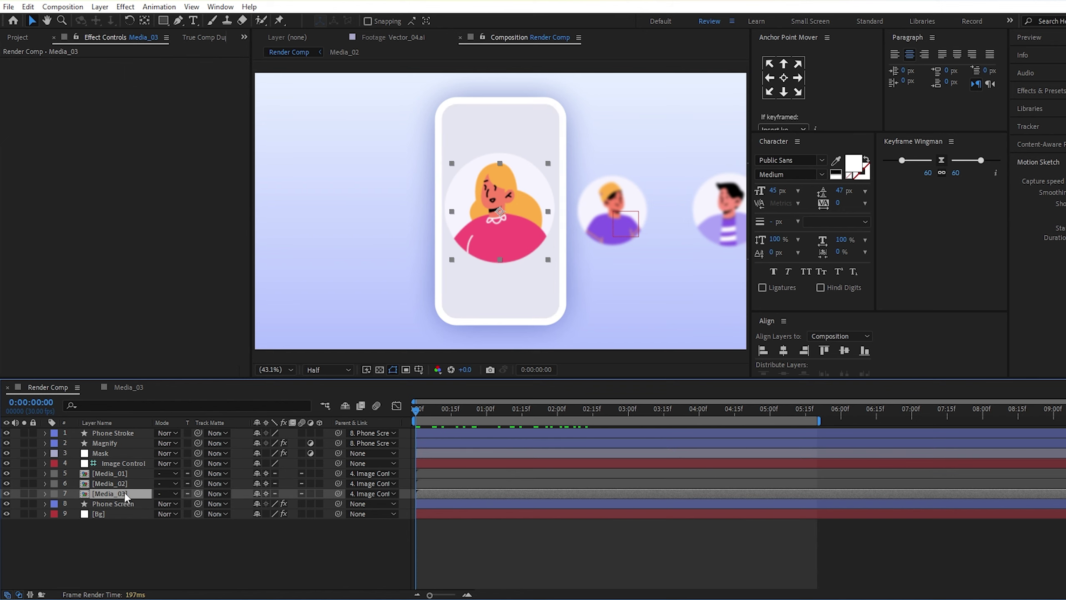
double_click(125, 495)
left_click(121, 434)
key("s")
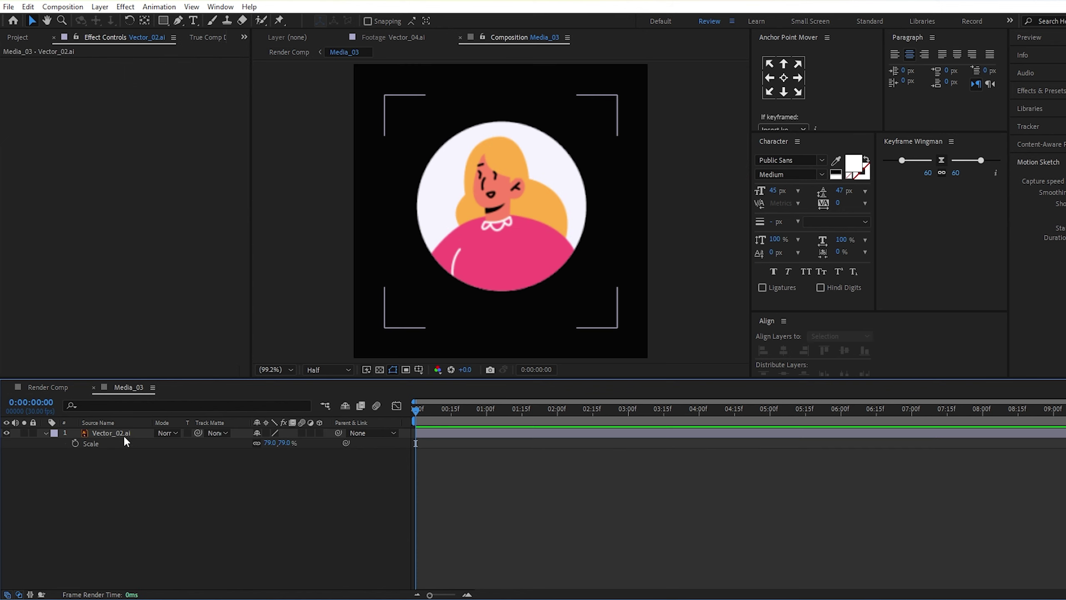
left_click(124, 435)
left_click(46, 433)
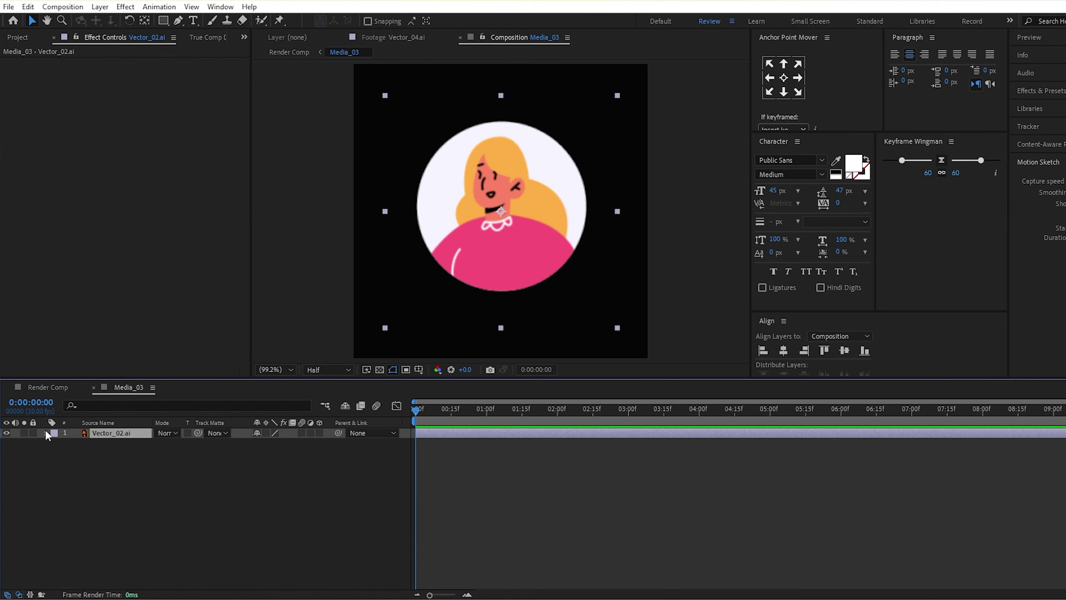
Replace Vector_02.ai with Vector_03.ai in Media_03
left_click(16, 37)
left_click(50, 211)
left_click(52, 201)
left_click(59, 191)
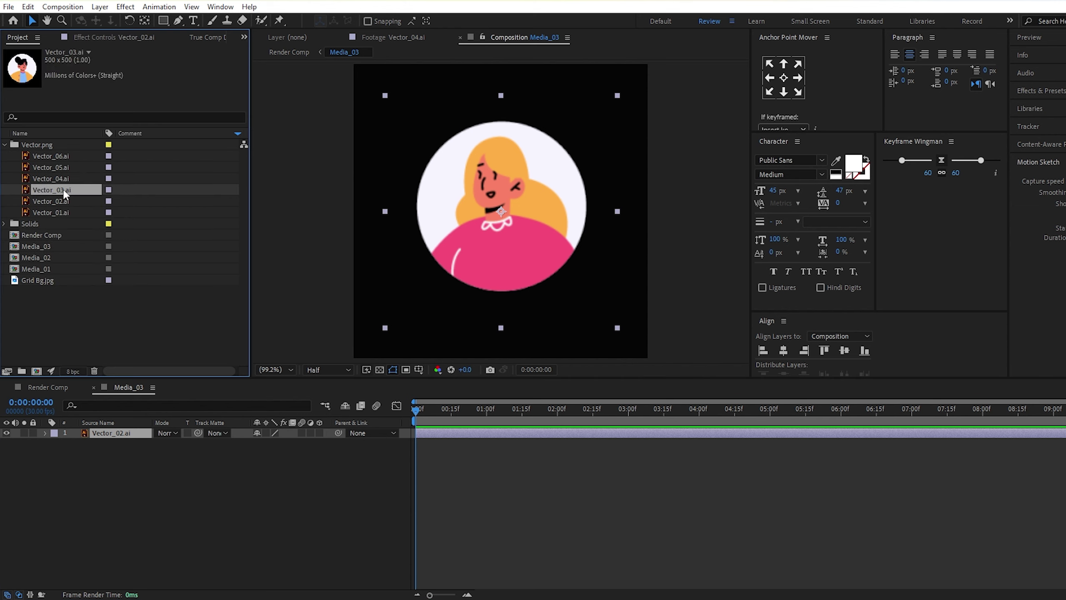
left_click_drag(127, 432, 128, 434)
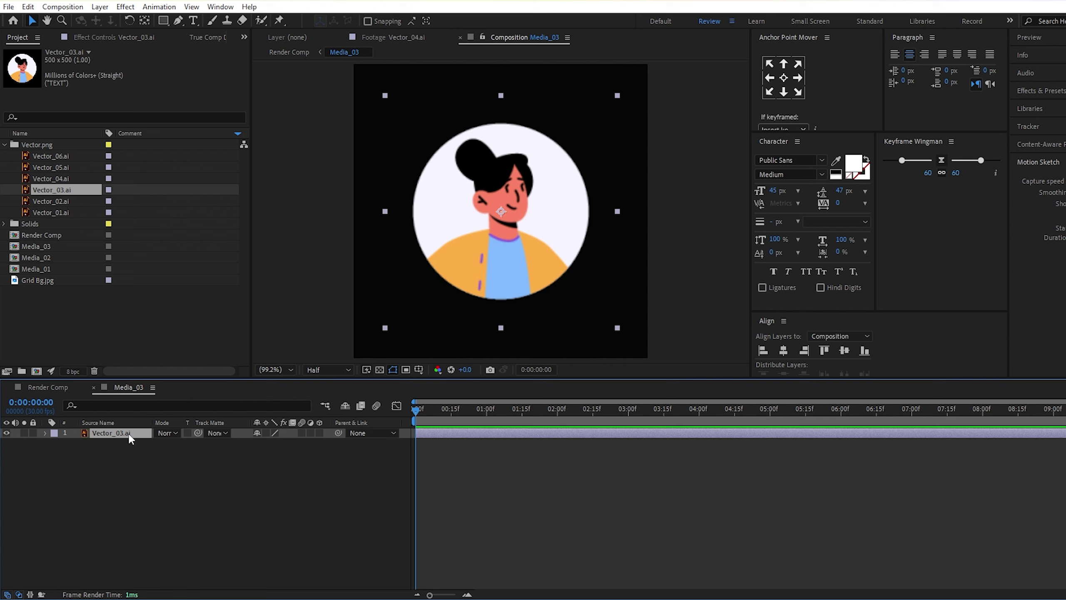
left_click(176, 488)
Return to Render Comp, preview, and move the playhead to 0:00:00:13
left_click(48, 387)
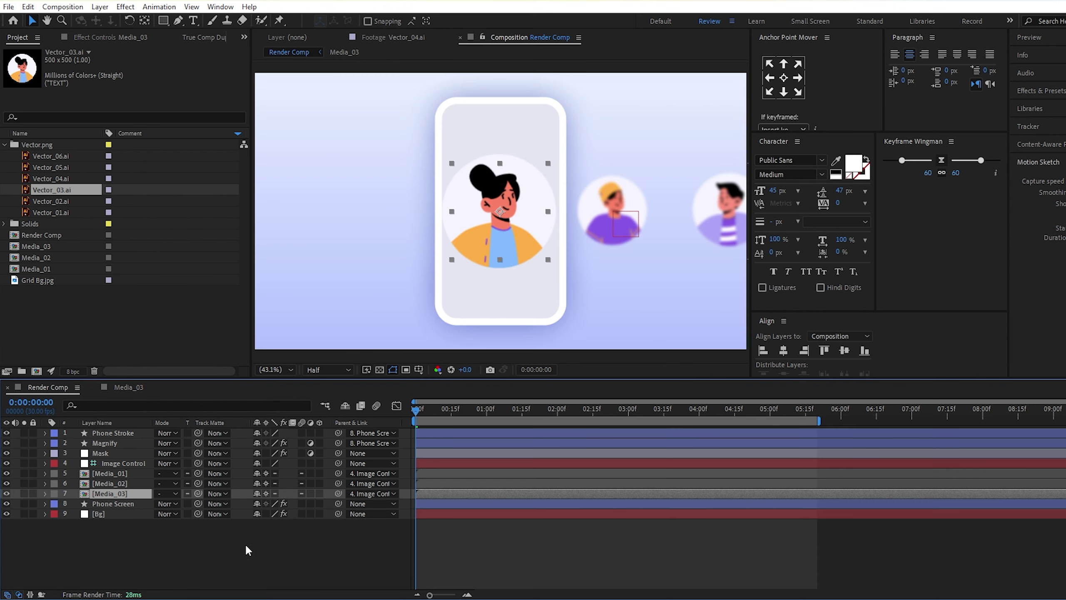
key("space")
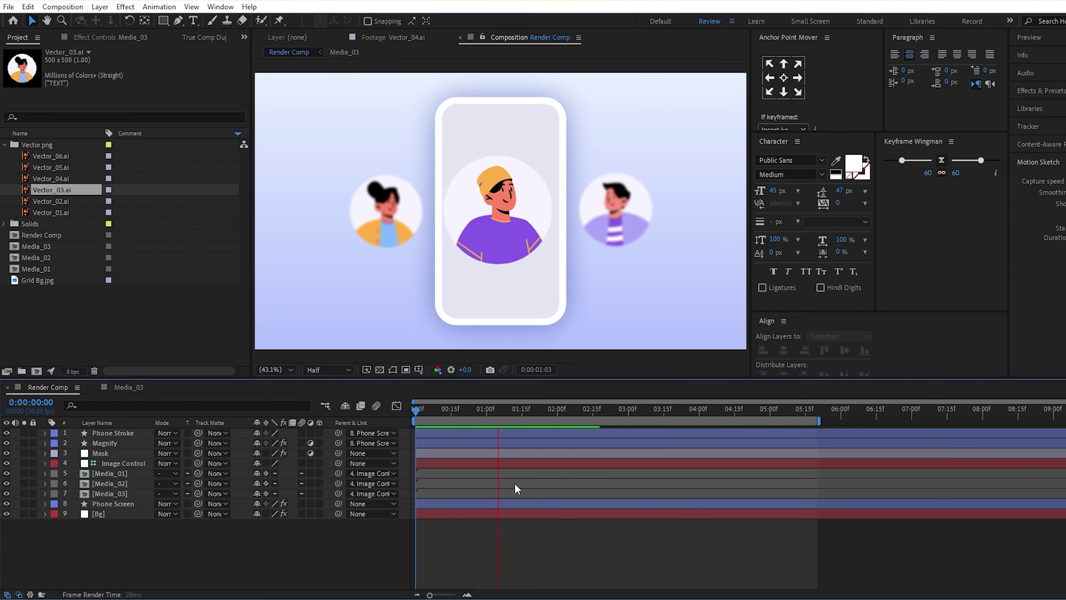
left_click_drag(505, 410, 447, 427)
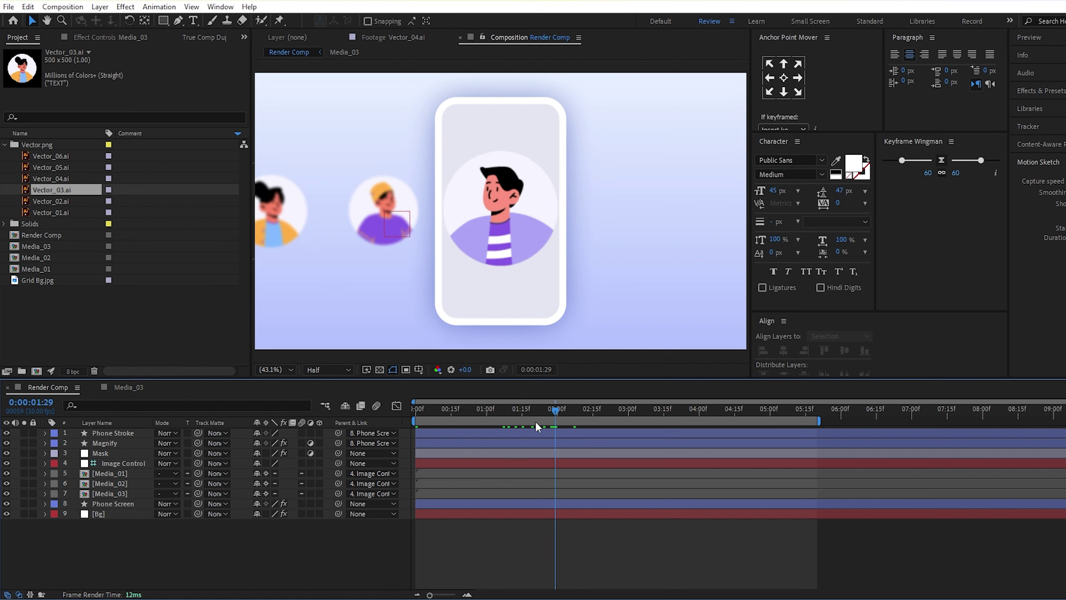
Open the Media_03 precomp for editing
left_click(50, 270)
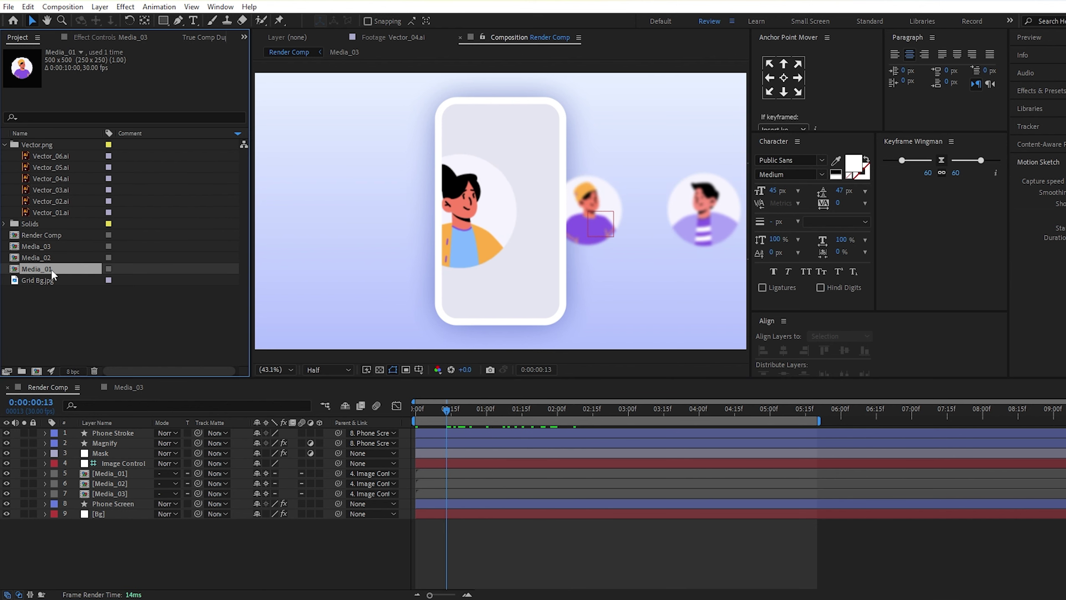
left_click(46, 246)
left_click(110, 491)
double_click(112, 491)
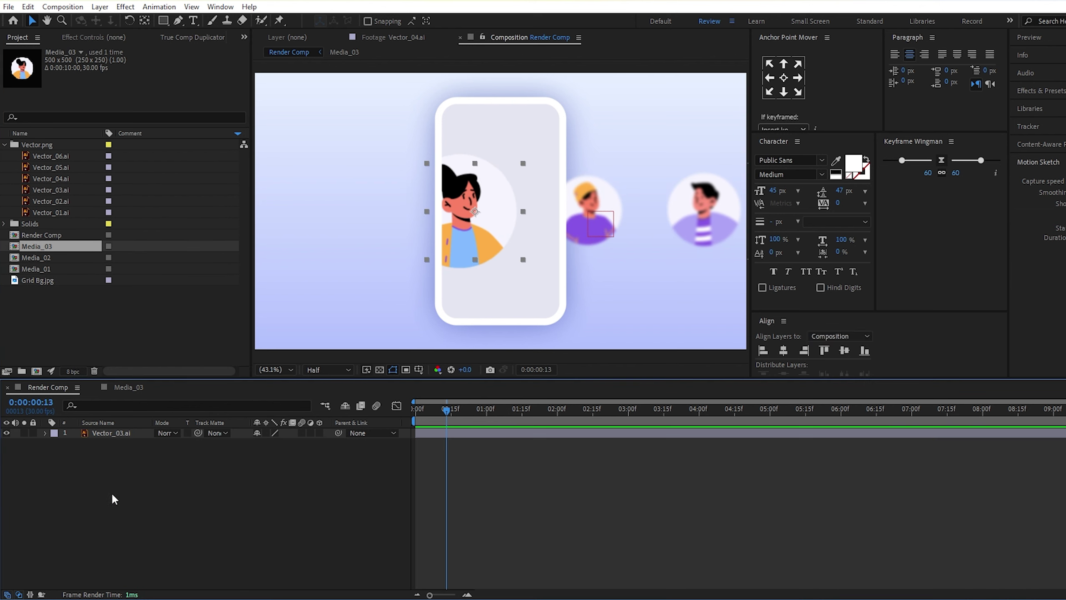
left_click(111, 433)
left_click(132, 492)
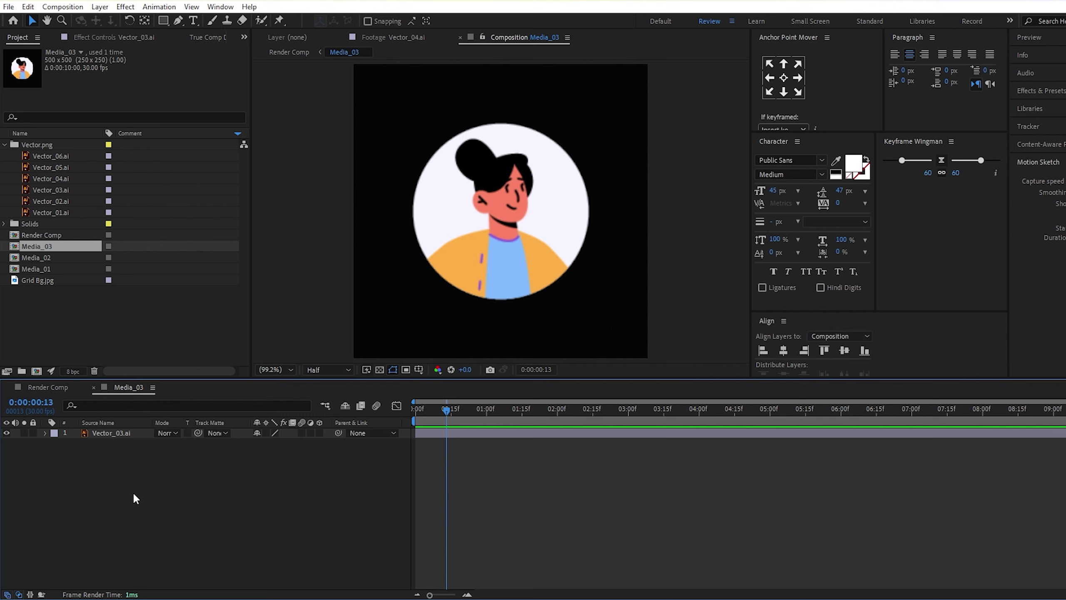
Create a text layer reading 'sana' below the avatar and select its text
left_click(194, 20)
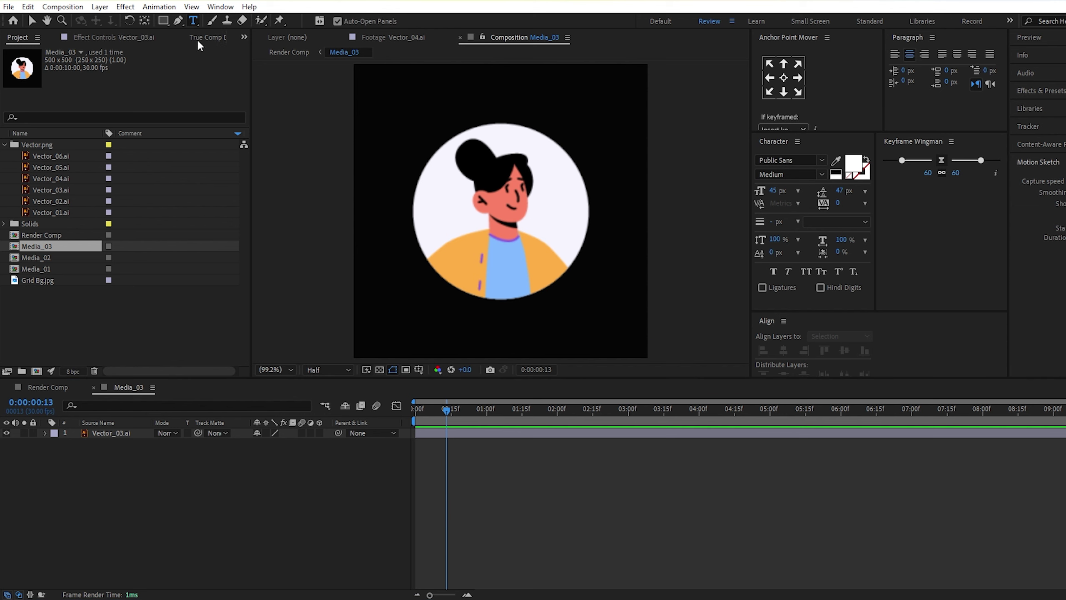
left_click(443, 315)
type("sana")
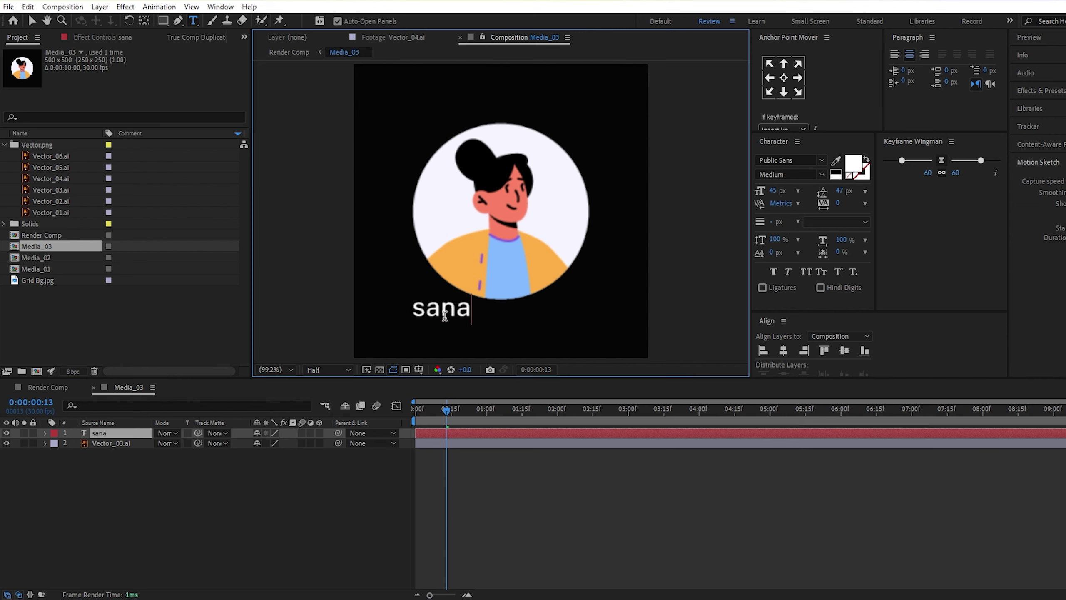
double_click(117, 436)
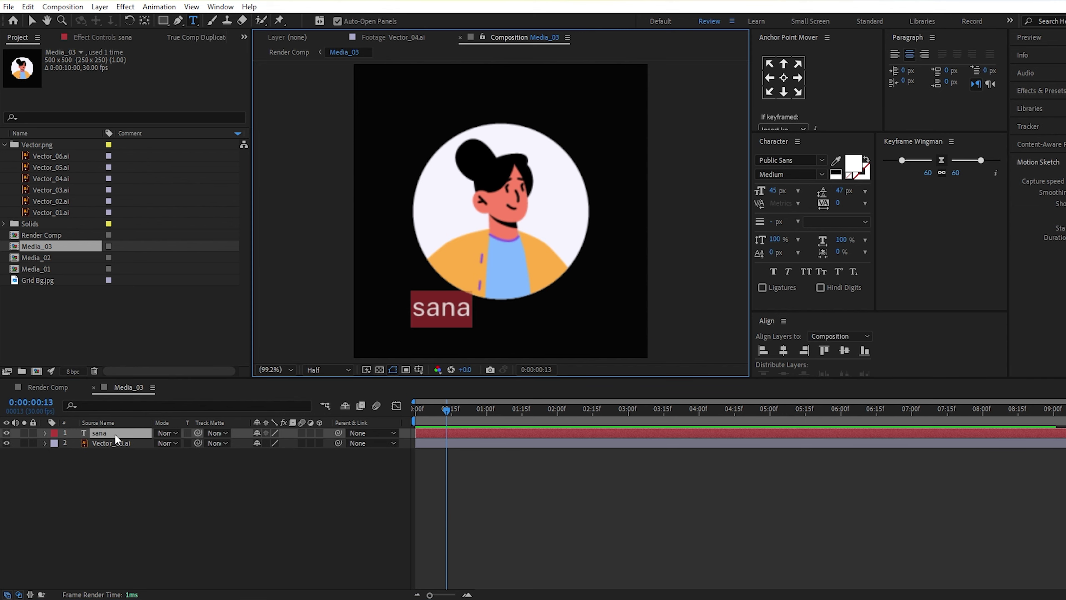
Format the name as All Caps, Faux Bold, SemiBold, 82 px, centred horizontally
left_click(805, 271)
left_click(774, 271)
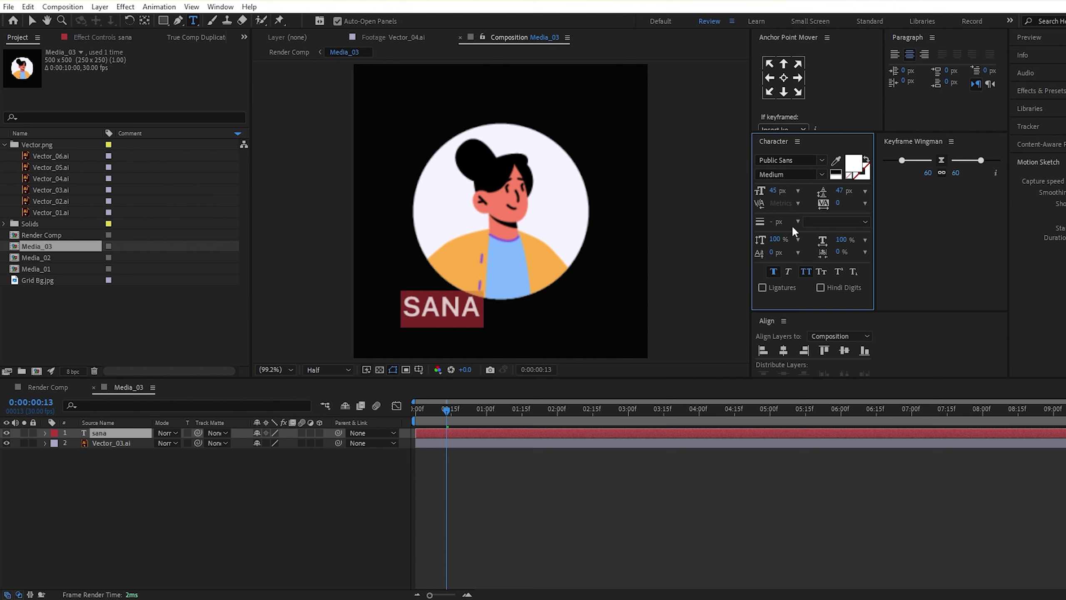
left_click(814, 174)
left_click(785, 317)
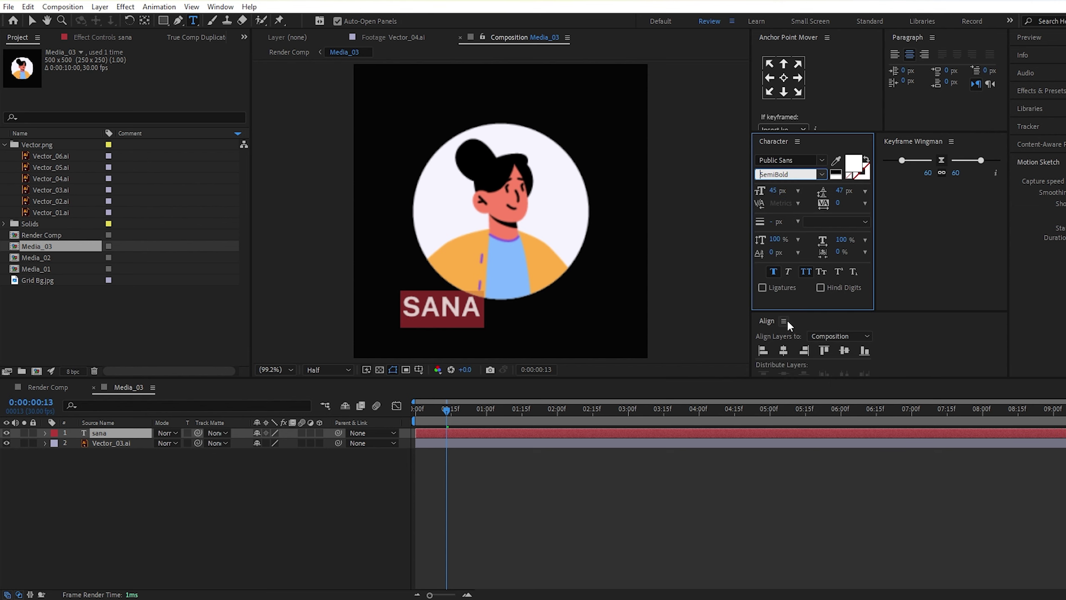
left_click(784, 352)
left_click_drag(772, 190, 799, 196)
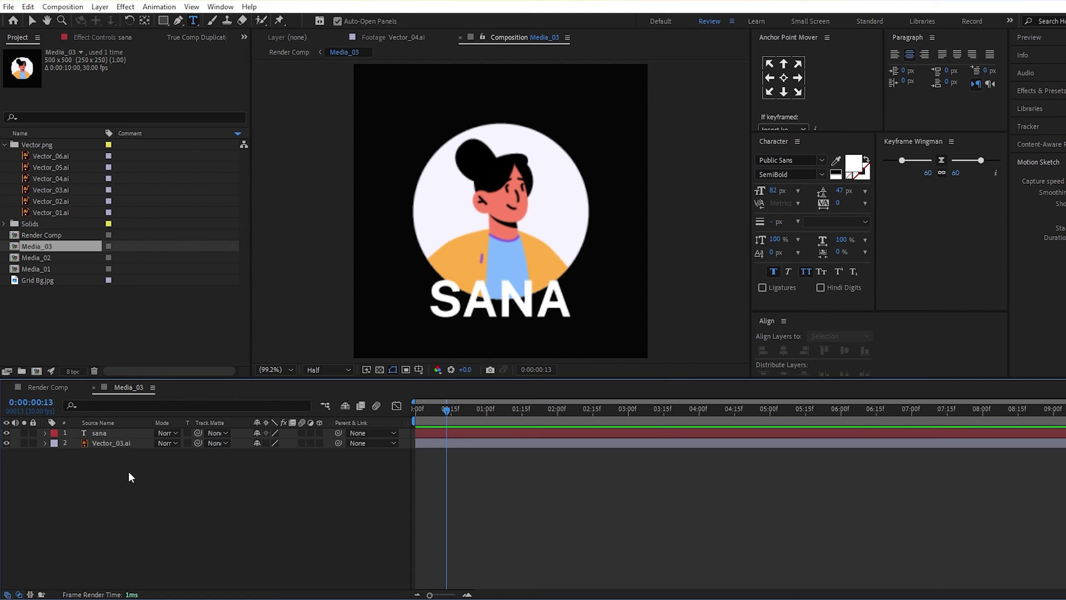
Nudge the Vector_03.ai avatar upward, then return to Render Comp
left_click(111, 443)
key("shift+Up")
key("shift+Up")
key("shift+Up")
key("shift+Up")
key("shift+Up")
key("shift+Up")
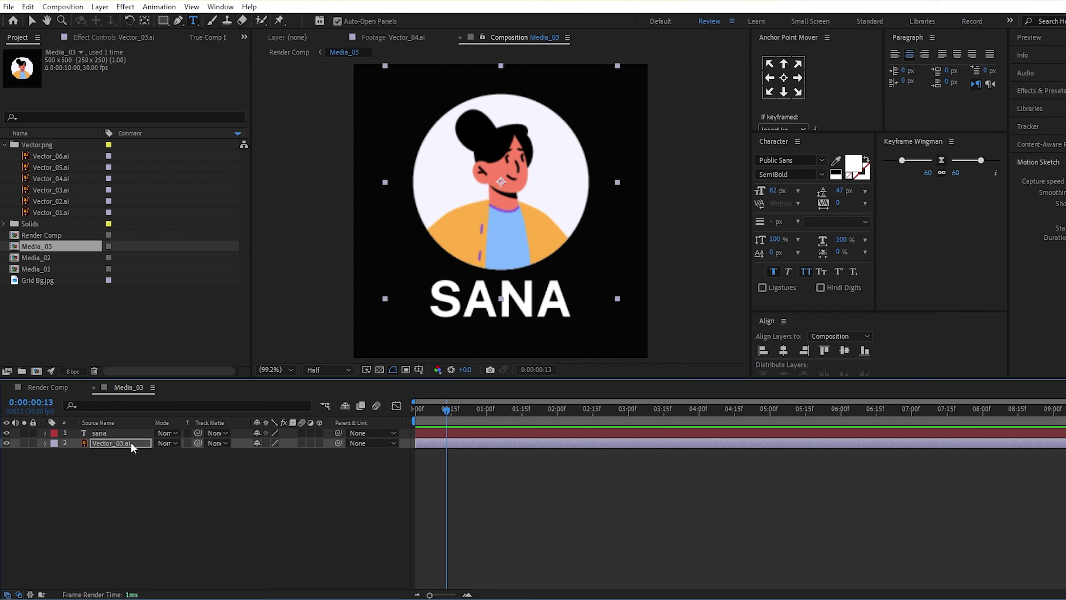
key("ctrl+a")
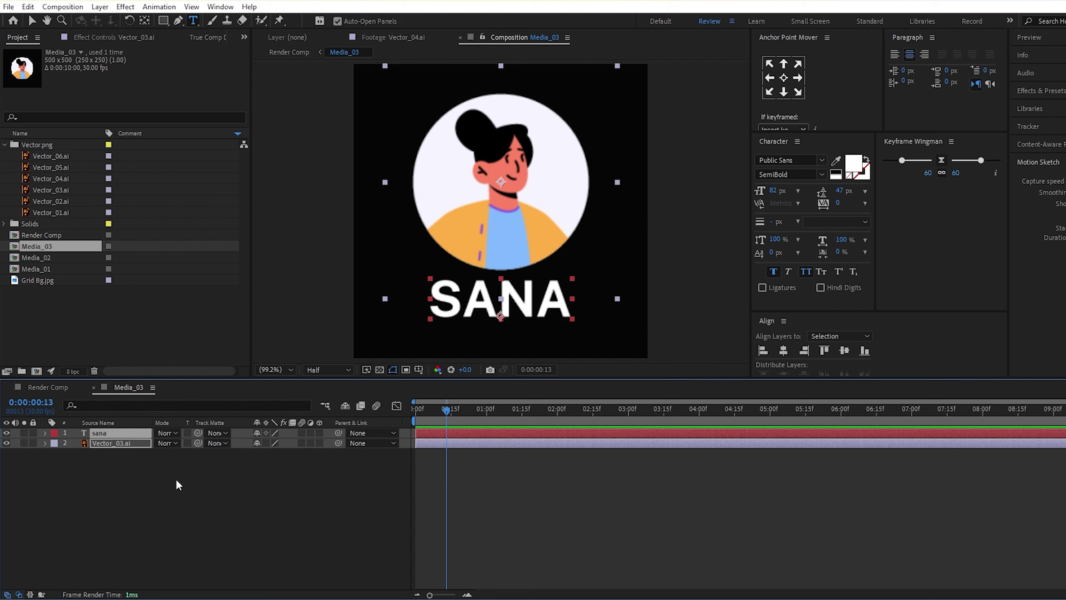
left_click(167, 556)
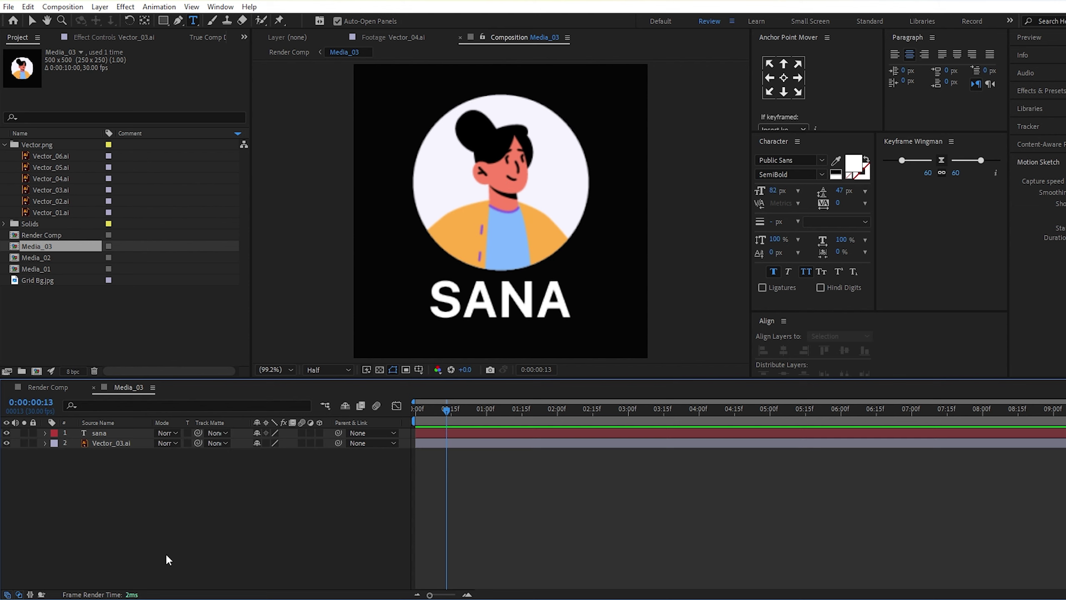
left_click(51, 388)
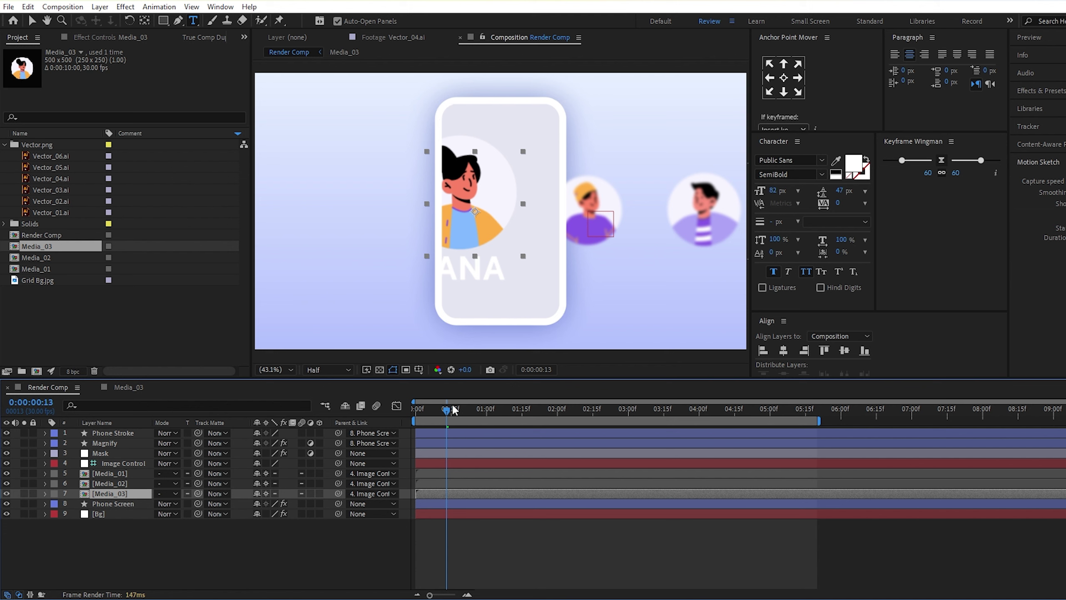
In Media_03 at frame 3, add a Fill effect to the sana text layer
left_click_drag(454, 409, 420, 413)
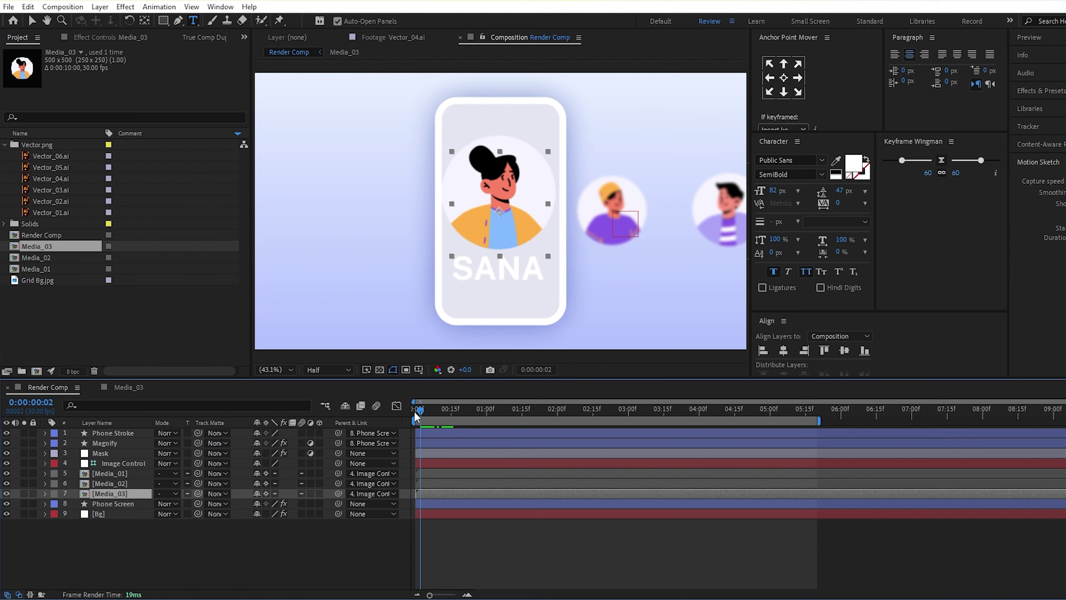
left_click(120, 390)
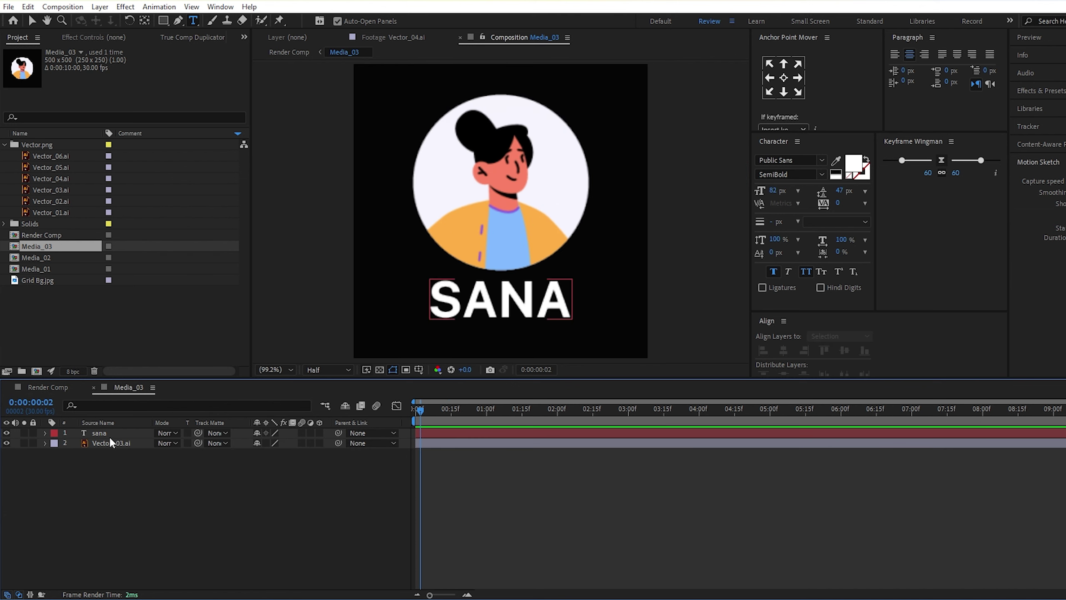
left_click(120, 444)
left_click(118, 435)
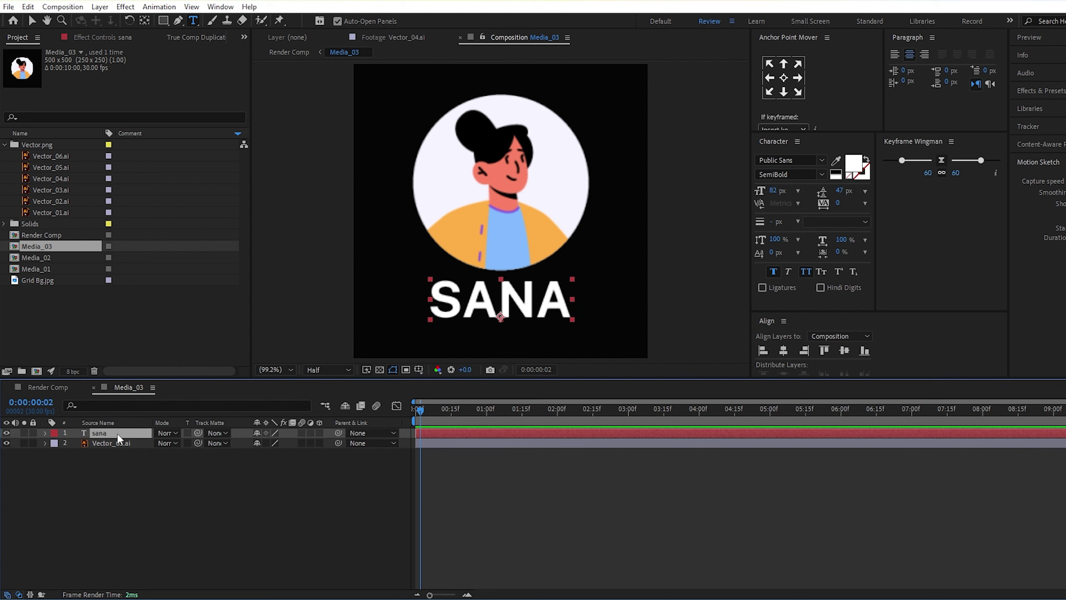
key("ctrl+space")
left_click(60, 487)
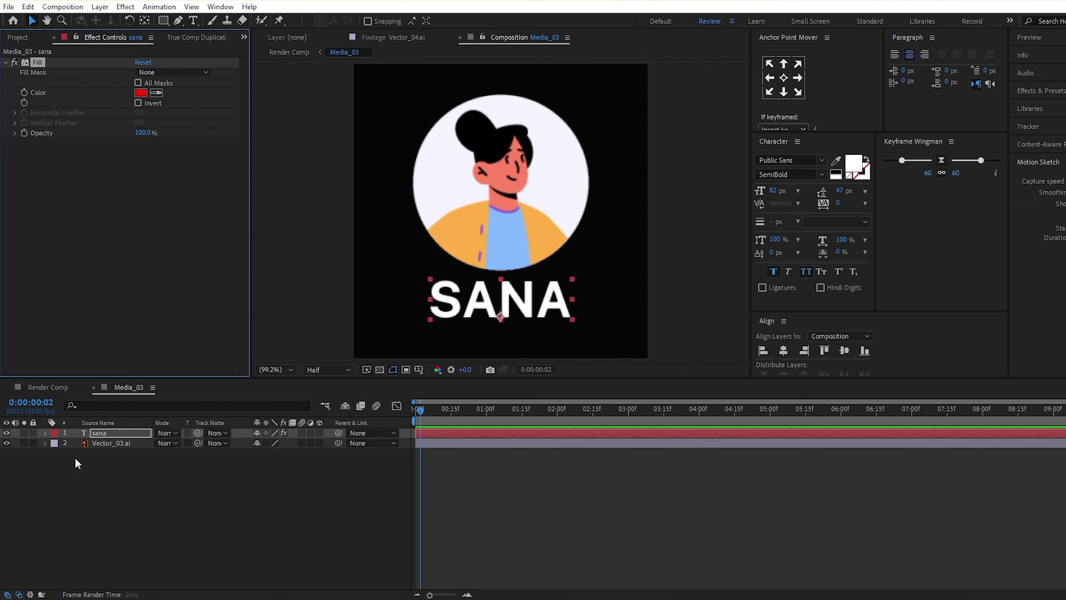
Set the Fill colour to near-black 0E0E0F, then preview the carousel in Render Comp
left_click(140, 93)
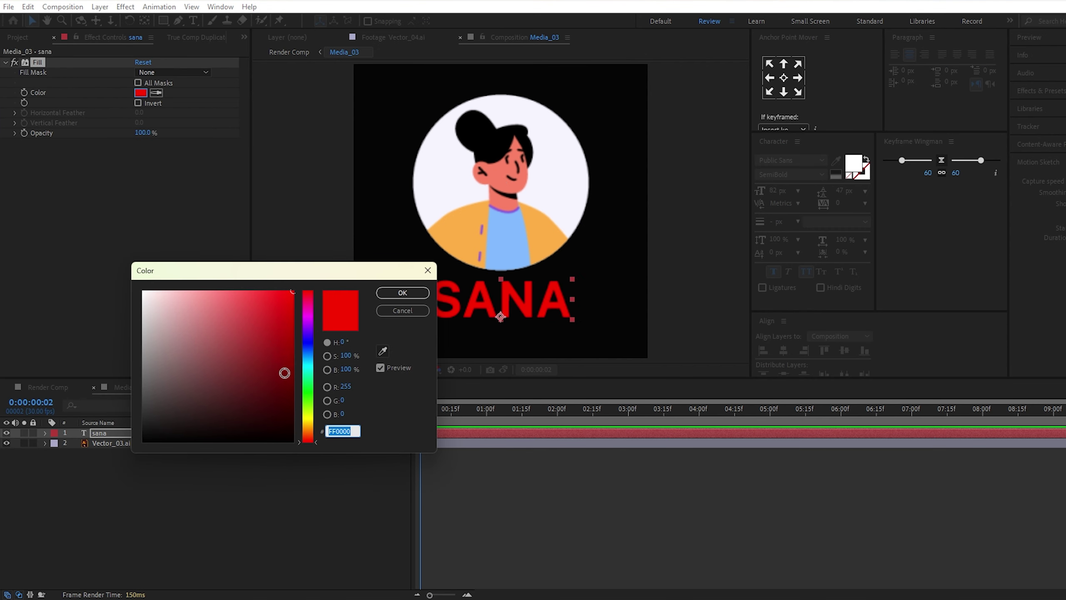
left_click(306, 345)
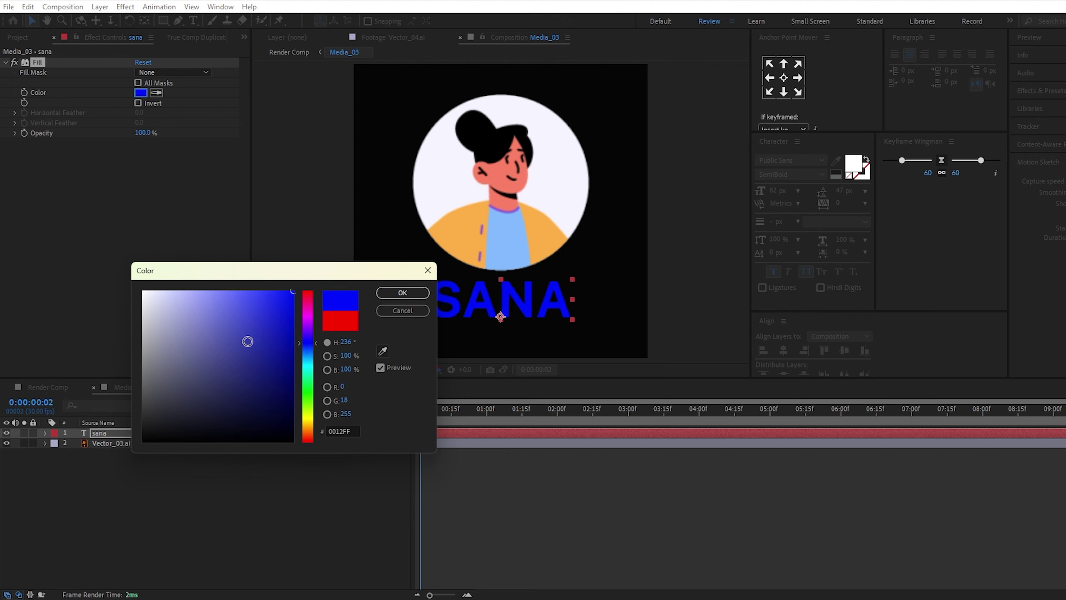
left_click_drag(245, 341, 148, 432)
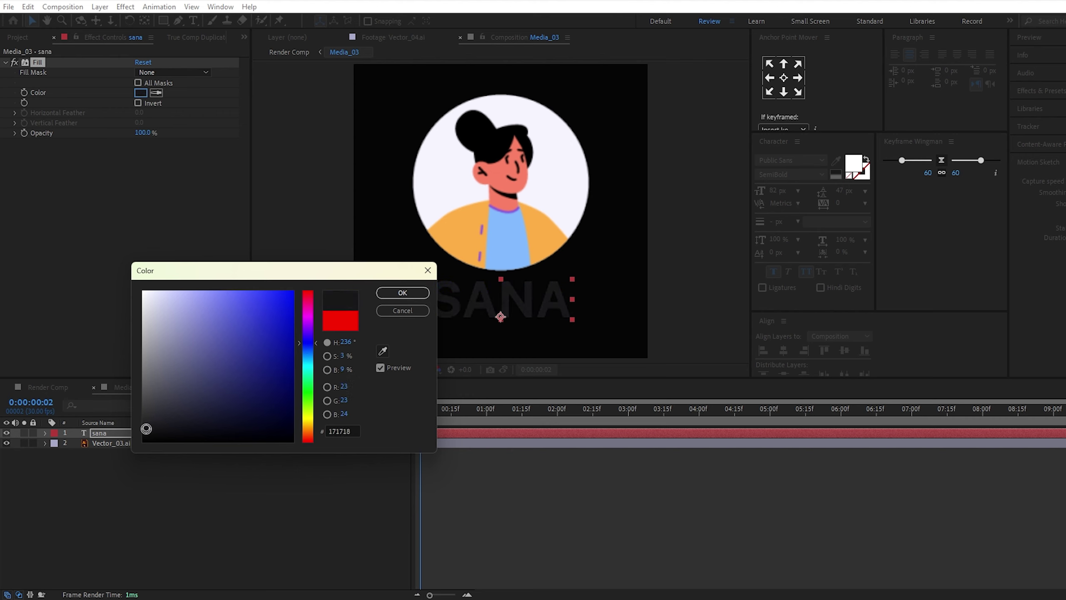
left_click(404, 293)
left_click(57, 387)
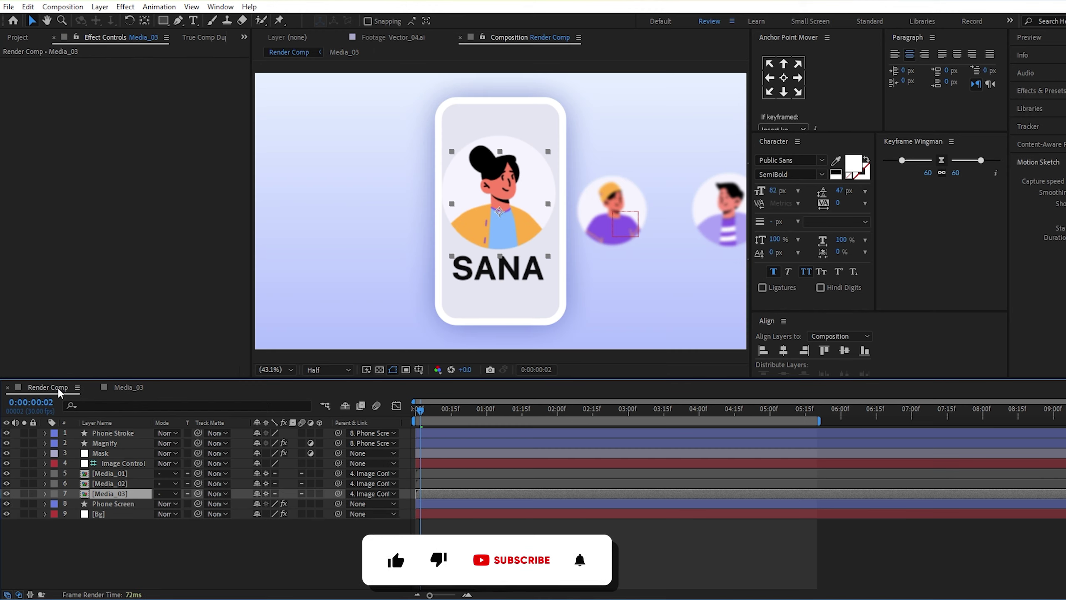
key("space")
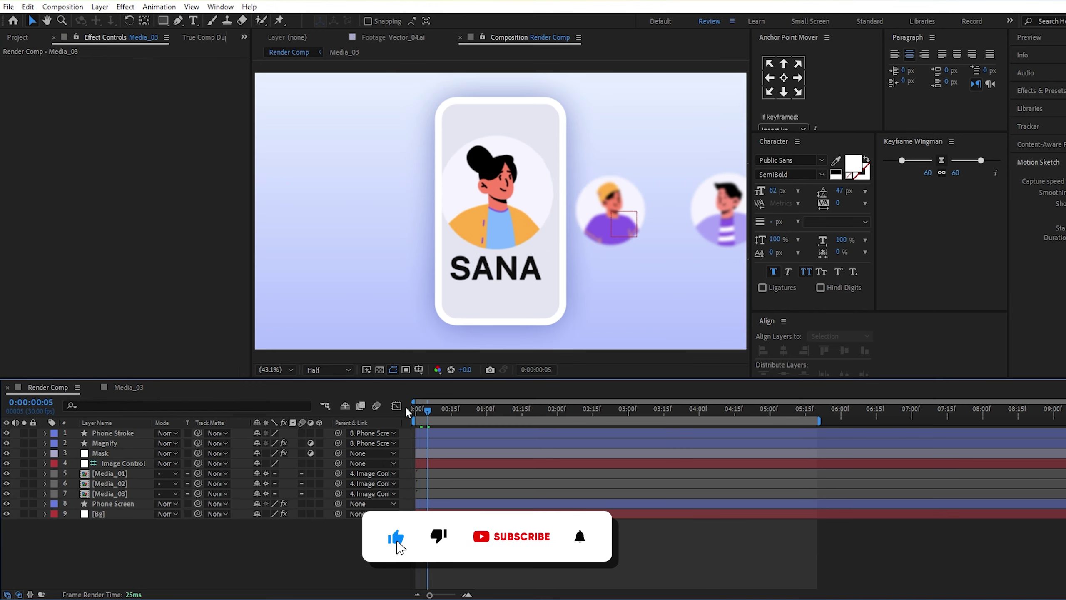